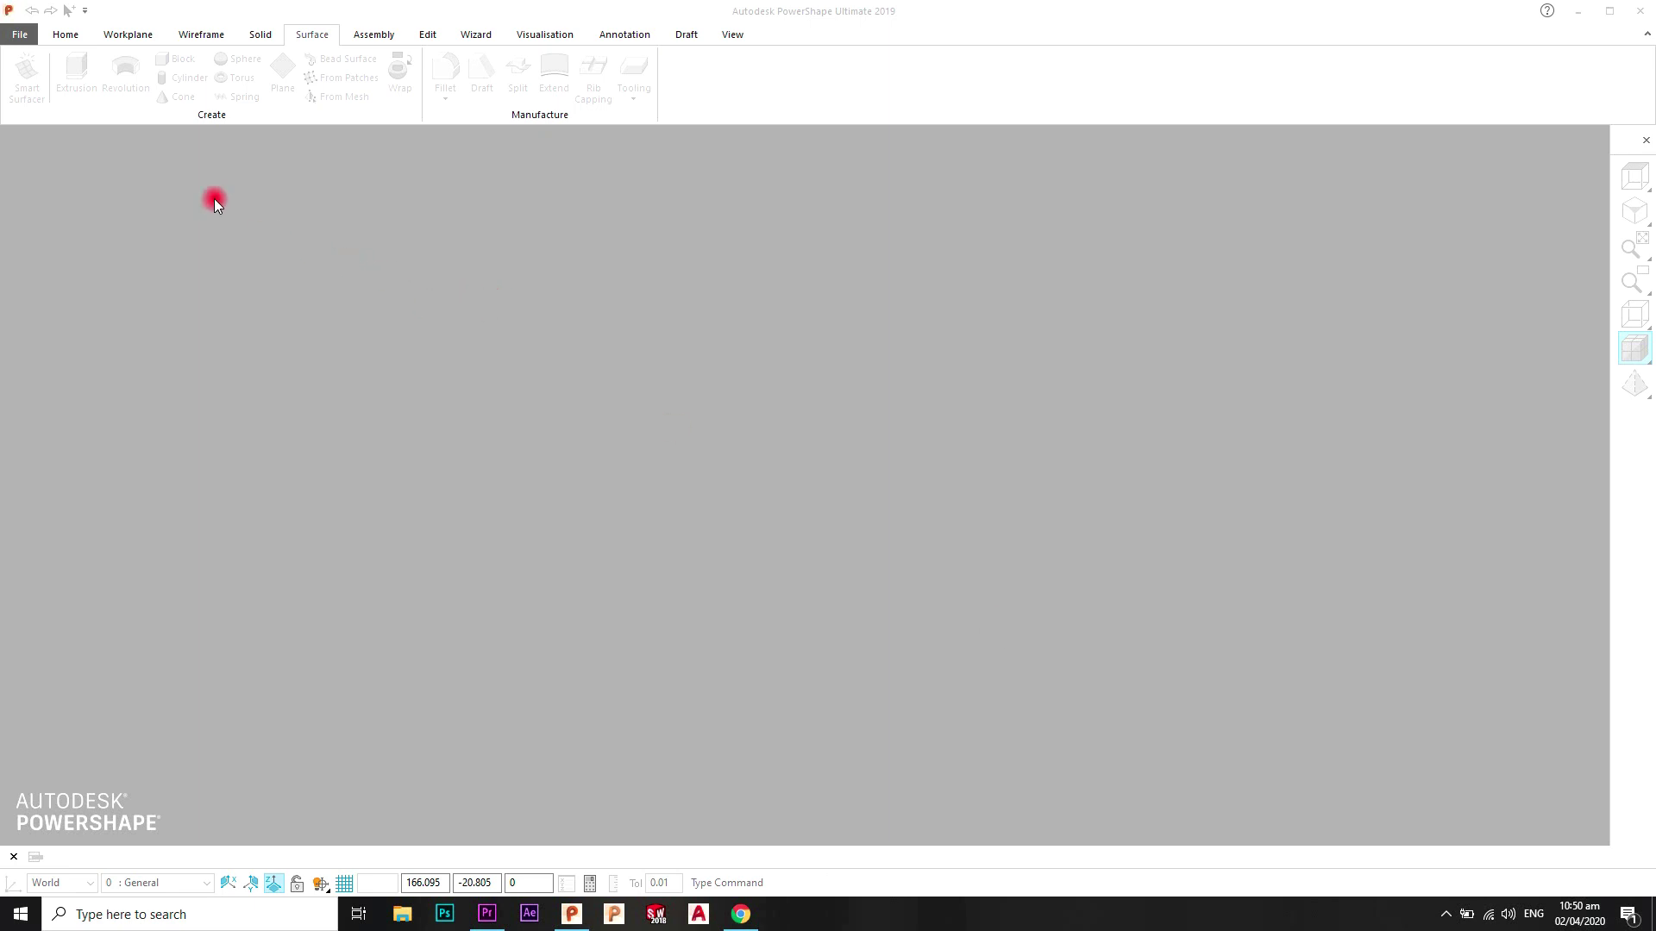
Step: Create a new model and draw a fitted arc with a radius of about 287 across the top view
{"action": "left_click", "coordinate": [20, 34]}
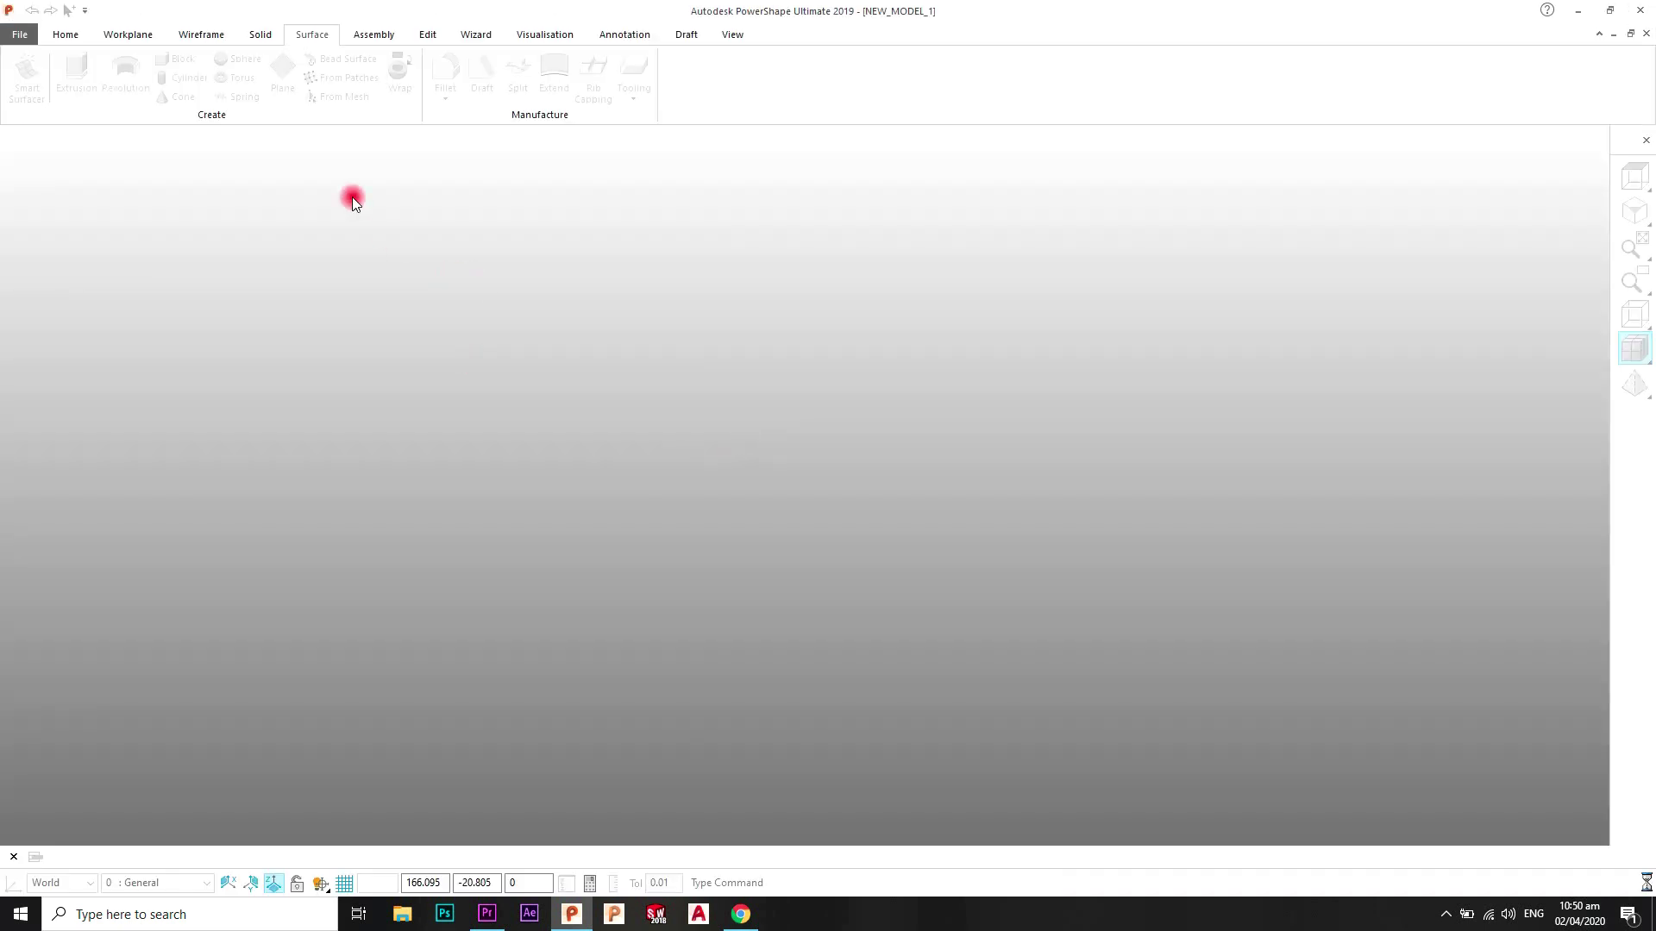
{"action": "left_click", "coordinate": [201, 34]}
{"action": "left_click", "coordinate": [67, 101]}
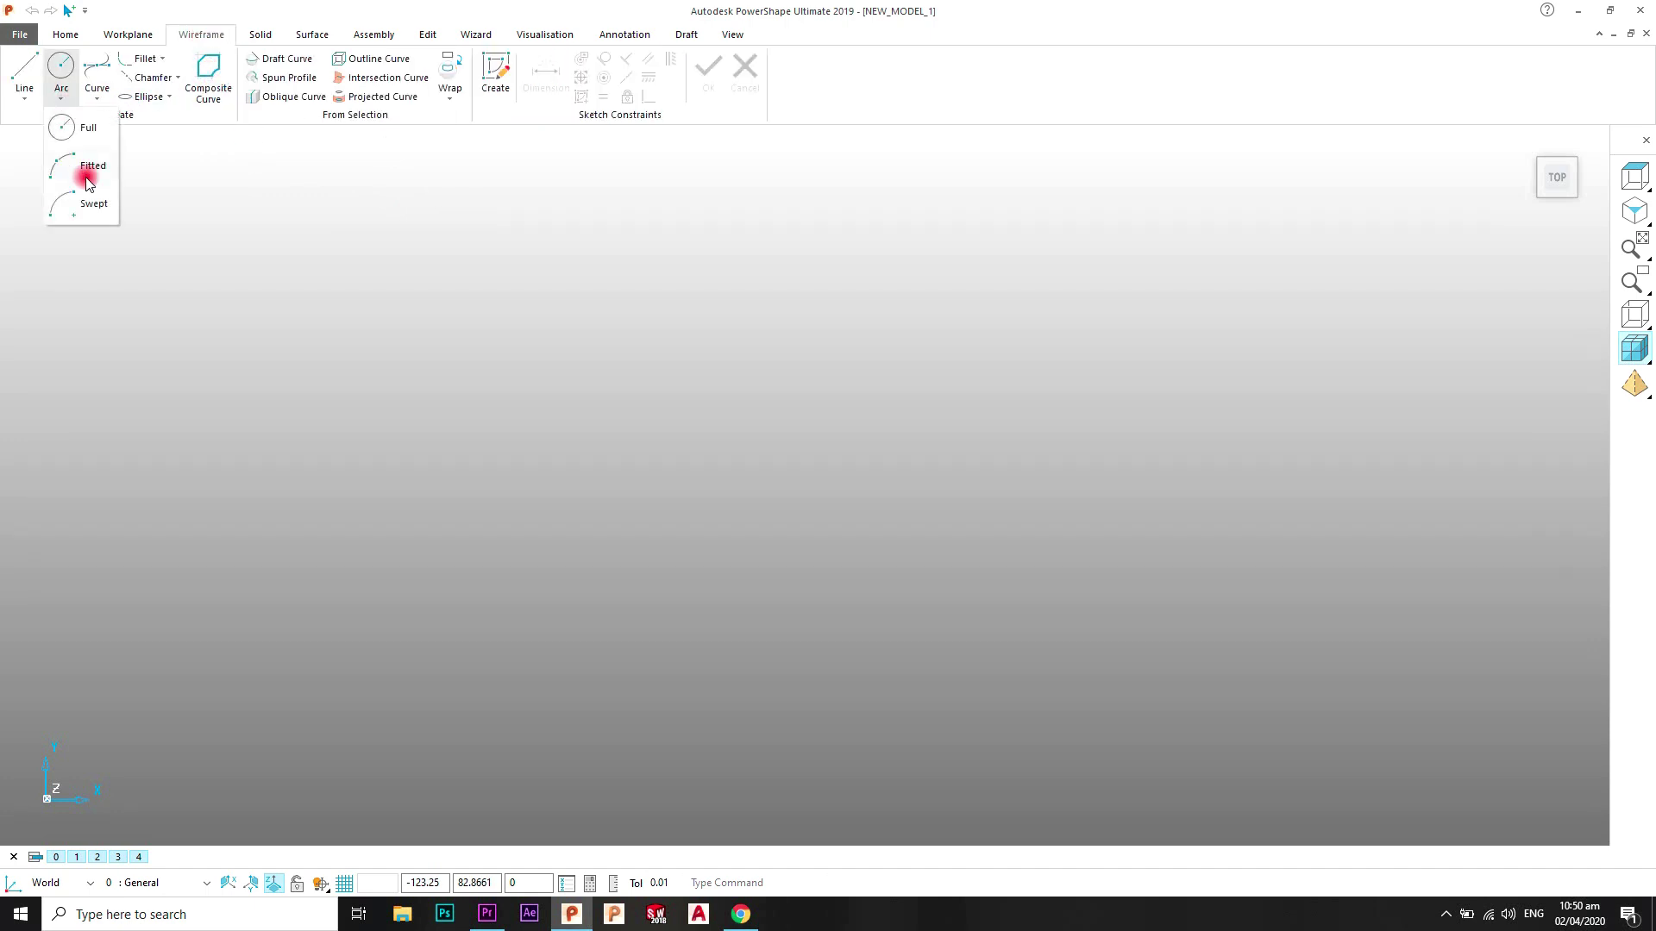
{"action": "left_click", "coordinate": [87, 177]}
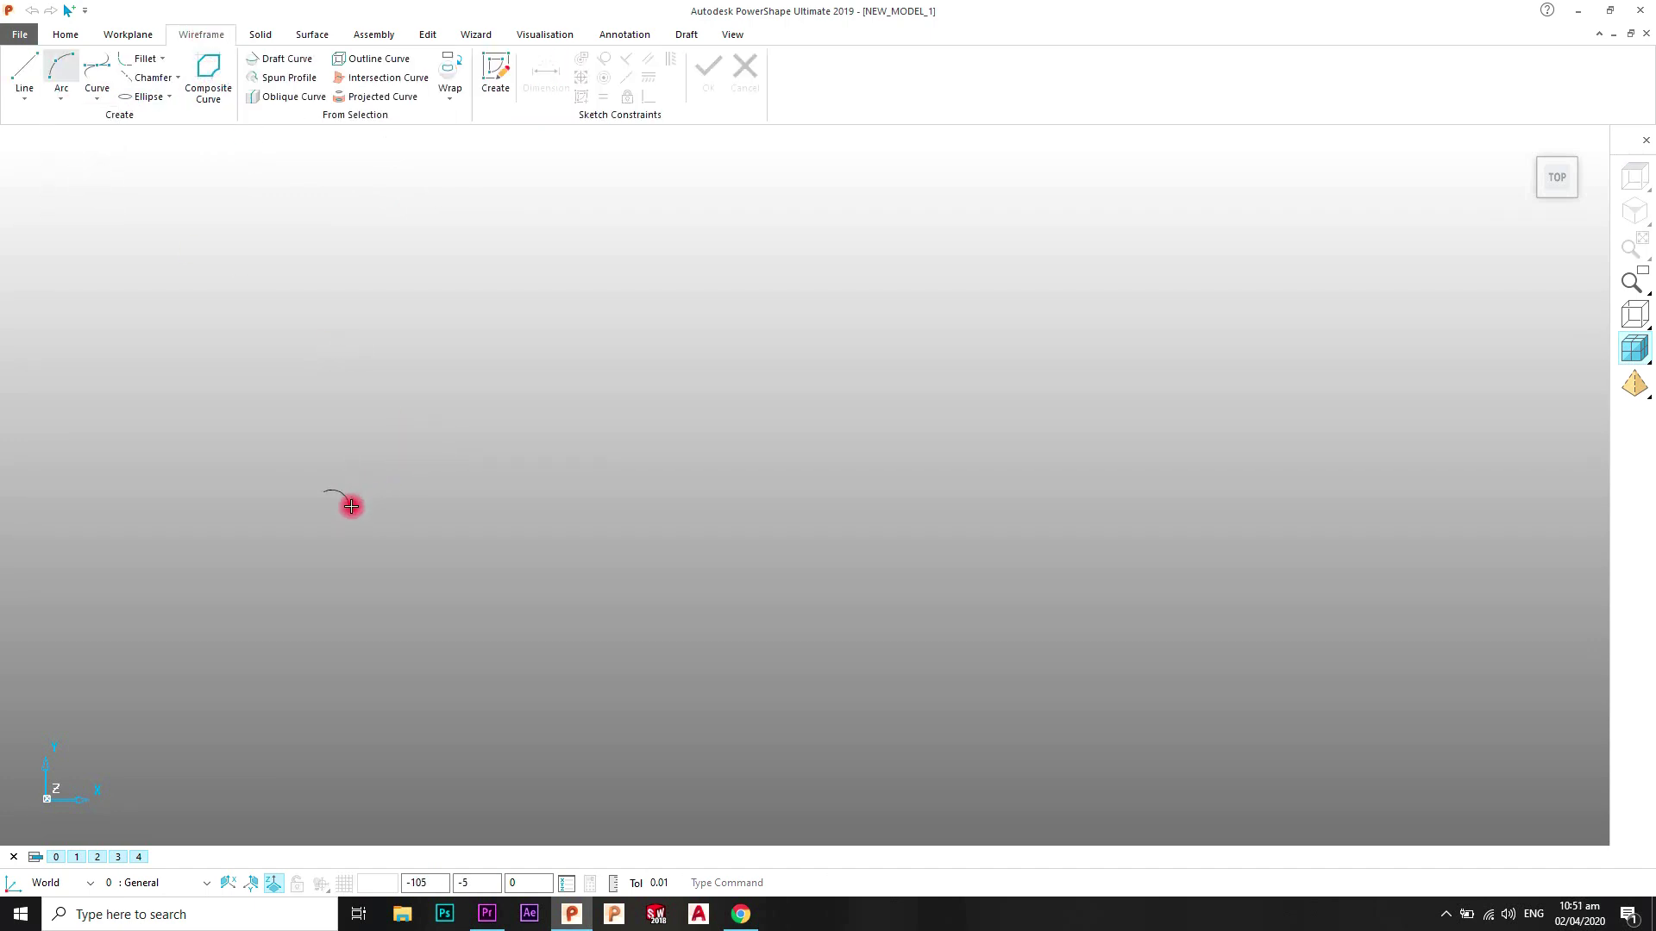
{"action": "left_click", "coordinate": [350, 507]}
{"action": "left_click", "coordinate": [1192, 420]}
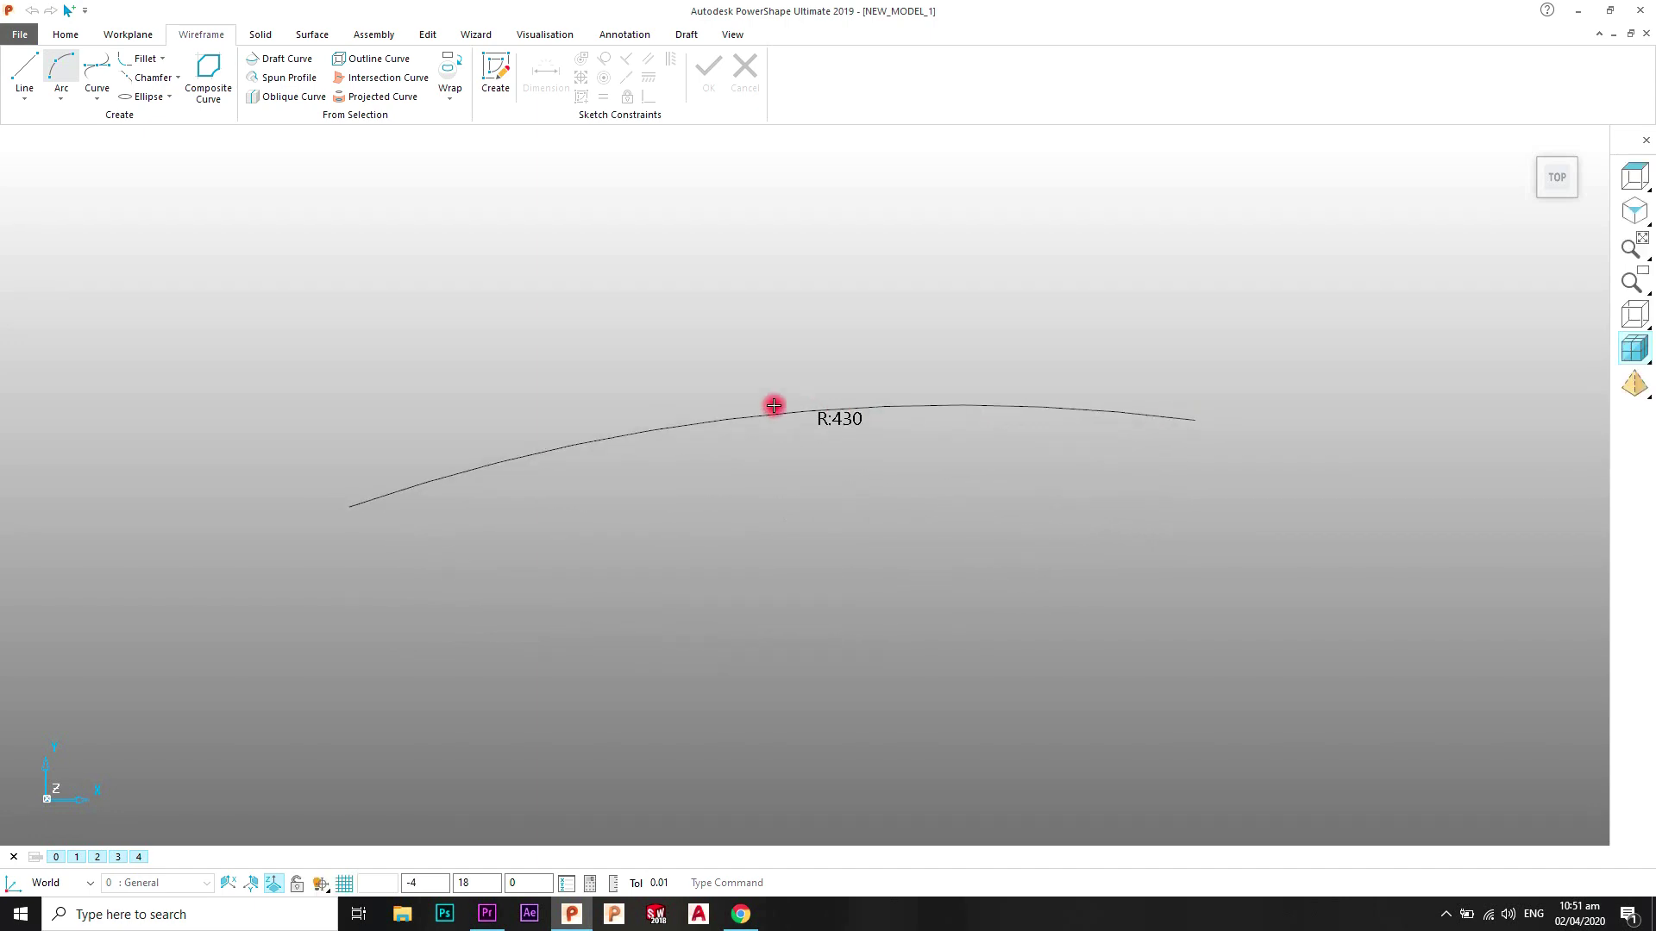
{"action": "left_click", "coordinate": [691, 398]}
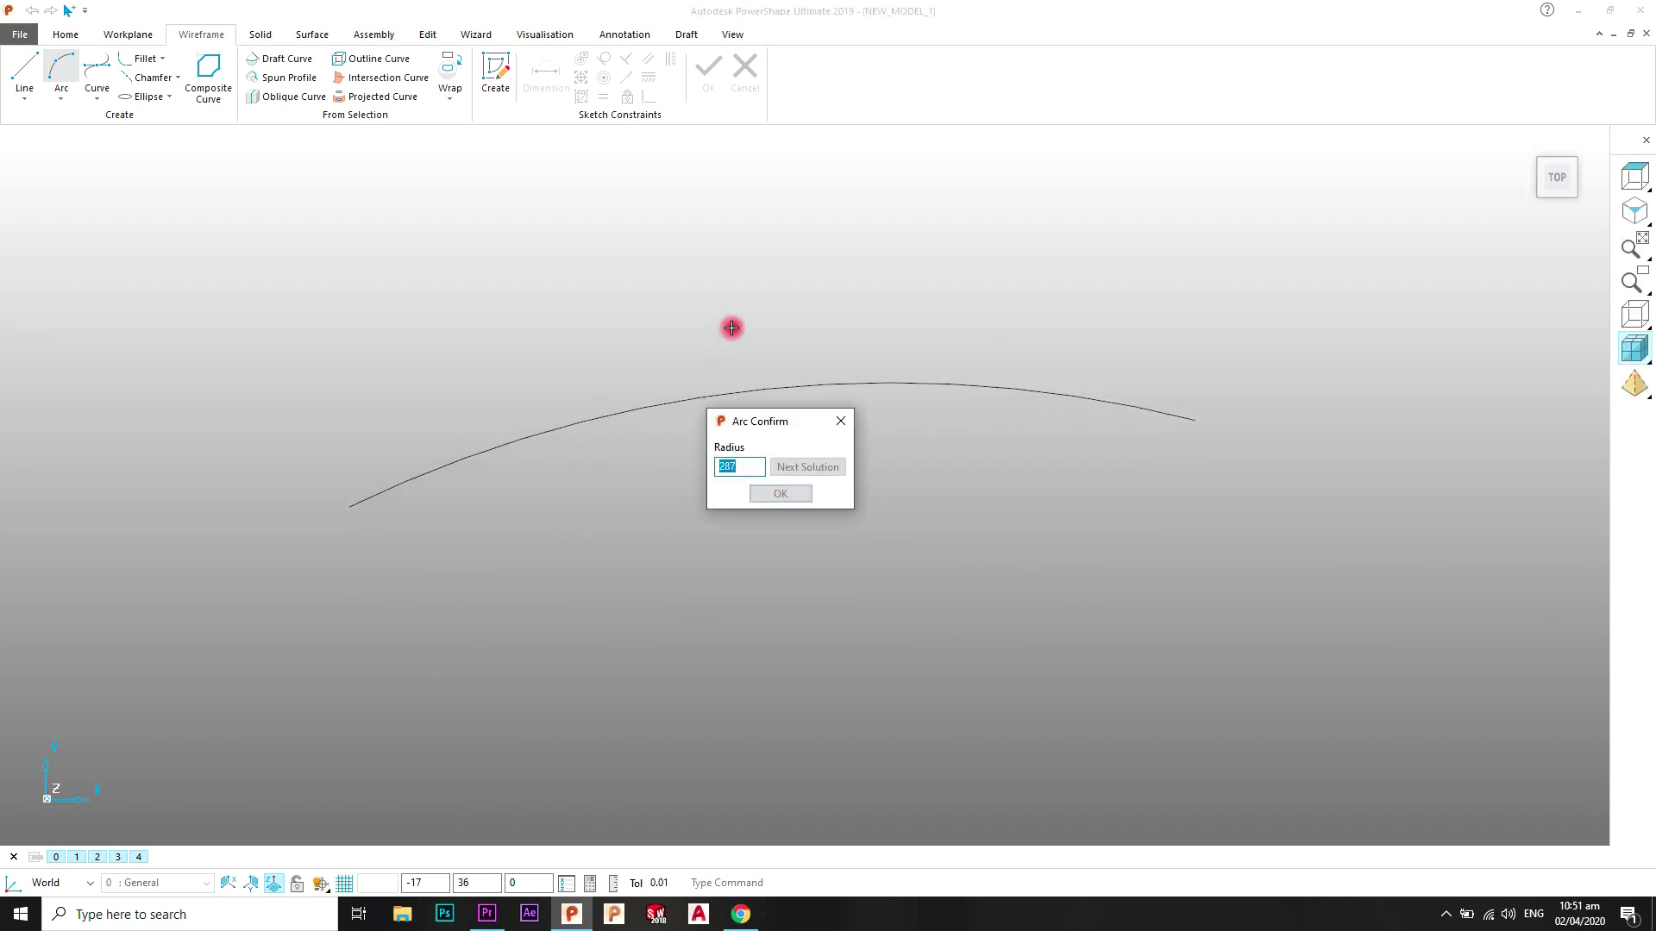
{"action": "left_click", "coordinate": [778, 494]}
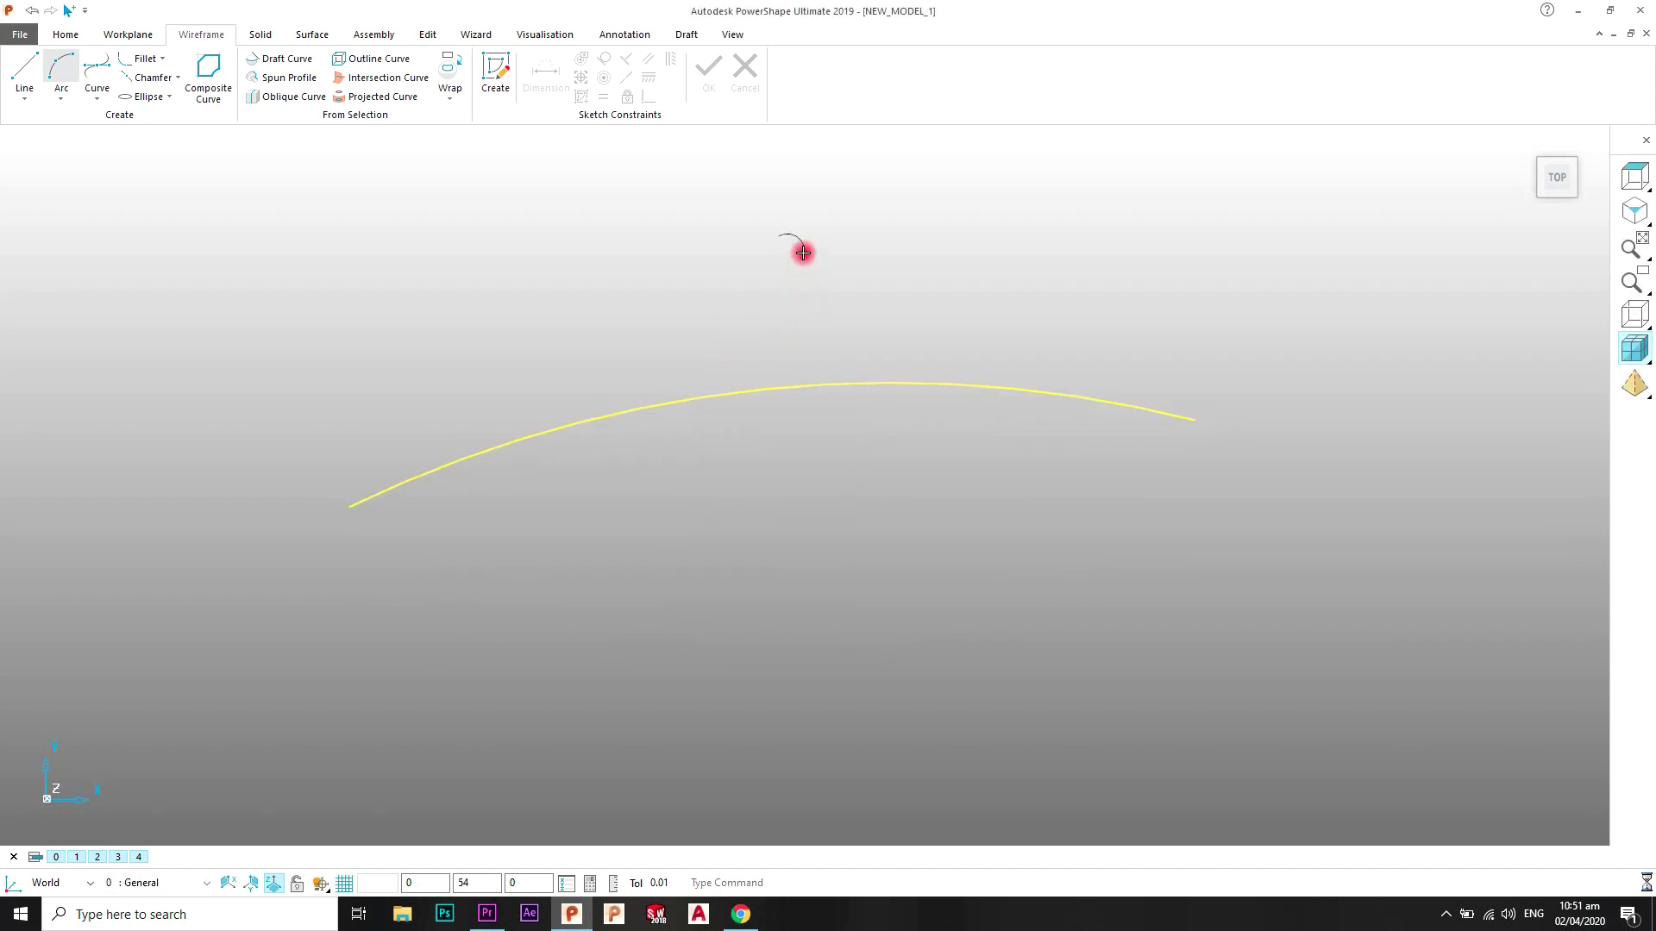
{"action": "right_click", "coordinate": [801, 256]}
{"action": "left_click", "coordinate": [1426, 267]}
Step: In isometric view, draw a full circle in the YZ plane, centred on the arc's end nearest the left of the model
{"action": "left_click", "coordinate": [1632, 213]}
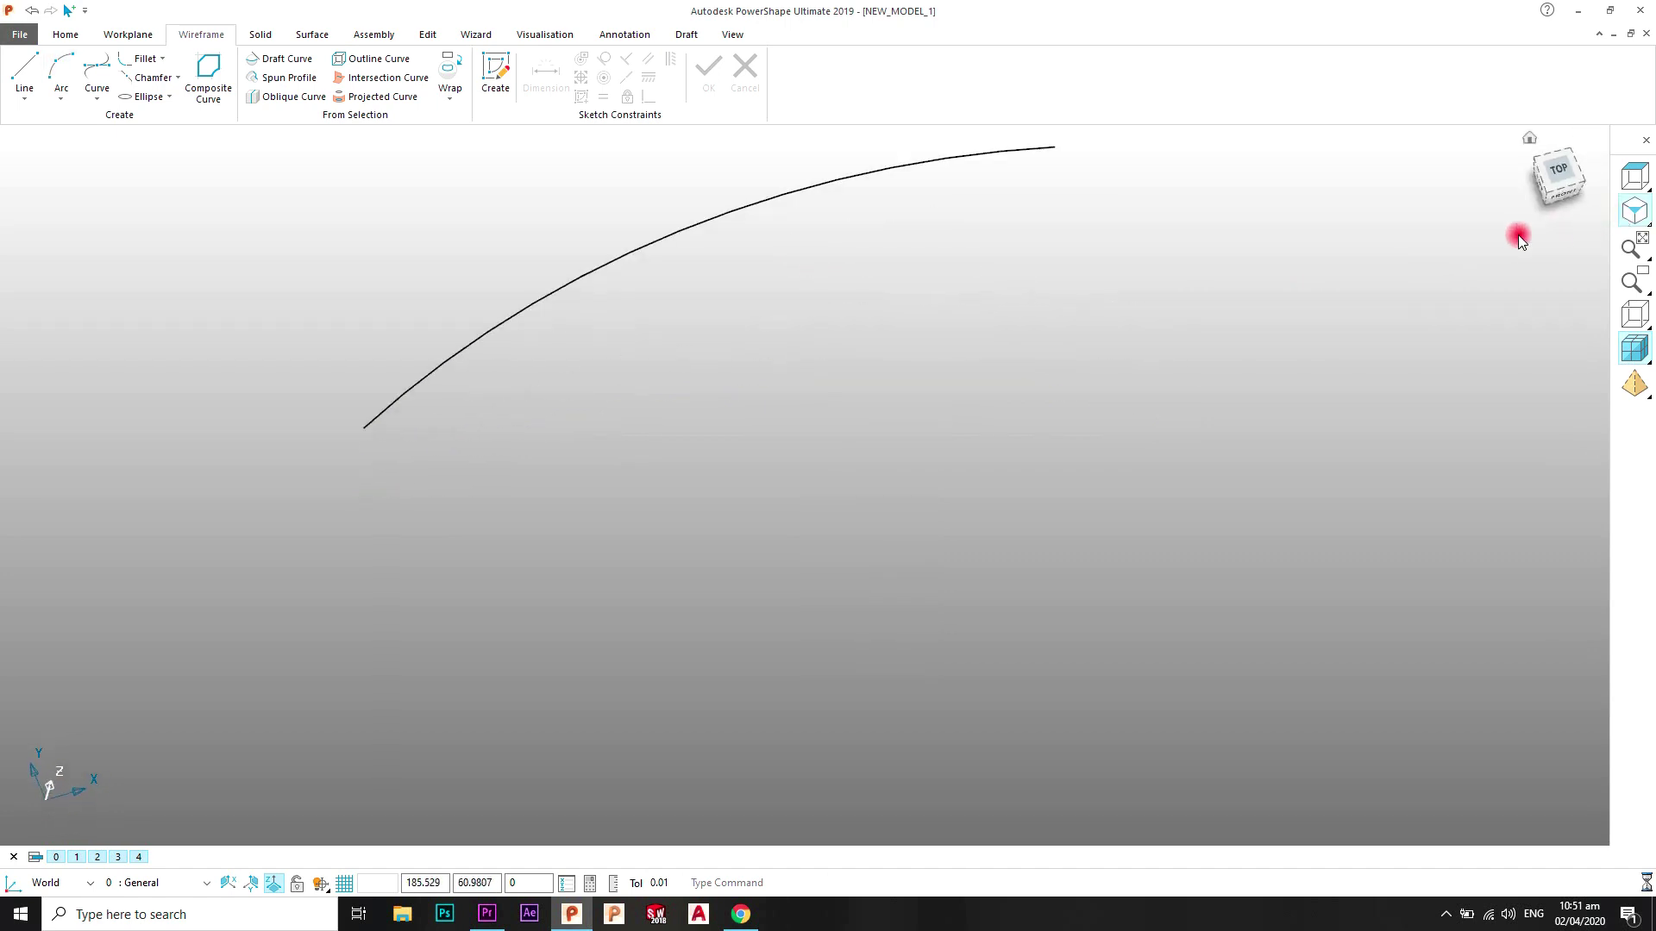
{"action": "scroll", "coordinate": [795, 283], "scroll_direction": "down", "scroll_amount": 3}
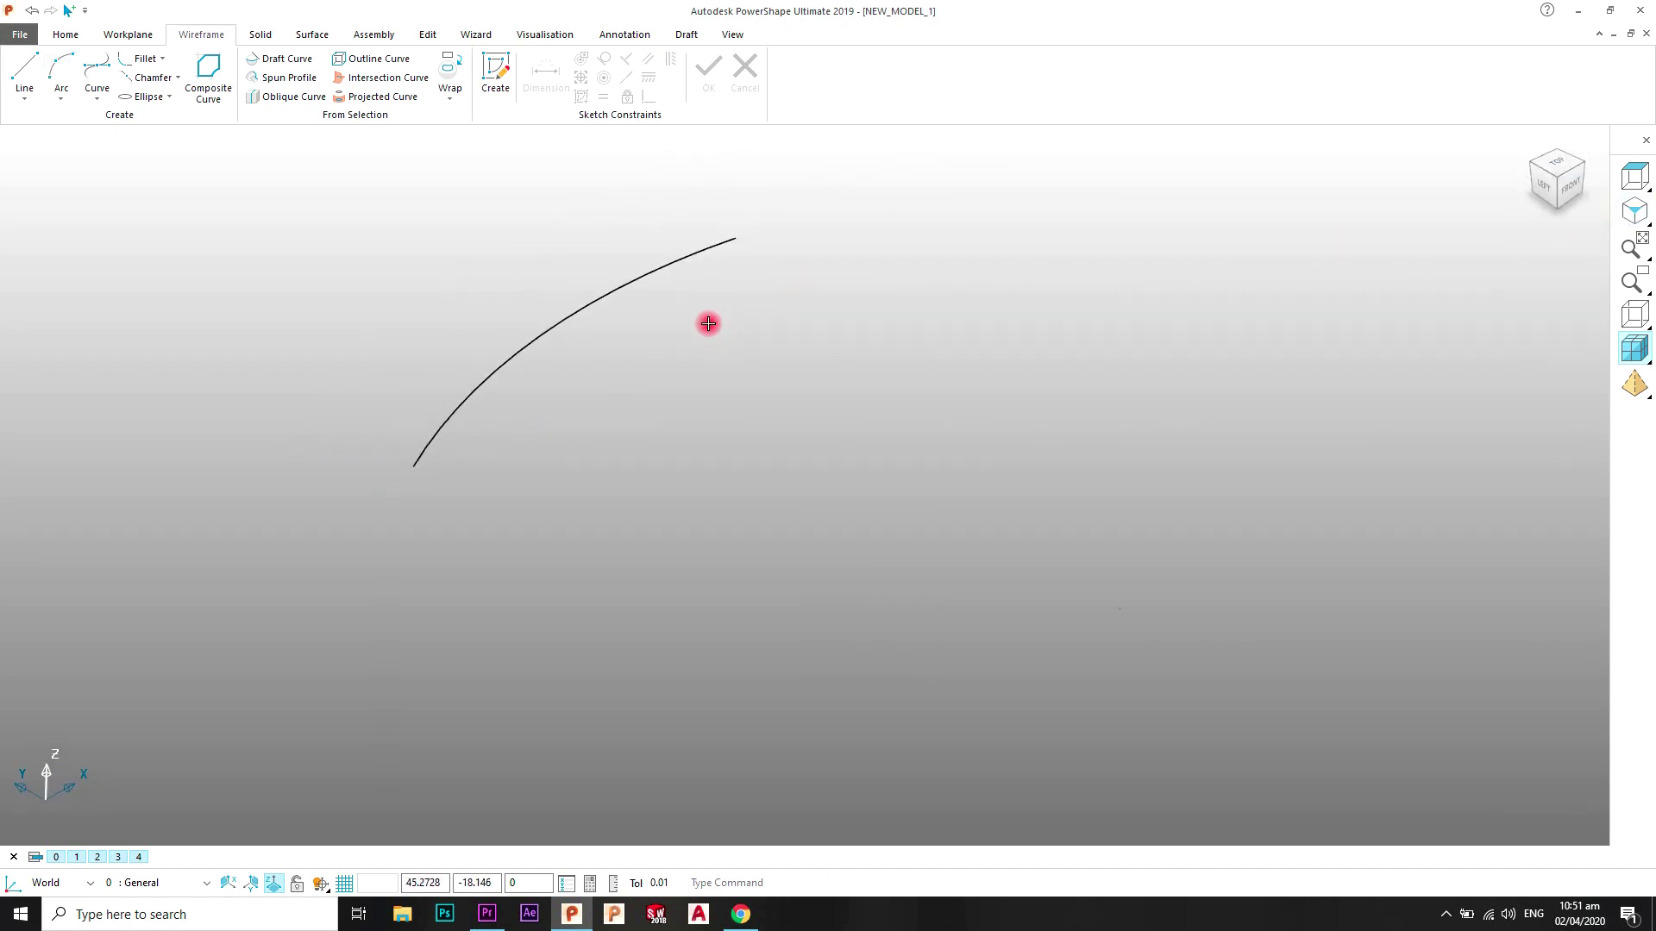
{"action": "middle_click_drag", "start_coordinate": [557, 345], "coordinate": [768, 401], "text": "shift"}
{"action": "scroll", "coordinate": [854, 393], "scroll_direction": "up", "scroll_amount": 3}
{"action": "scroll", "coordinate": [824, 418], "scroll_direction": "up", "scroll_amount": 3}
{"action": "left_click", "coordinate": [72, 100]}
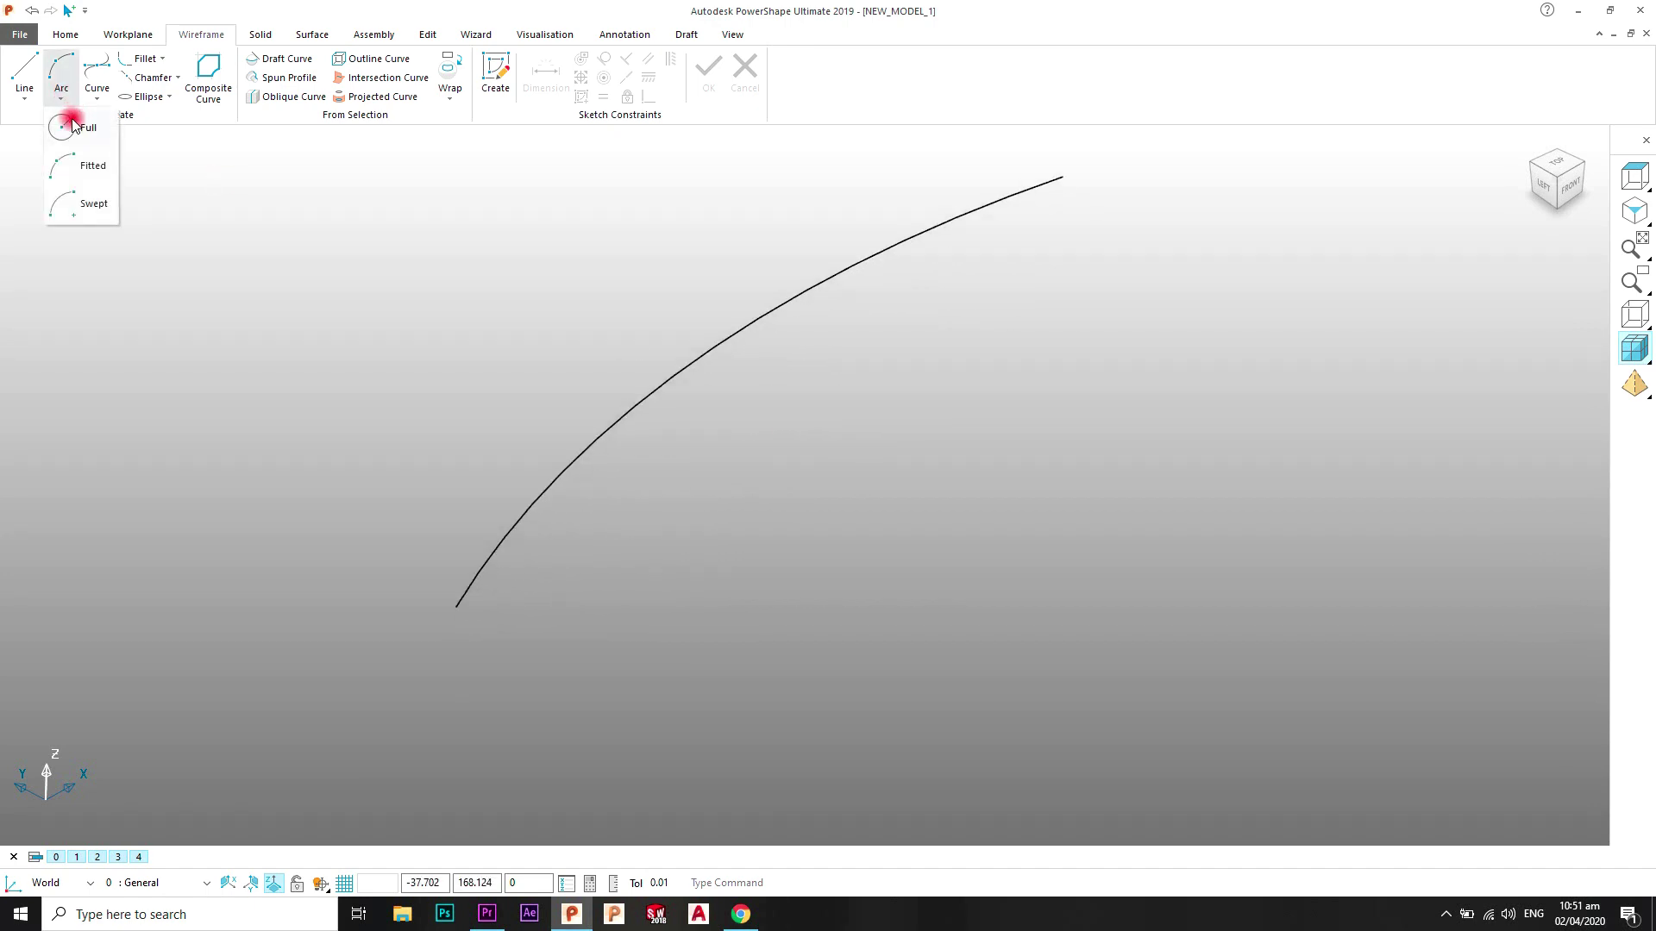
{"action": "left_click", "coordinate": [77, 127]}
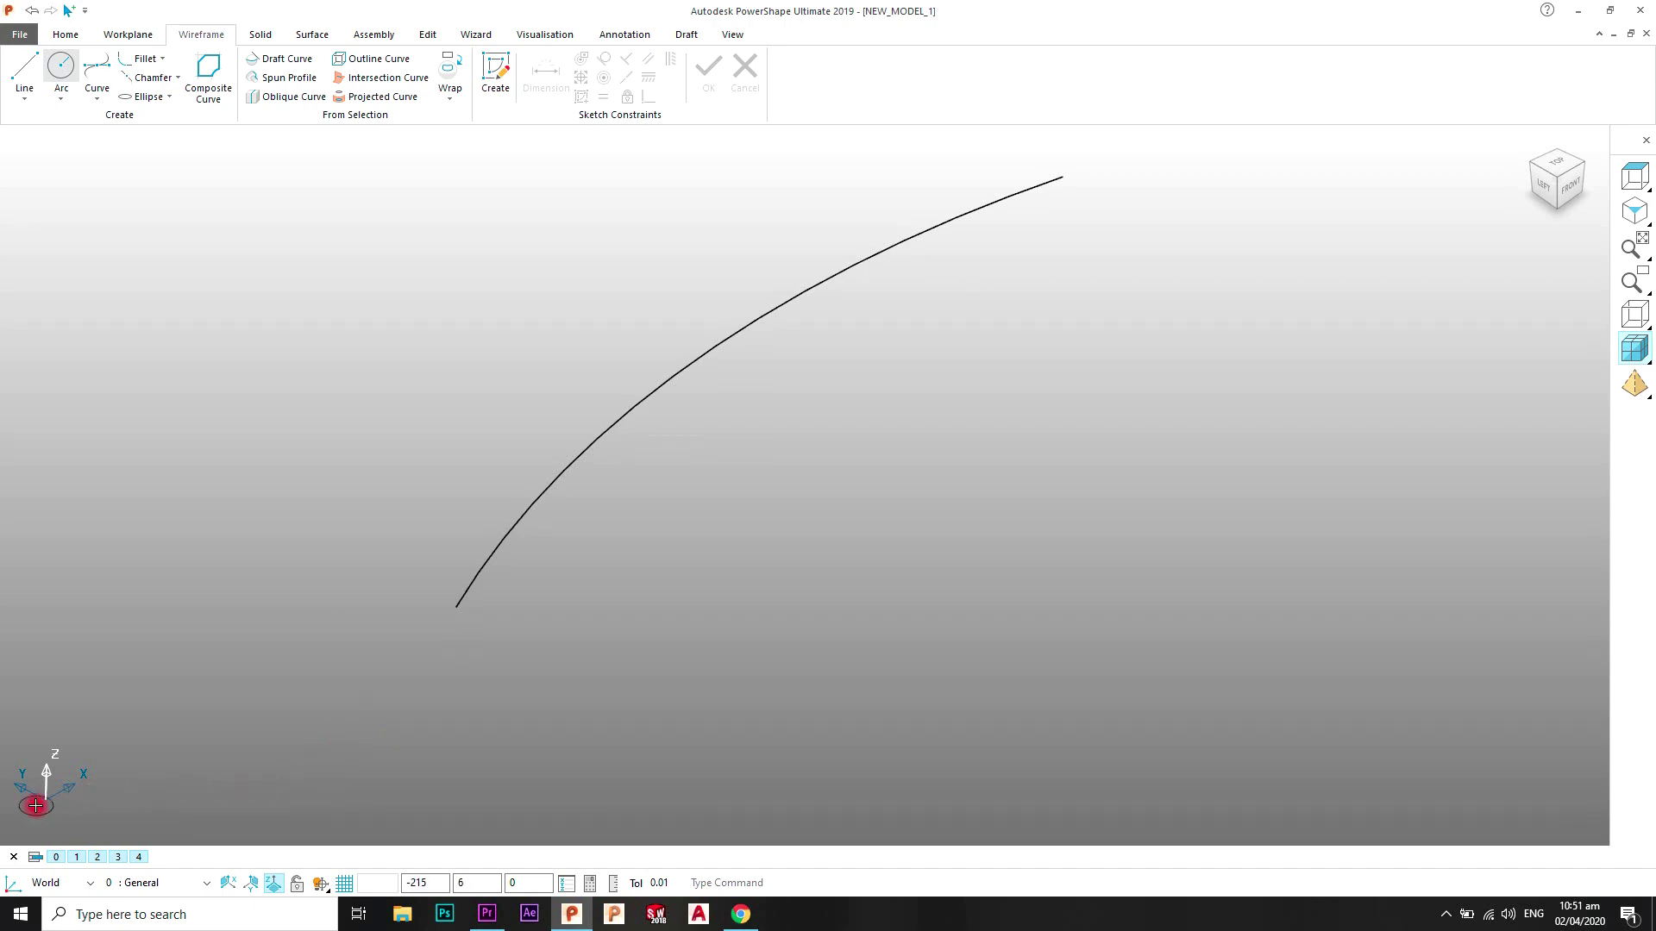
{"action": "left_click", "coordinate": [228, 881]}
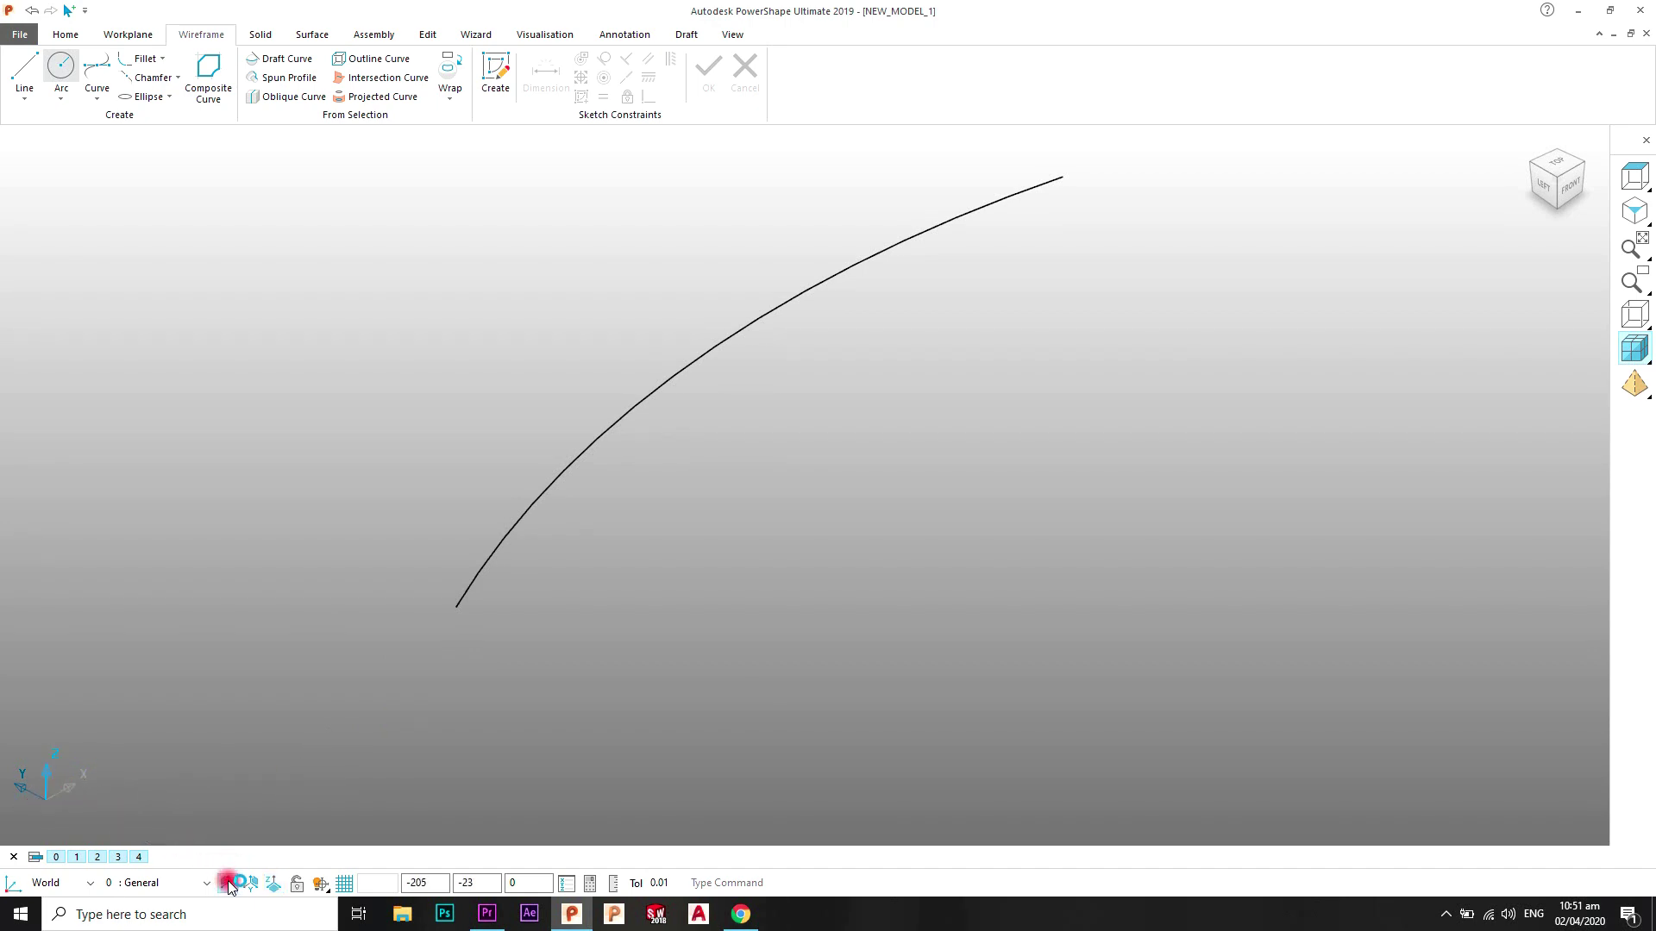
{"action": "left_click", "coordinate": [456, 608]}
{"action": "right_click", "coordinate": [422, 400]}
{"action": "left_click", "coordinate": [444, 418]}
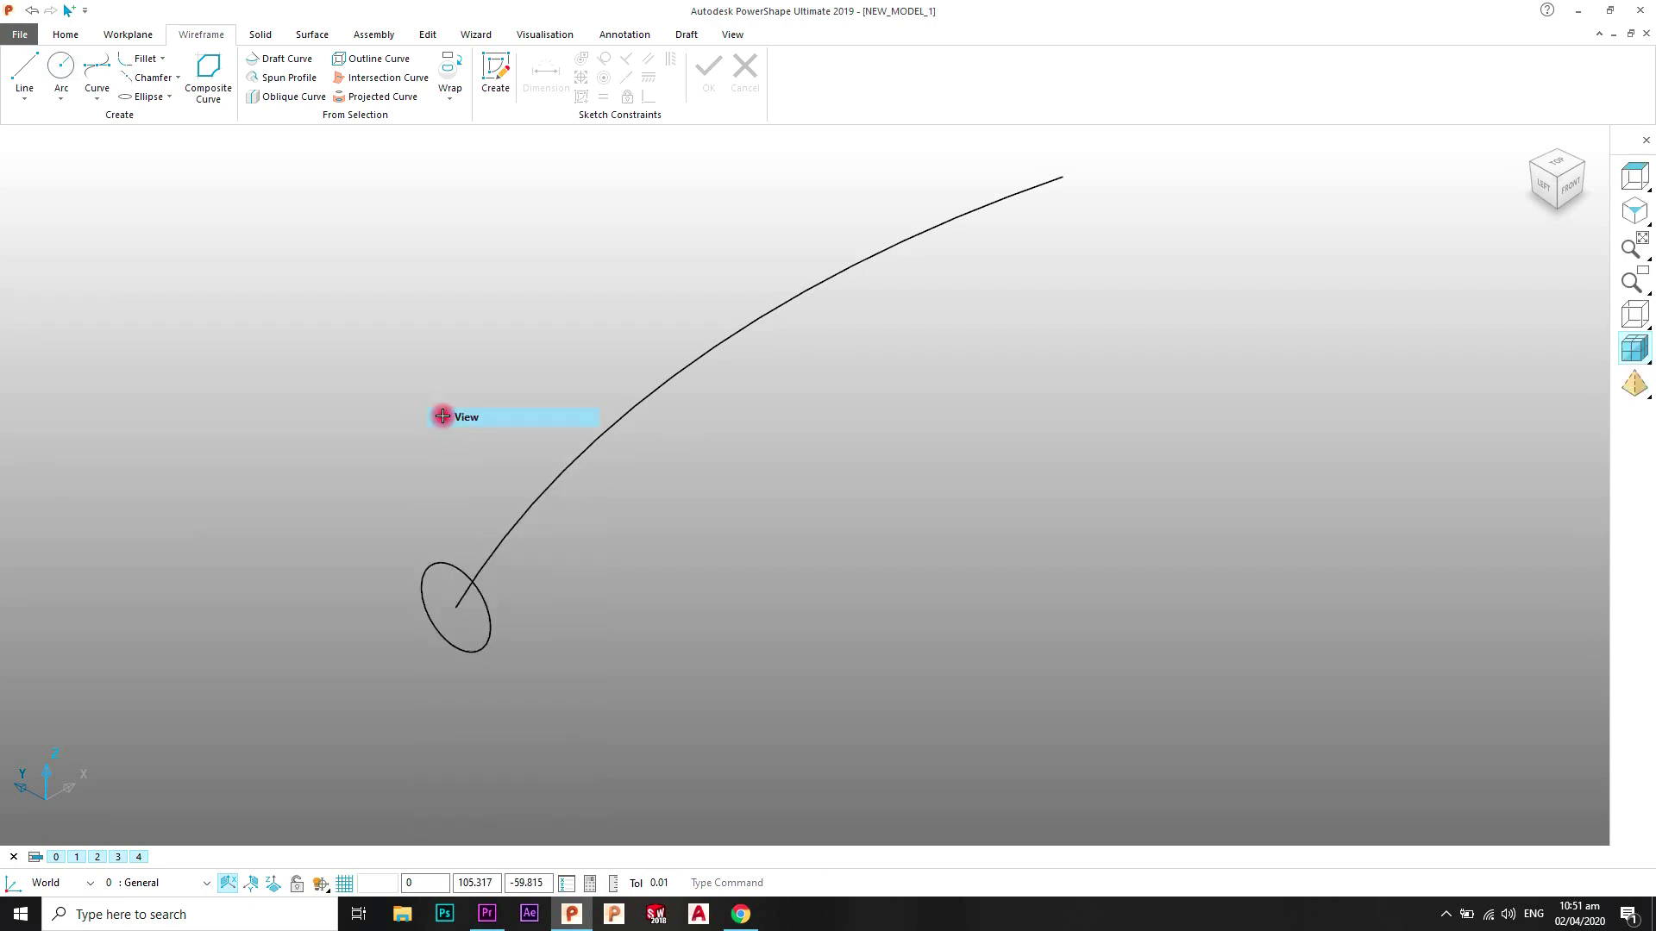
Step: Select the arc and the circle and preview a drive-curve surface from them with Smart Surfacer
{"action": "scroll", "coordinate": [457, 440], "scroll_direction": "down", "scroll_amount": 3}
{"action": "scroll", "coordinate": [626, 466], "scroll_direction": "down", "scroll_amount": 2}
{"action": "left_click_drag", "start_coordinate": [1060, 257], "coordinate": [541, 639]}
{"action": "scroll", "coordinate": [573, 624], "scroll_direction": "up", "scroll_amount": 5}
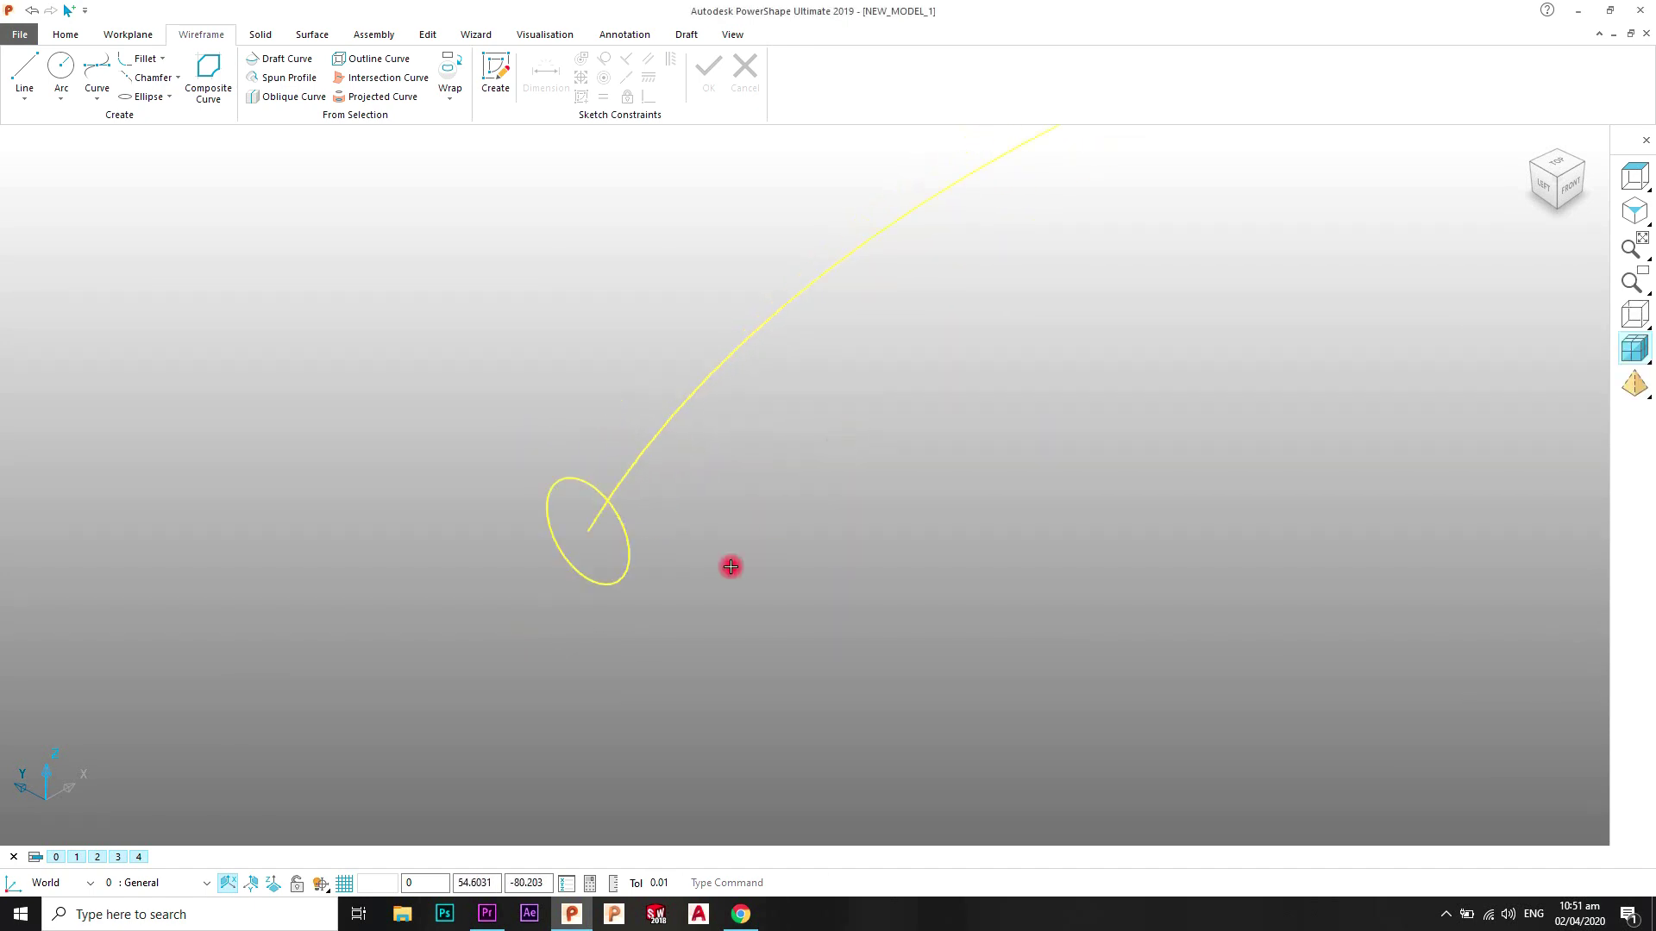
{"action": "scroll", "coordinate": [632, 590], "scroll_direction": "down", "scroll_amount": 2}
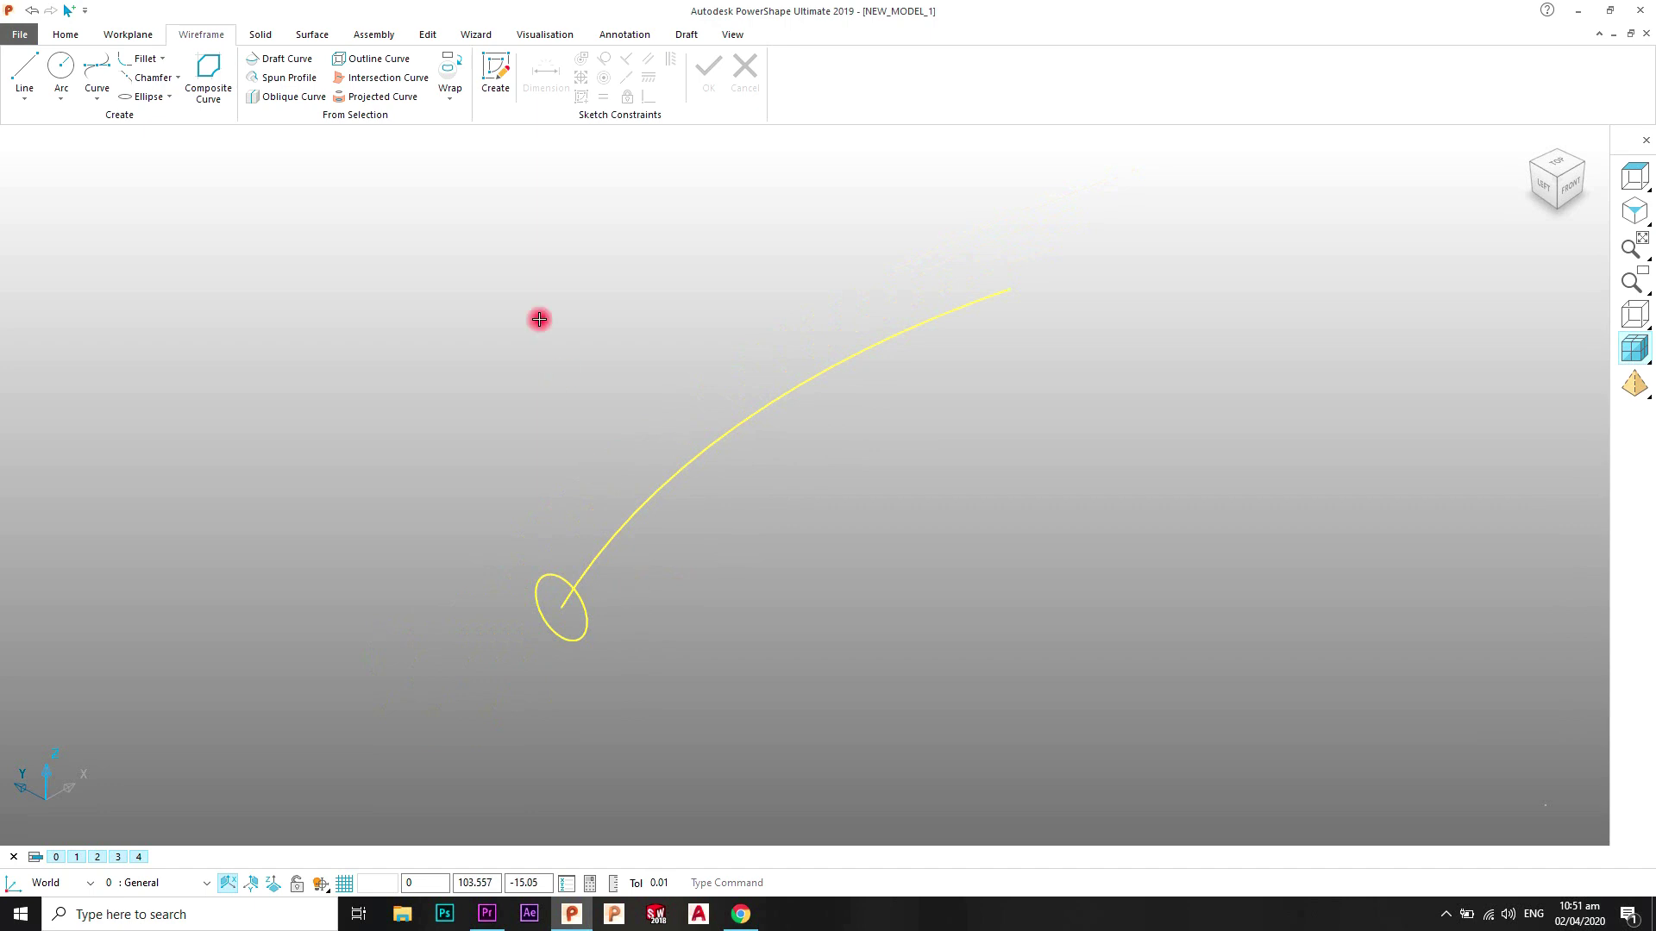
{"action": "left_click", "coordinate": [308, 36]}
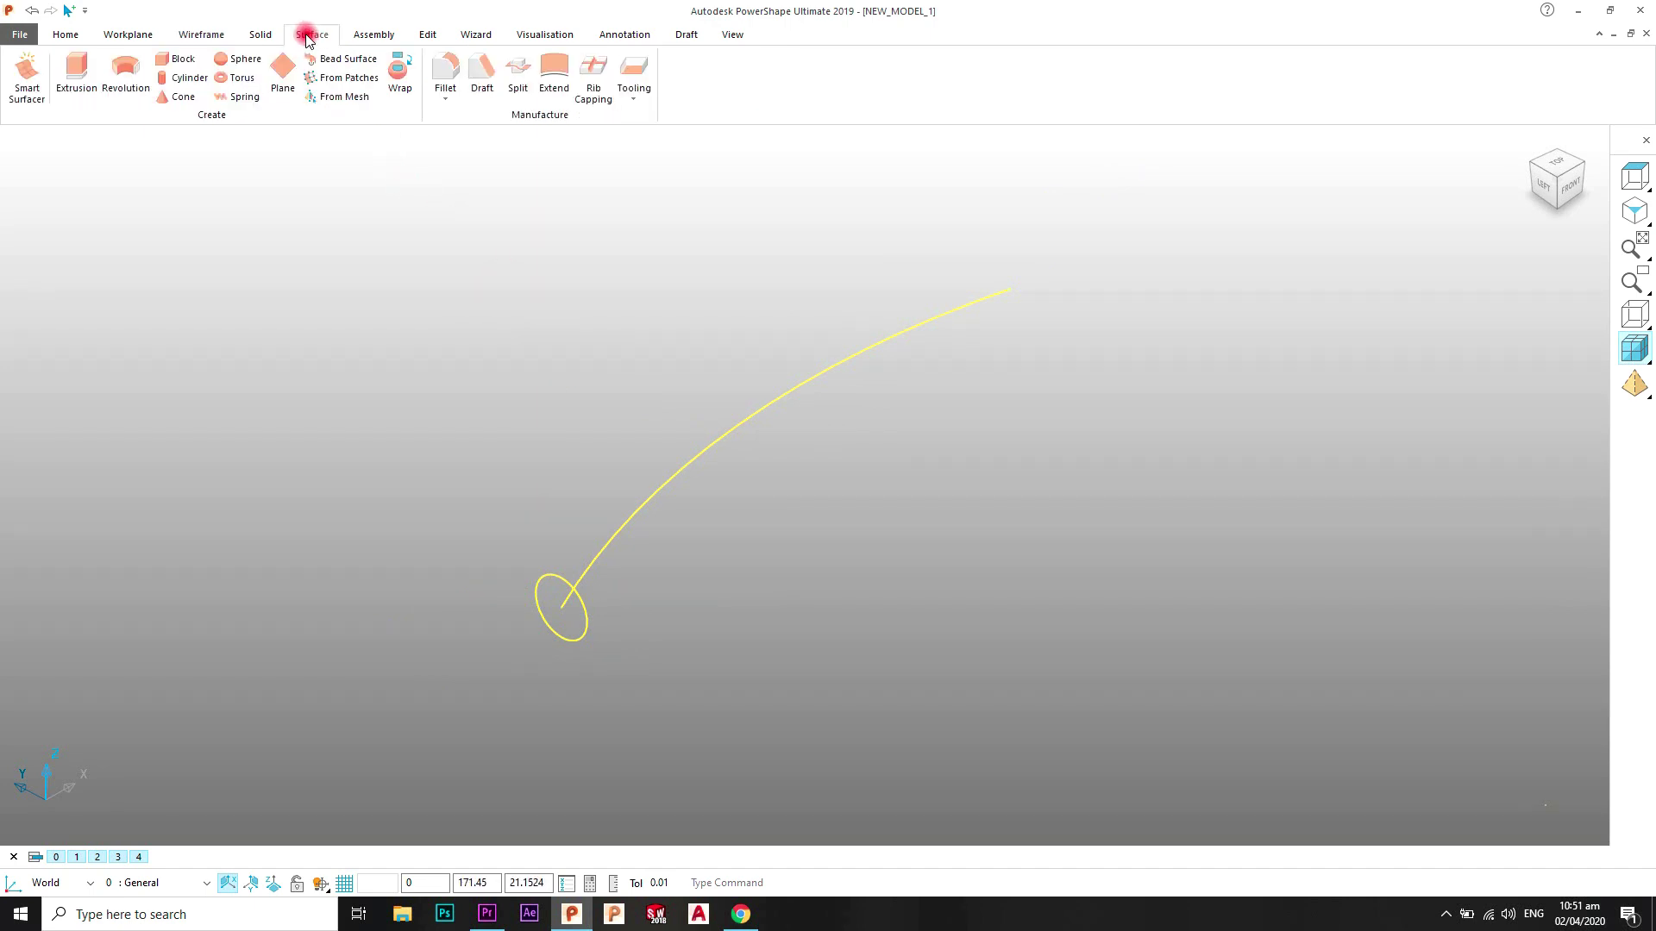
{"action": "left_click", "coordinate": [38, 89]}
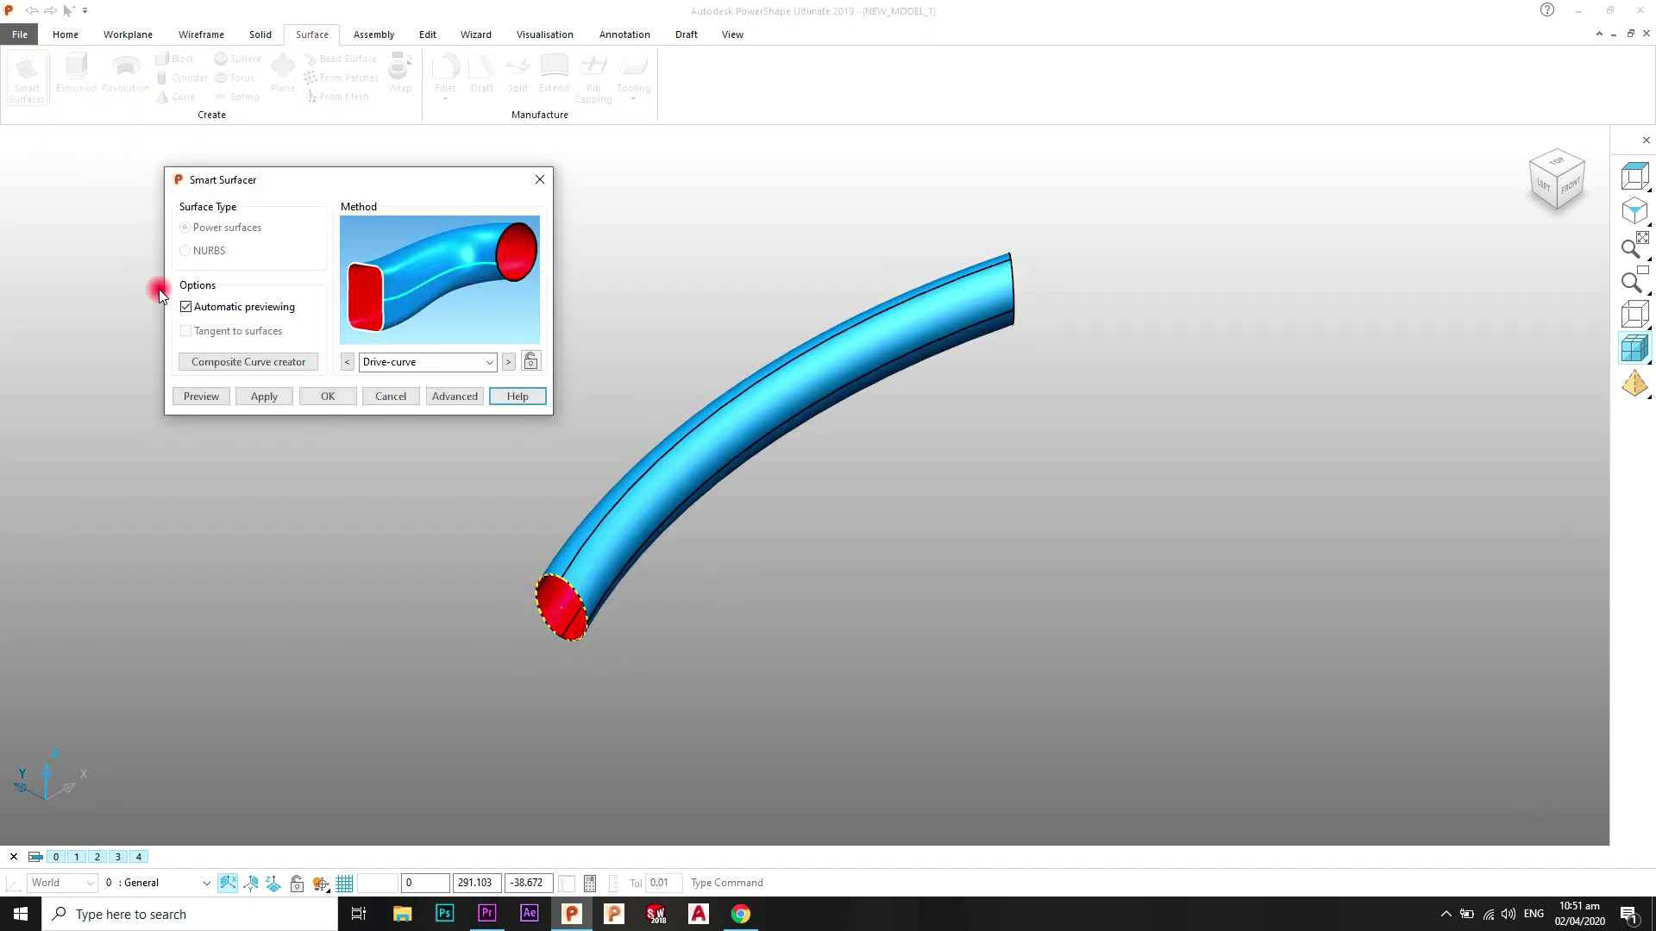
Step: Examine the previewed tubular surface along its length and at both open ends
{"action": "middle_click_drag", "start_coordinate": [696, 454], "coordinate": [805, 435]}
{"action": "scroll", "coordinate": [805, 435], "scroll_direction": "up", "scroll_amount": 2}
{"action": "scroll", "coordinate": [804, 435], "scroll_direction": "down", "scroll_amount": 3}
{"action": "middle_click_drag", "start_coordinate": [742, 505], "coordinate": [843, 459], "text": "shift"}
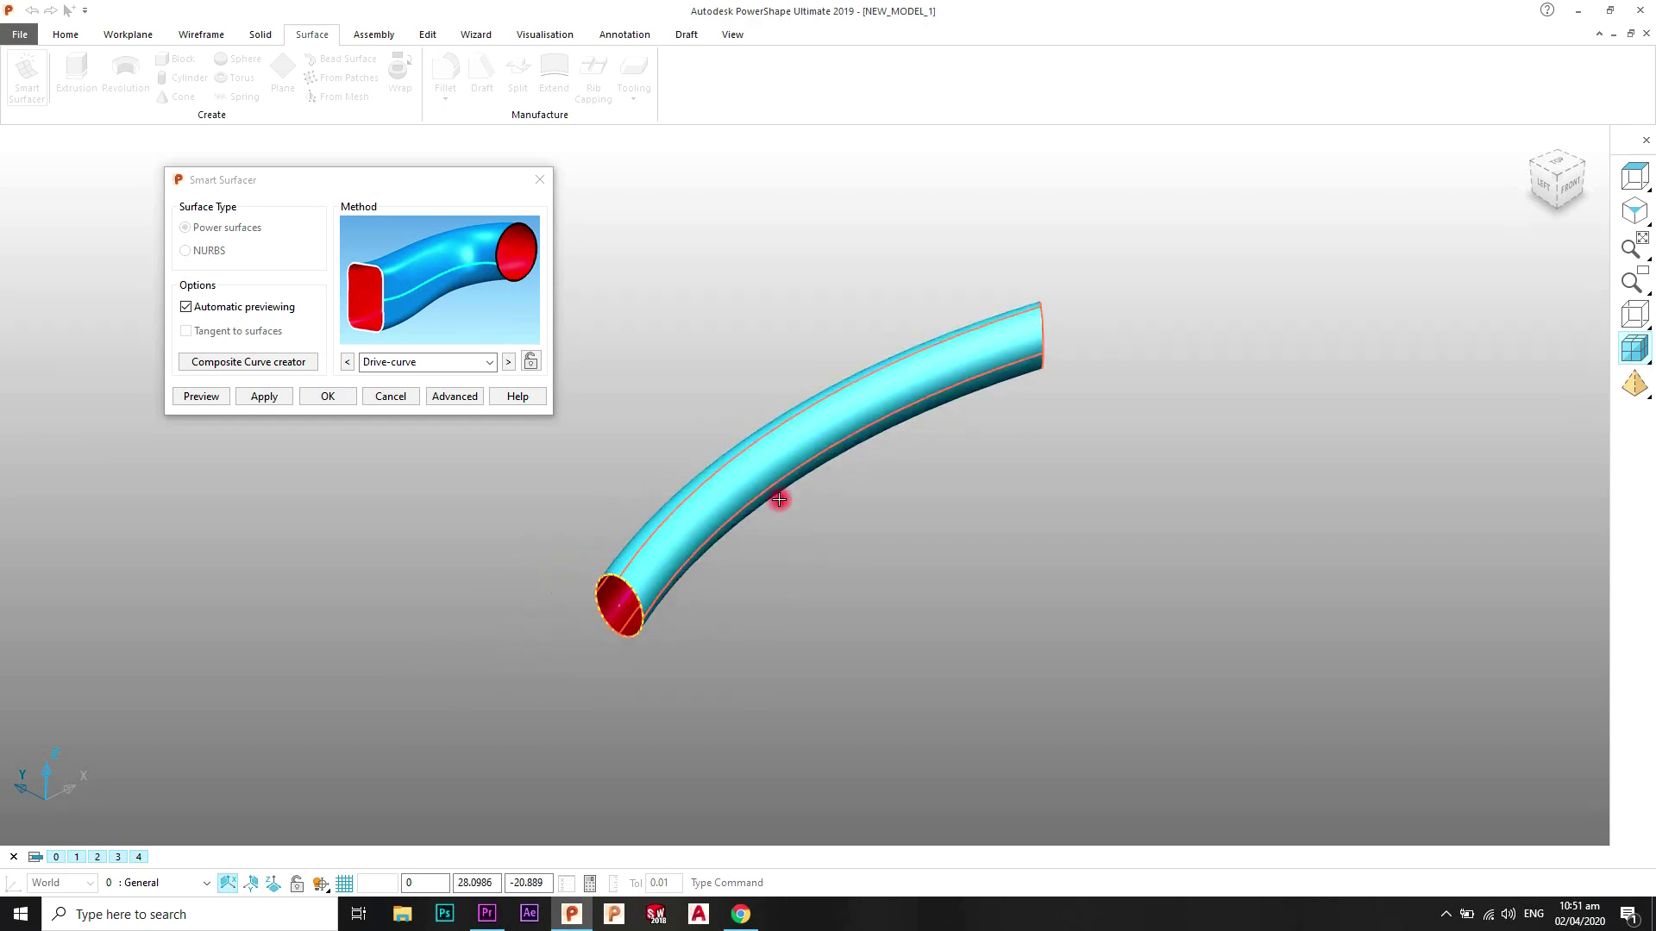
{"action": "scroll", "coordinate": [726, 537], "scroll_direction": "up", "scroll_amount": 1}
{"action": "middle_click_drag", "start_coordinate": [721, 536], "coordinate": [724, 532], "text": "shift"}
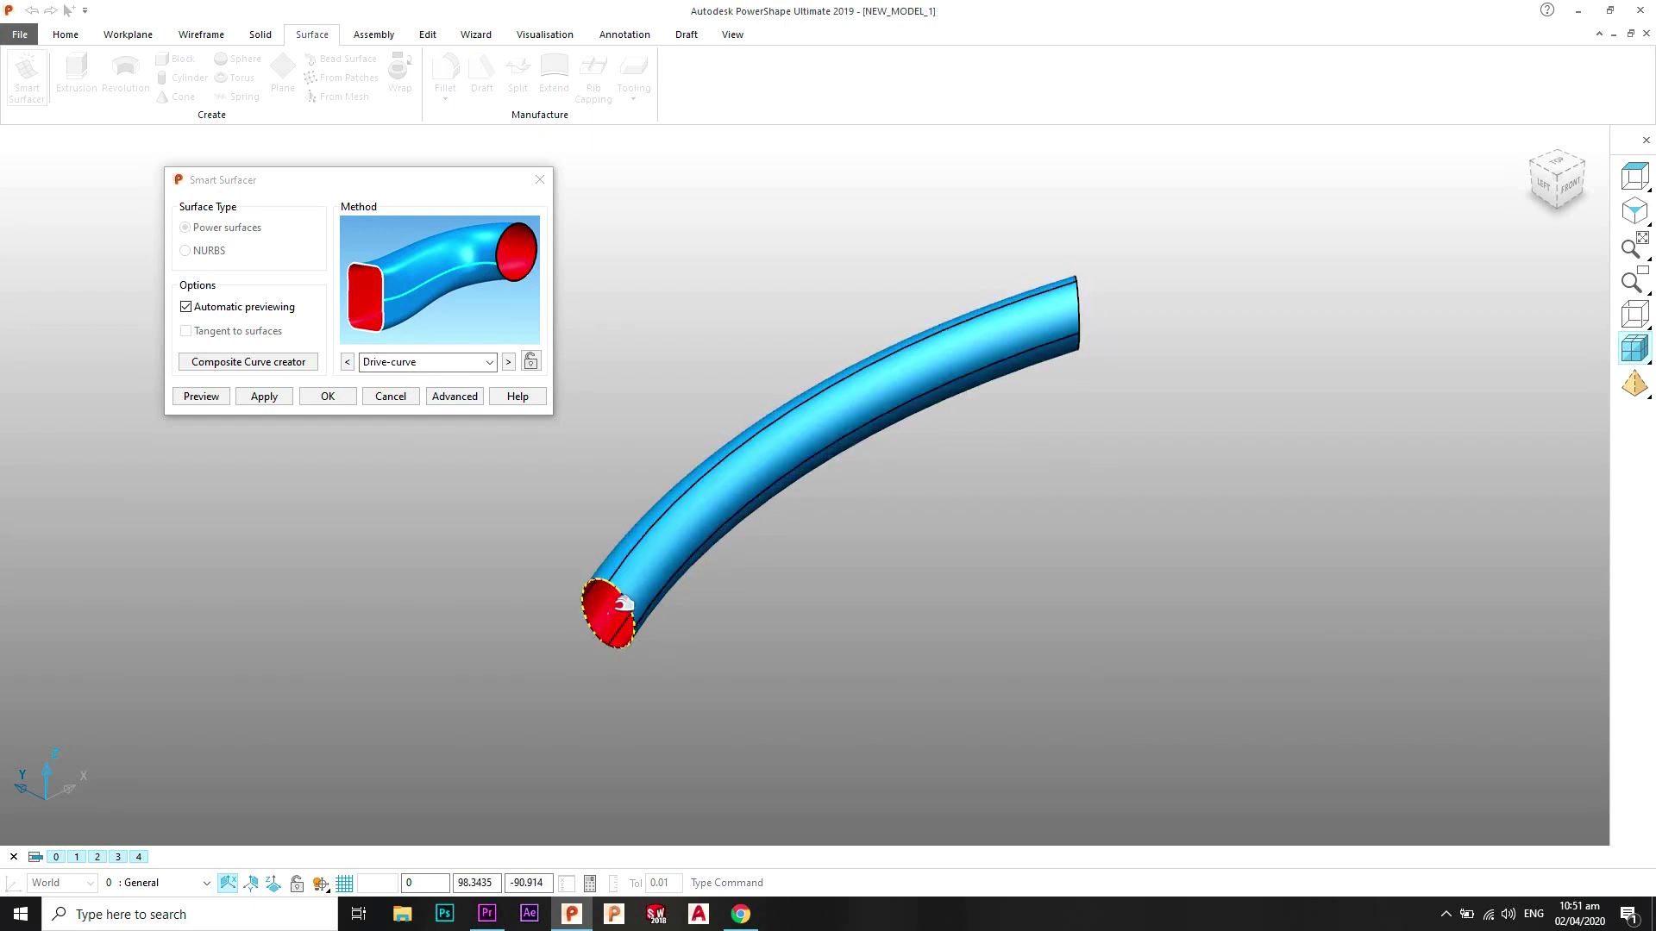
{"action": "middle_click_drag", "start_coordinate": [754, 519], "coordinate": [913, 314]}
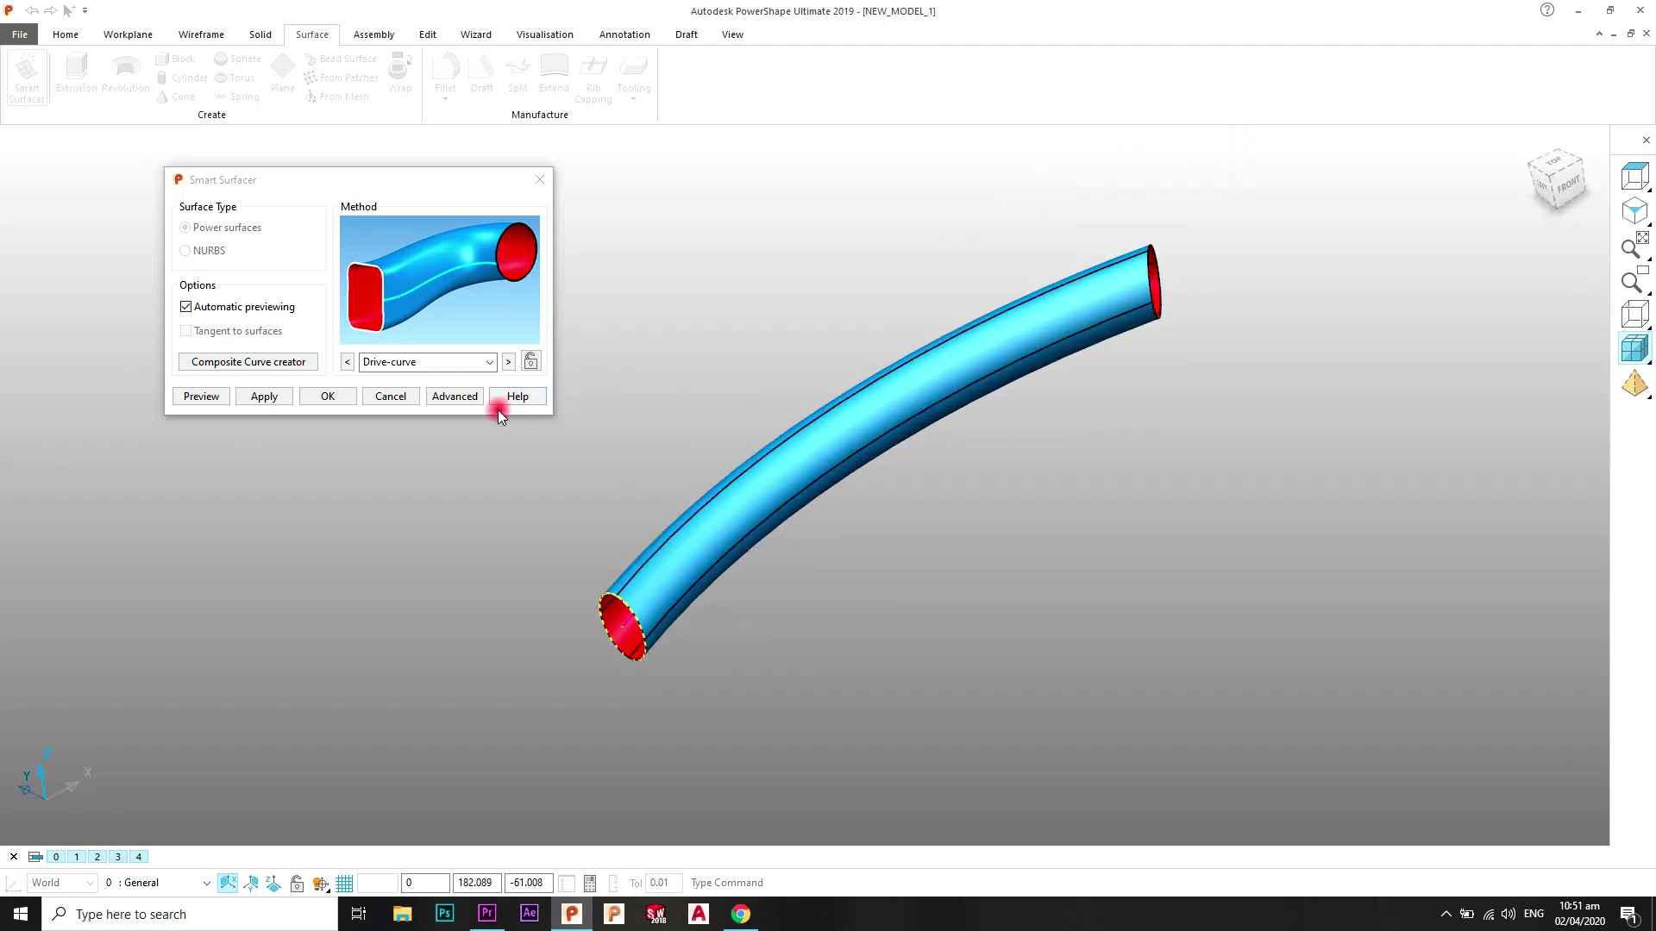
Step: Discard the surface preview and delete both the arc and the circle
{"action": "left_click", "coordinate": [390, 398]}
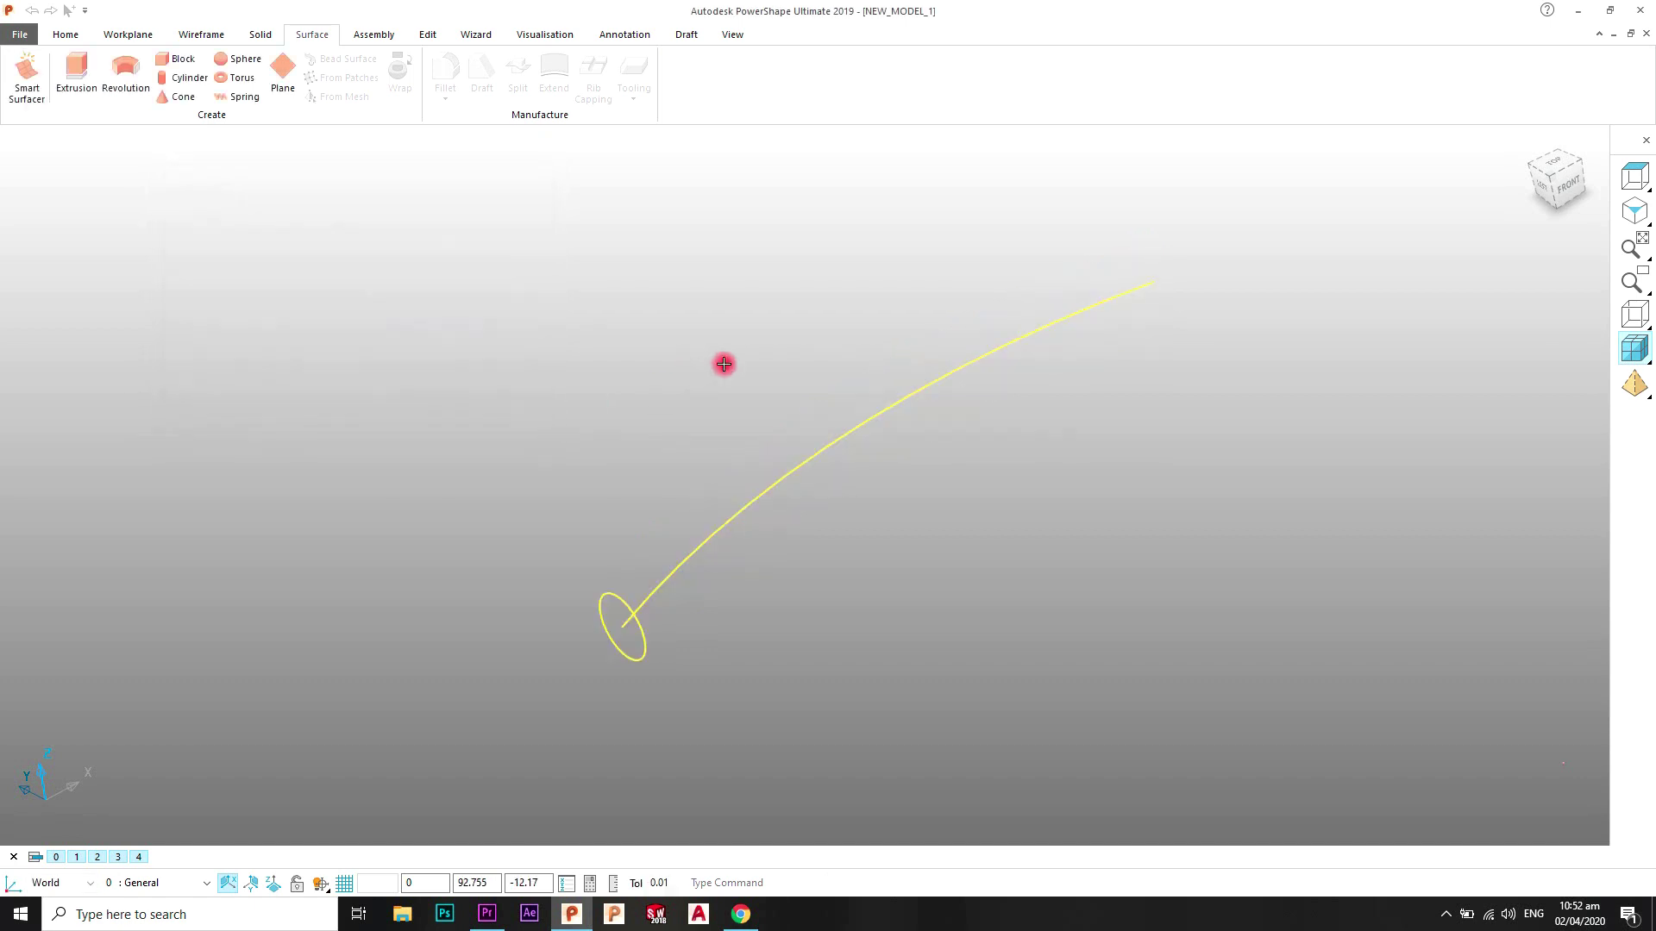
{"action": "left_click_drag", "start_coordinate": [1264, 200], "coordinate": [441, 697]}
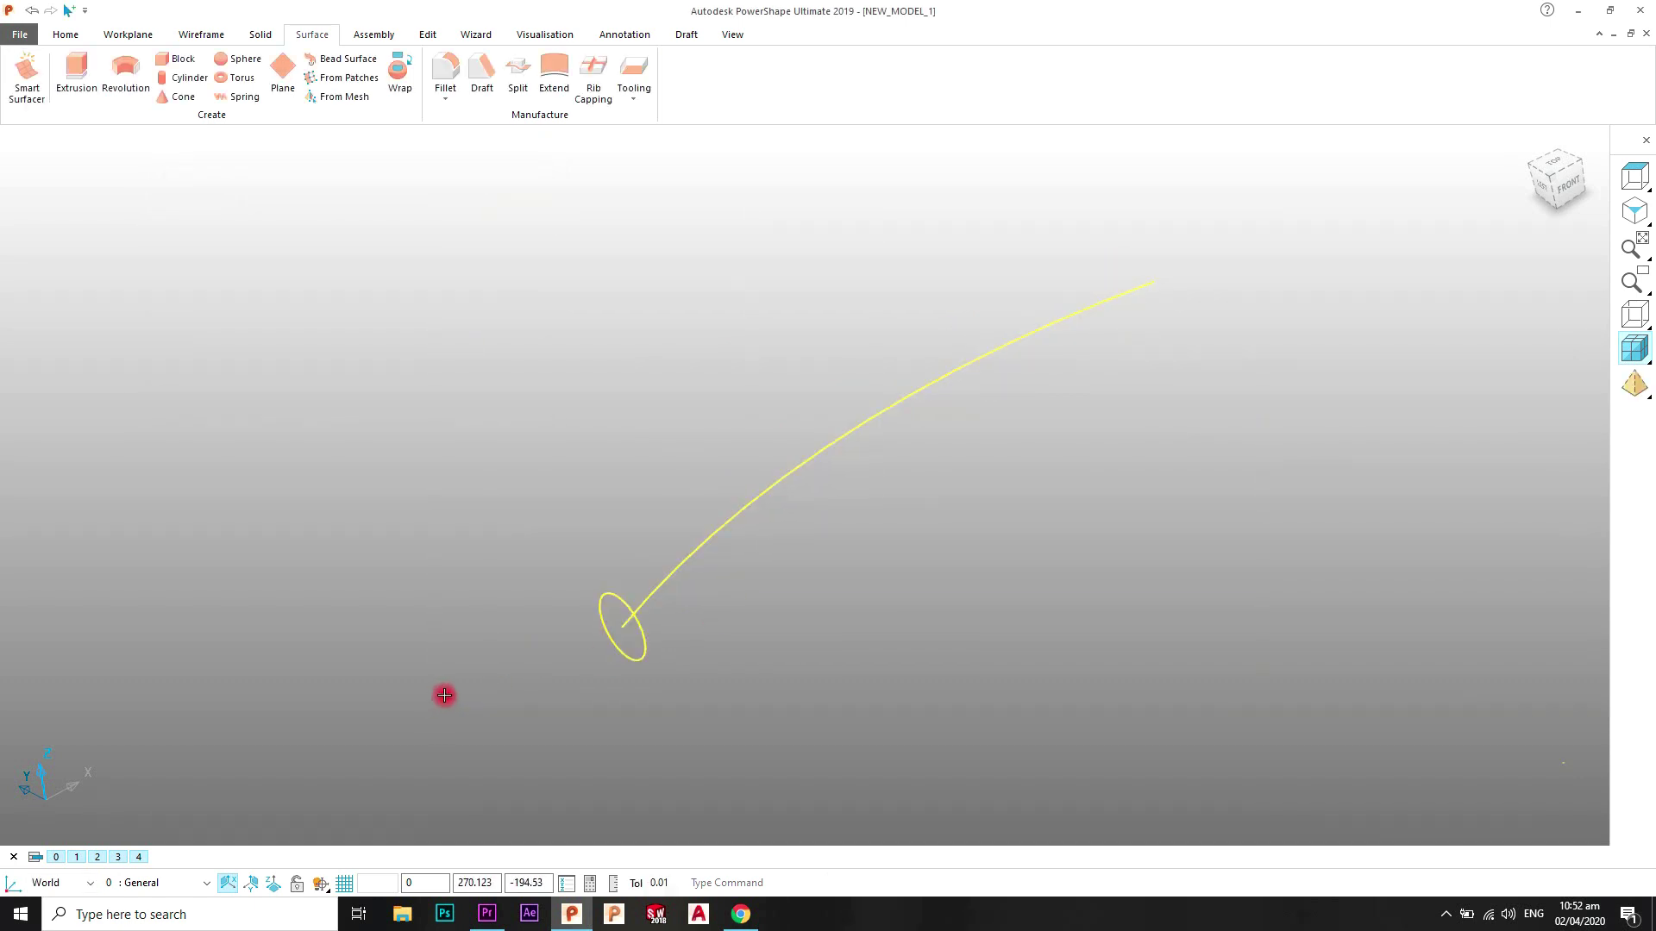
{"action": "key", "text": "Delete"}
Step: In the top view, draw a rectangle of about 153 by 81, starting from the corner at X -83, Y 36
{"action": "left_click", "coordinate": [1632, 181]}
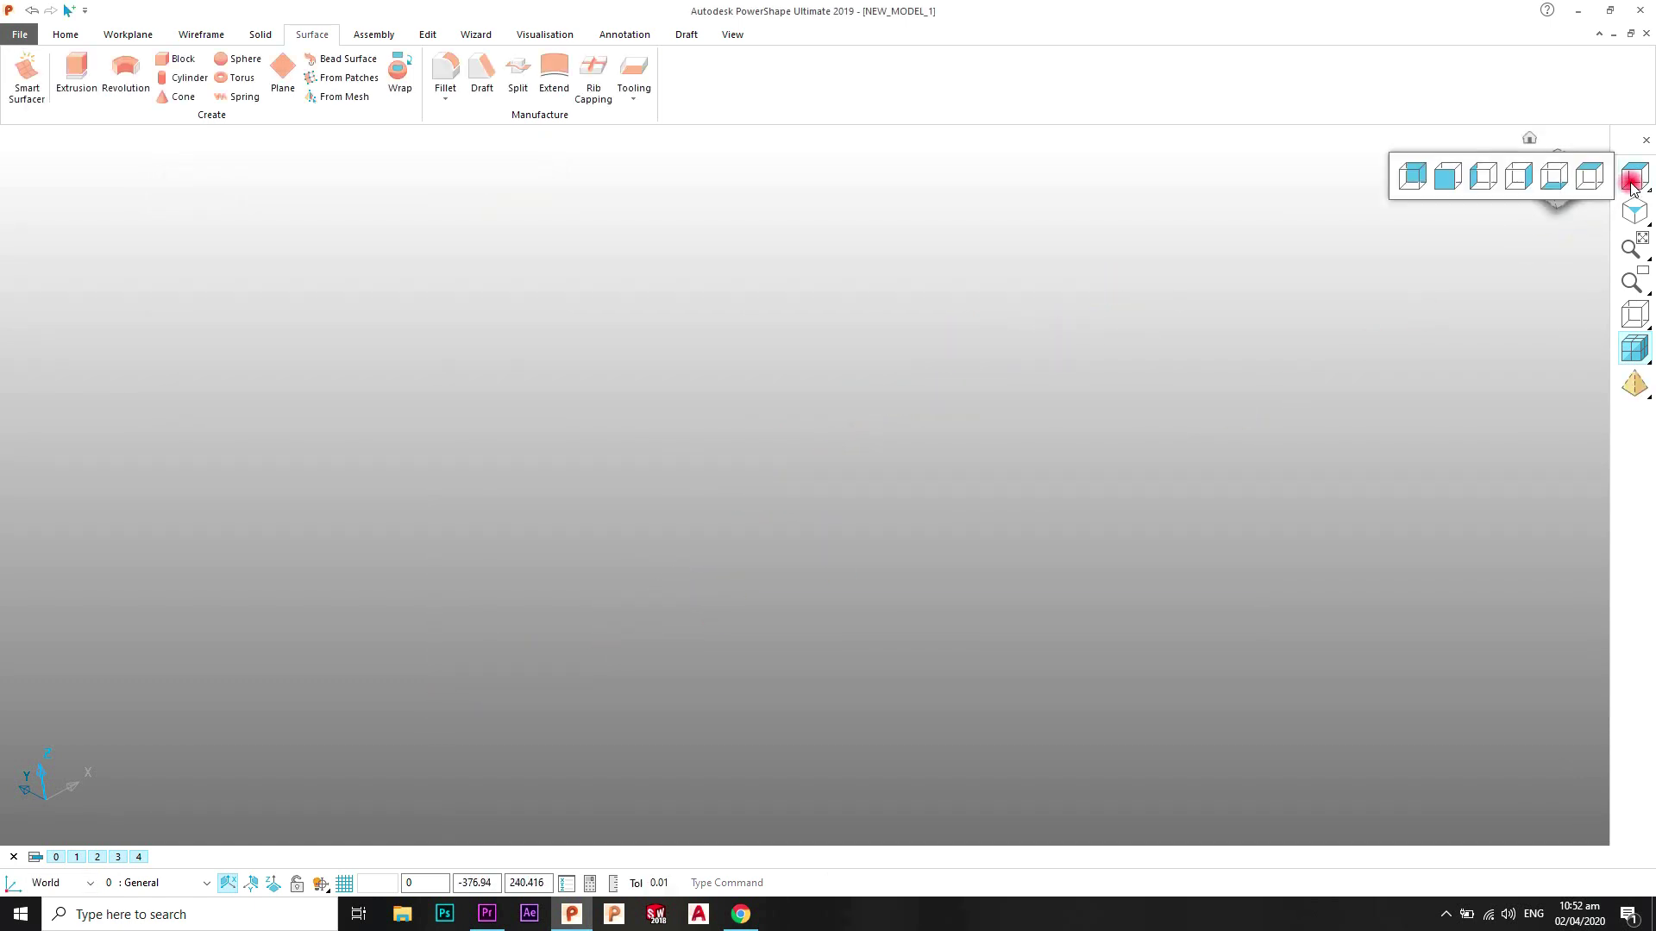
{"action": "left_click", "coordinate": [1589, 173]}
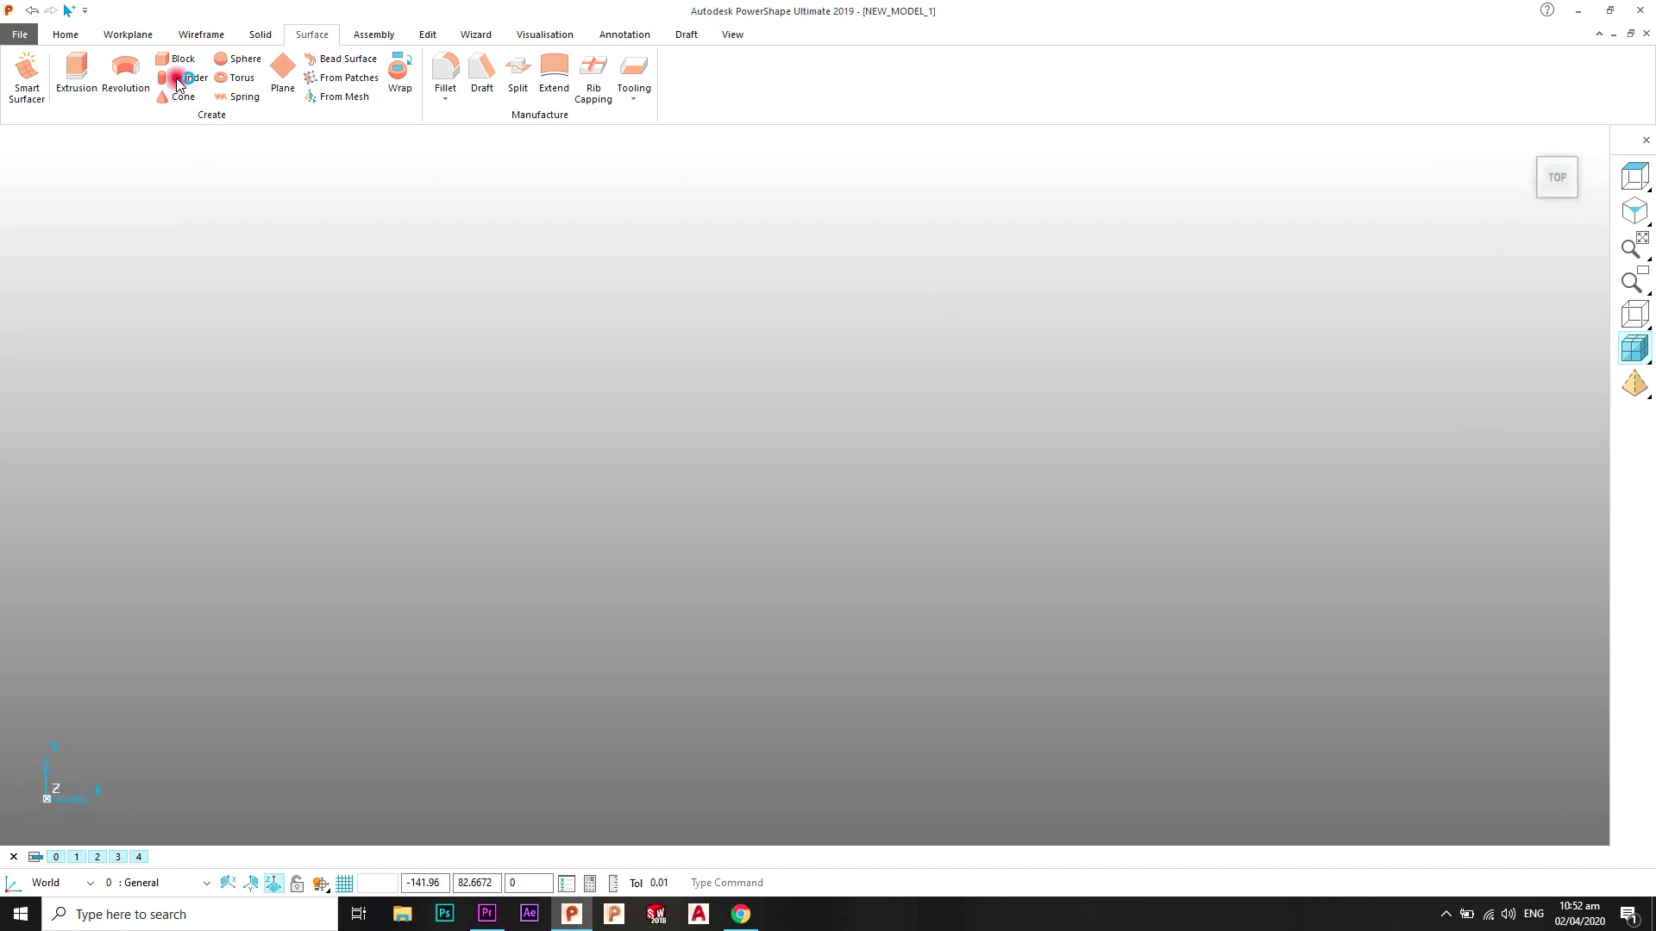
{"action": "left_click", "coordinate": [204, 36]}
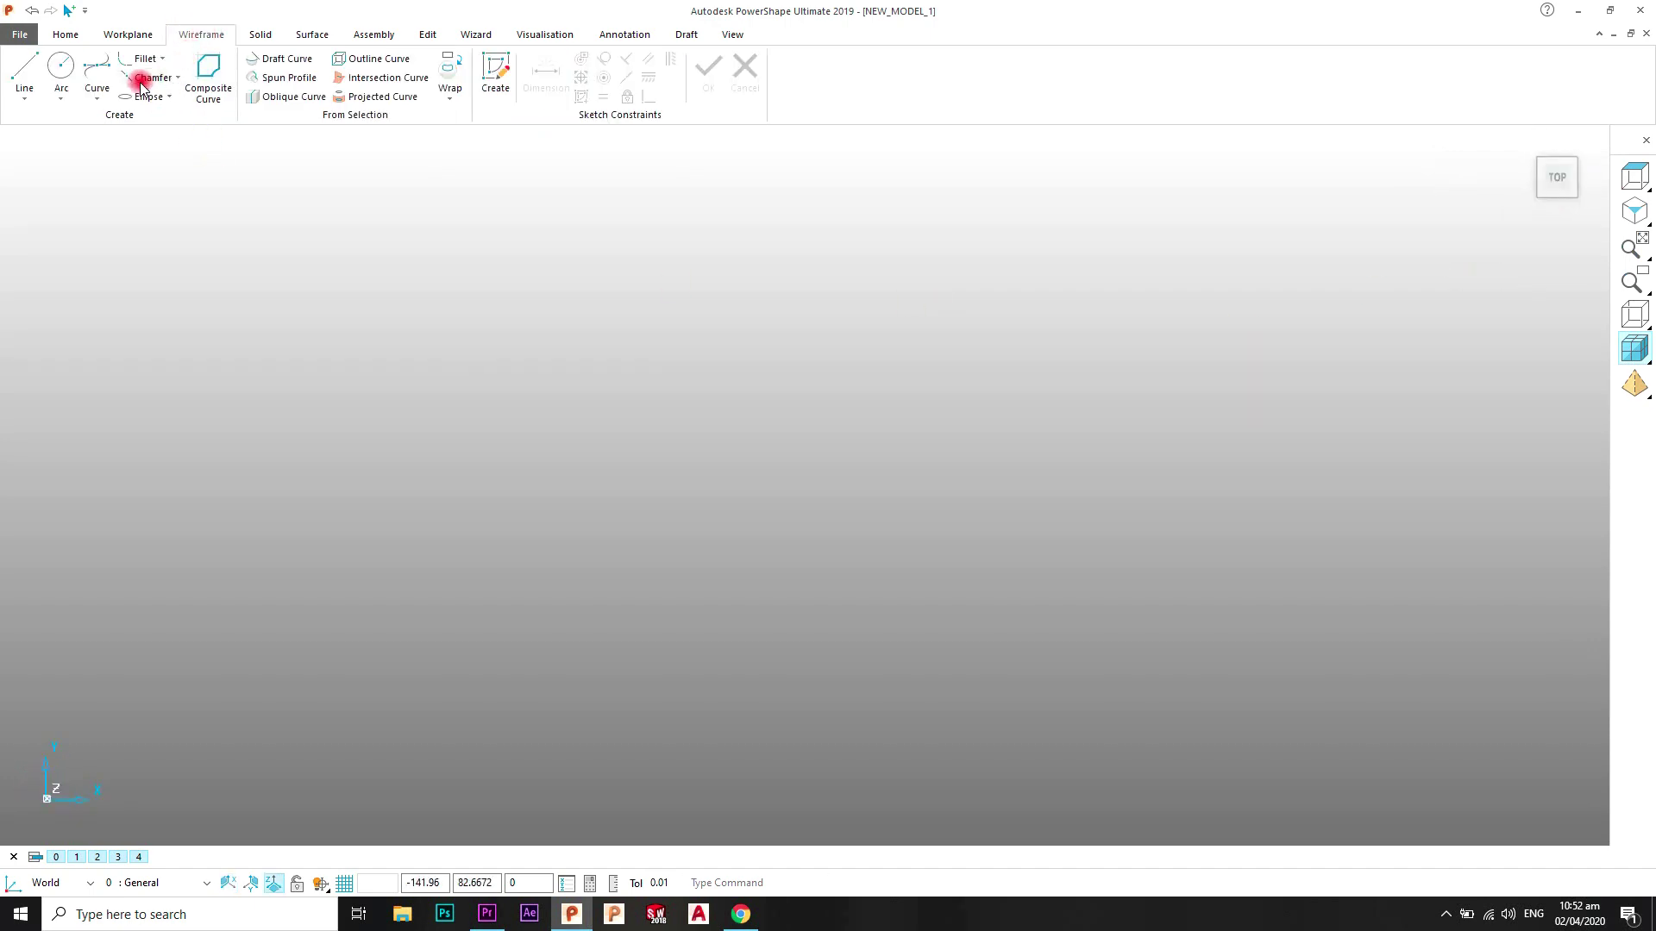
{"action": "left_click", "coordinate": [29, 104]}
{"action": "left_click", "coordinate": [30, 200]}
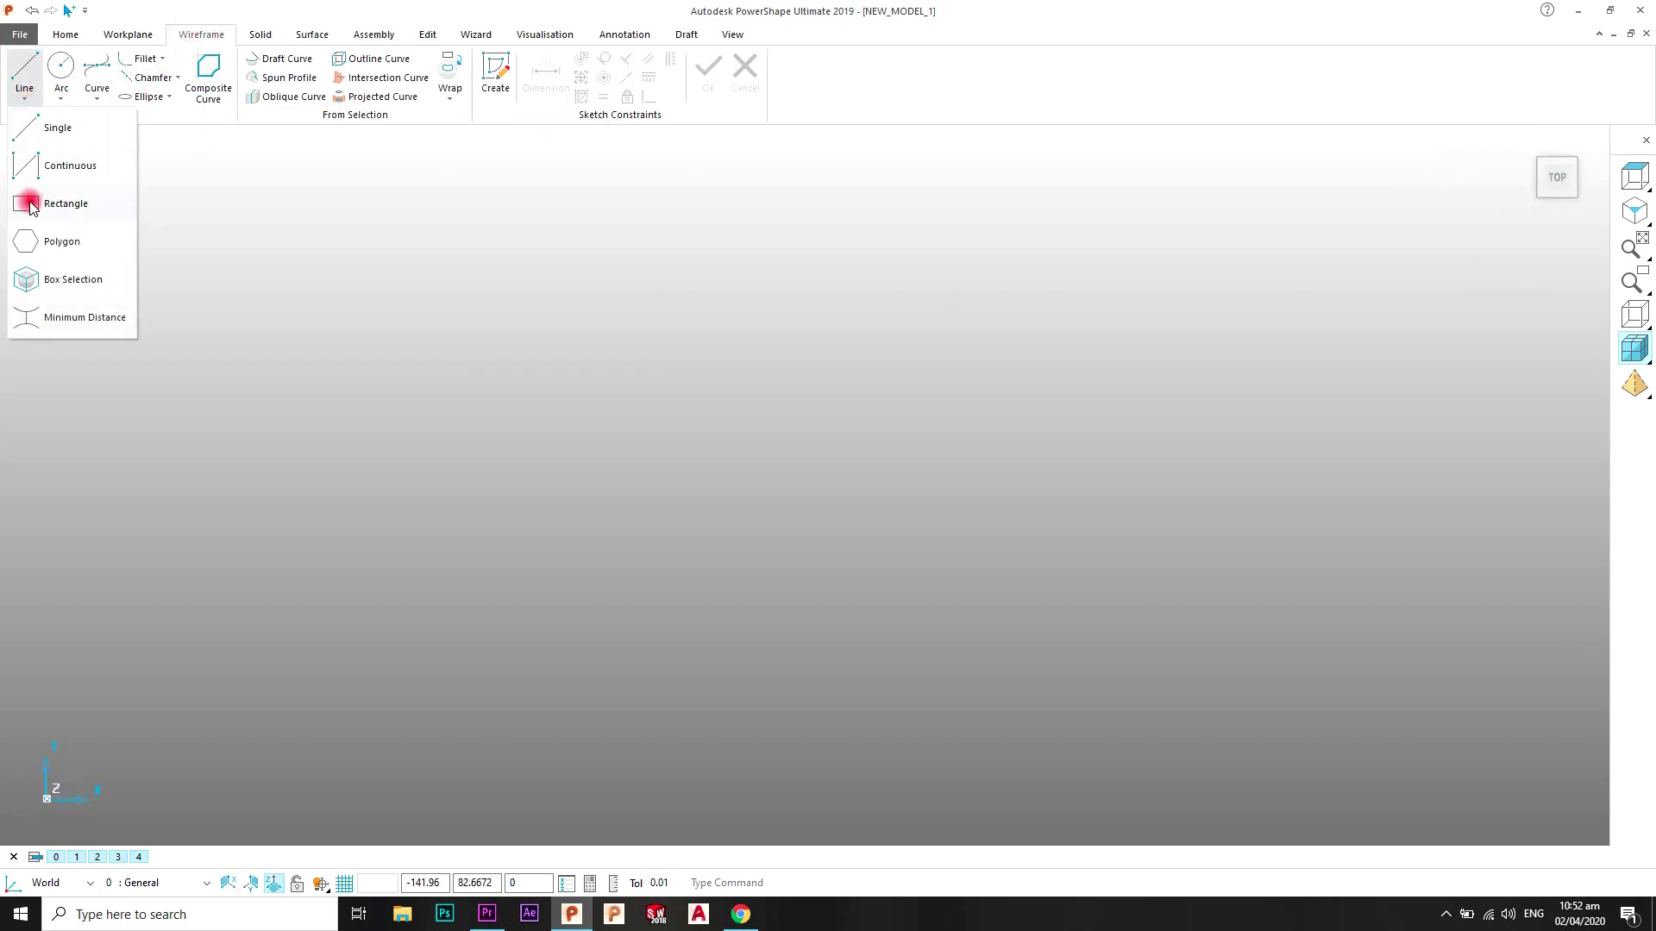
{"action": "left_click", "coordinate": [444, 331]}
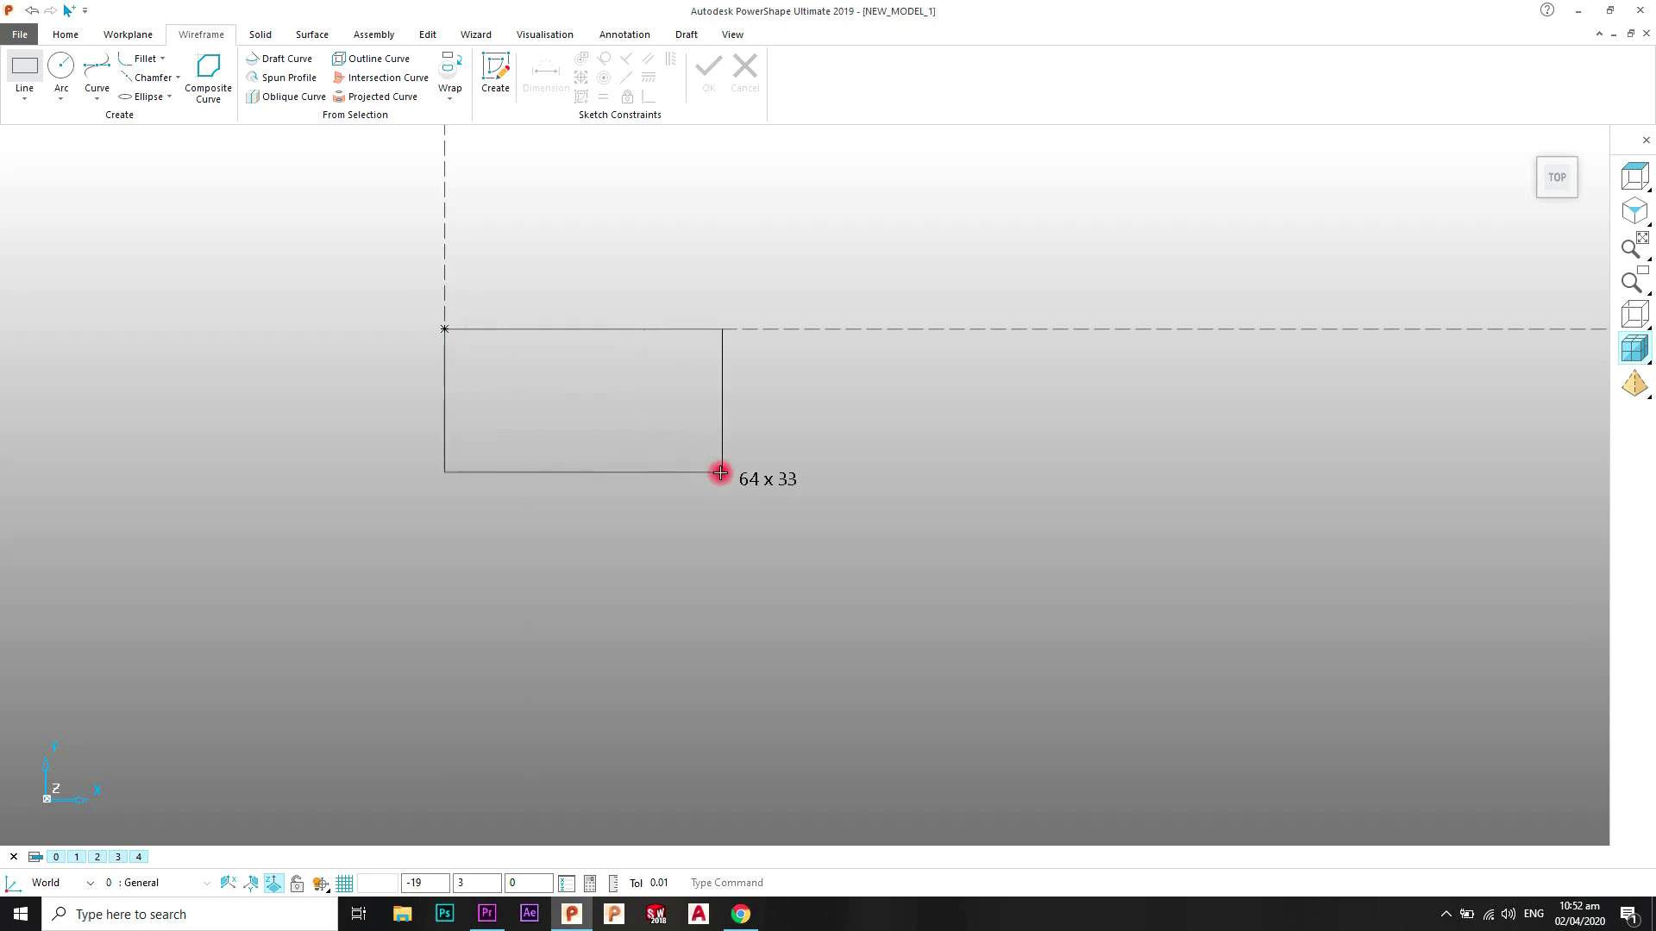
{"action": "left_click", "coordinate": [1107, 681]}
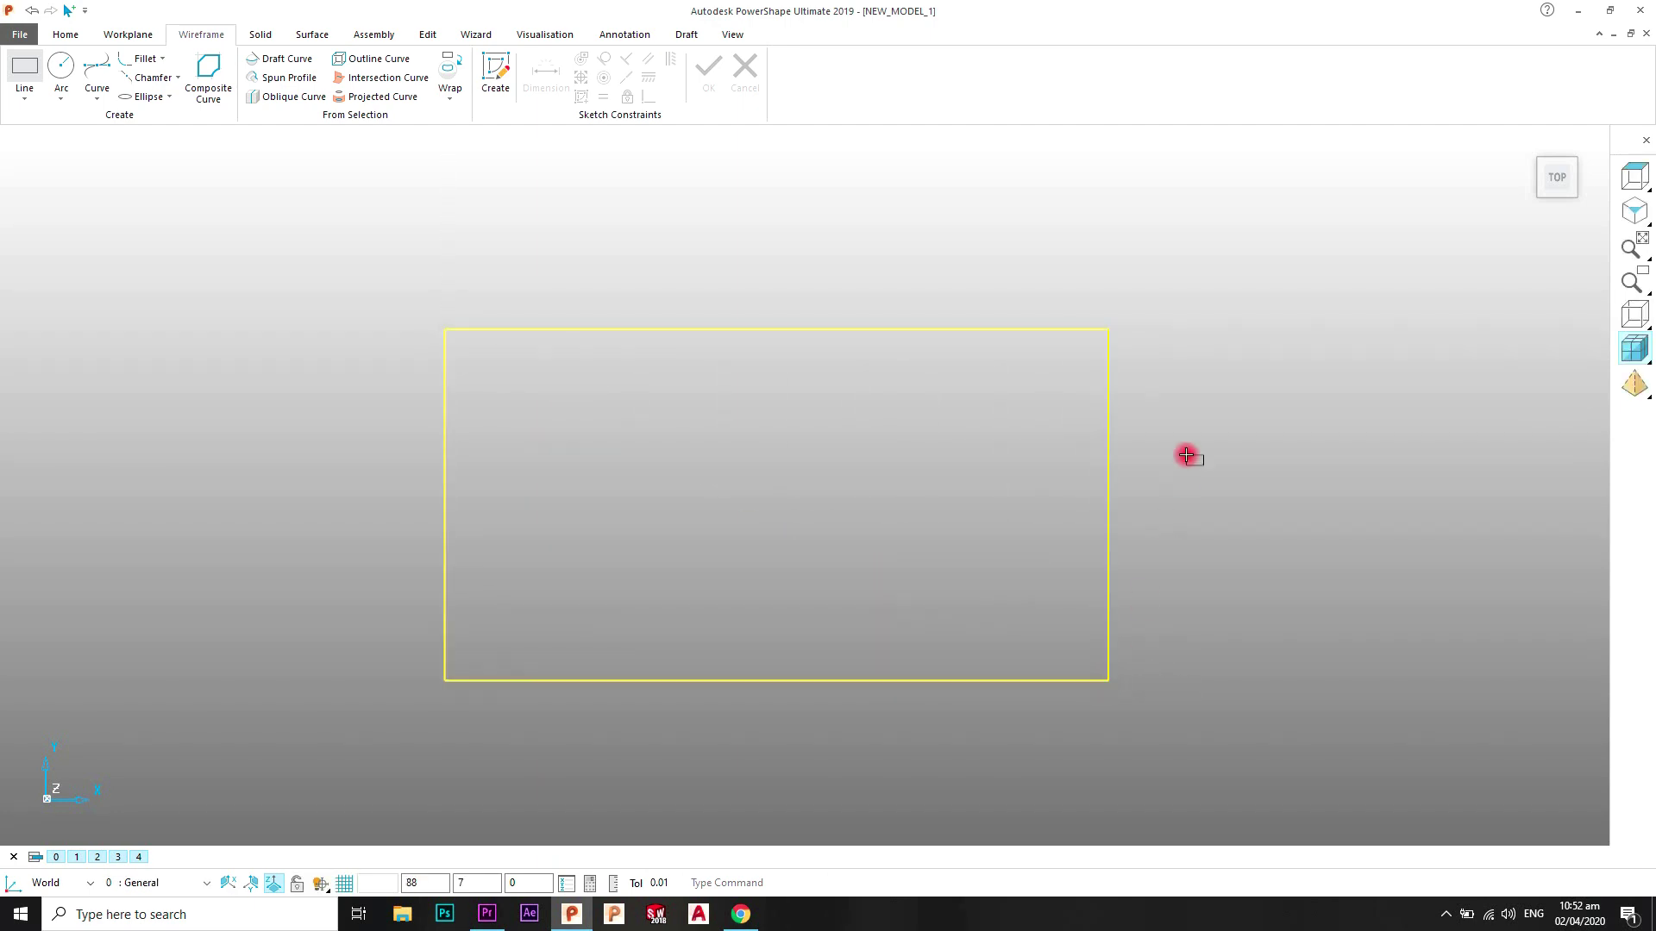
{"action": "right_click", "coordinate": [1189, 232]}
{"action": "left_click", "coordinate": [1225, 247]}
Step: In isometric view, draw a vertical line 22 long, rising from the midpoint of the rectangle's short edge on the +X side
{"action": "left_click", "coordinate": [1629, 215]}
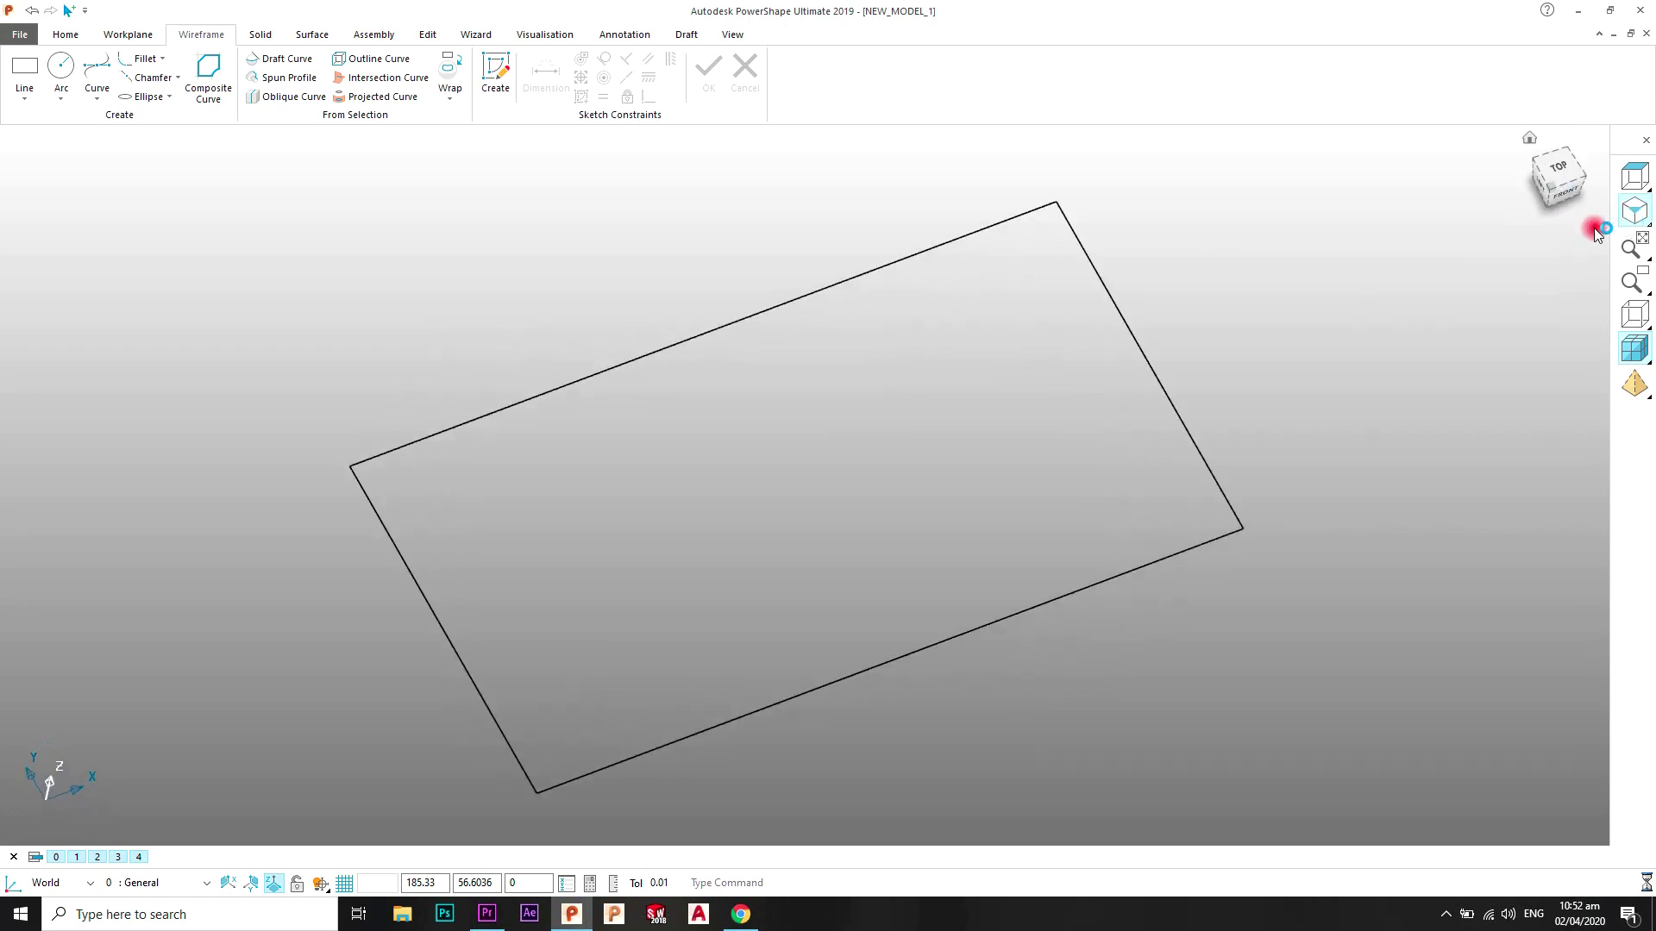
{"action": "scroll", "coordinate": [1261, 222], "scroll_direction": "down", "scroll_amount": 5}
{"action": "middle_click_drag", "start_coordinate": [968, 330], "coordinate": [982, 360], "text": "shift"}
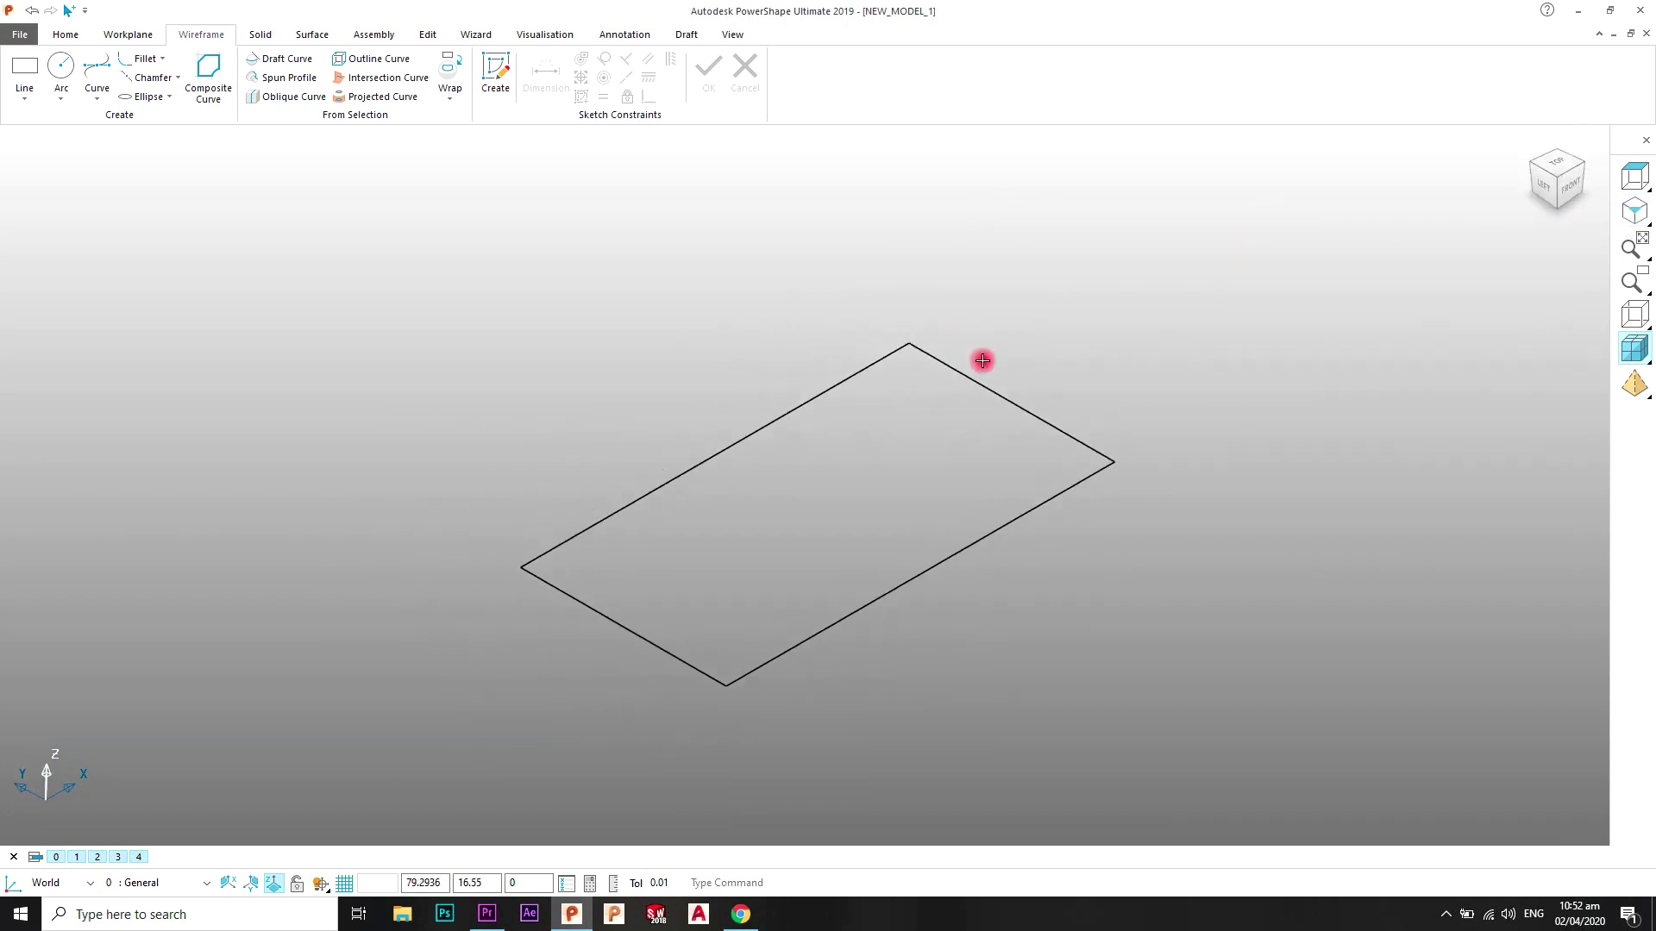
{"action": "scroll", "coordinate": [982, 361], "scroll_direction": "up", "scroll_amount": 3}
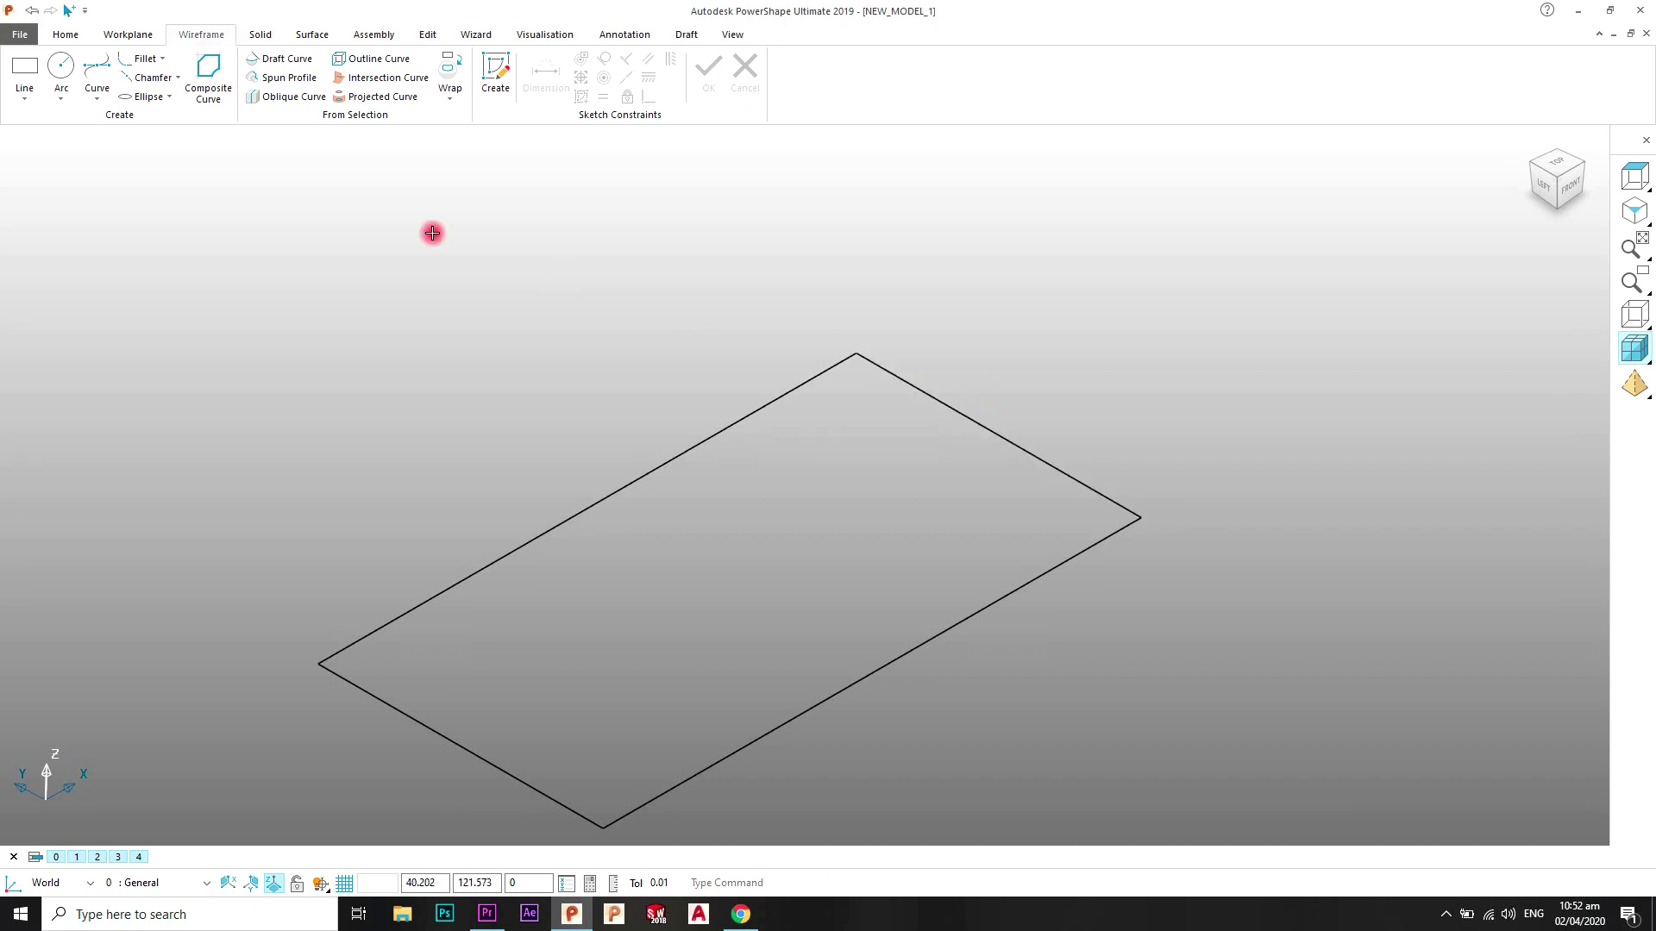
{"action": "left_click", "coordinate": [24, 96]}
{"action": "left_click", "coordinate": [26, 126]}
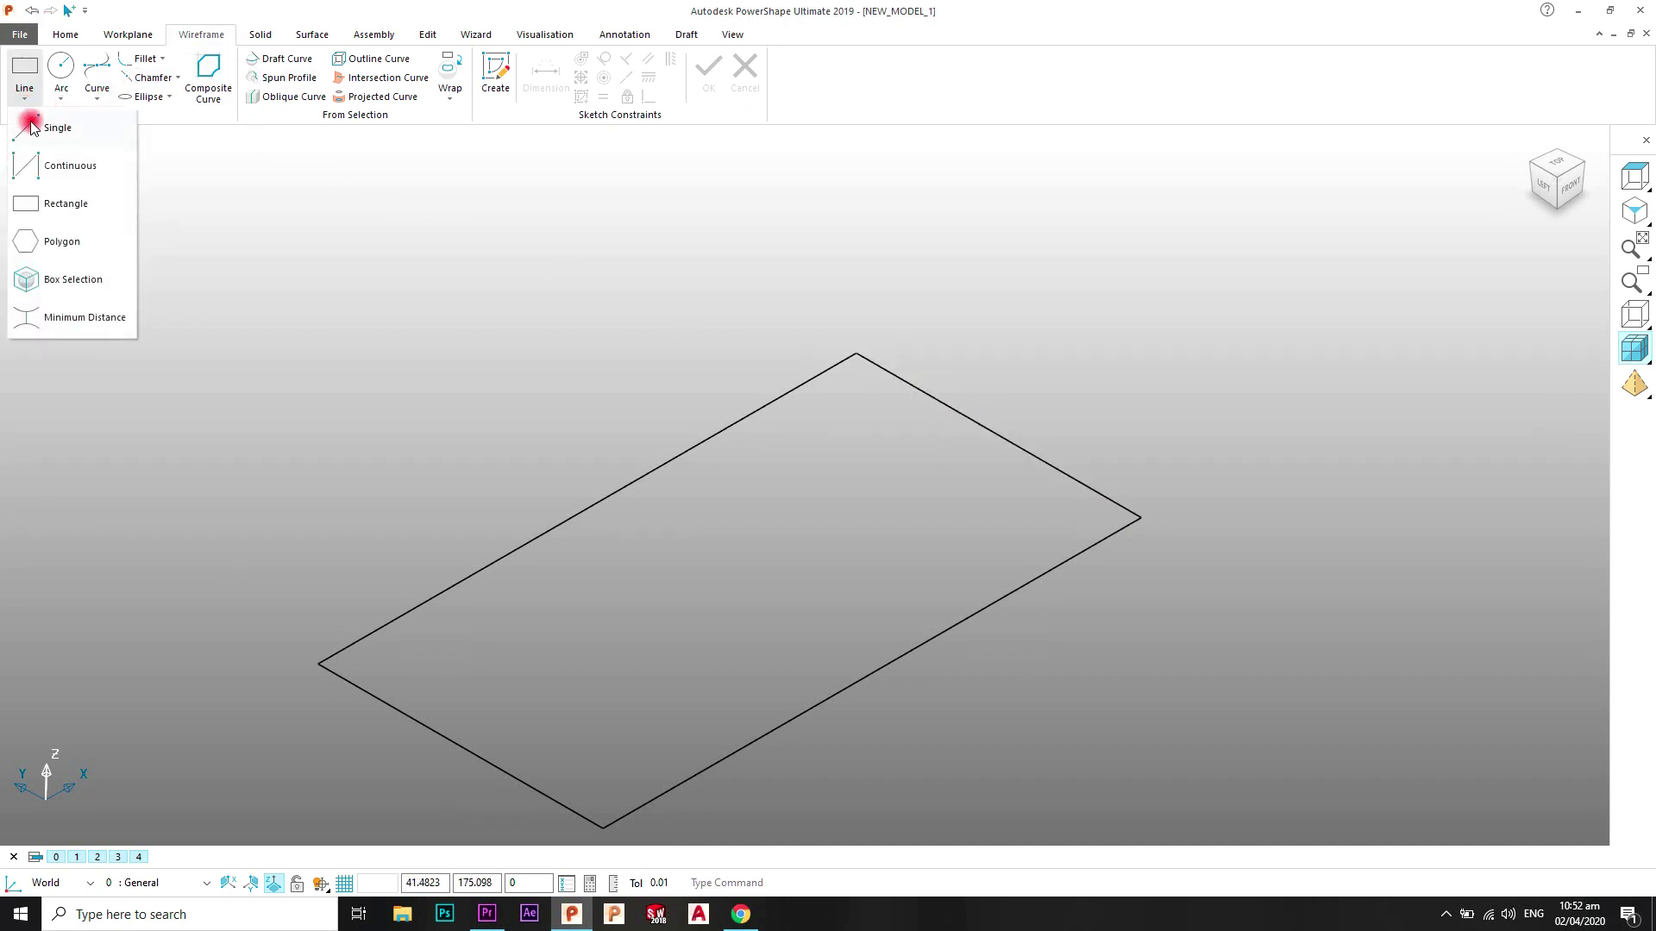
{"action": "left_click", "coordinate": [997, 436]}
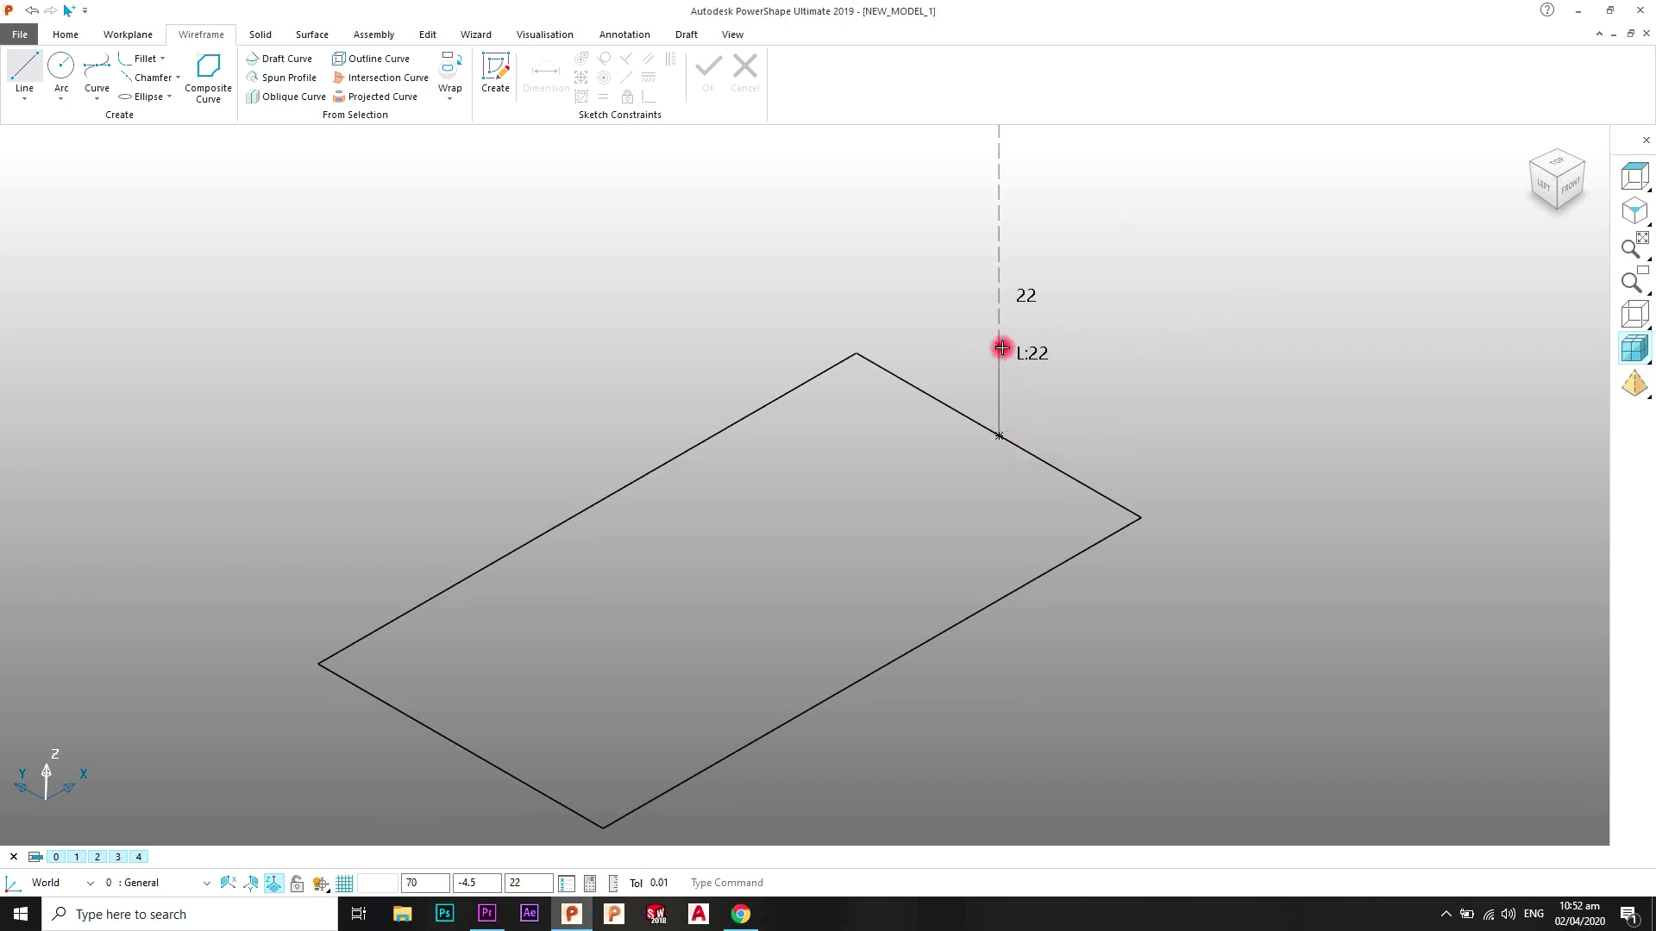
{"action": "left_click", "coordinate": [1000, 347]}
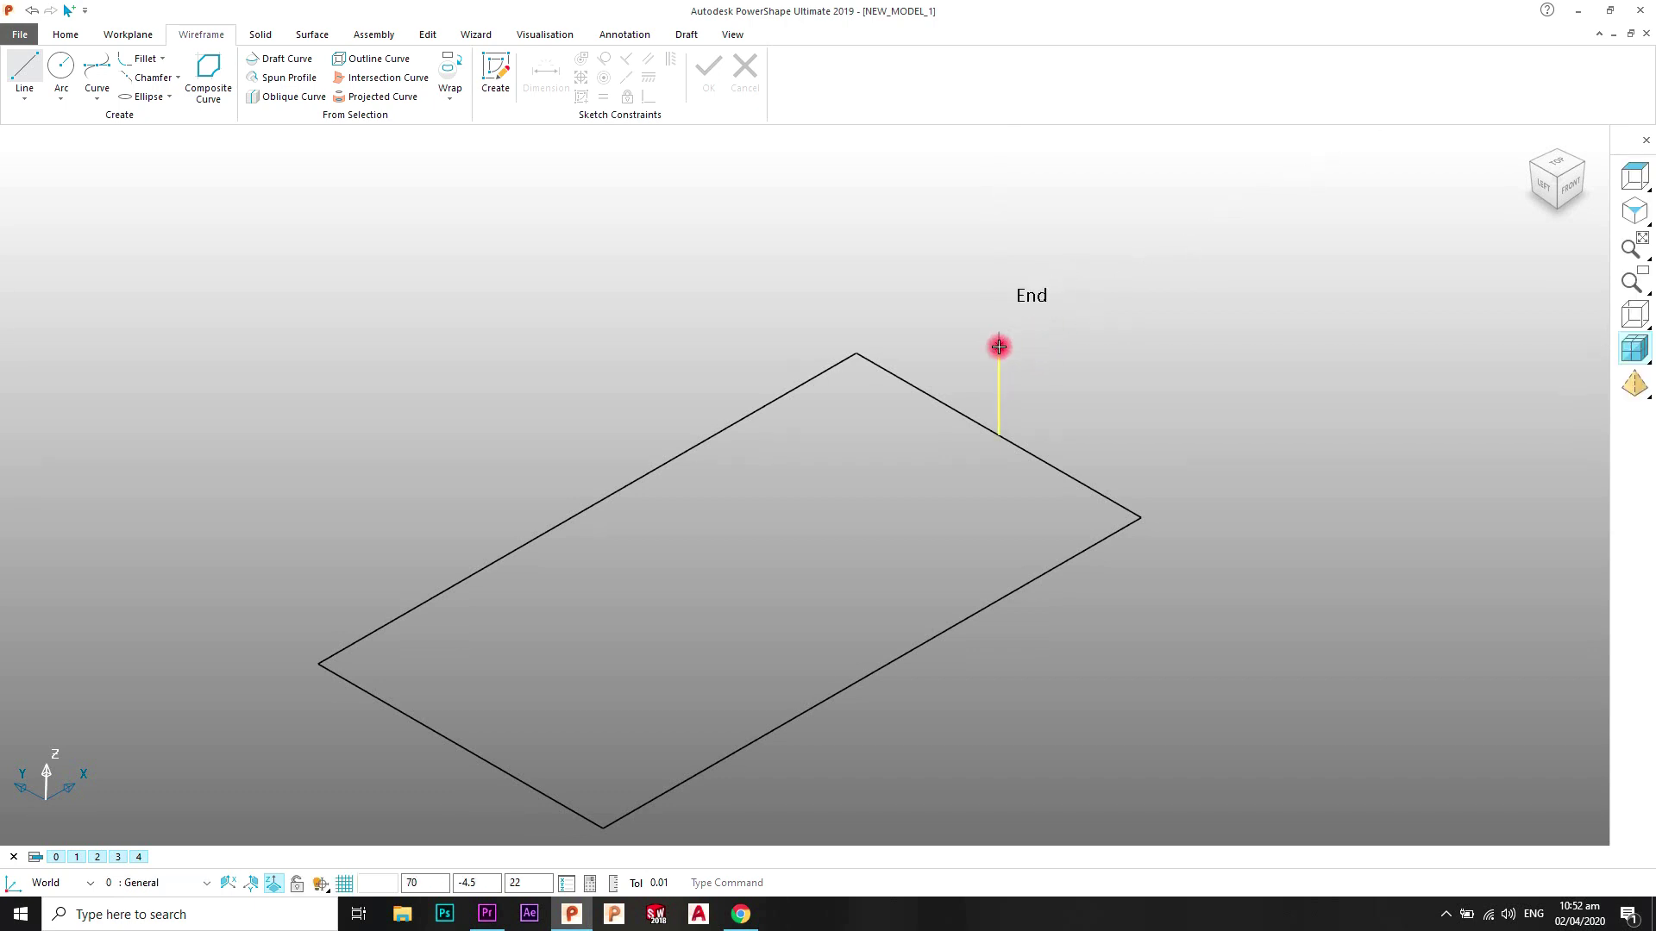
Step: Draw a line 17 long in the +X direction from the upper end of the vertical line
{"action": "left_click", "coordinate": [999, 347]}
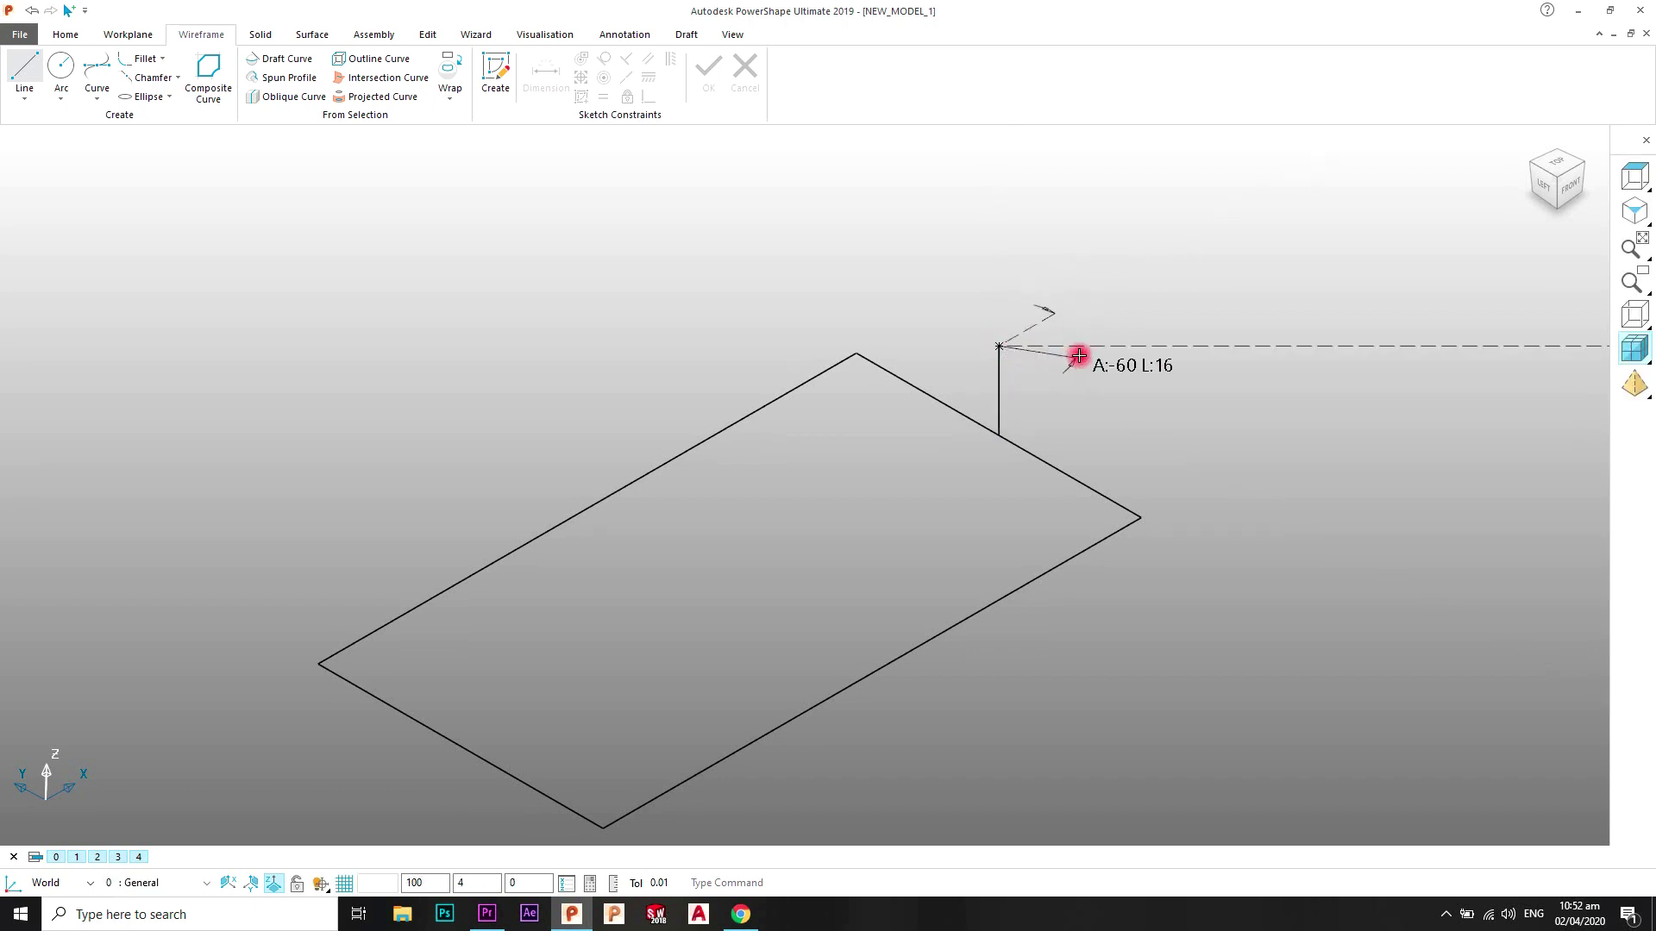
{"action": "left_click", "coordinate": [1058, 309]}
{"action": "right_click", "coordinate": [1114, 226]}
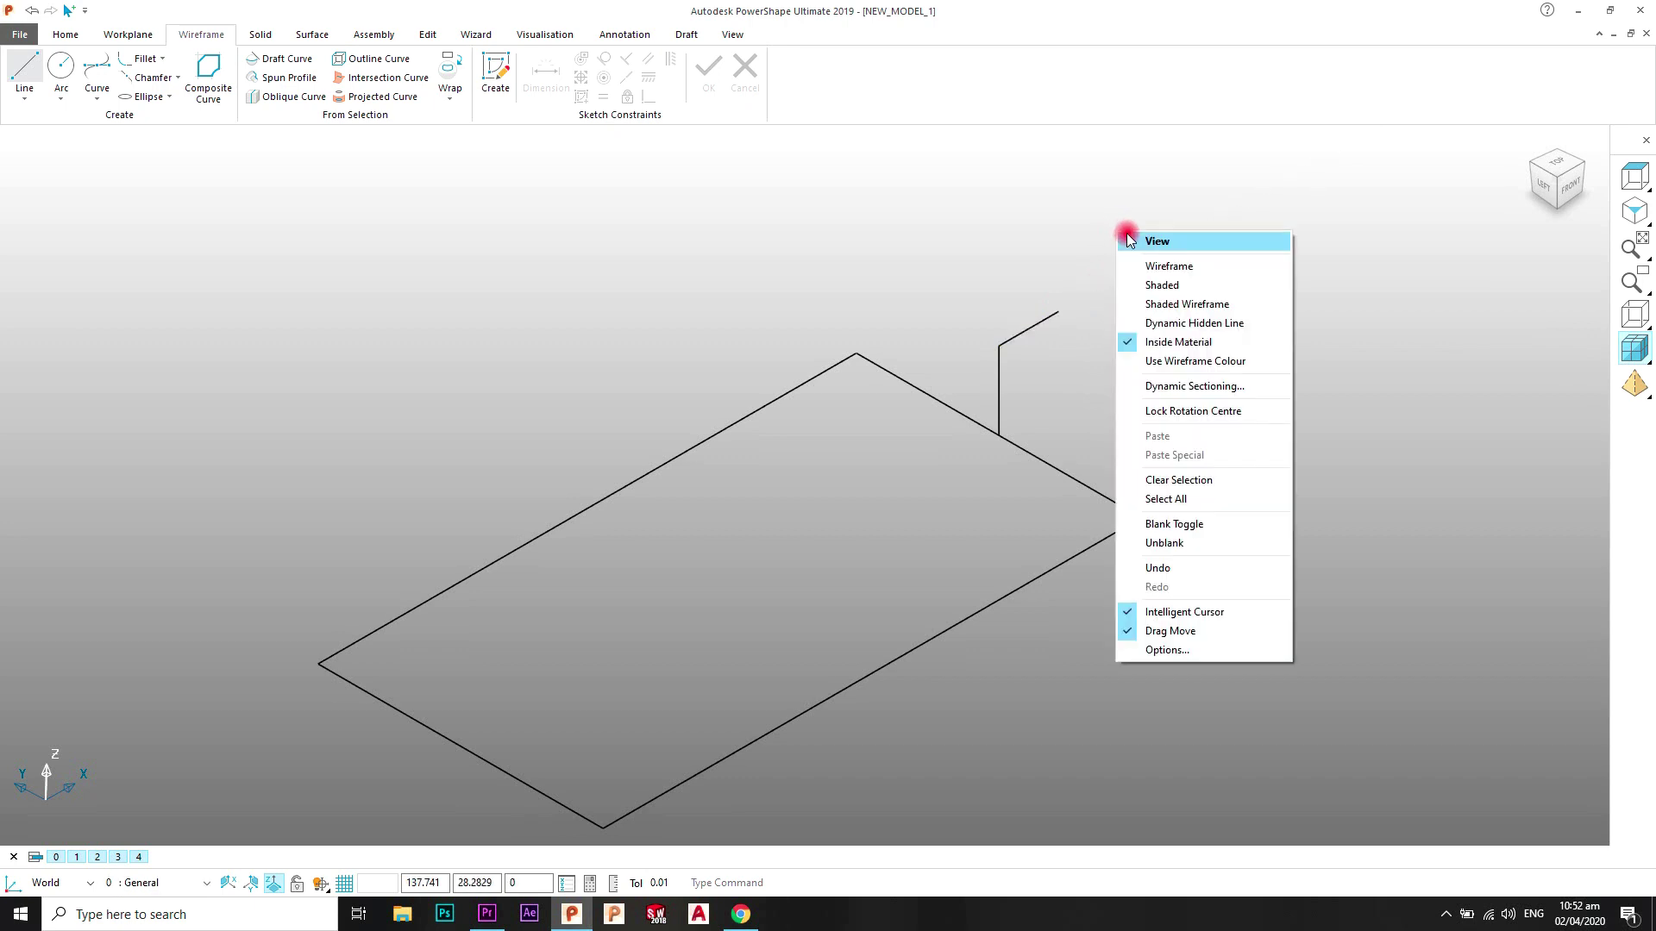
Step: Create a closed composite curve from the four sides of the rectangle and save it
{"action": "left_click", "coordinate": [1121, 228]}
{"action": "left_click", "coordinate": [210, 78]}
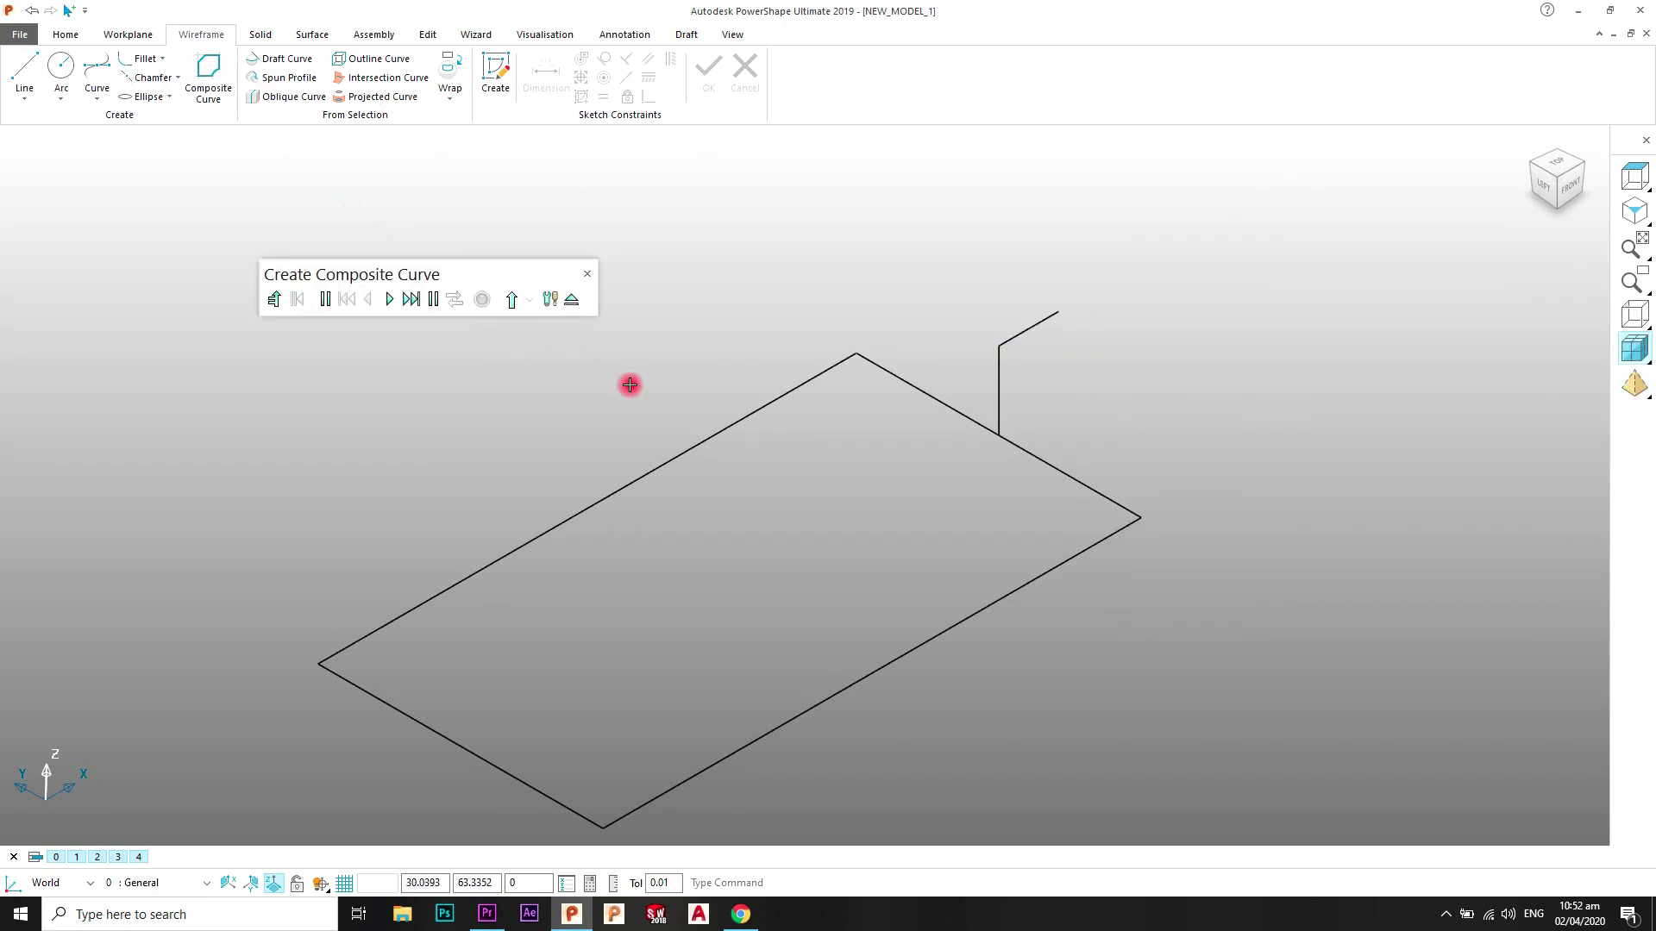
{"action": "left_click", "coordinate": [712, 424]}
{"action": "left_click", "coordinate": [1044, 499]}
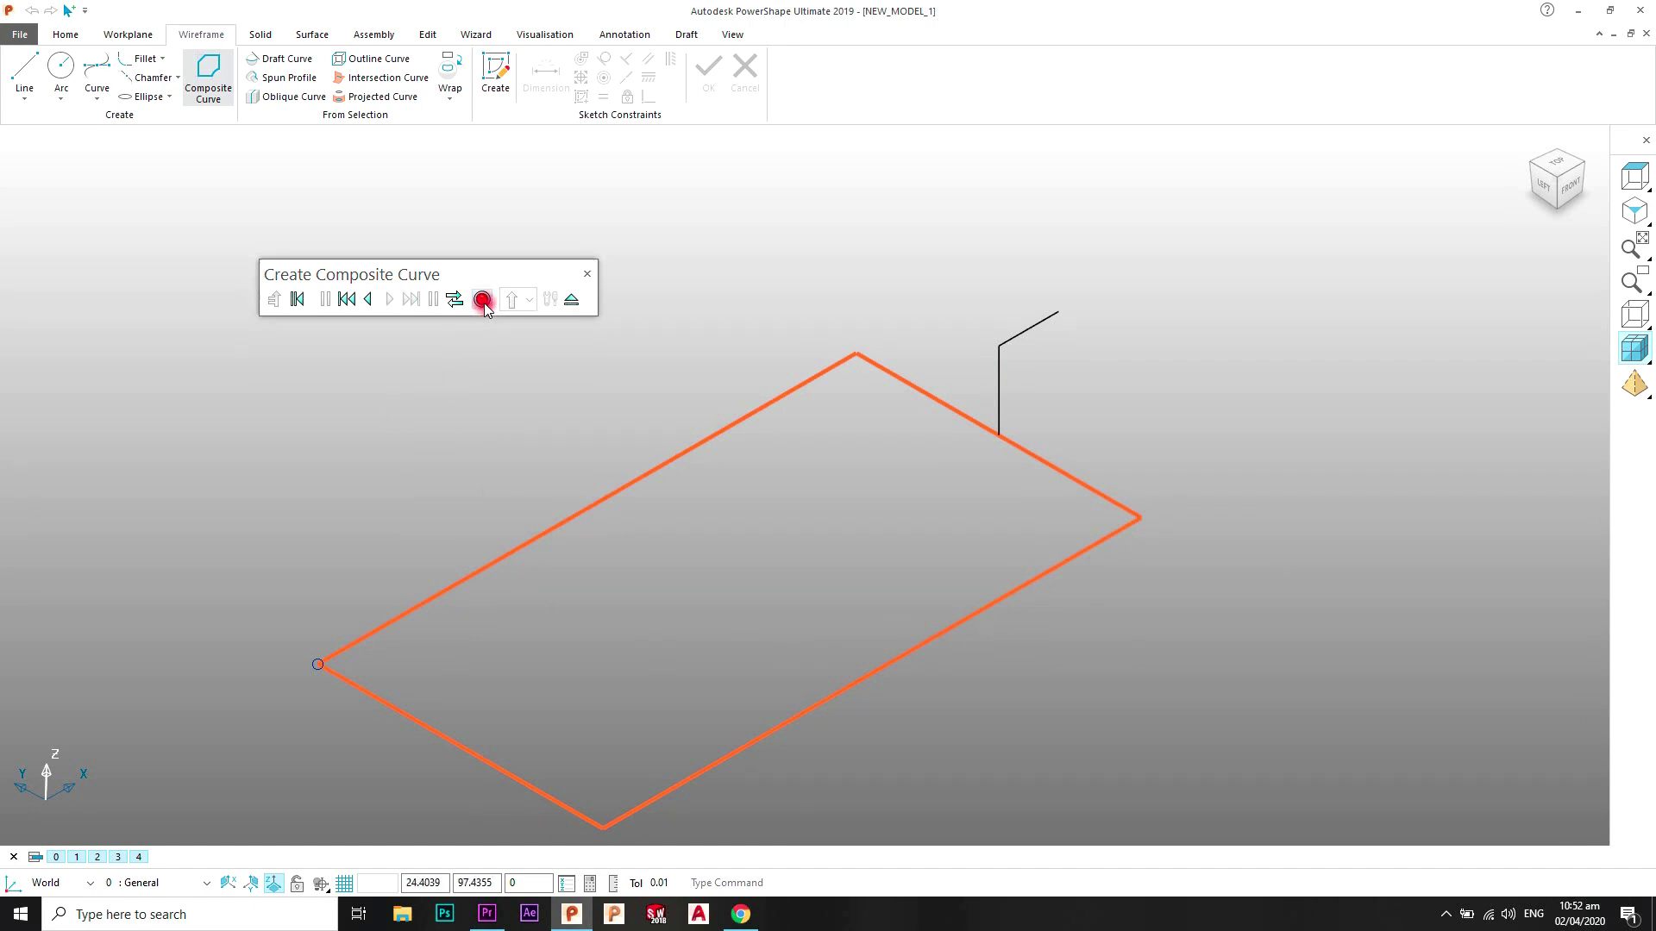
{"action": "left_click", "coordinate": [581, 301]}
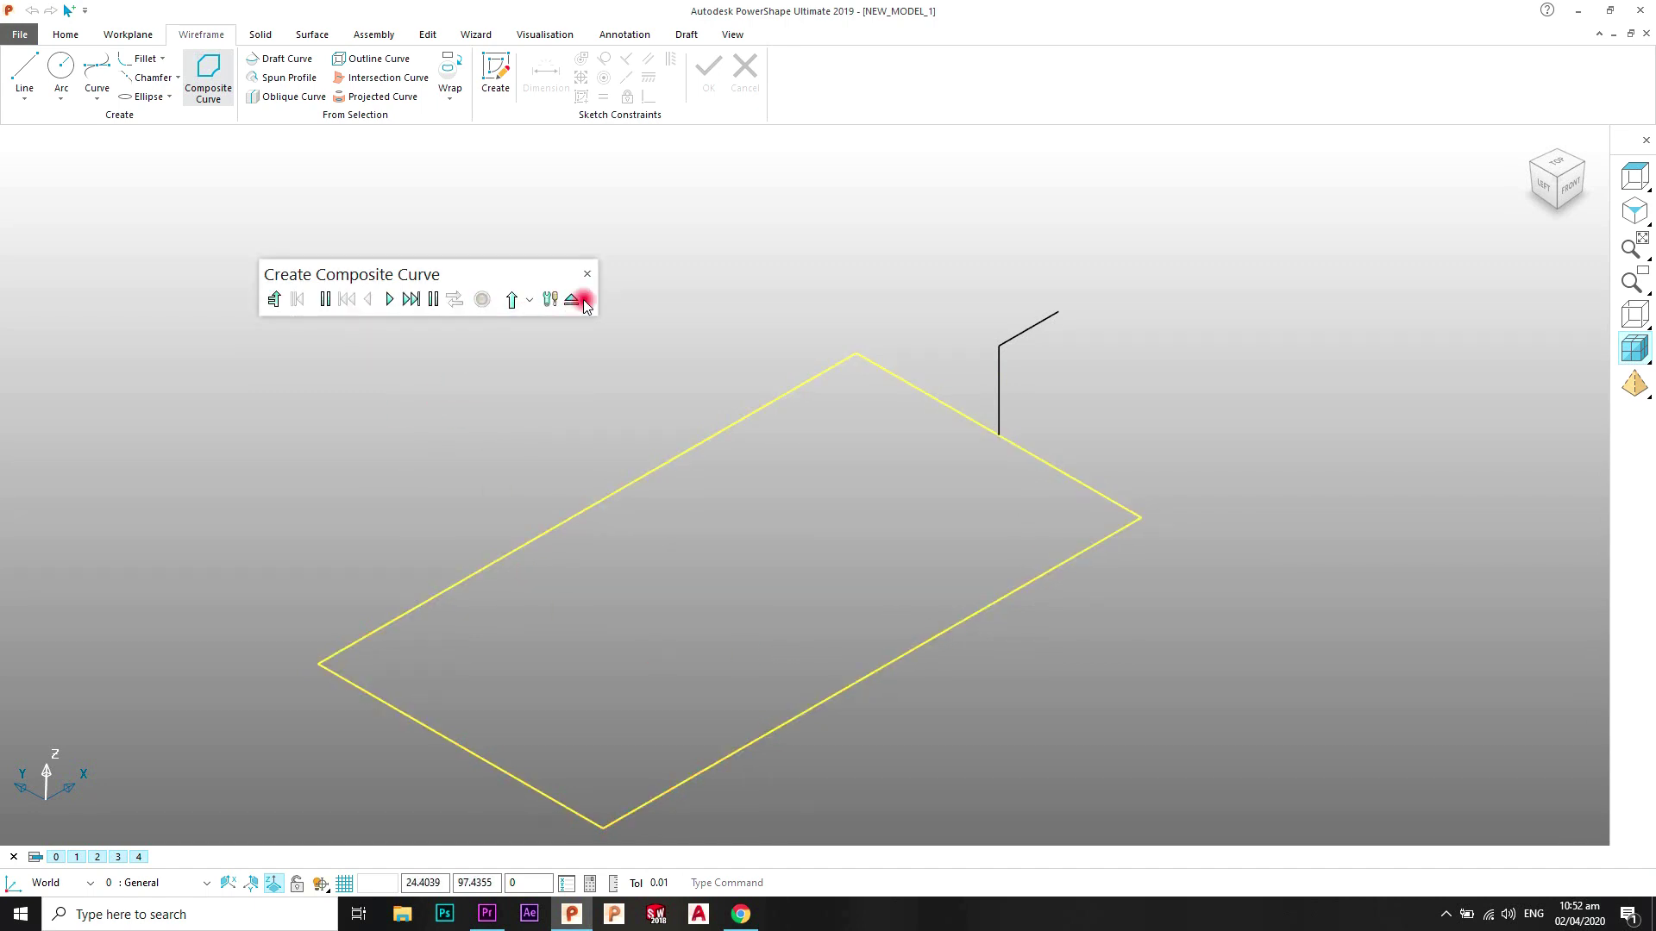
Step: Create a second composite curve from the vertical line and the short line at its upper end
{"action": "left_click", "coordinate": [1000, 380]}
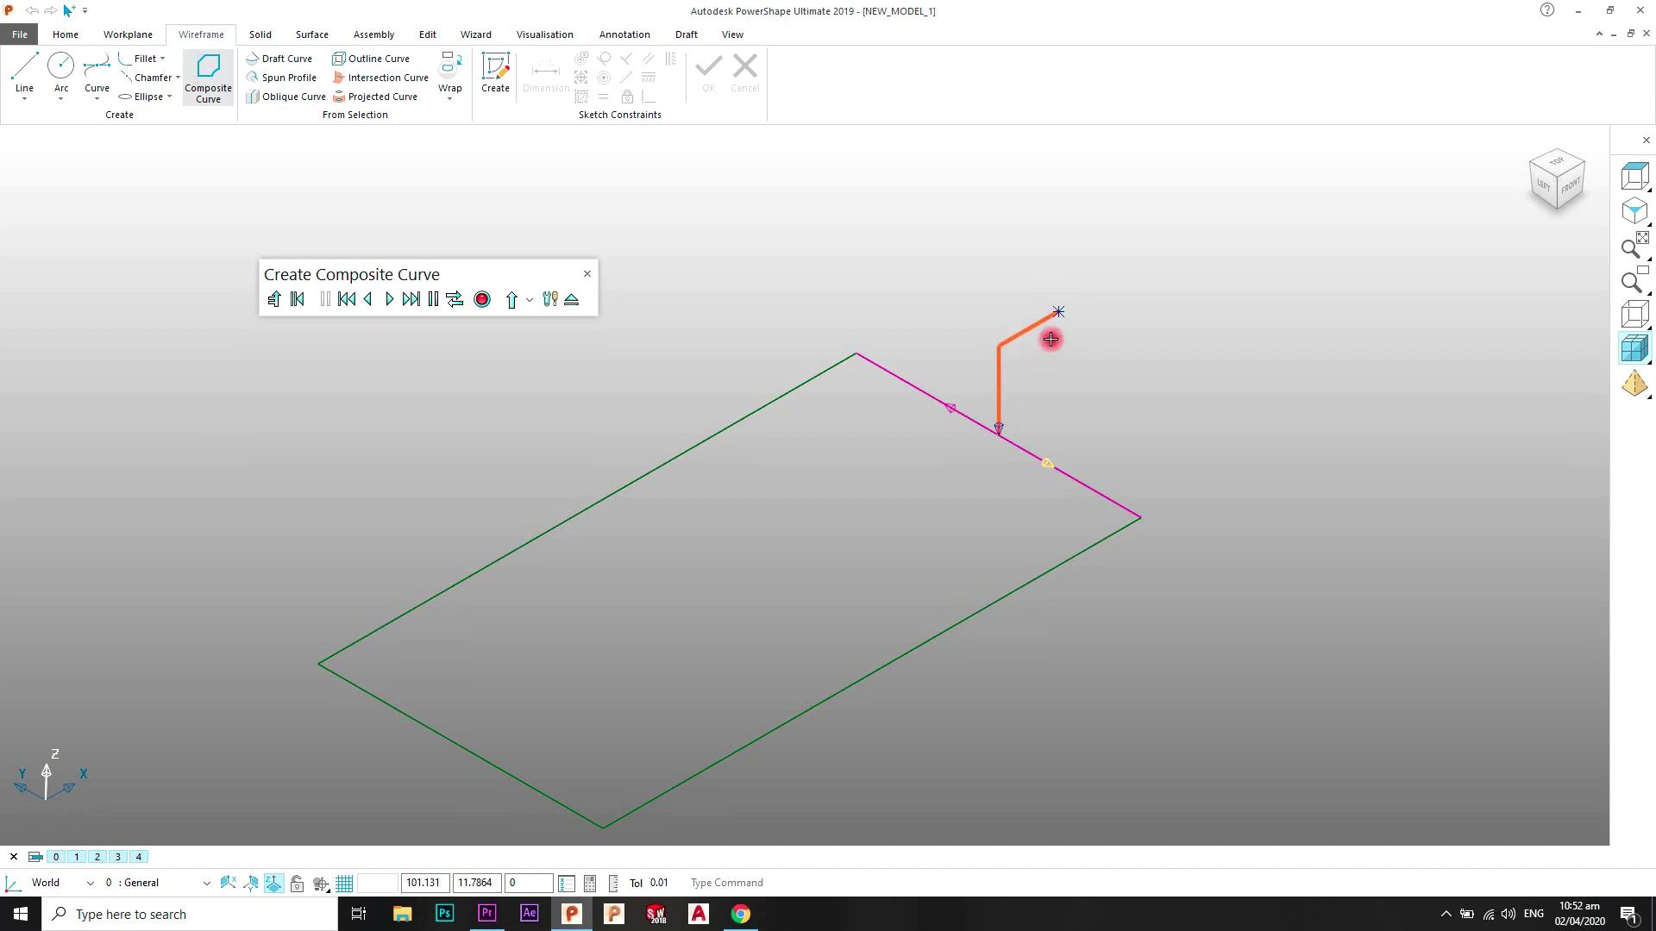
{"action": "left_click", "coordinate": [571, 299]}
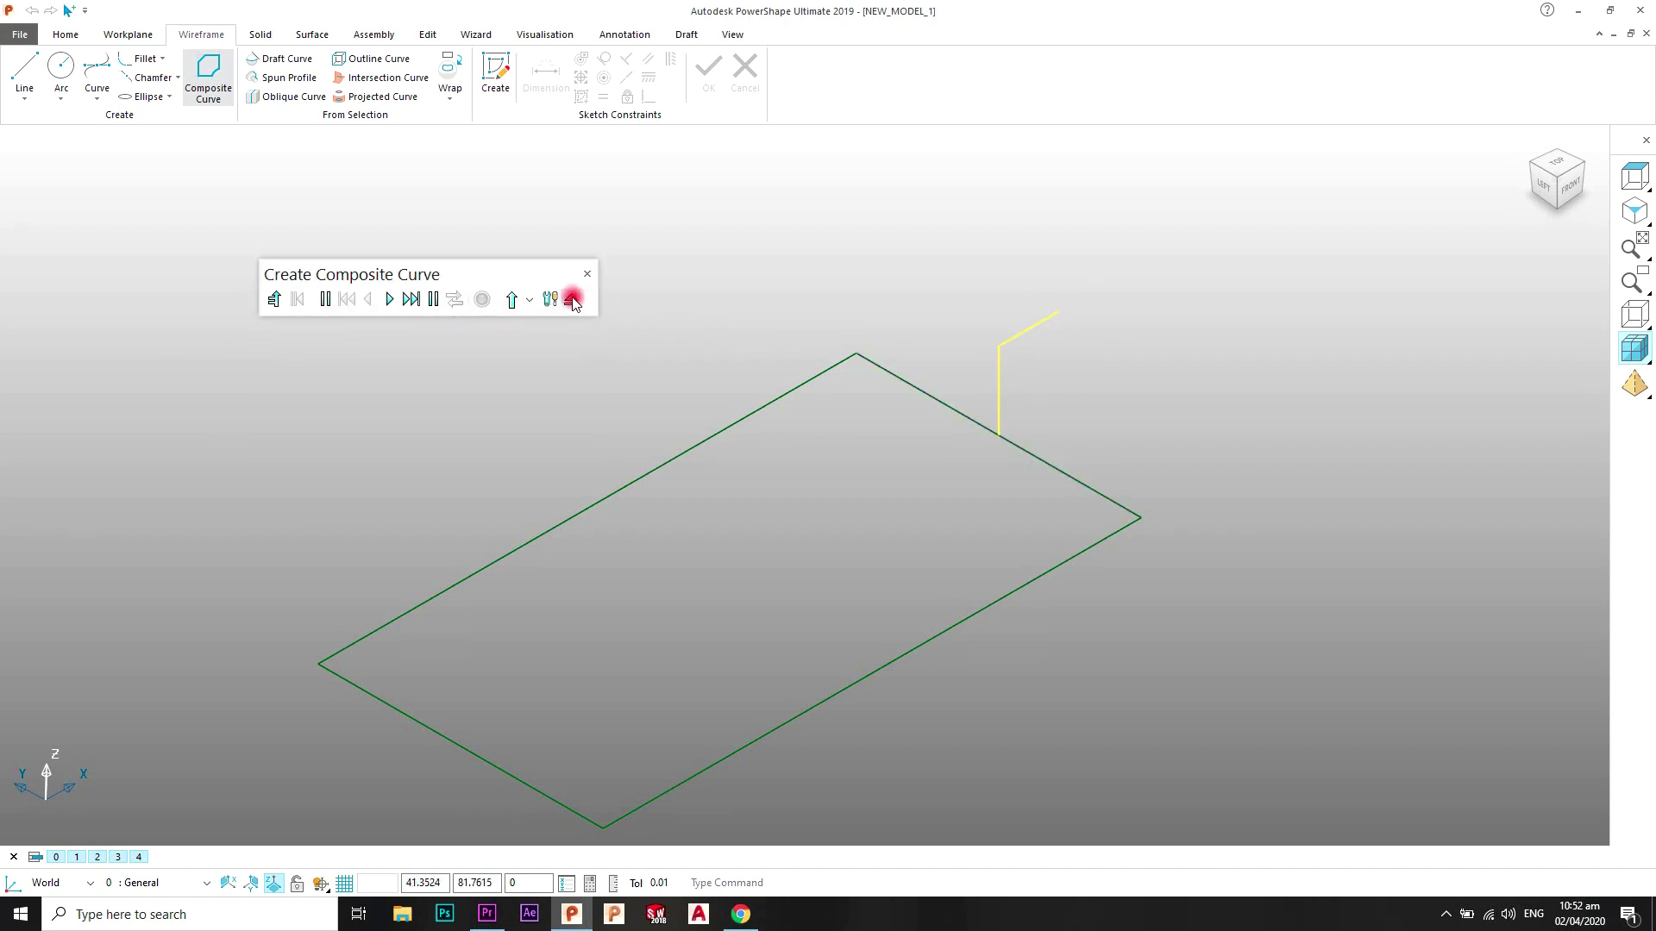
{"action": "key", "text": "Escape"}
{"action": "scroll", "coordinate": [747, 284], "scroll_direction": "down", "scroll_amount": 3}
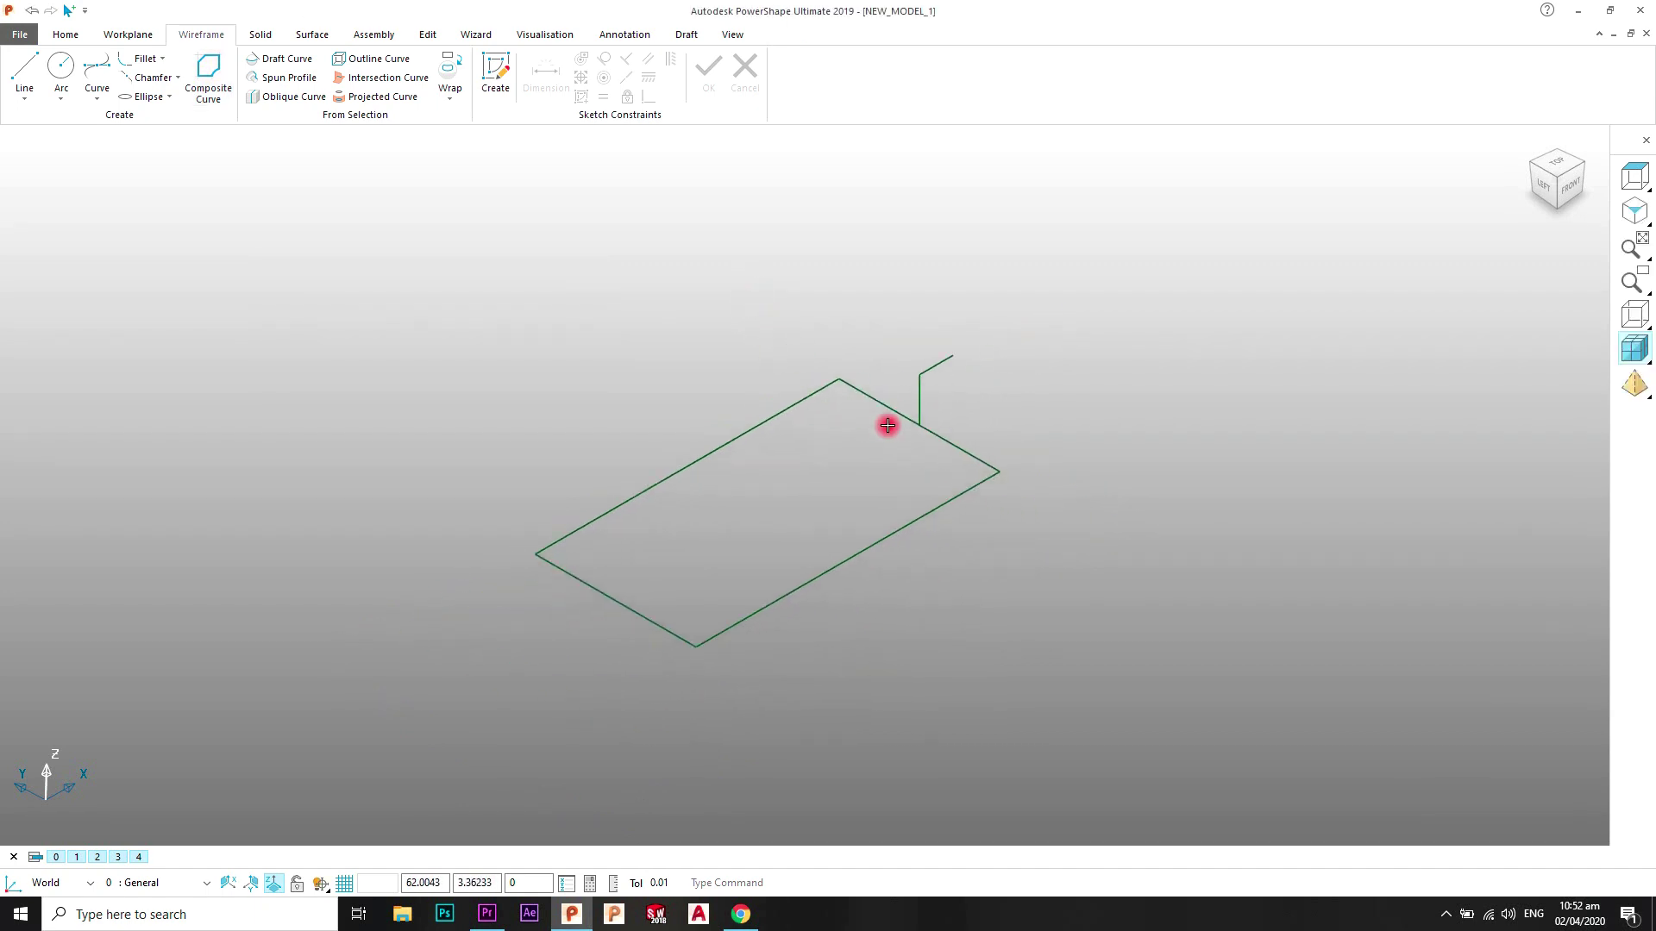
Step: Create a Smart Surfacer drive-curve surface from the rectangle and L-shaped composite curves
{"action": "scroll", "coordinate": [887, 425], "scroll_direction": "up", "scroll_amount": 4}
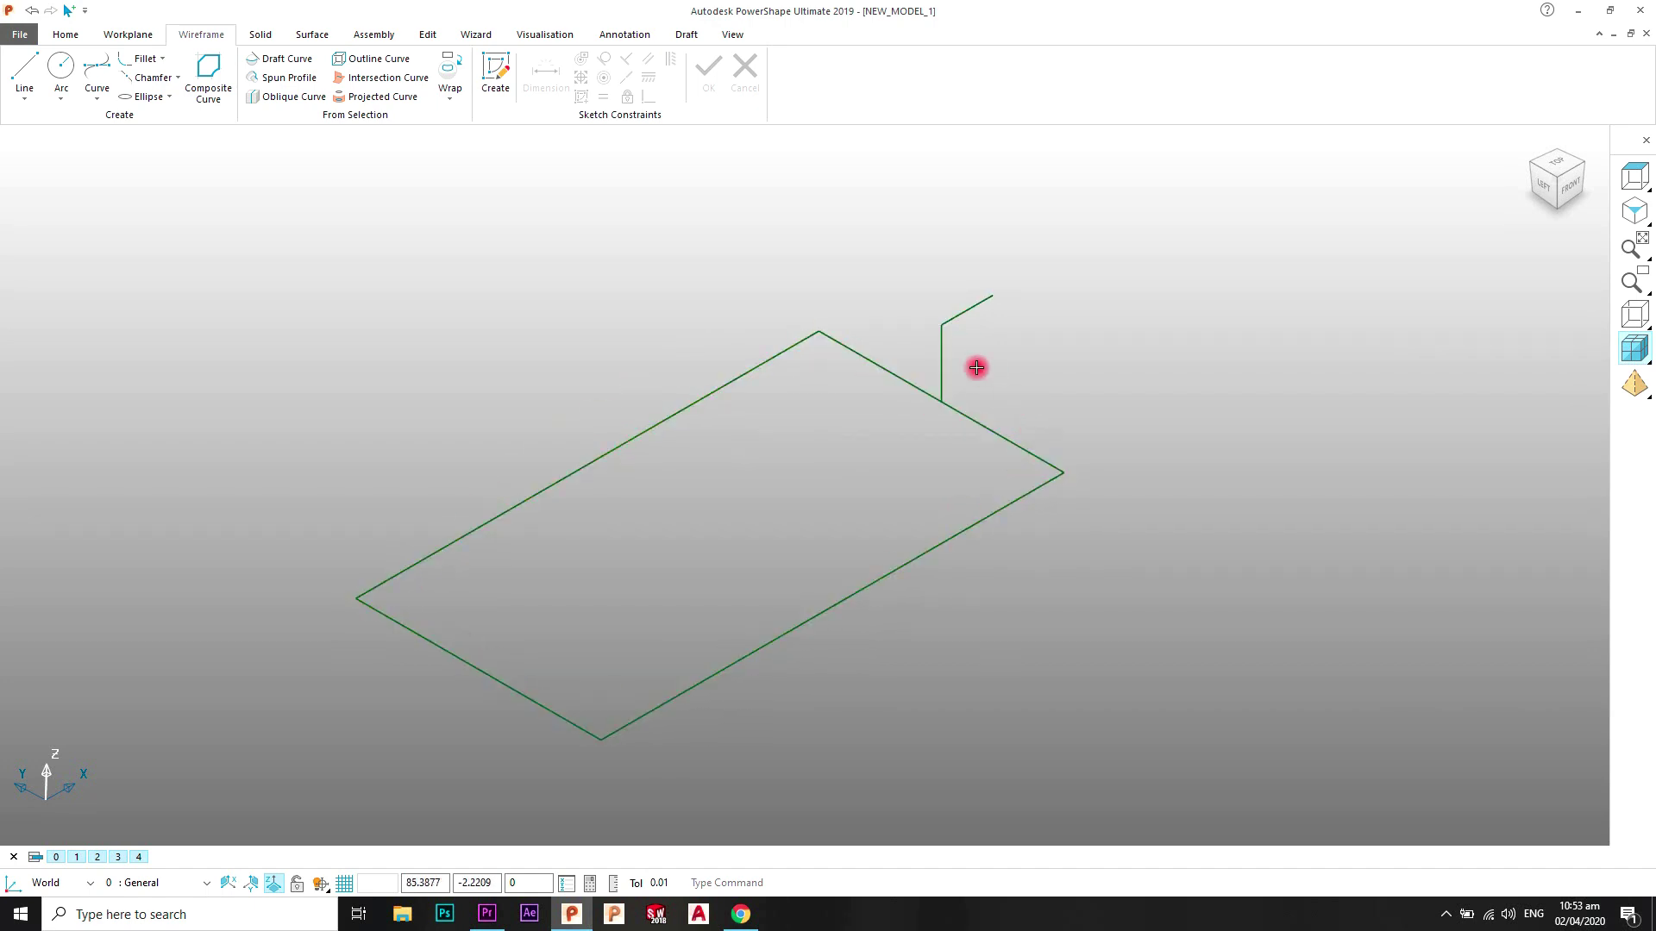
{"action": "scroll", "coordinate": [806, 422], "scroll_direction": "down", "scroll_amount": 2}
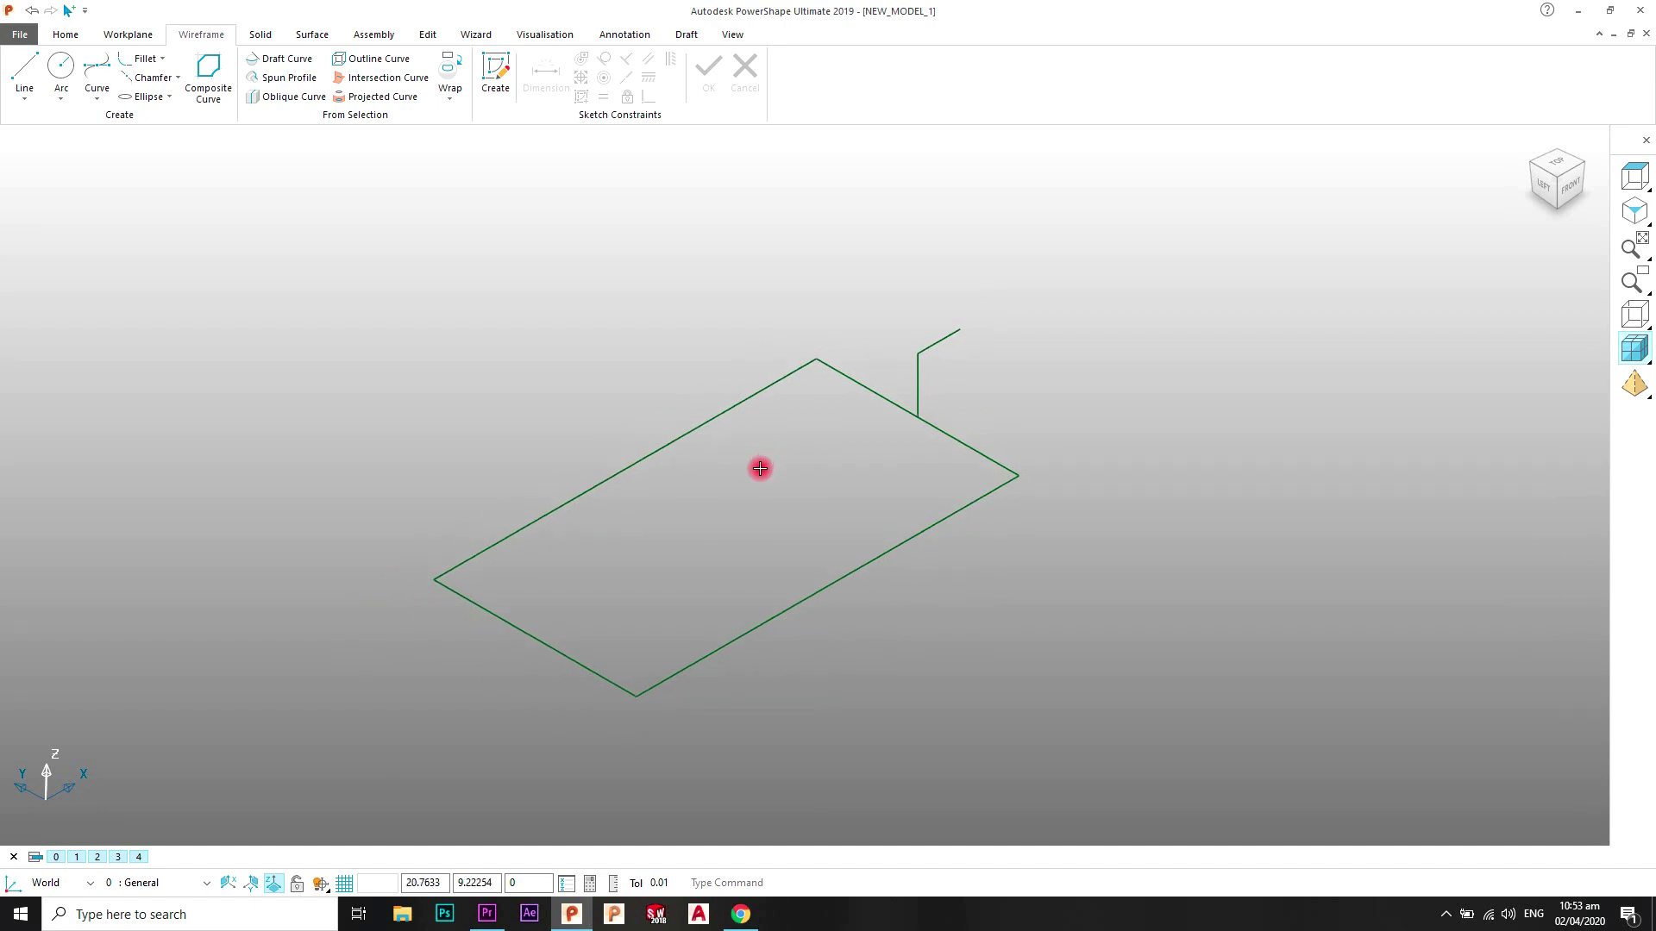
{"action": "middle_click_drag", "start_coordinate": [758, 465], "coordinate": [861, 453], "text": "shift"}
{"action": "left_click_drag", "start_coordinate": [1300, 252], "coordinate": [397, 750]}
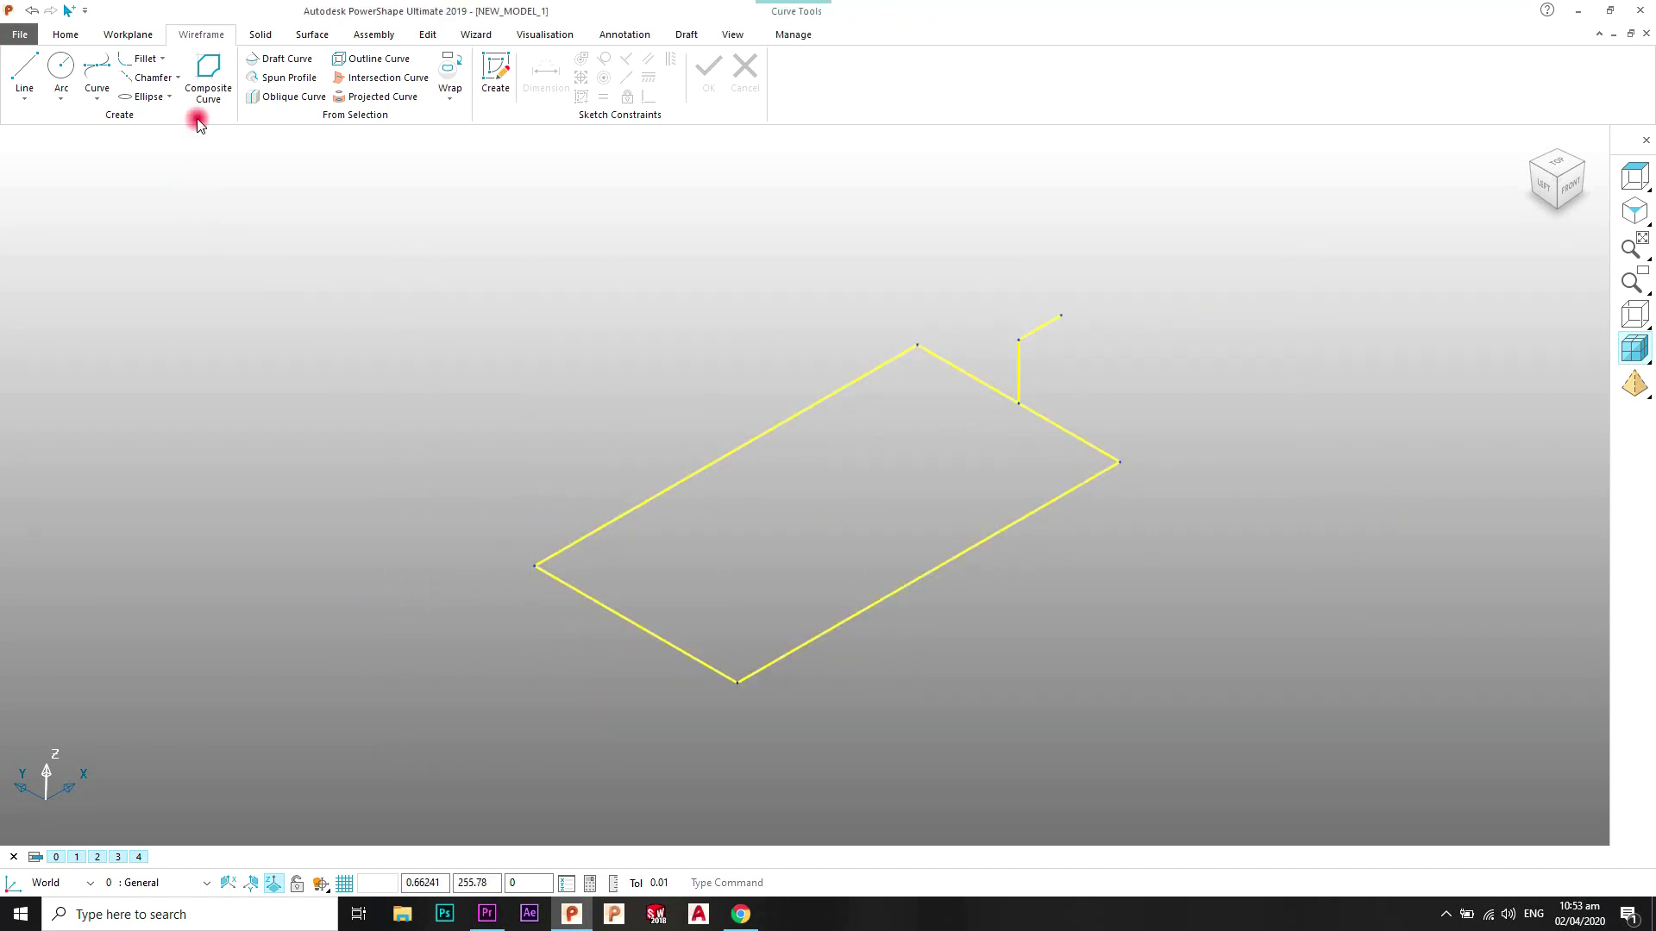
{"action": "left_click", "coordinate": [312, 34]}
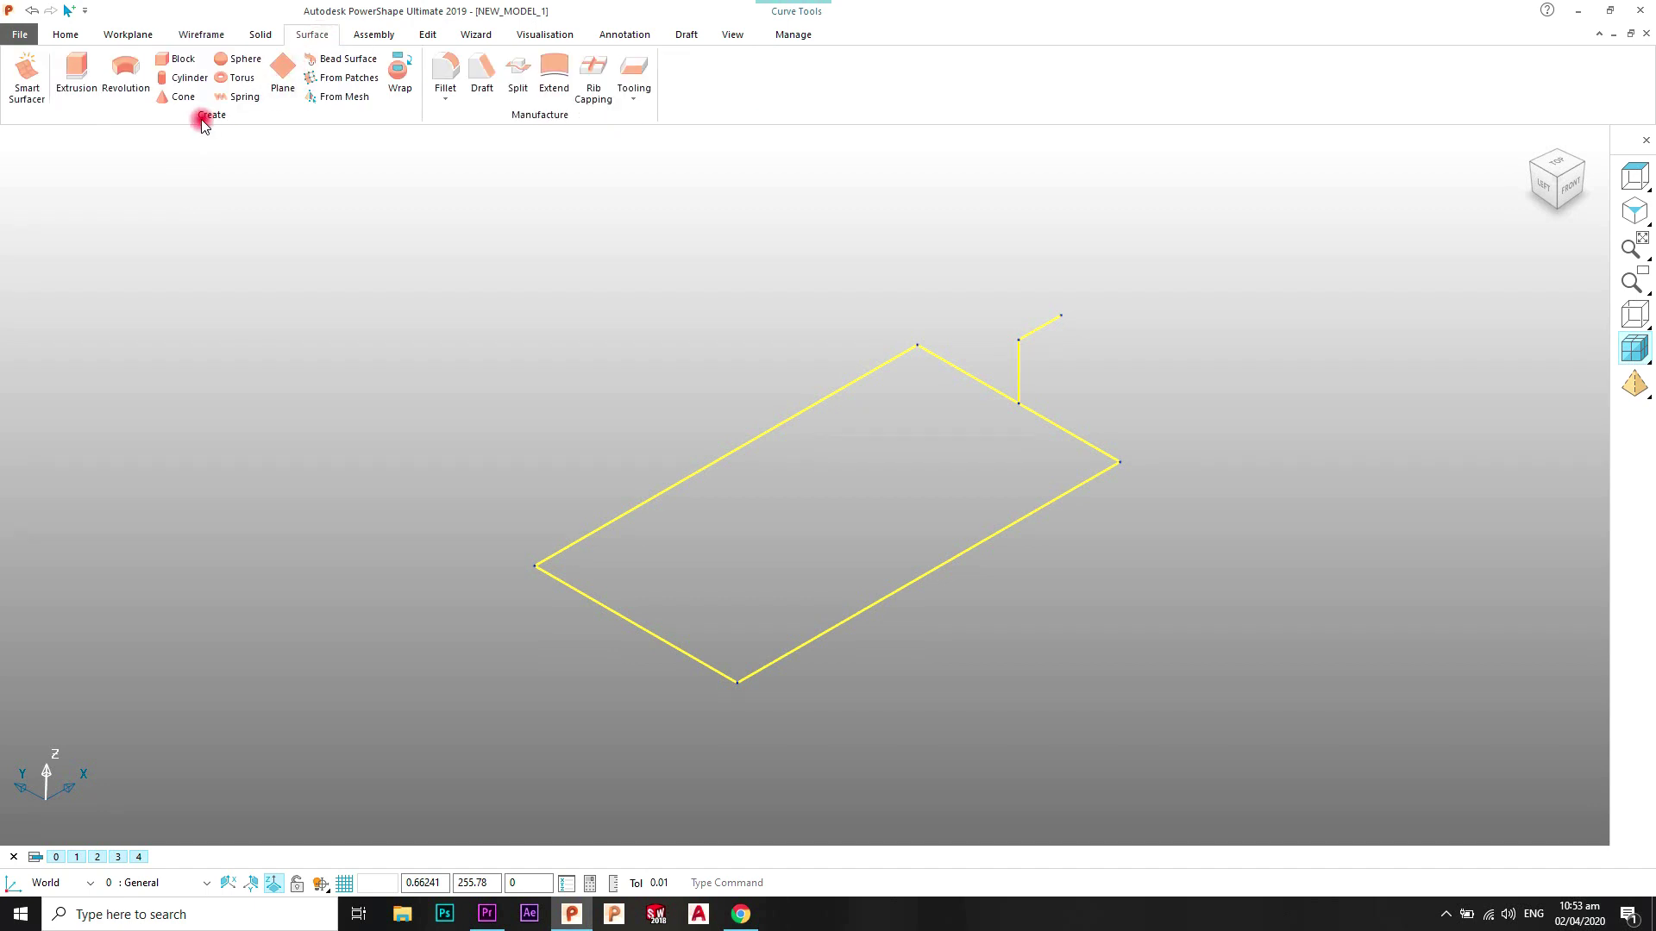
{"action": "left_click", "coordinate": [28, 76]}
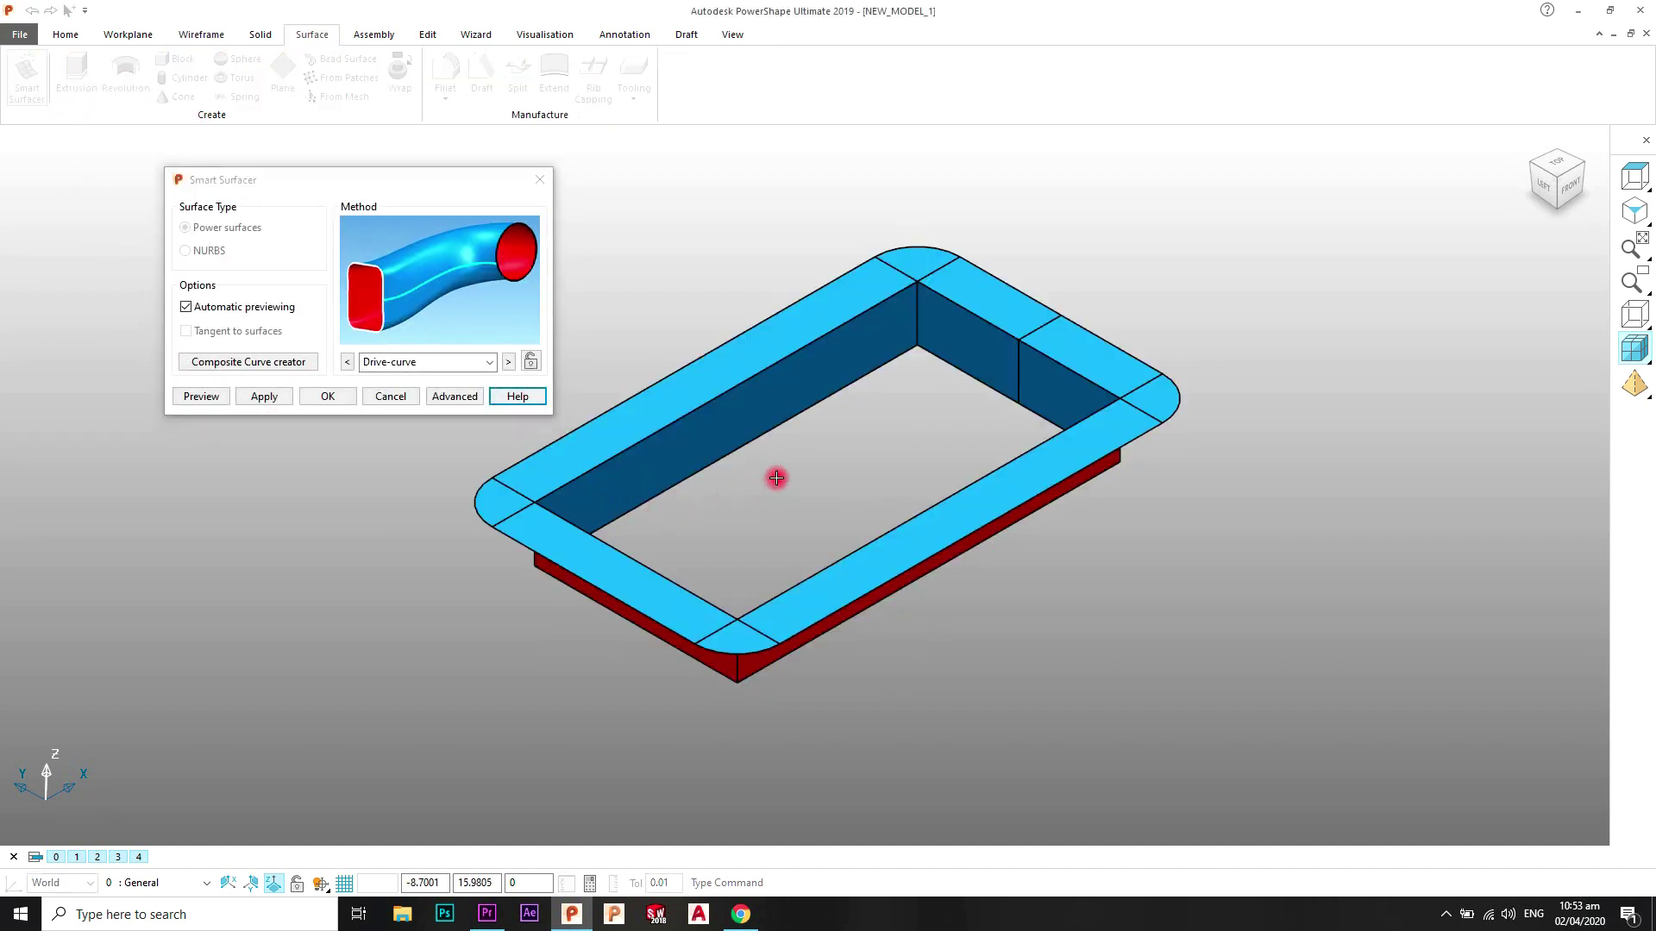
{"action": "middle_click_drag", "start_coordinate": [776, 477], "coordinate": [862, 479]}
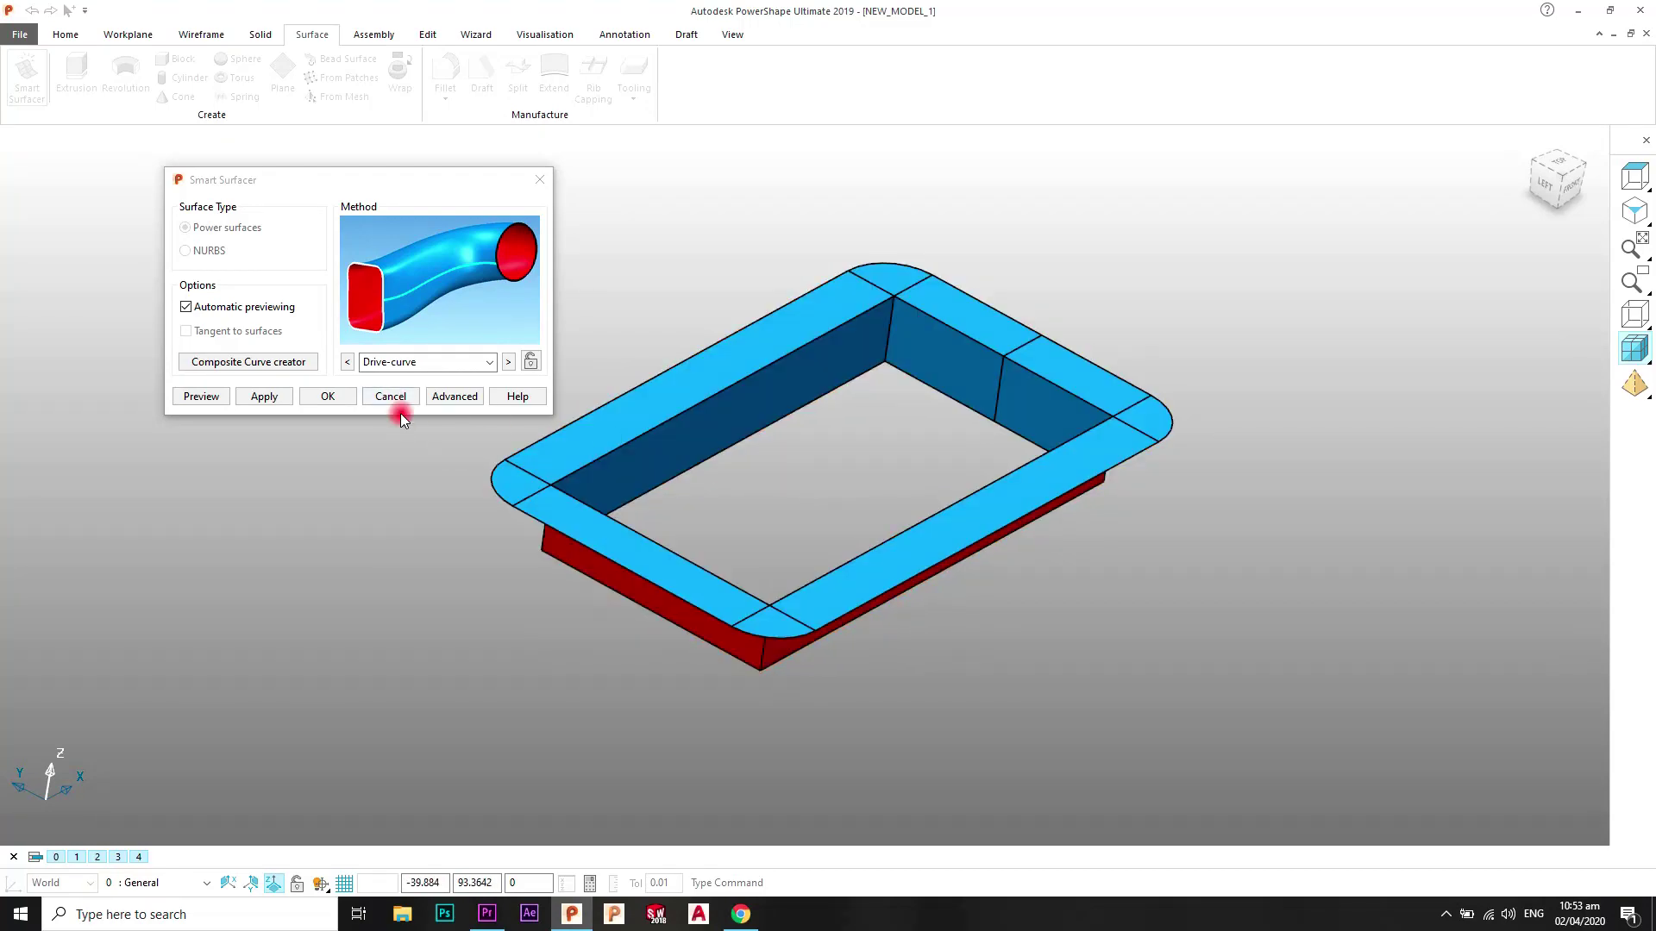
{"action": "left_click", "coordinate": [332, 397]}
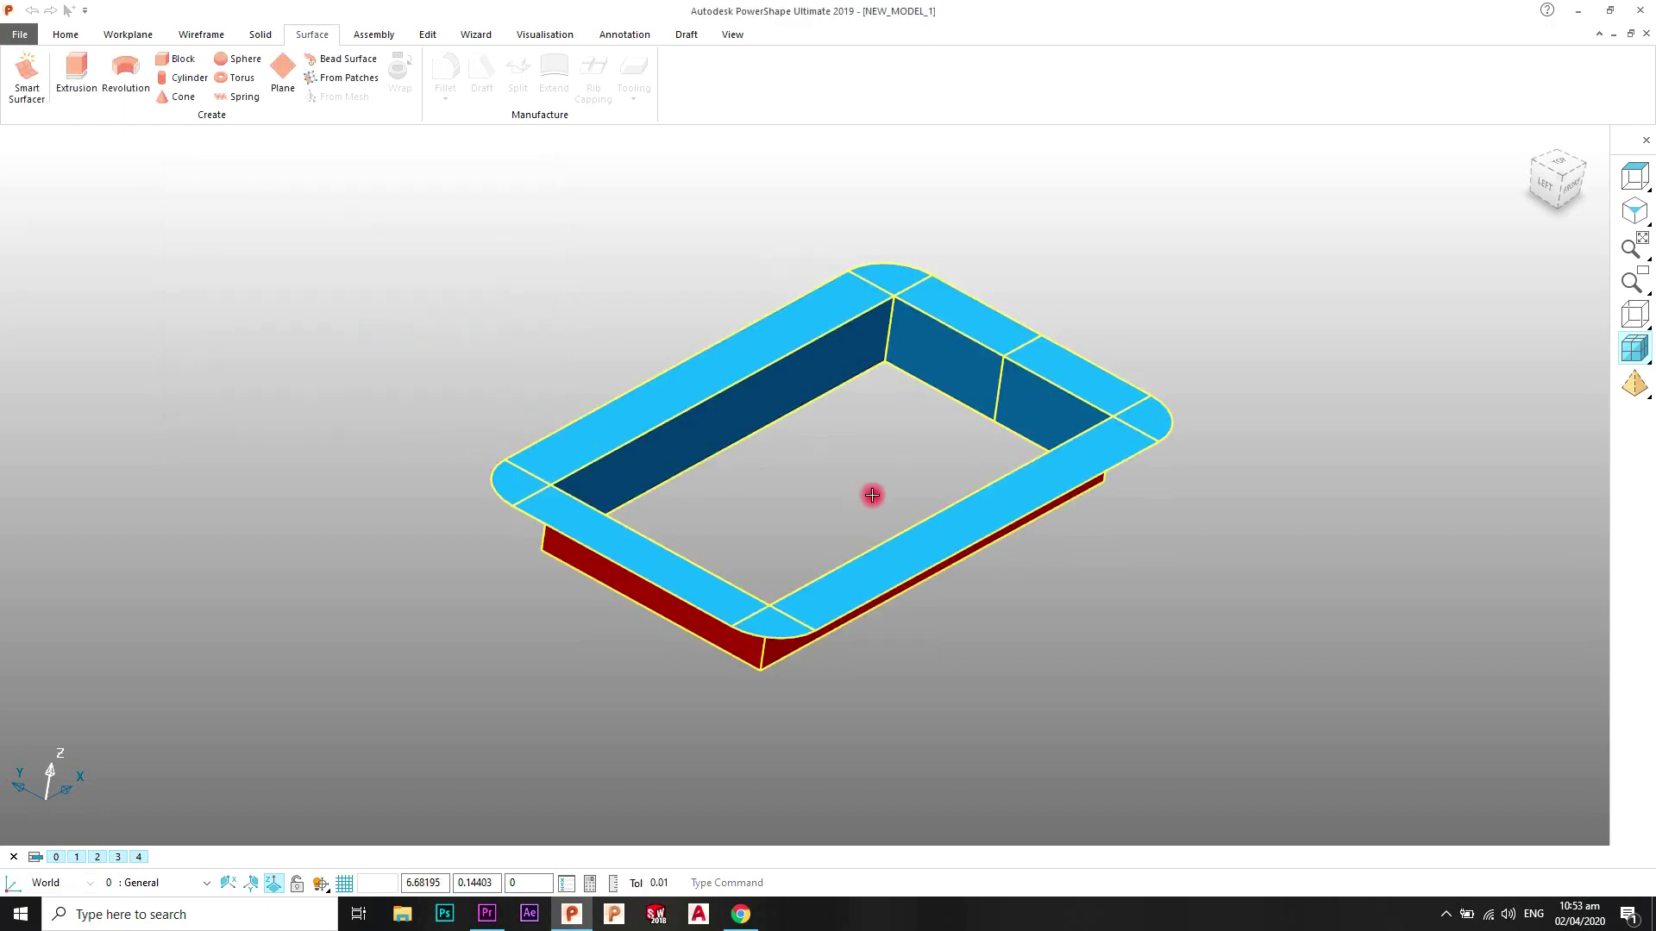
Step: Delete the drive-curve surface and its curves to empty the model
{"action": "middle_click_drag", "start_coordinate": [873, 492], "coordinate": [807, 452]}
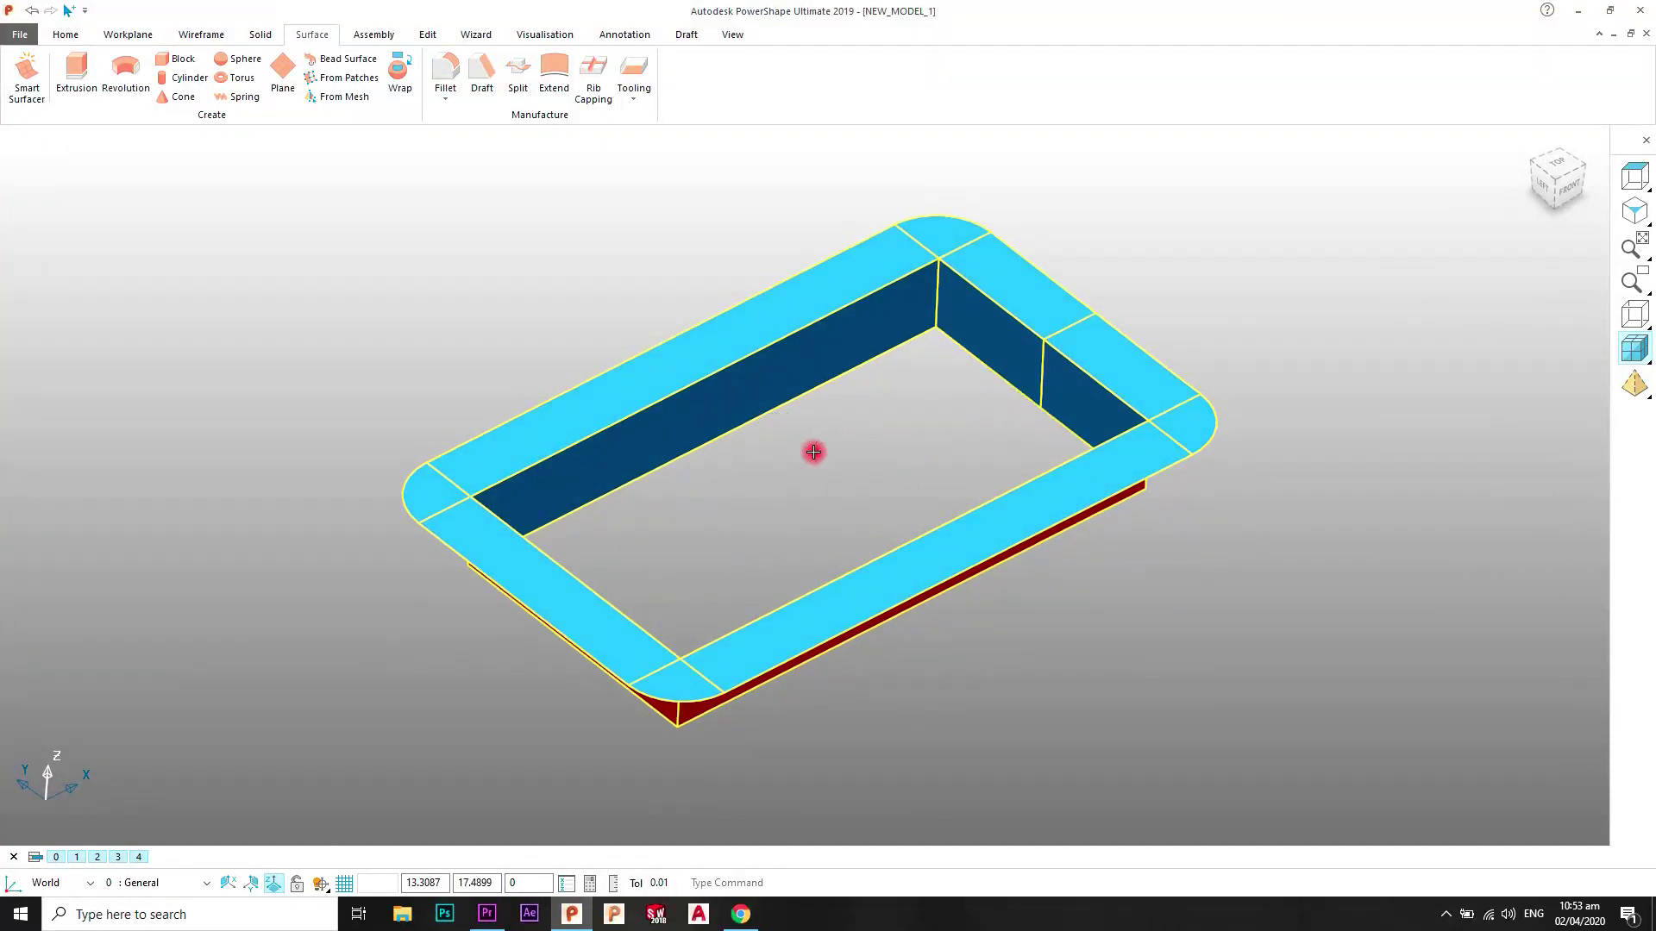
{"action": "scroll", "coordinate": [894, 422], "scroll_direction": "down", "scroll_amount": 3}
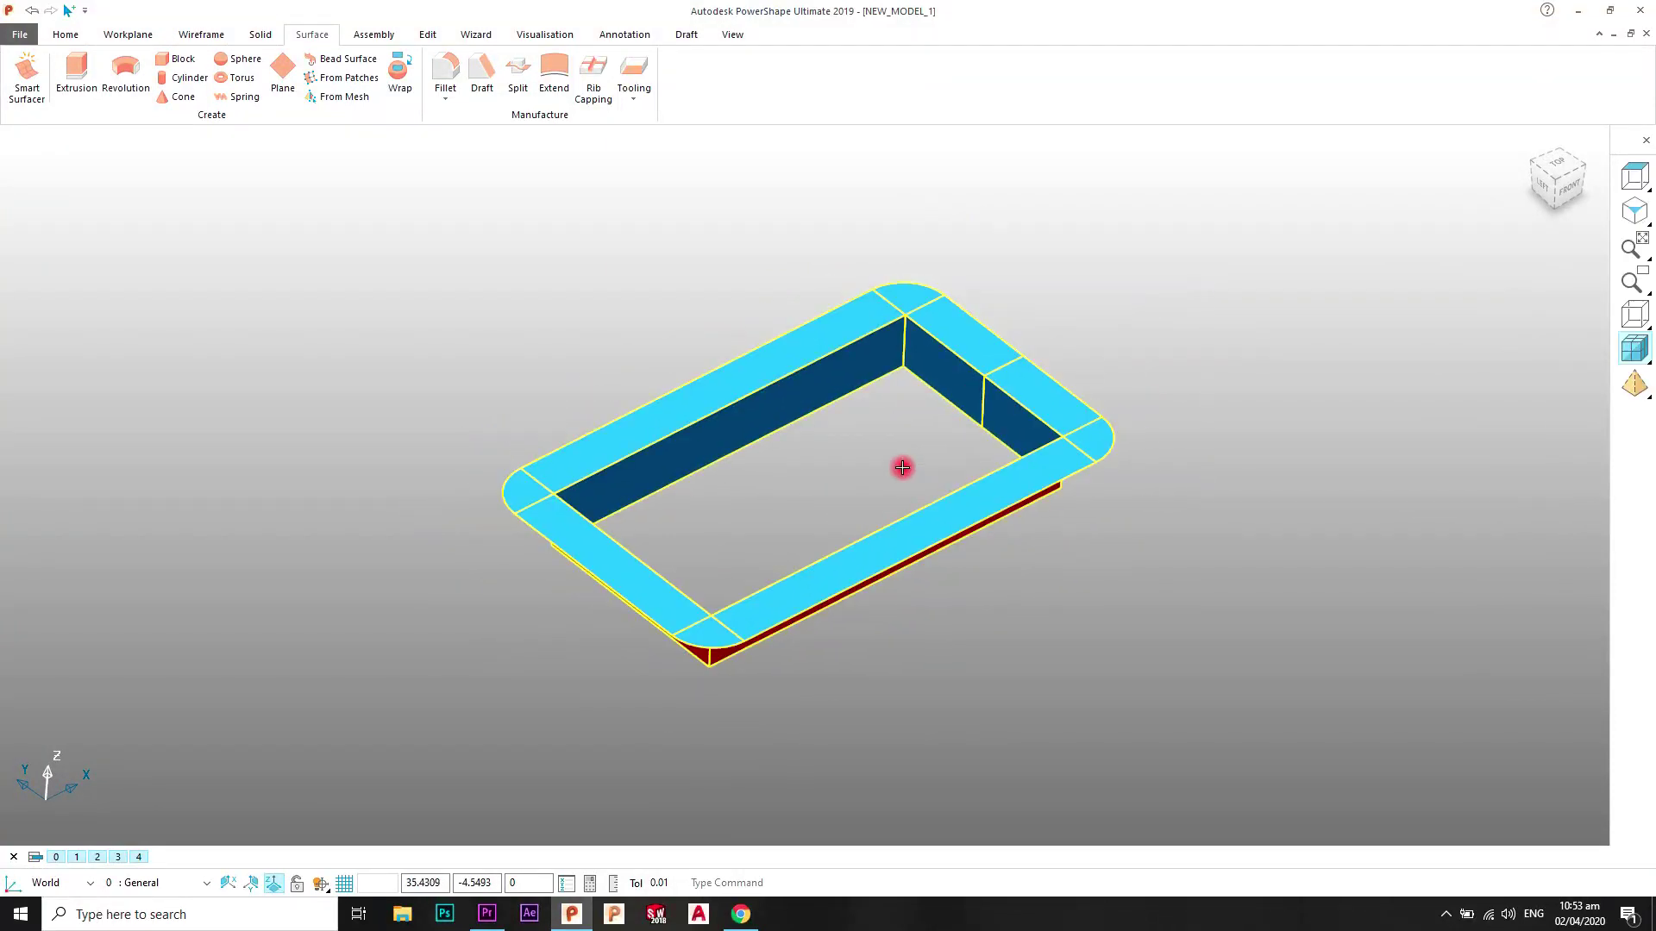
{"action": "key", "text": "Delete"}
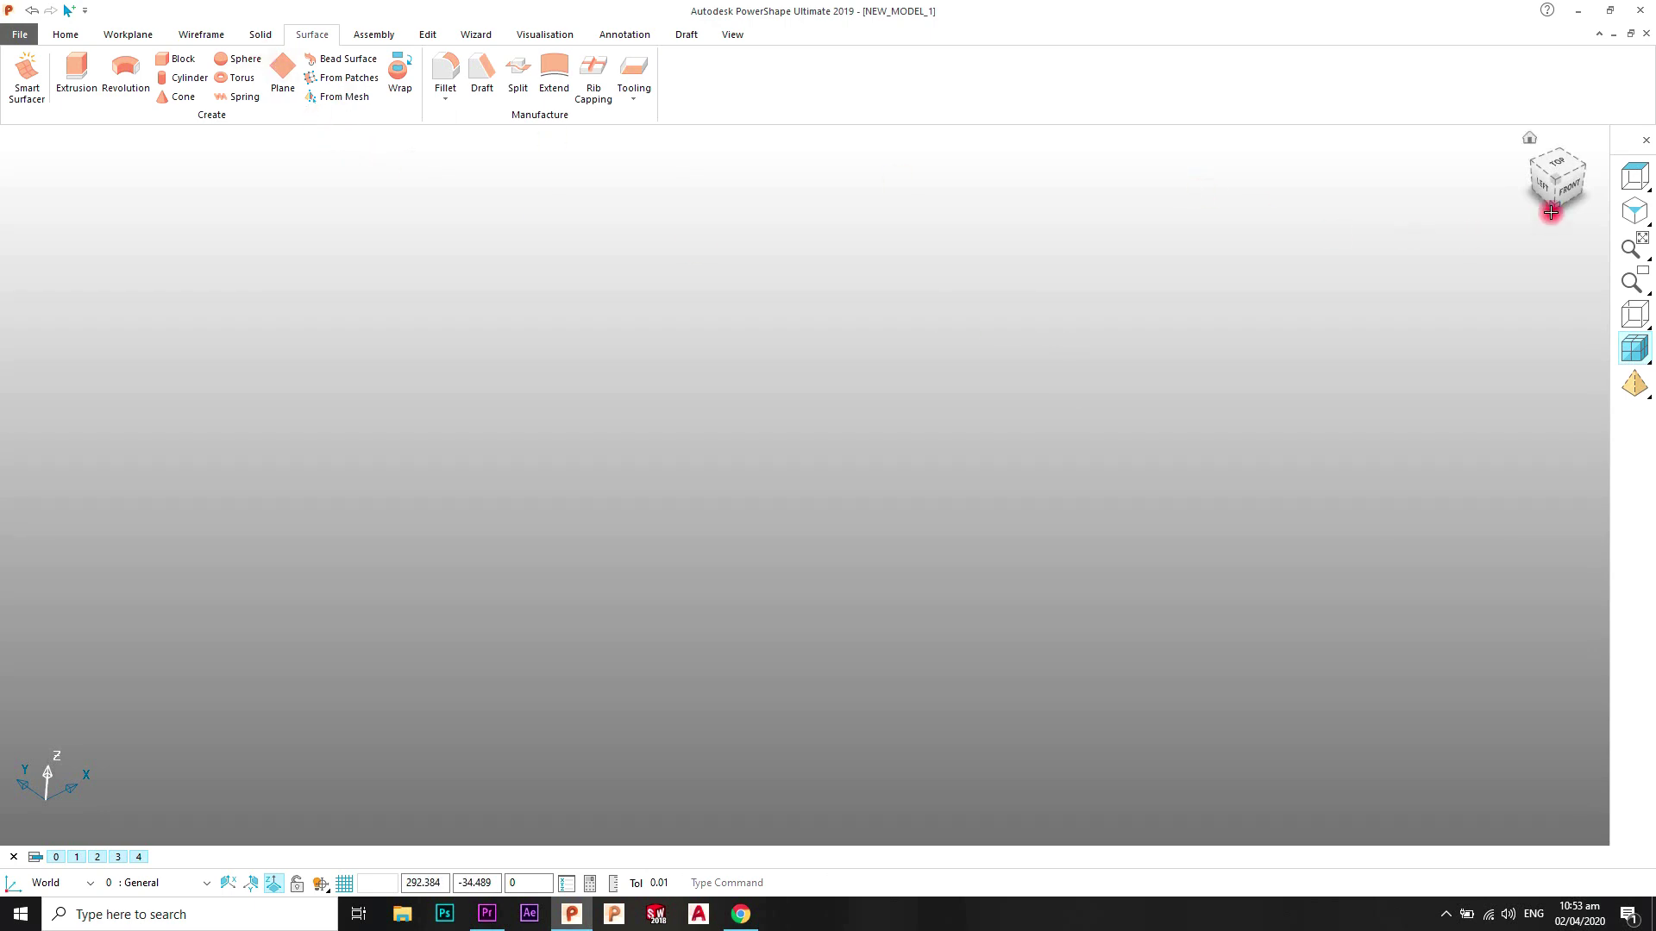
Step: In the top view, draw a full circle of radius 10 centred at the origin
{"action": "left_click", "coordinate": [1633, 177]}
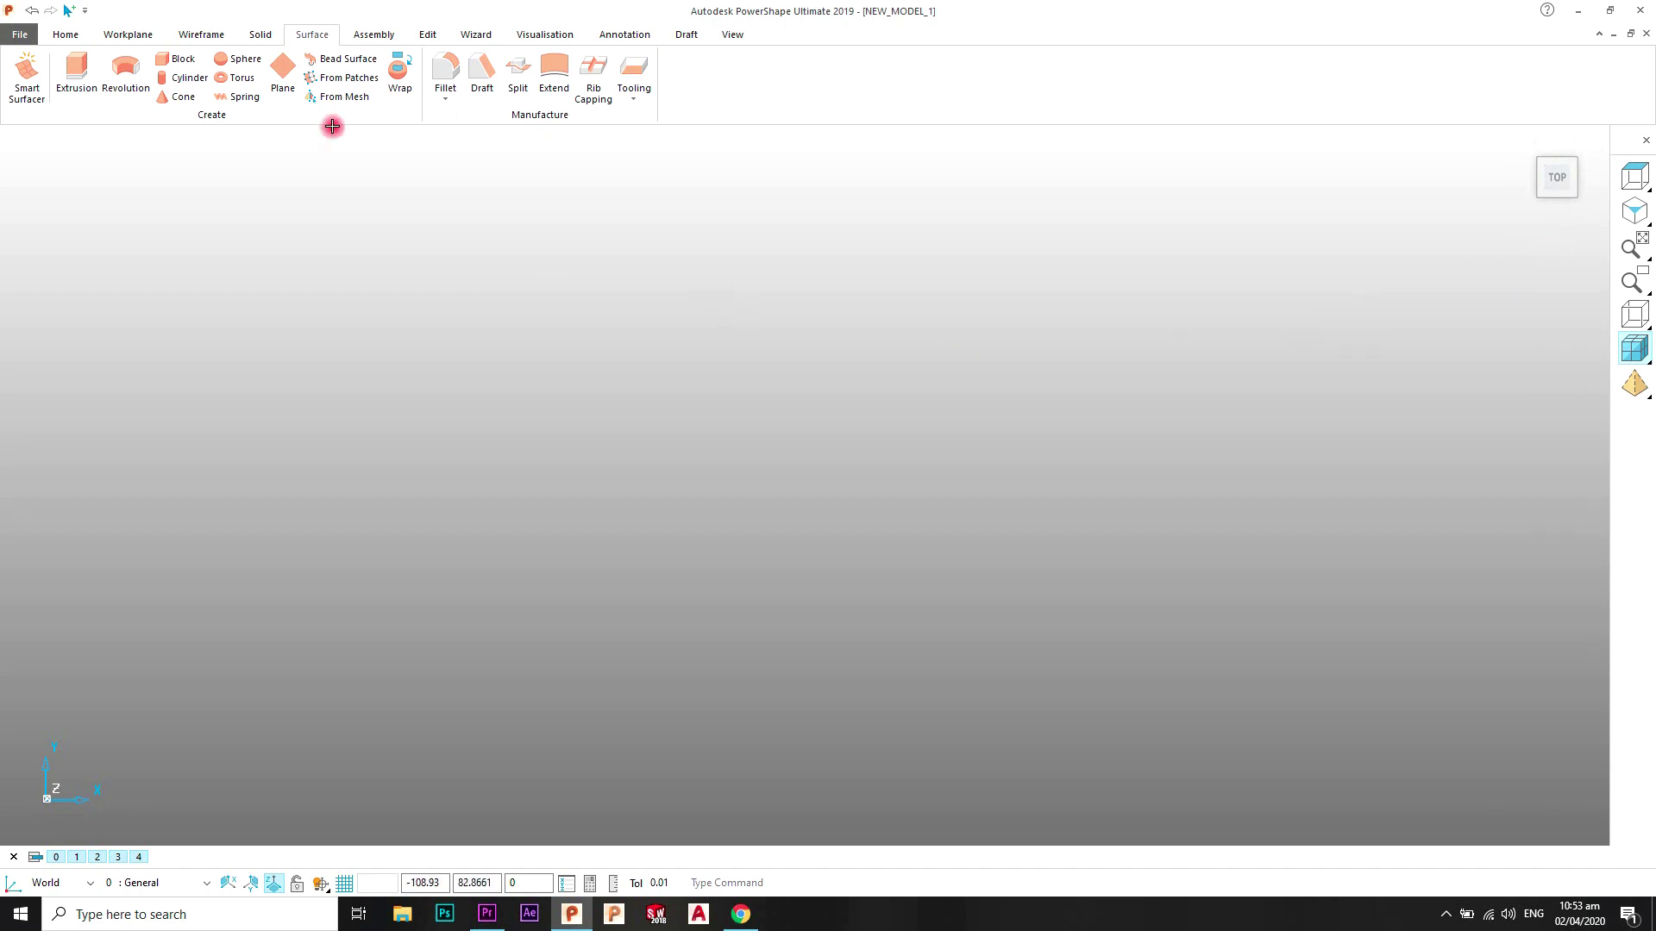
{"action": "left_click", "coordinate": [201, 36]}
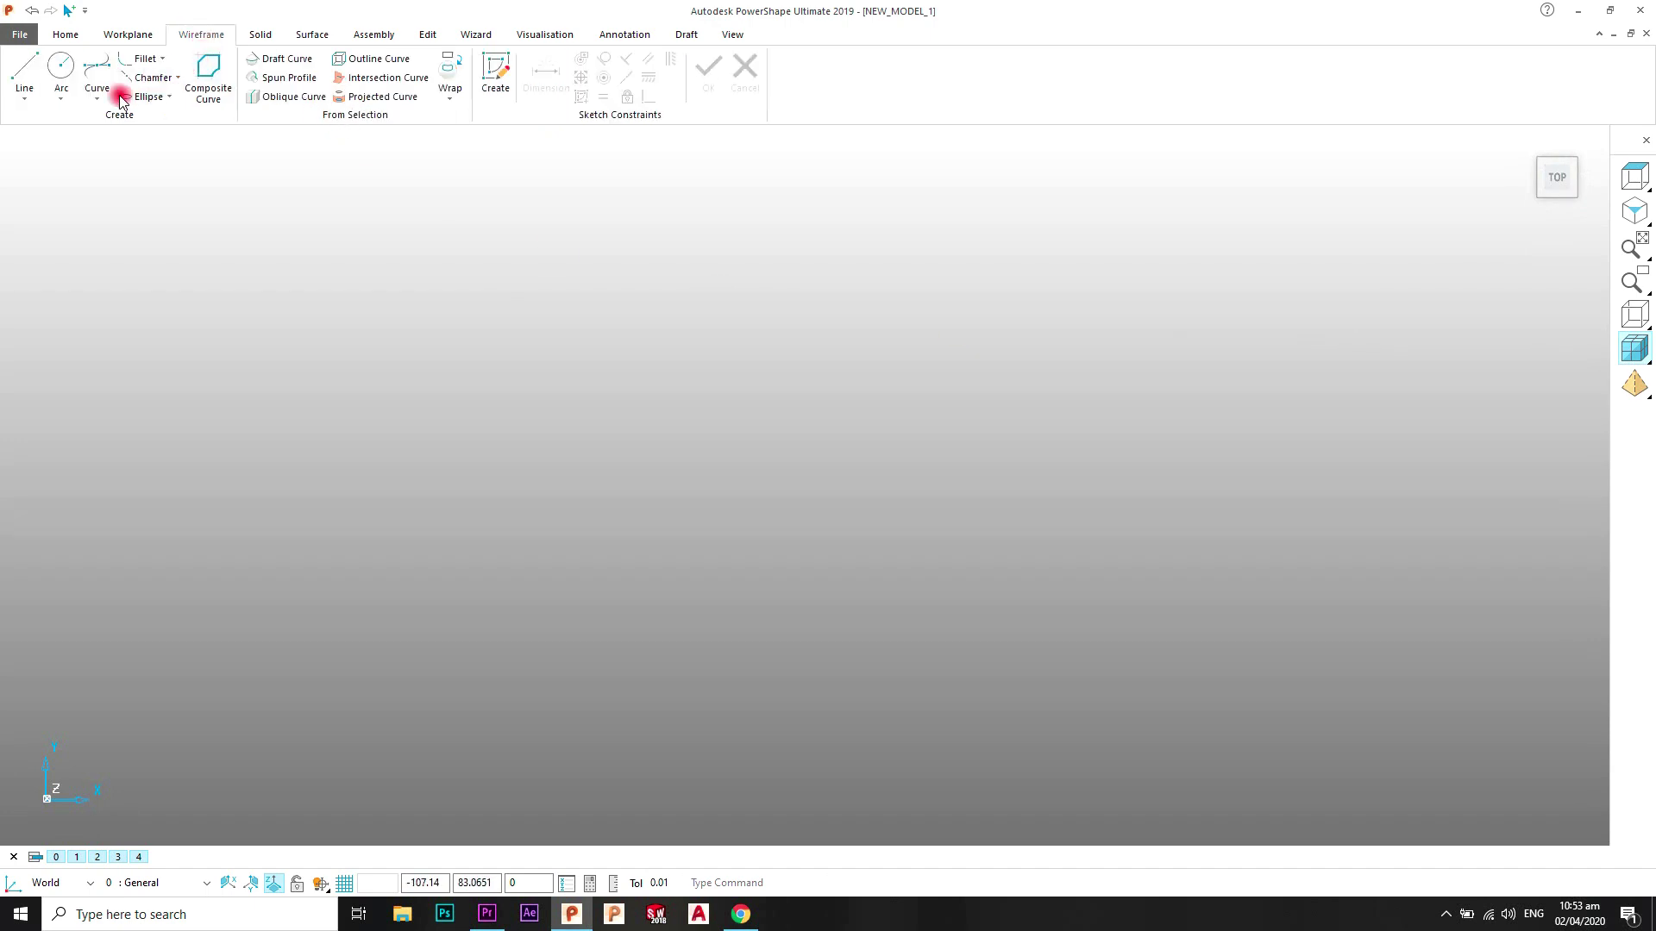
{"action": "left_click", "coordinate": [143, 36]}
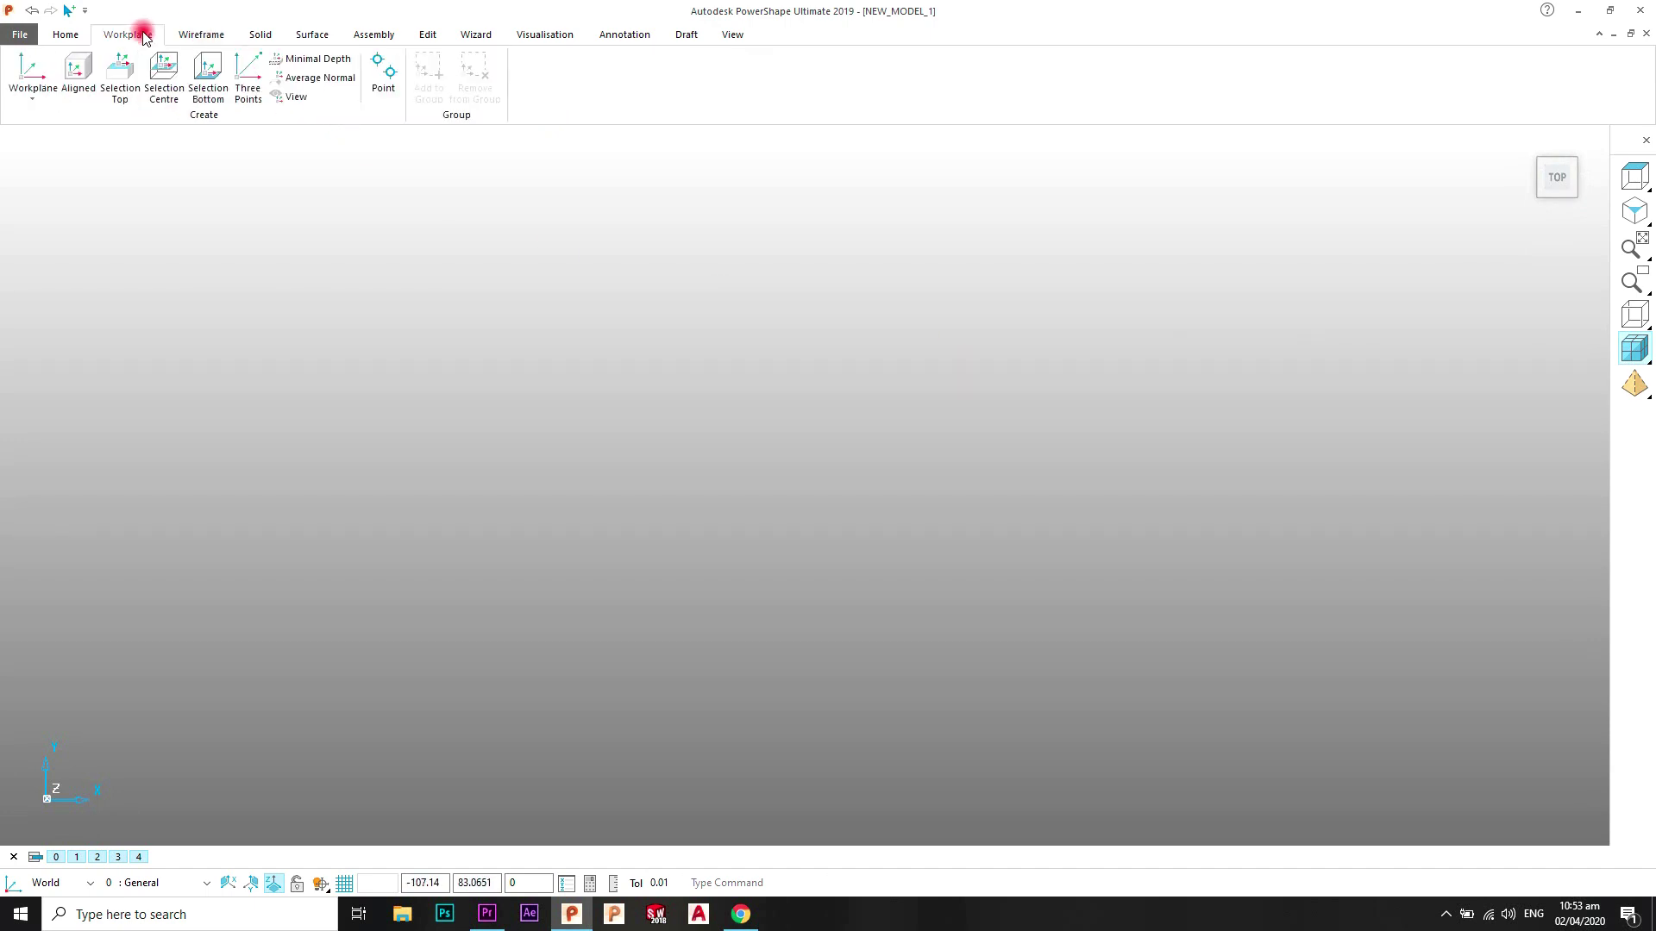
{"action": "left_click", "coordinate": [195, 40]}
{"action": "left_click", "coordinate": [61, 99]}
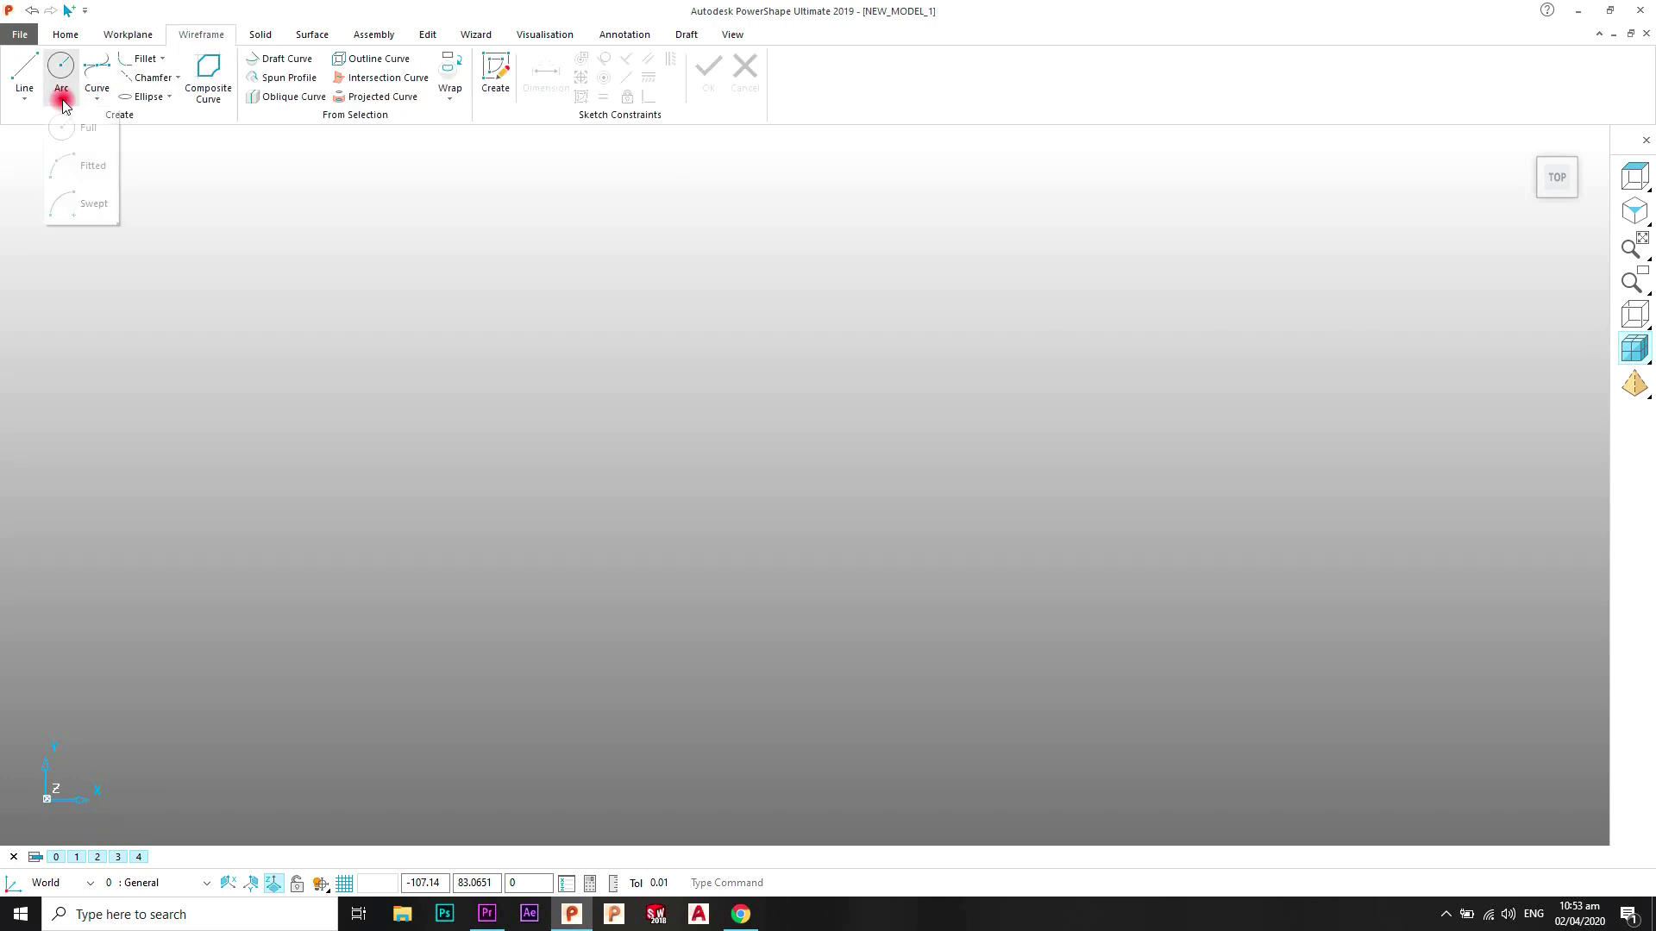
{"action": "left_click", "coordinate": [62, 122]}
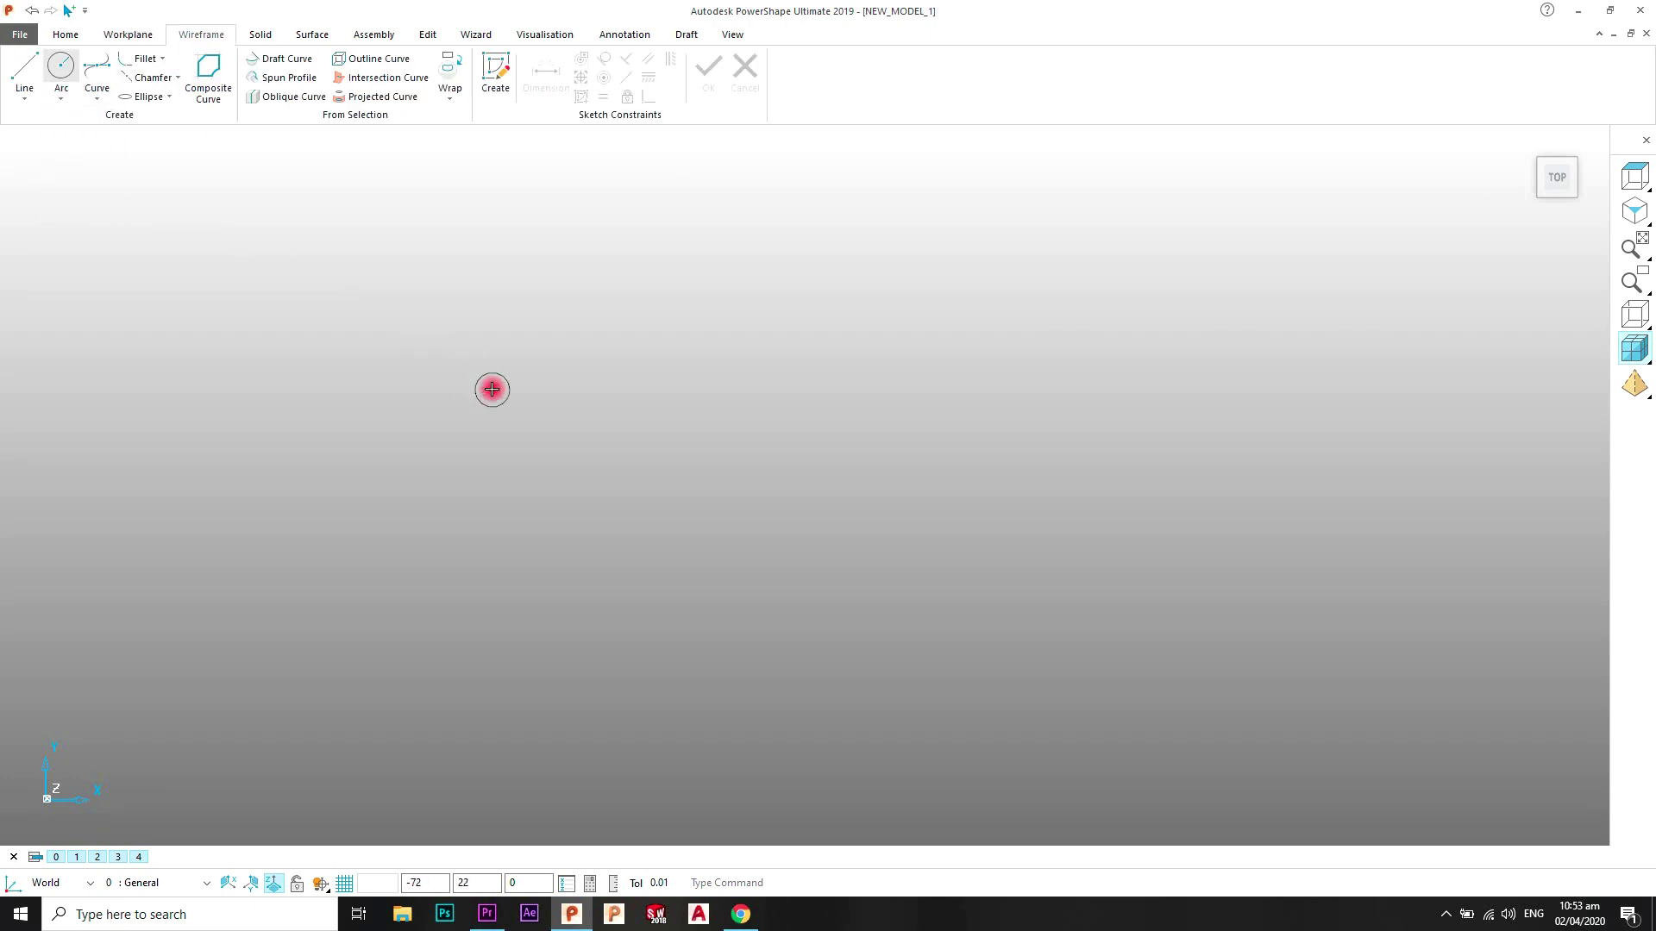
{"action": "type", "text": "0"}
{"action": "key", "text": "Return"}
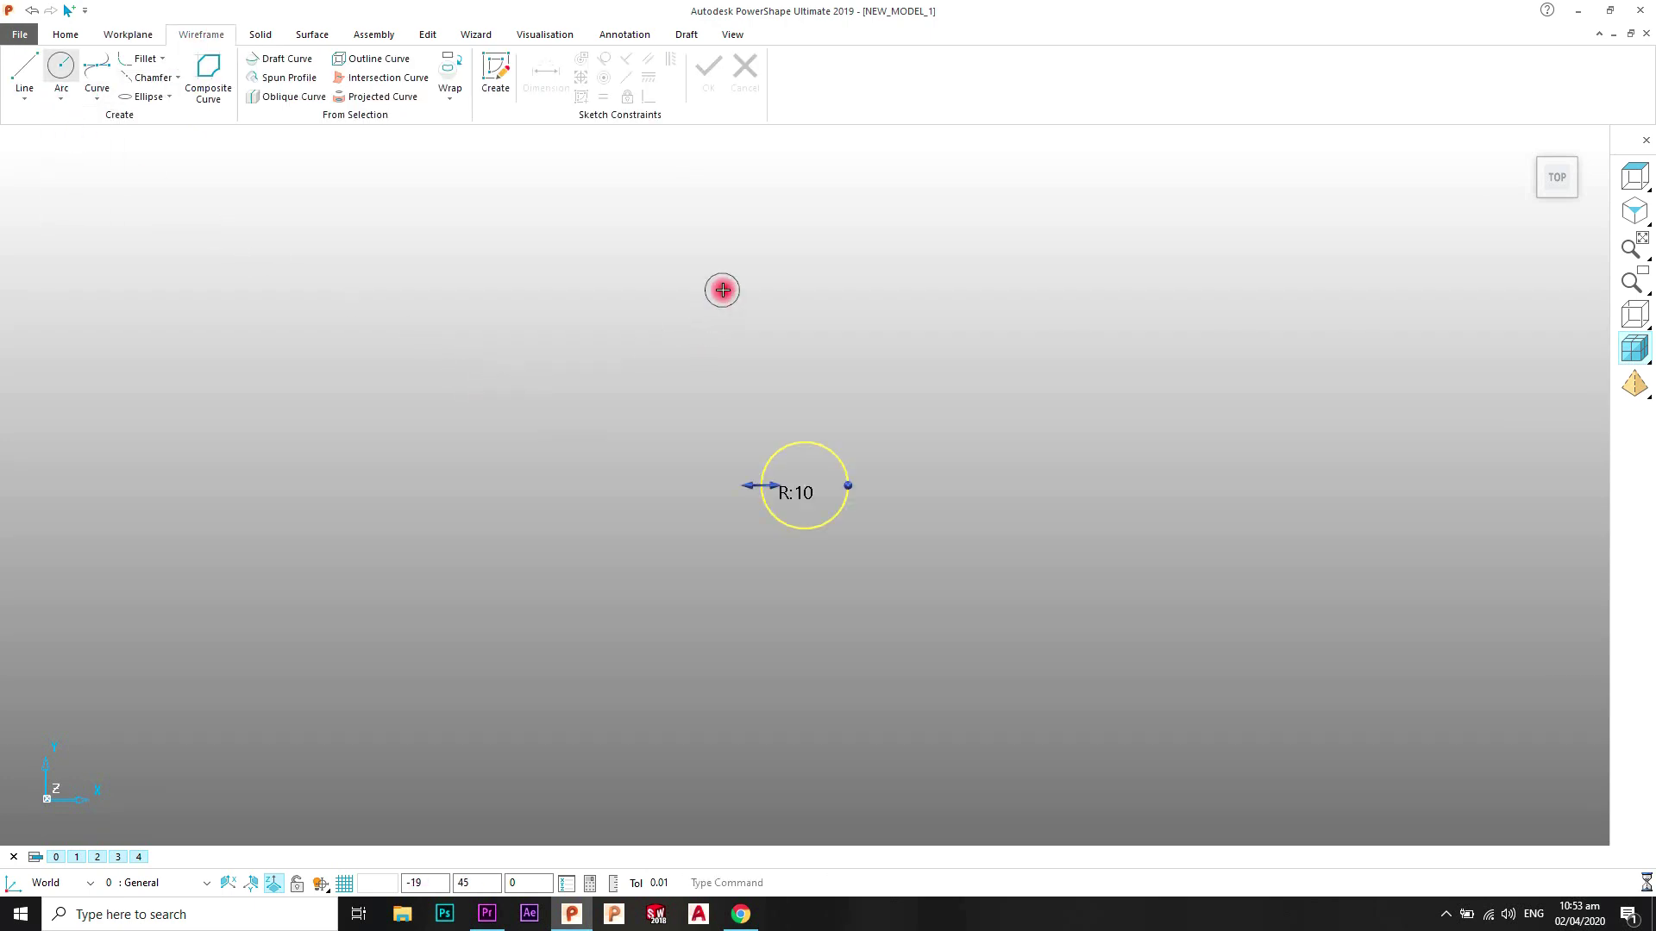
{"action": "right_click", "coordinate": [723, 290]}
{"action": "left_click", "coordinate": [733, 305]}
Step: Set the circle's radius to 150 and fit it in the view
{"action": "scroll", "coordinate": [780, 545], "scroll_direction": "down", "scroll_amount": 1}
{"action": "scroll", "coordinate": [780, 545], "scroll_direction": "up", "scroll_amount": 2}
{"action": "scroll", "coordinate": [861, 433], "scroll_direction": "up", "scroll_amount": 2}
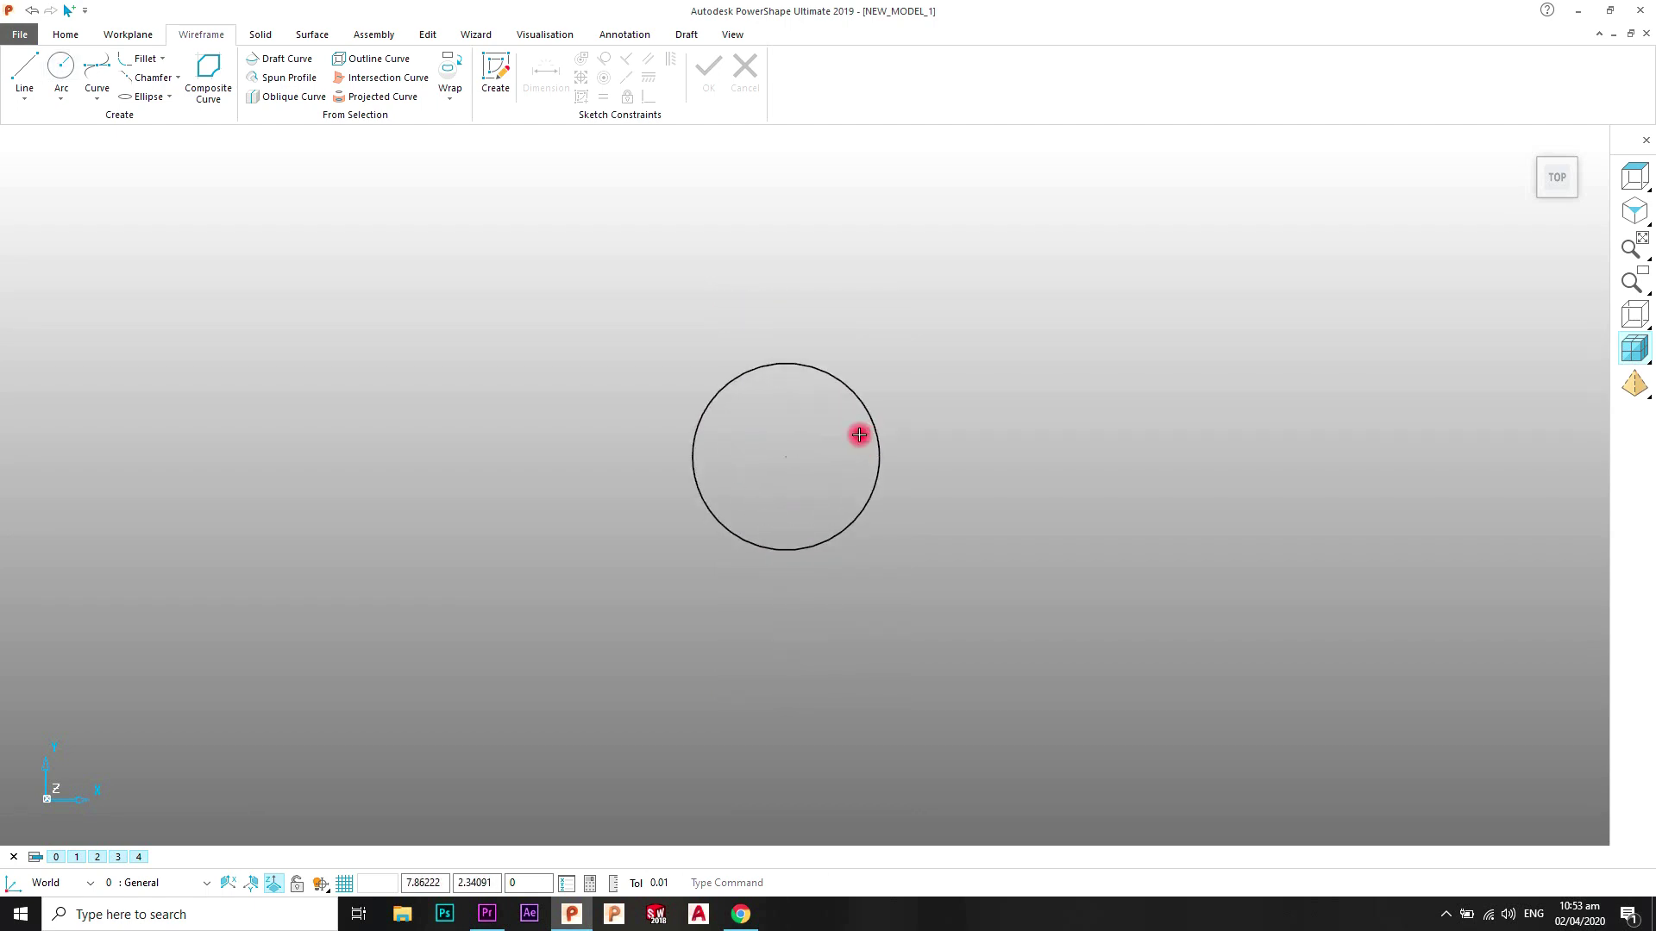
{"action": "double_click", "coordinate": [880, 420]}
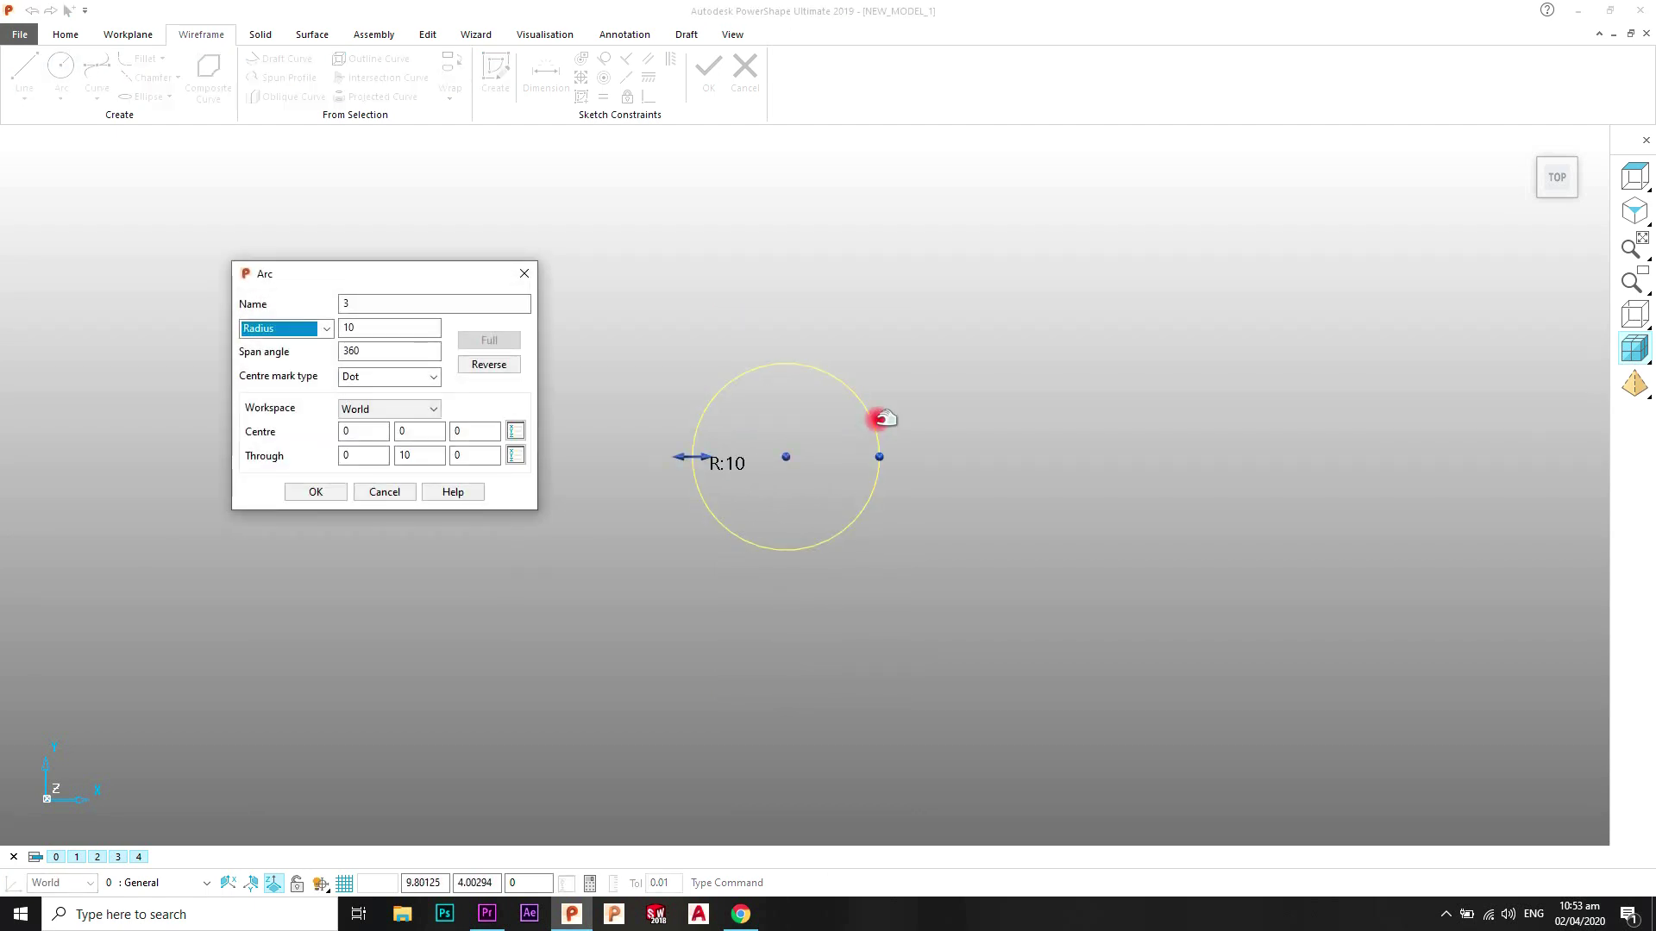
{"action": "left_click", "coordinate": [401, 325]}
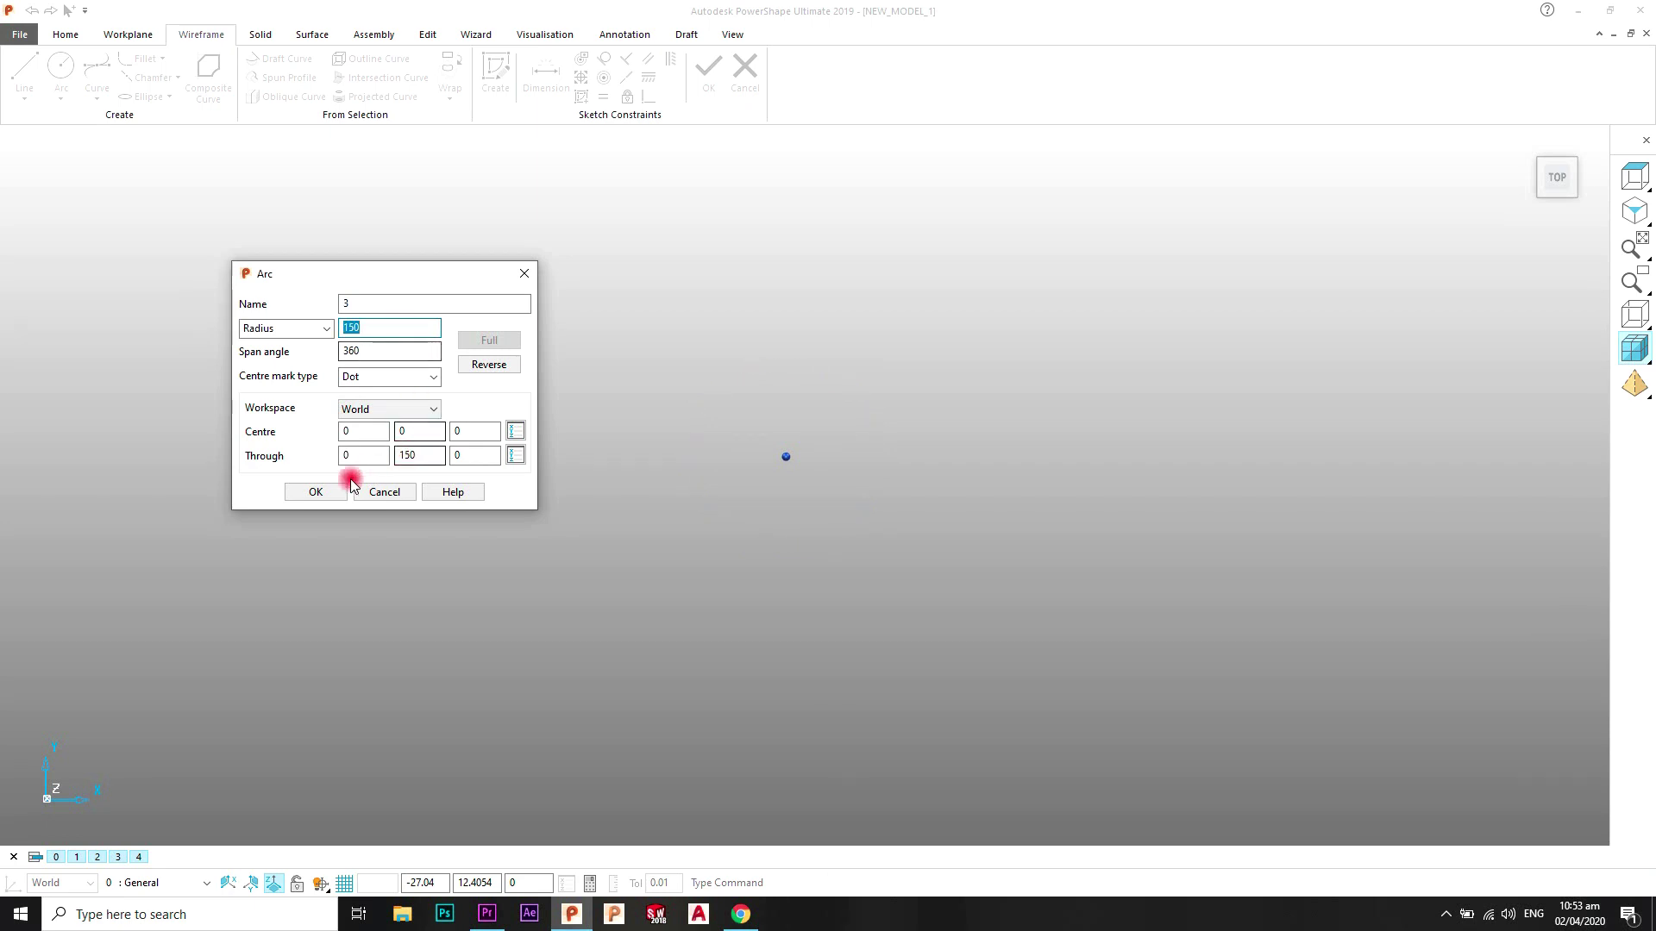
{"action": "left_click", "coordinate": [318, 490]}
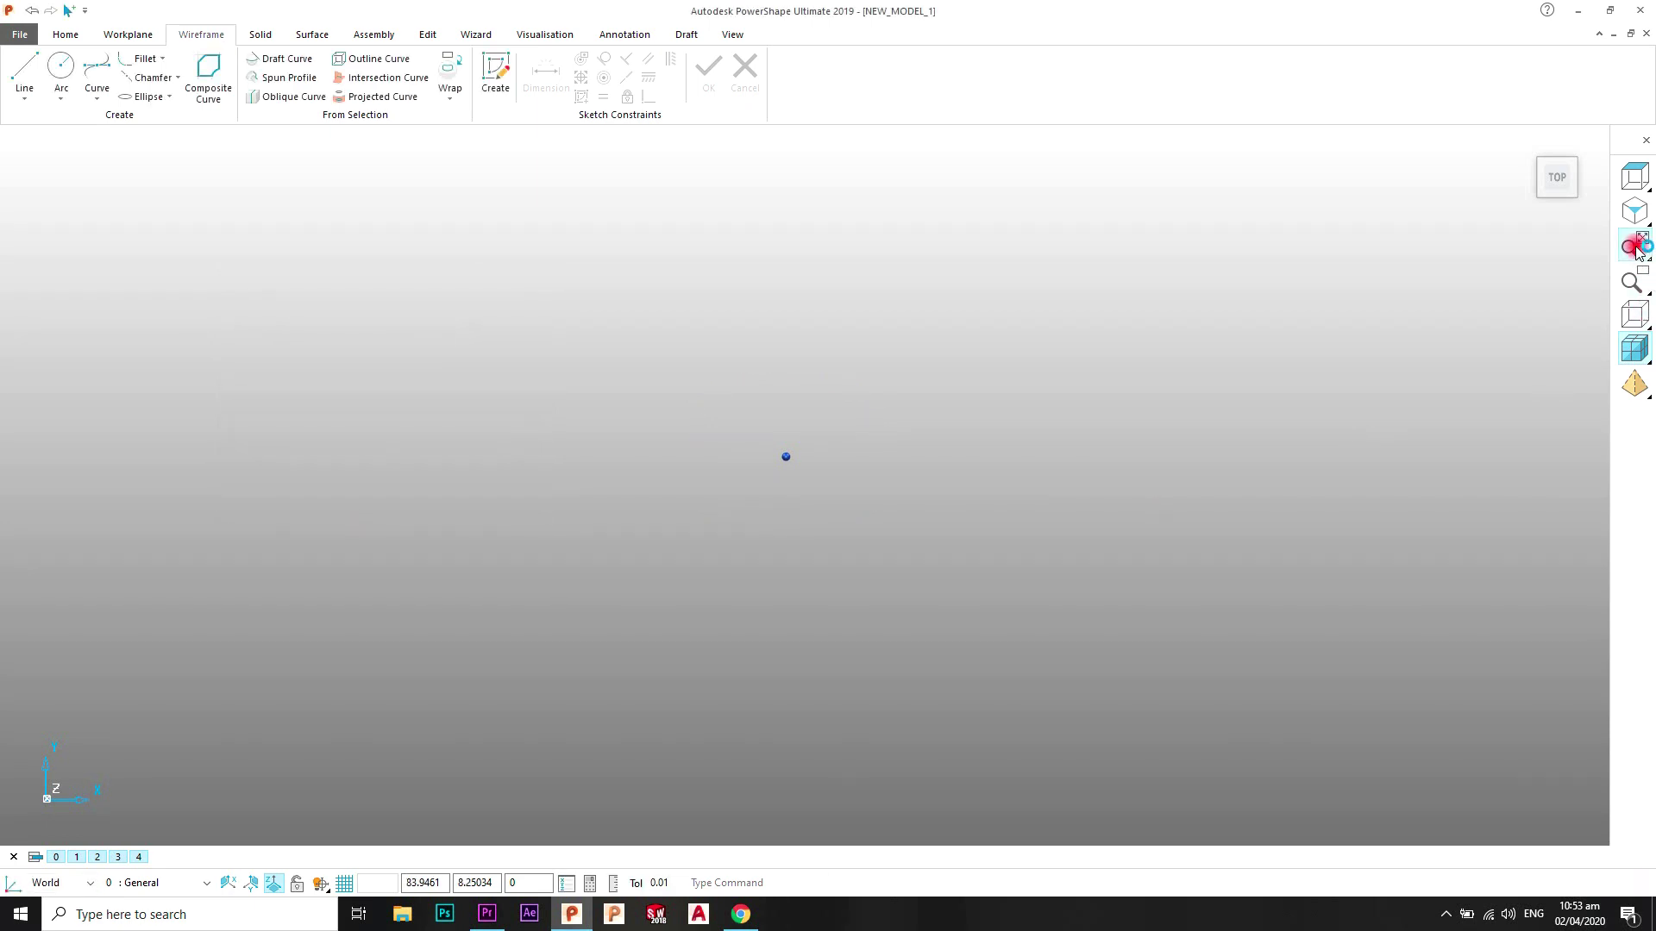
{"action": "left_click", "coordinate": [1632, 248]}
{"action": "scroll", "coordinate": [808, 702], "scroll_direction": "down", "scroll_amount": 3}
{"action": "scroll", "coordinate": [805, 705], "scroll_direction": "up", "scroll_amount": 2}
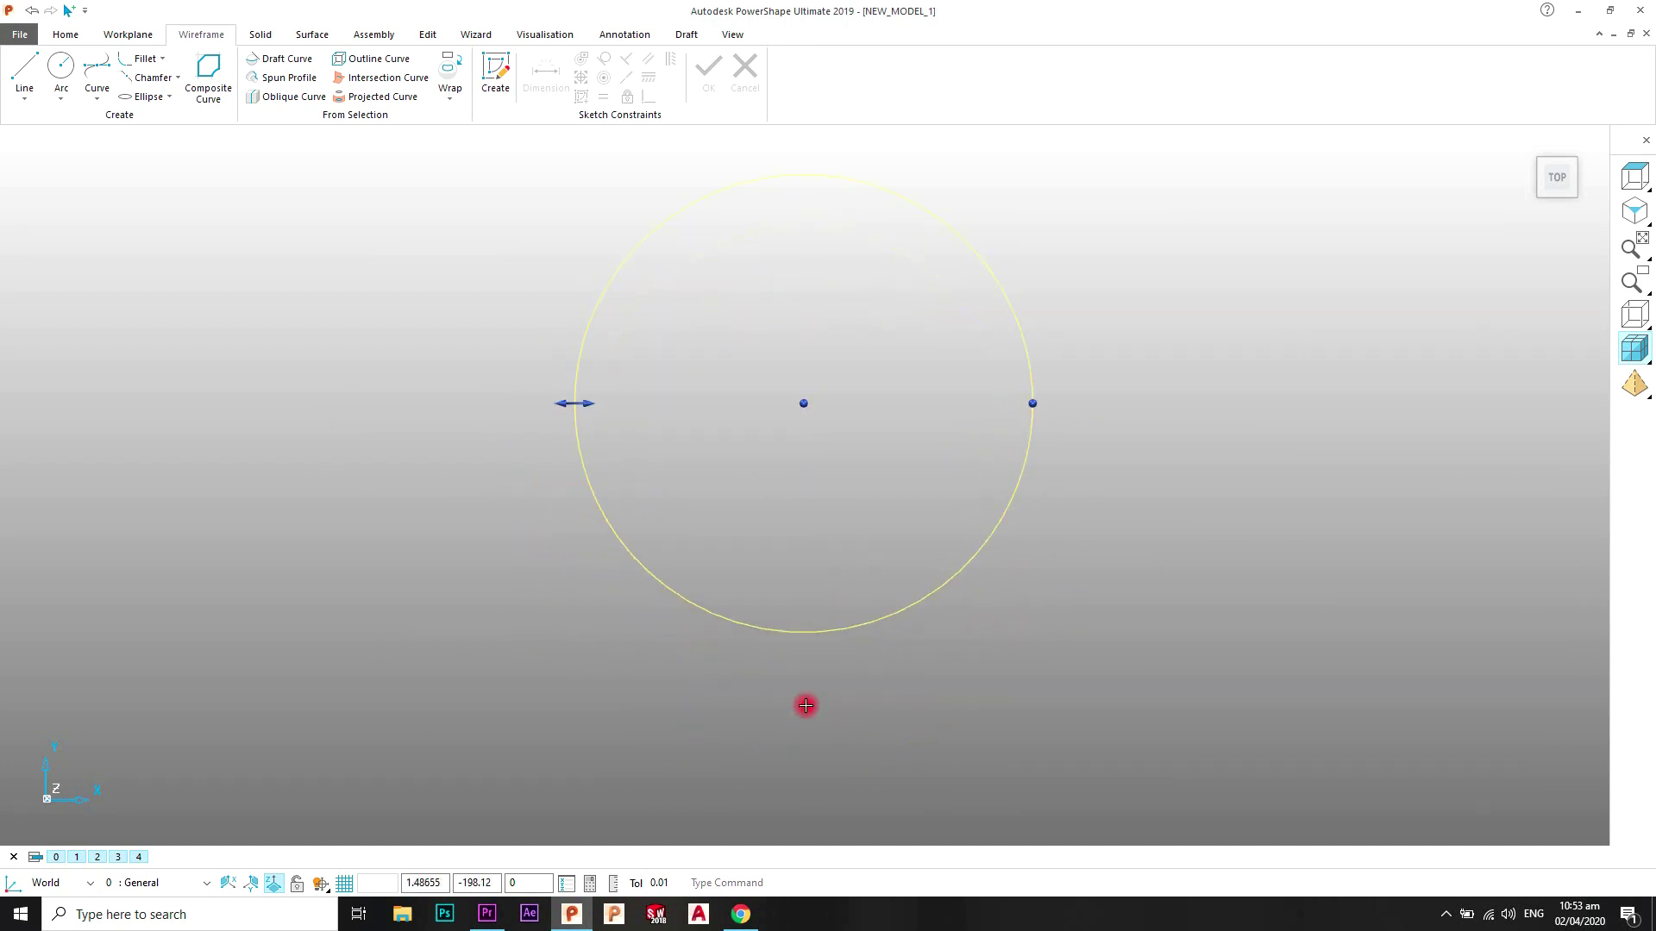
Step: Create a workplane at the centre of the circle
{"action": "left_click", "coordinate": [136, 35]}
{"action": "left_click", "coordinate": [19, 69]}
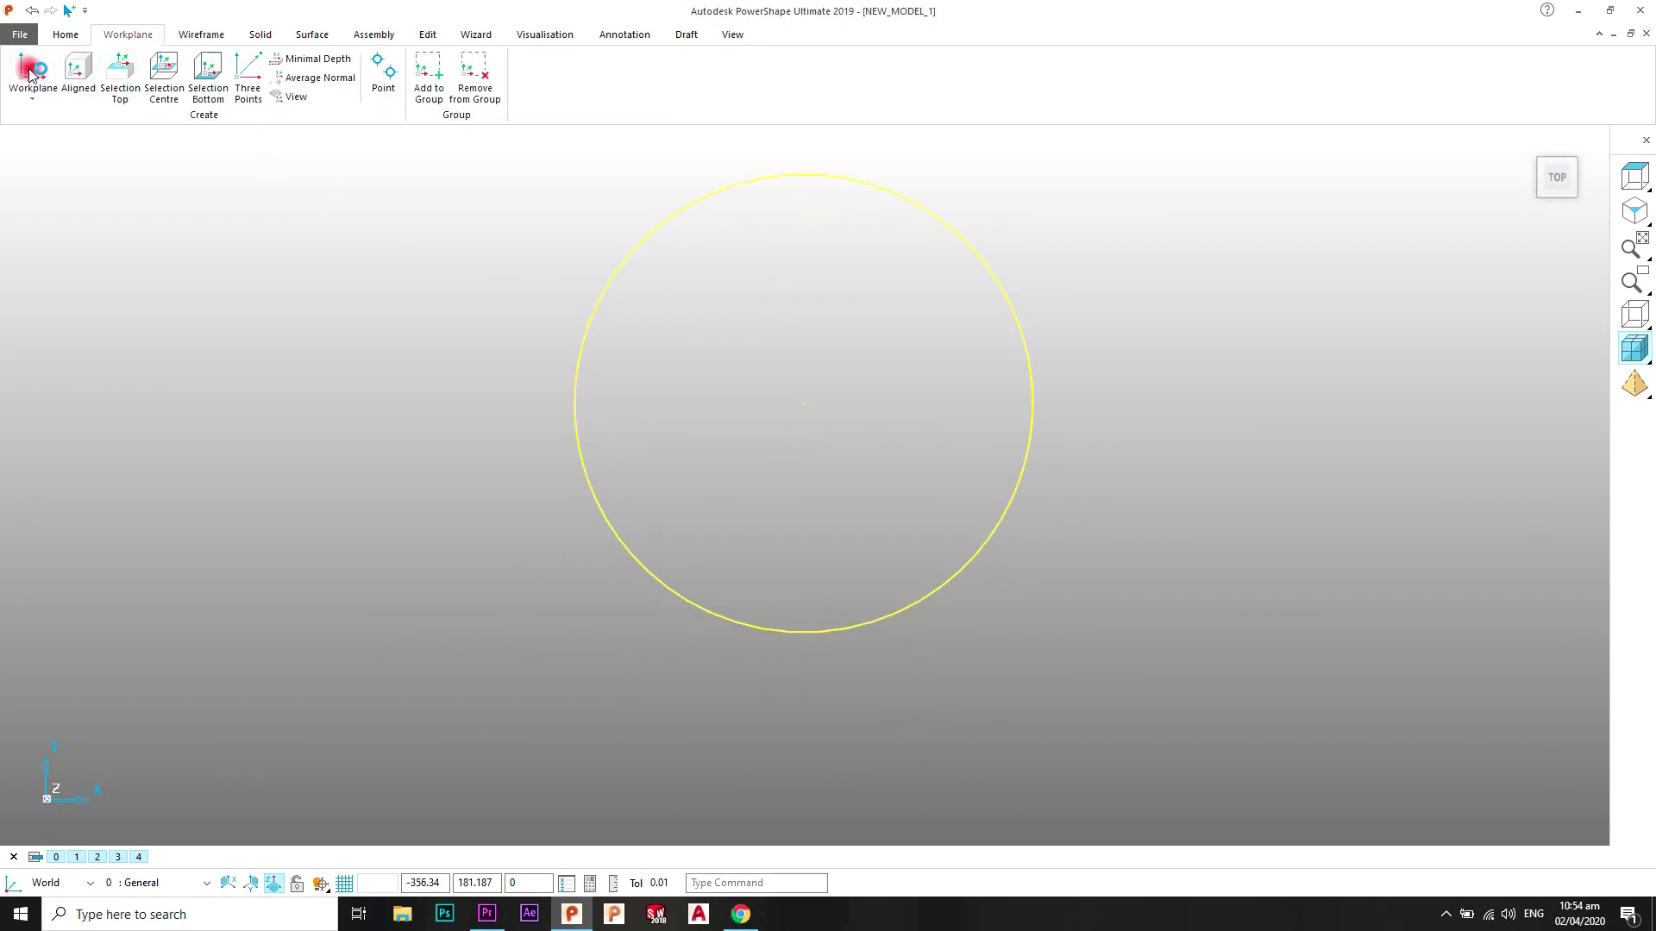
{"action": "left_click", "coordinate": [802, 401]}
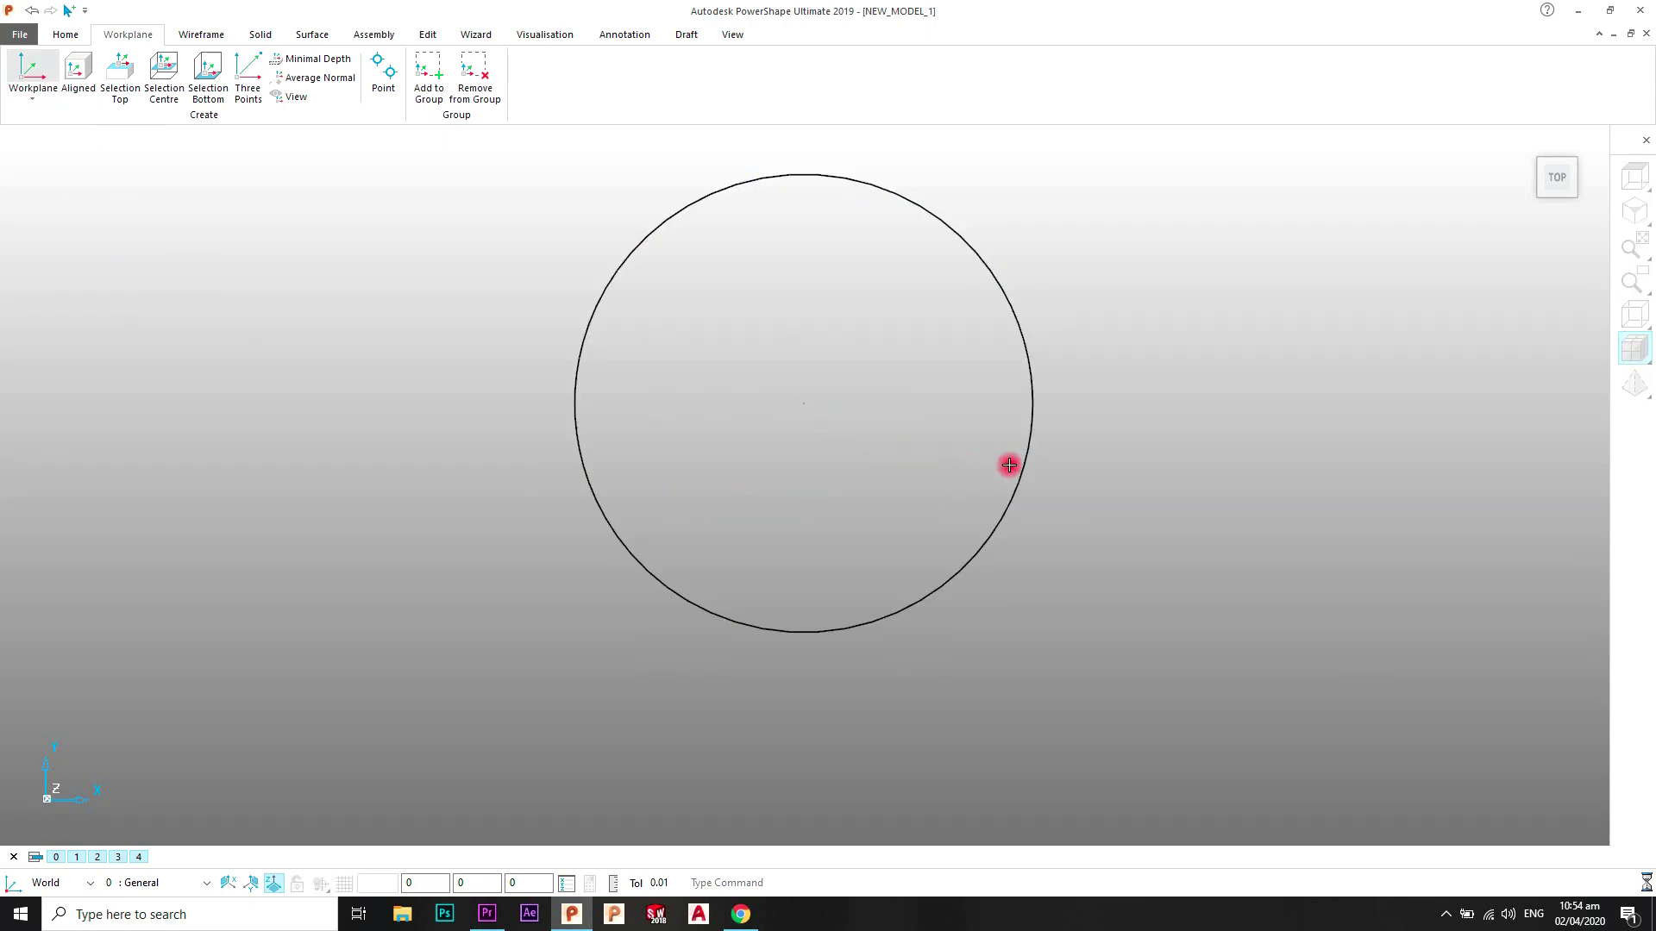
{"action": "right_click", "coordinate": [1157, 295]}
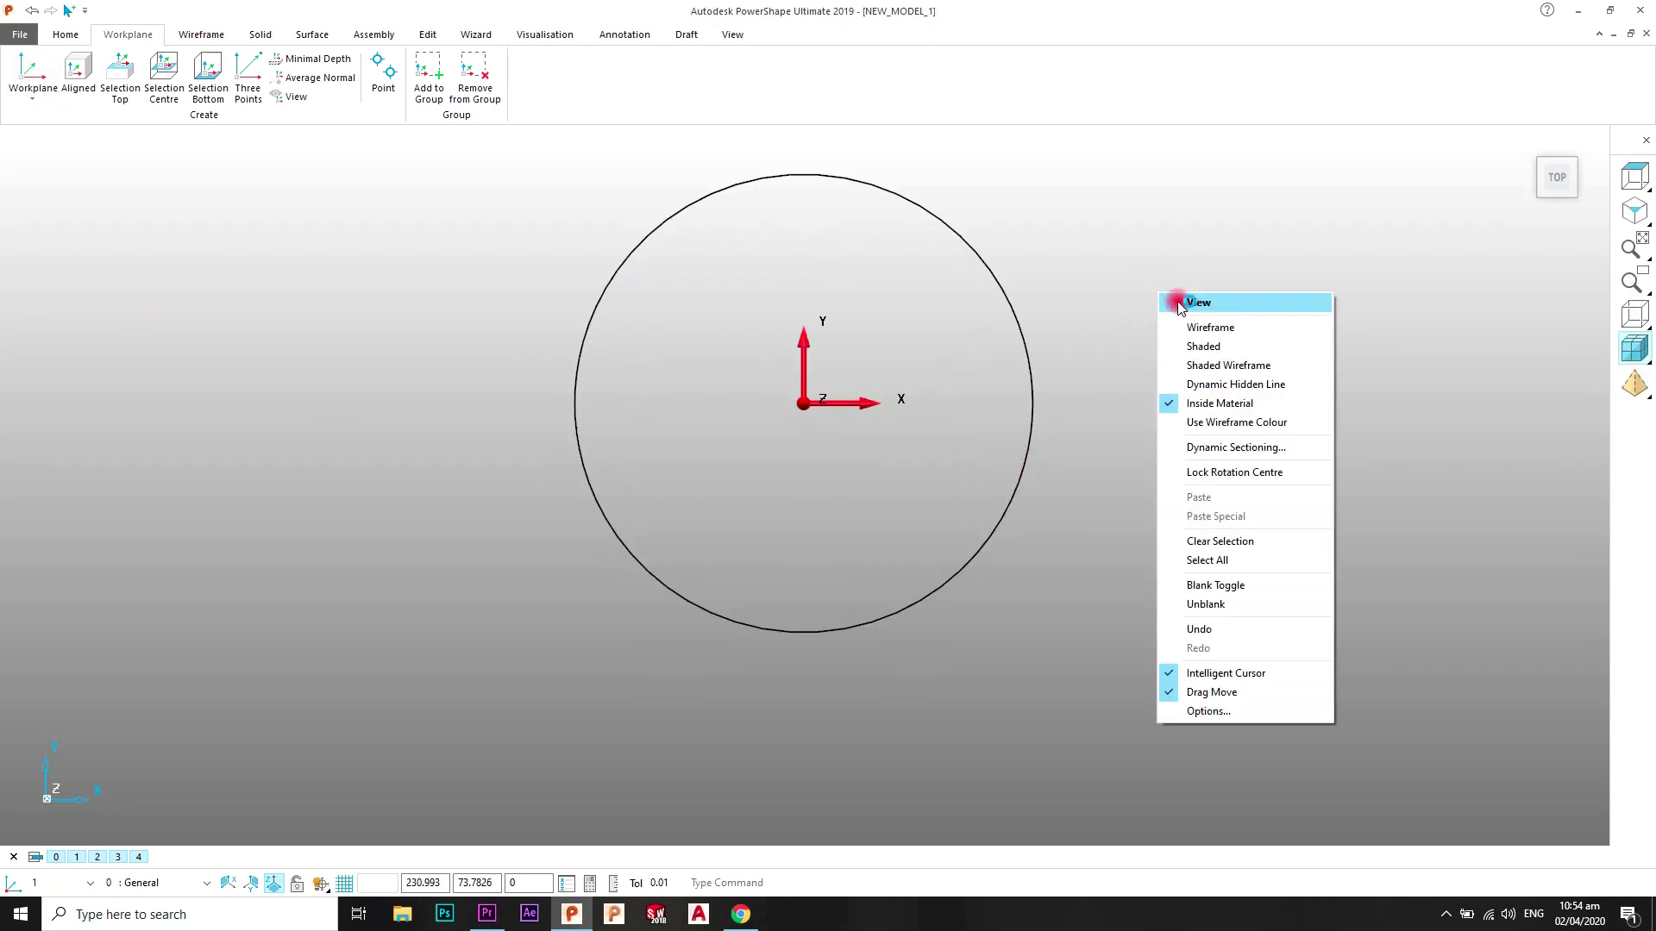
{"action": "left_click", "coordinate": [971, 434]}
{"action": "scroll", "coordinate": [803, 487], "scroll_direction": "down", "scroll_amount": 3}
{"action": "scroll", "coordinate": [774, 634], "scroll_direction": "up", "scroll_amount": 2}
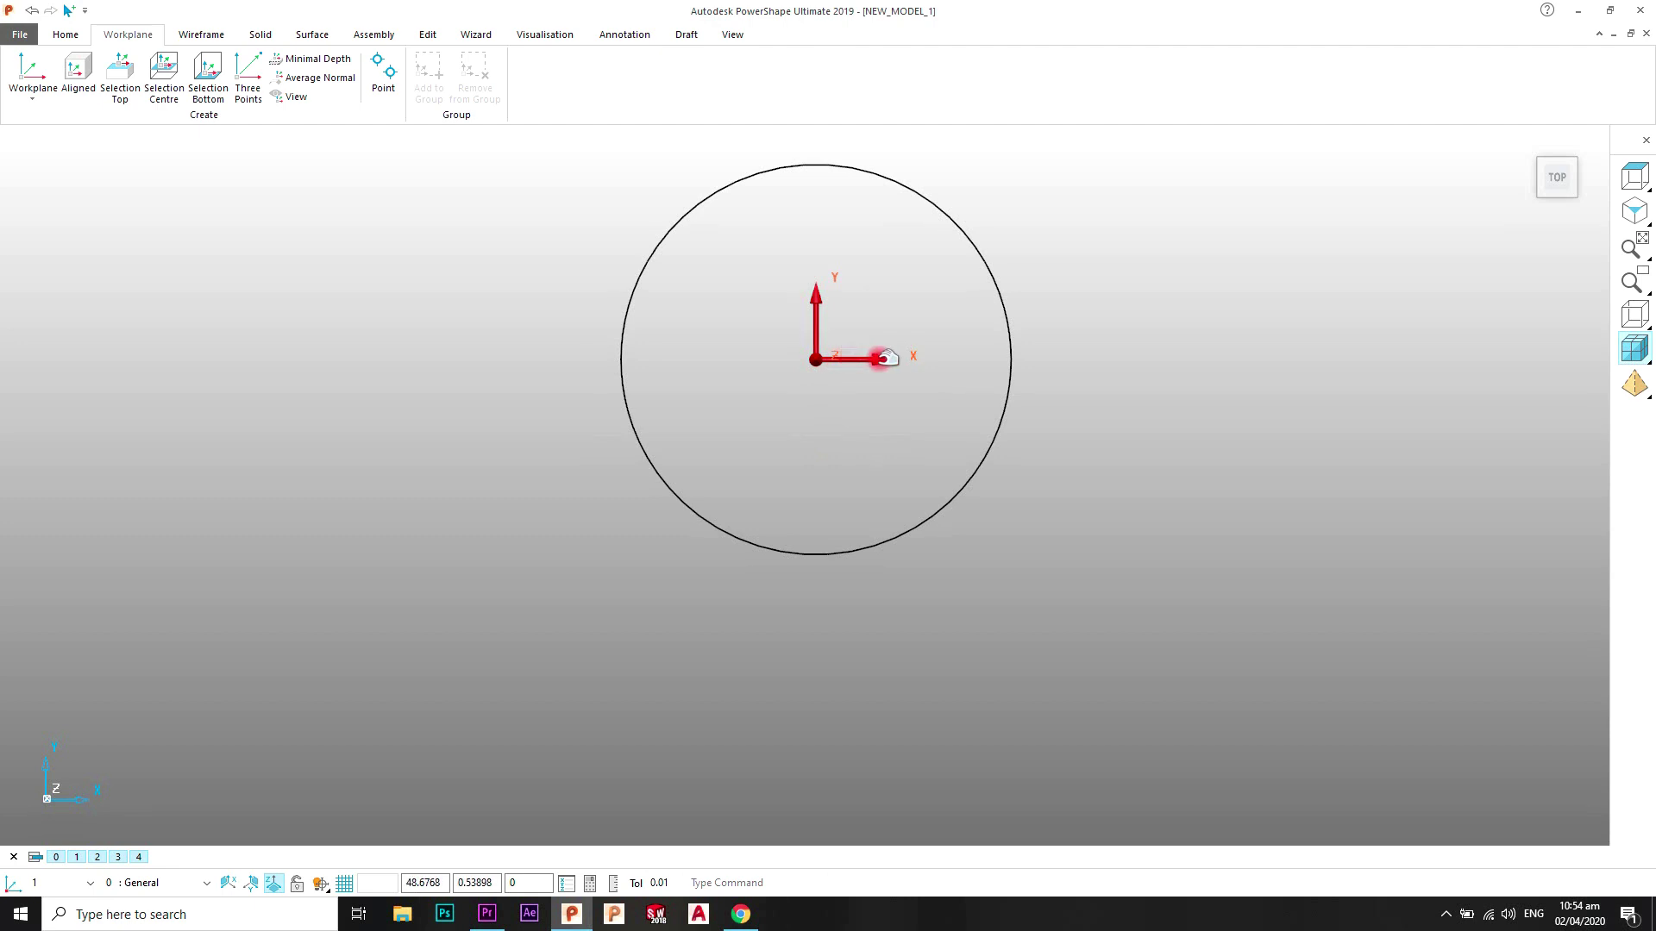
Step: Move the workplane -200 along the Y axis from the circle's centre
{"action": "left_click", "coordinate": [887, 359]}
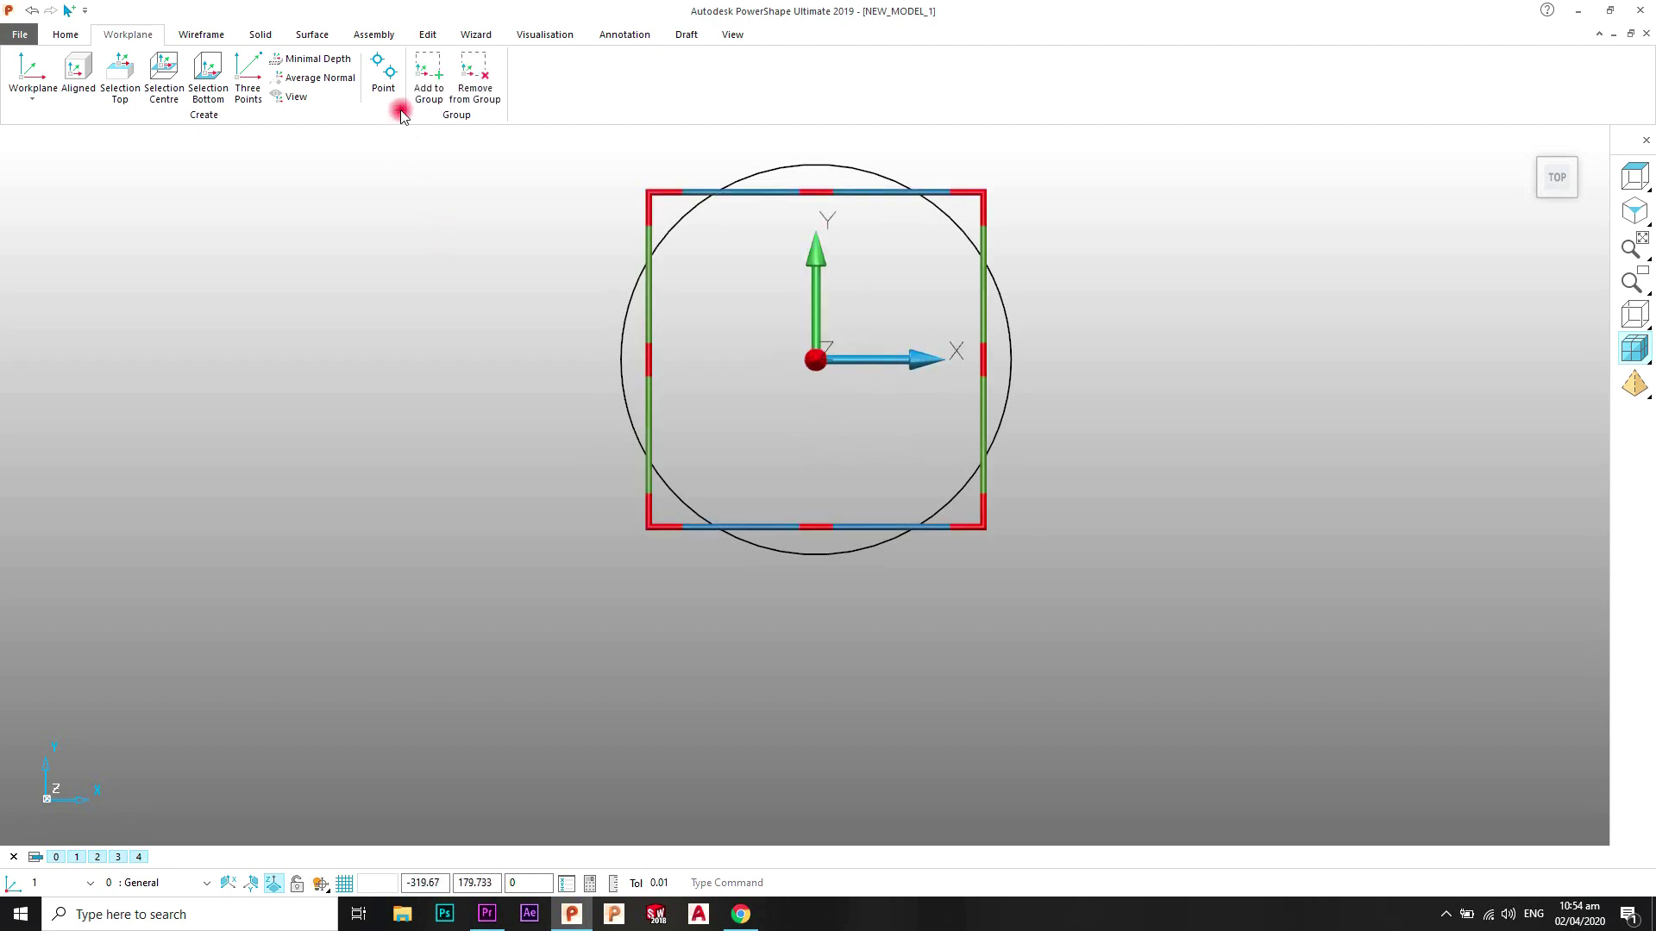
{"action": "left_click", "coordinate": [428, 34]}
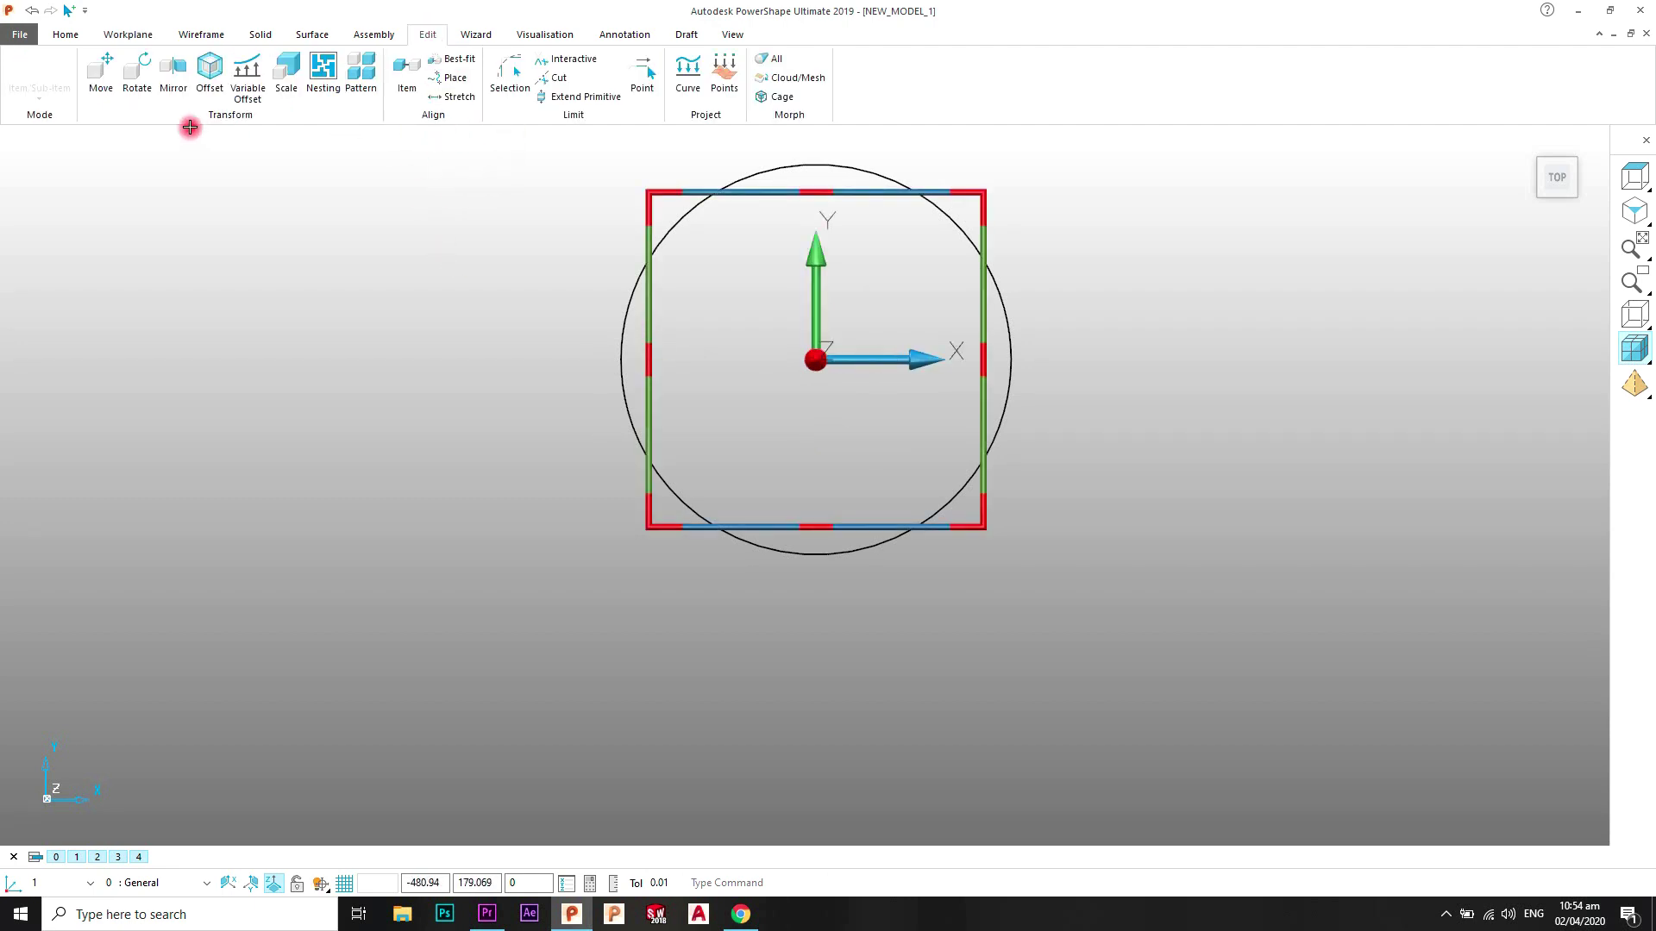
{"action": "left_click", "coordinate": [101, 85]}
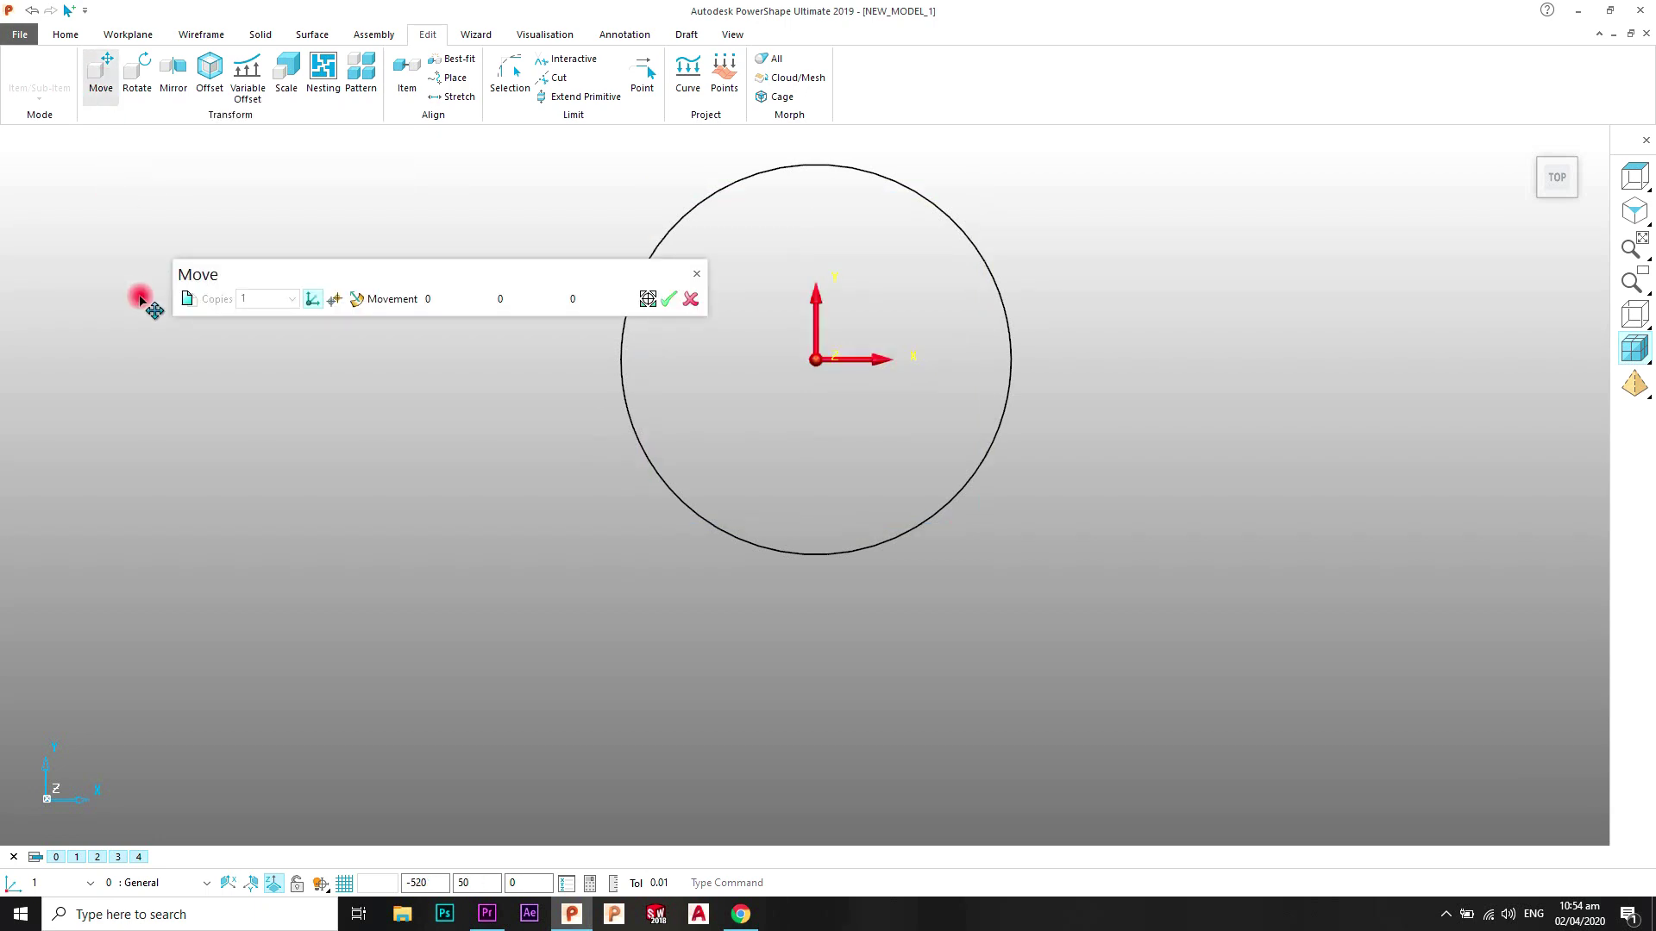
{"action": "left_click_drag", "start_coordinate": [503, 280], "coordinate": [379, 253]}
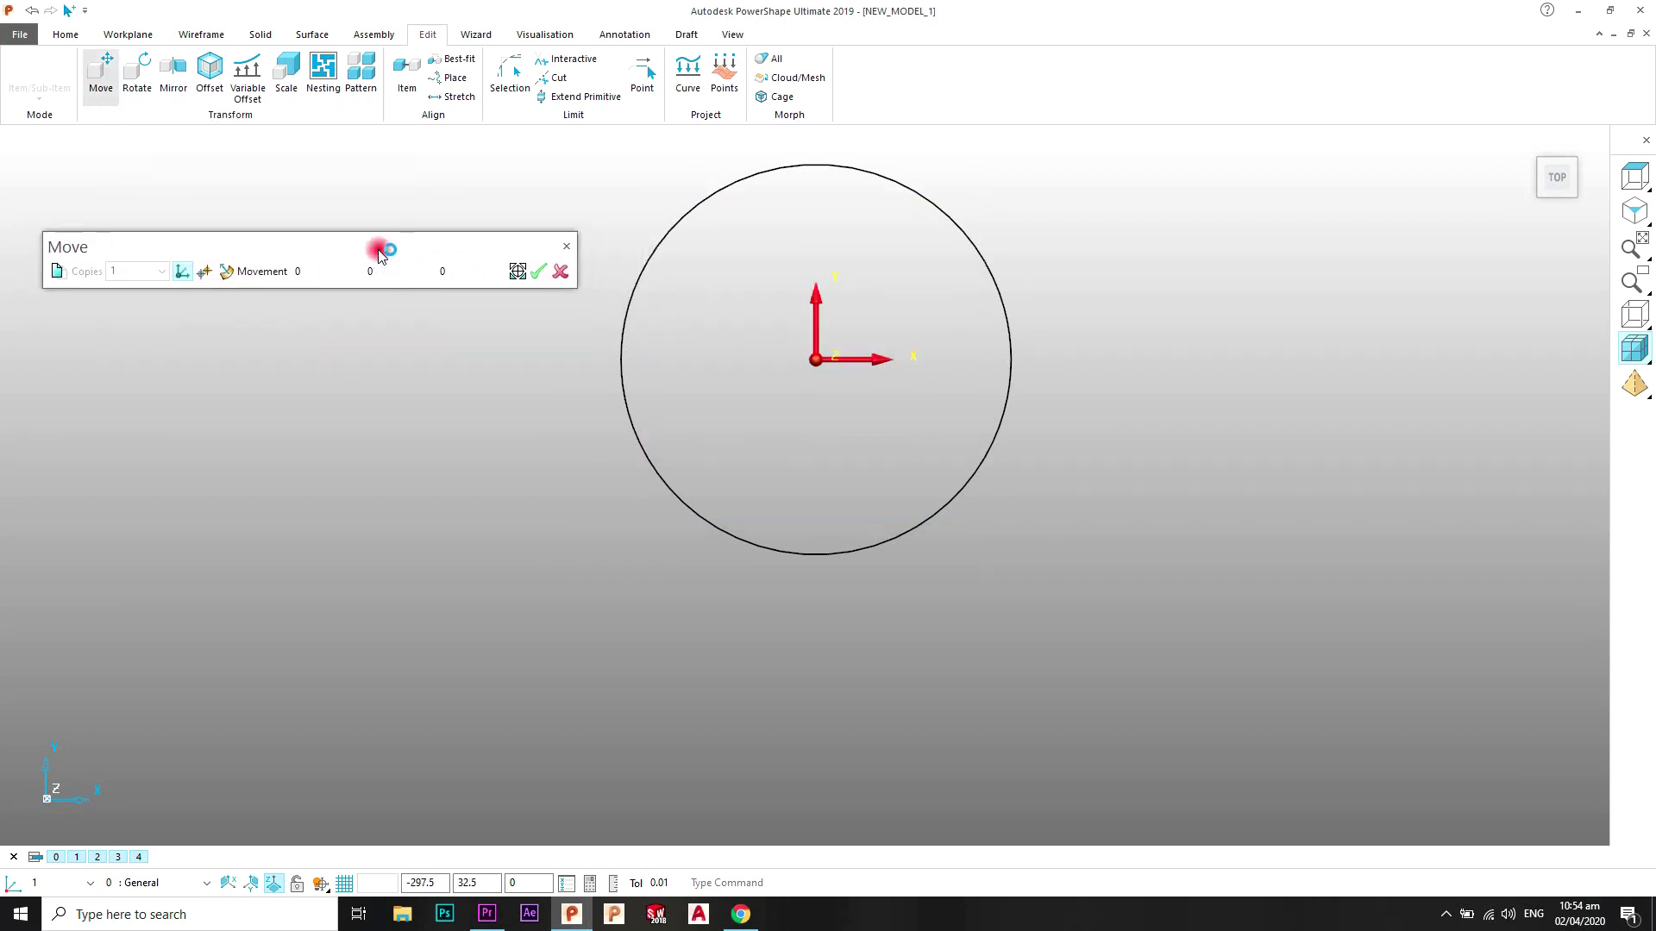
{"action": "left_click", "coordinate": [326, 271]}
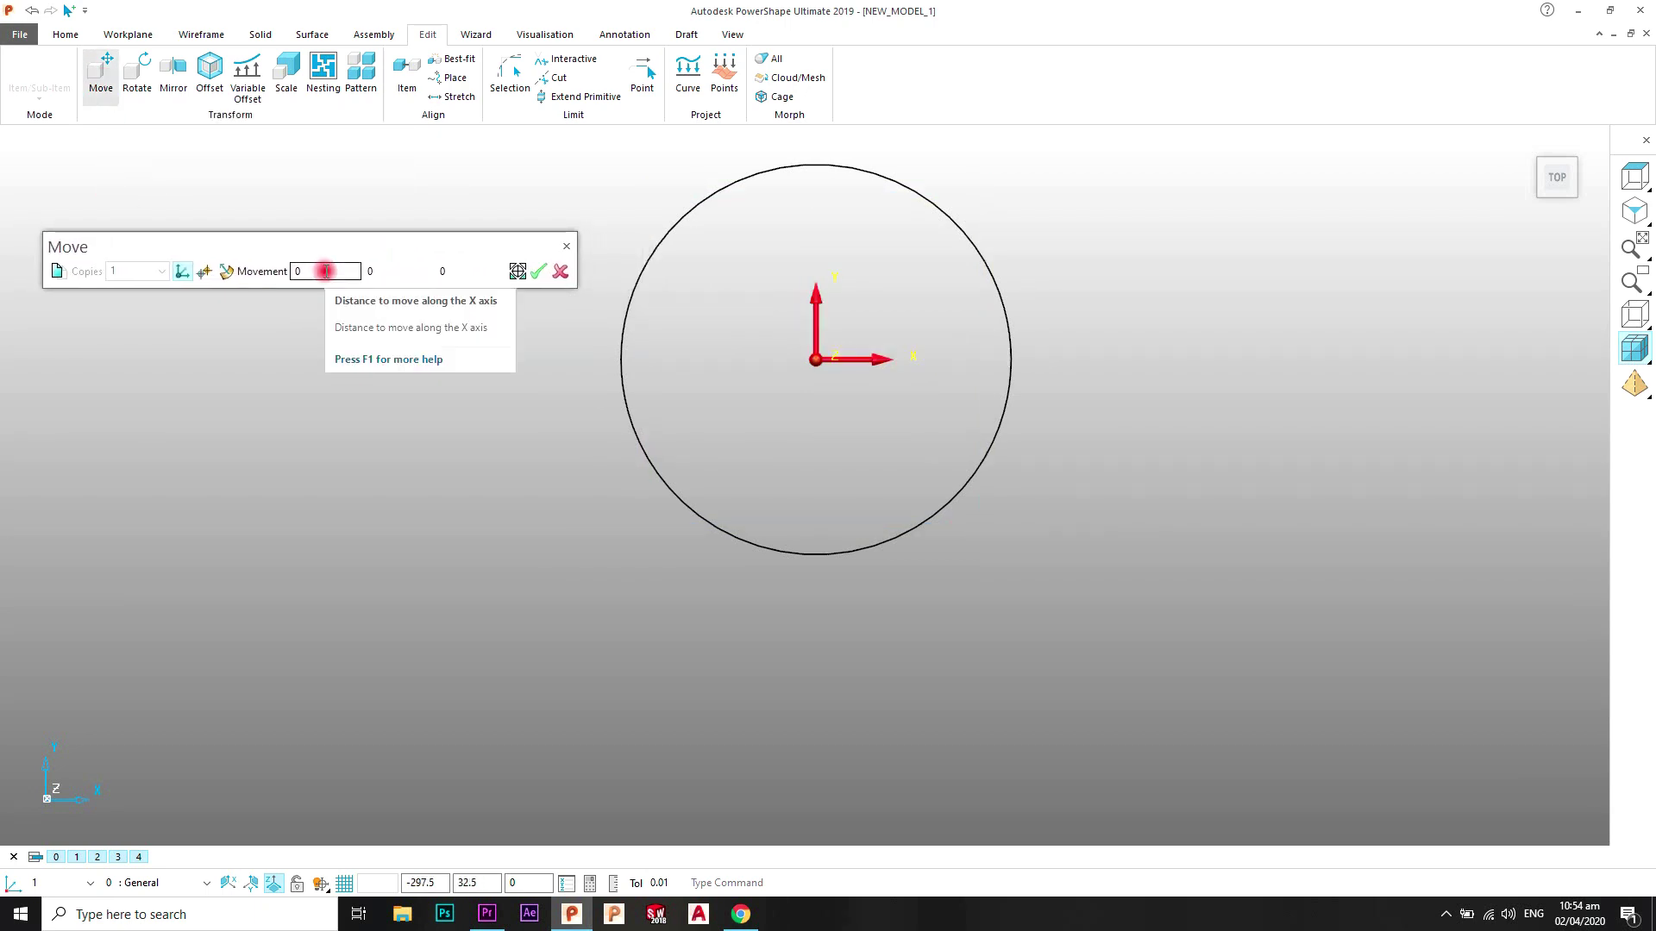
{"action": "left_click", "coordinate": [372, 272]}
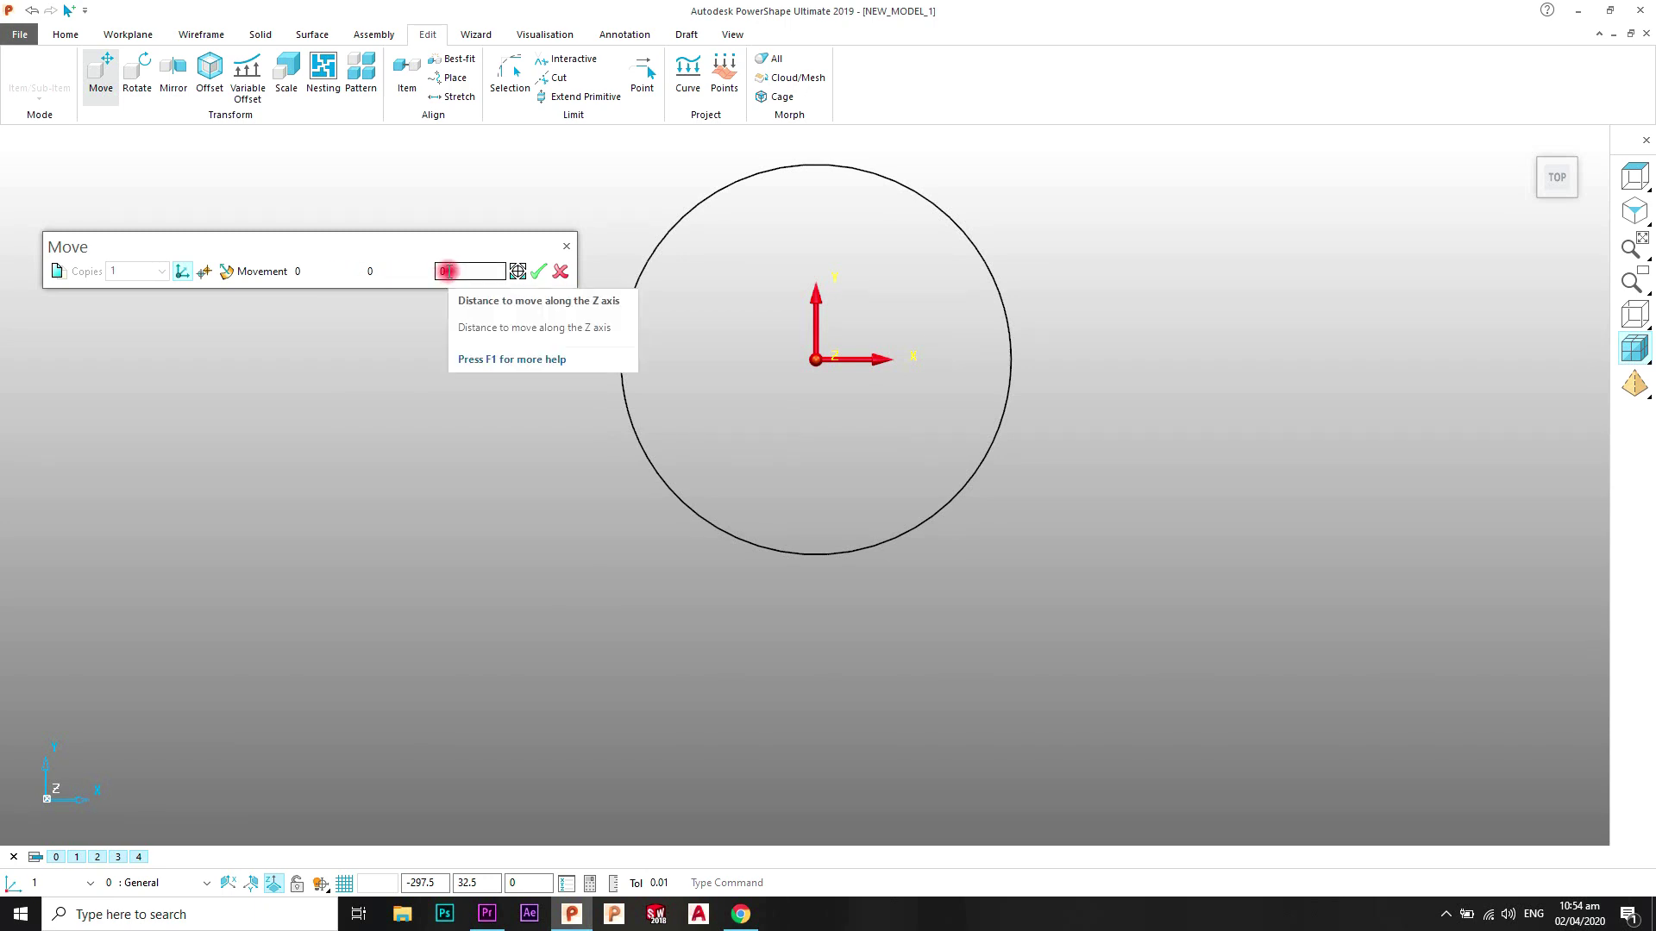
{"action": "left_click", "coordinate": [797, 369]}
{"action": "left_click", "coordinate": [833, 646]}
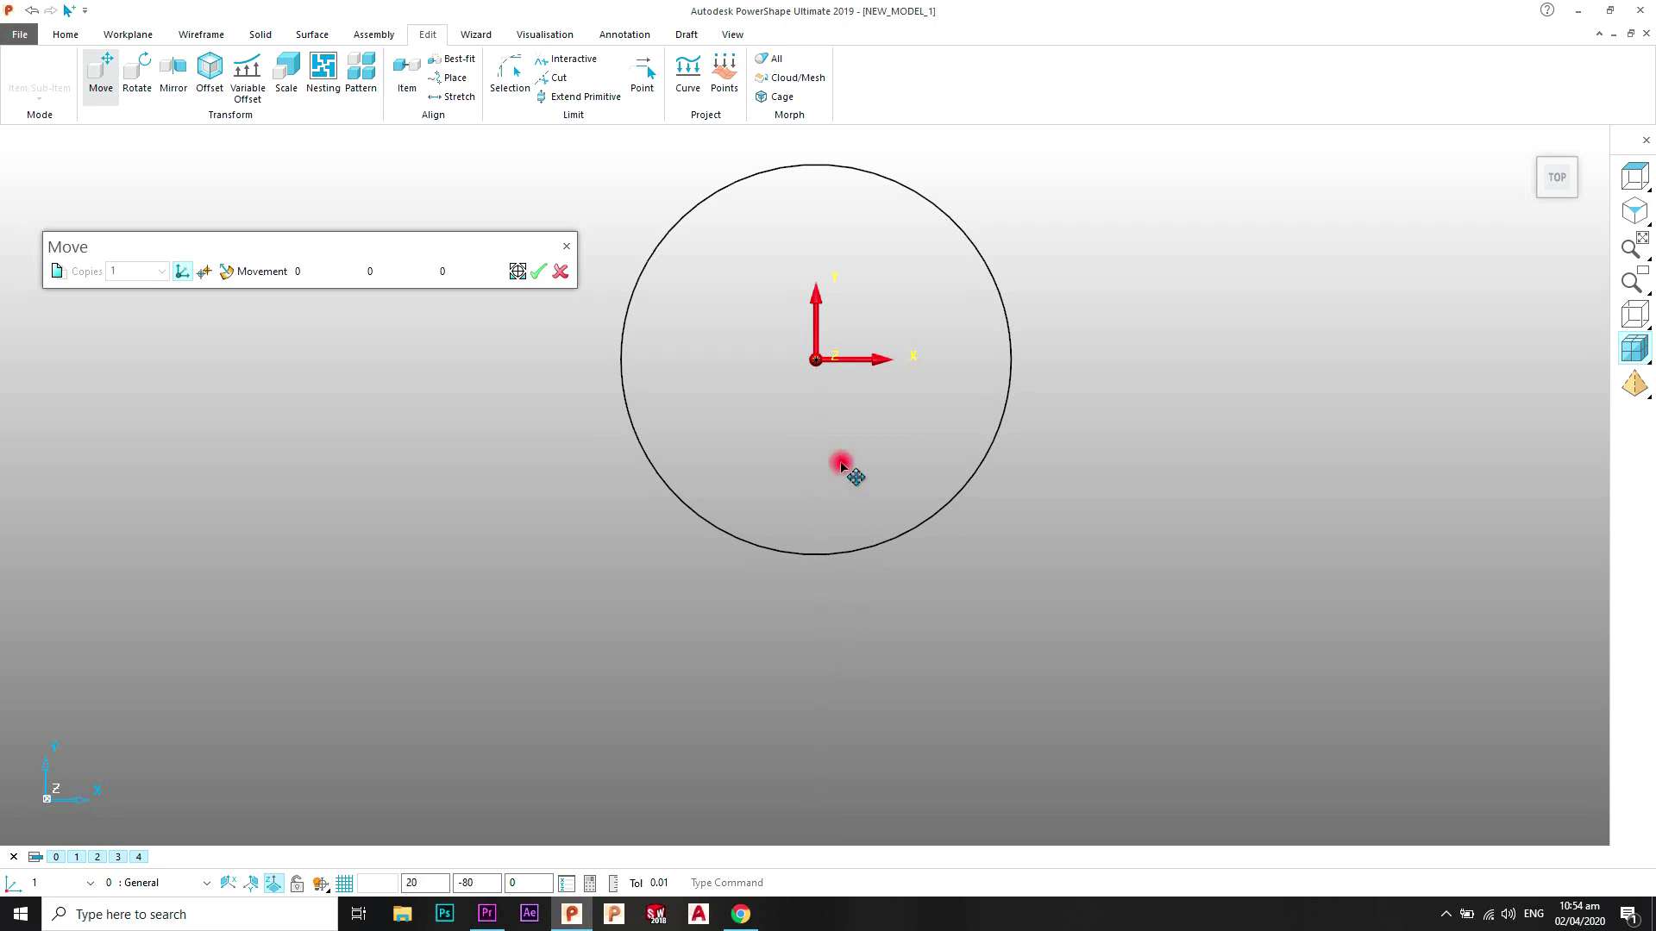
{"action": "left_click", "coordinate": [409, 270]}
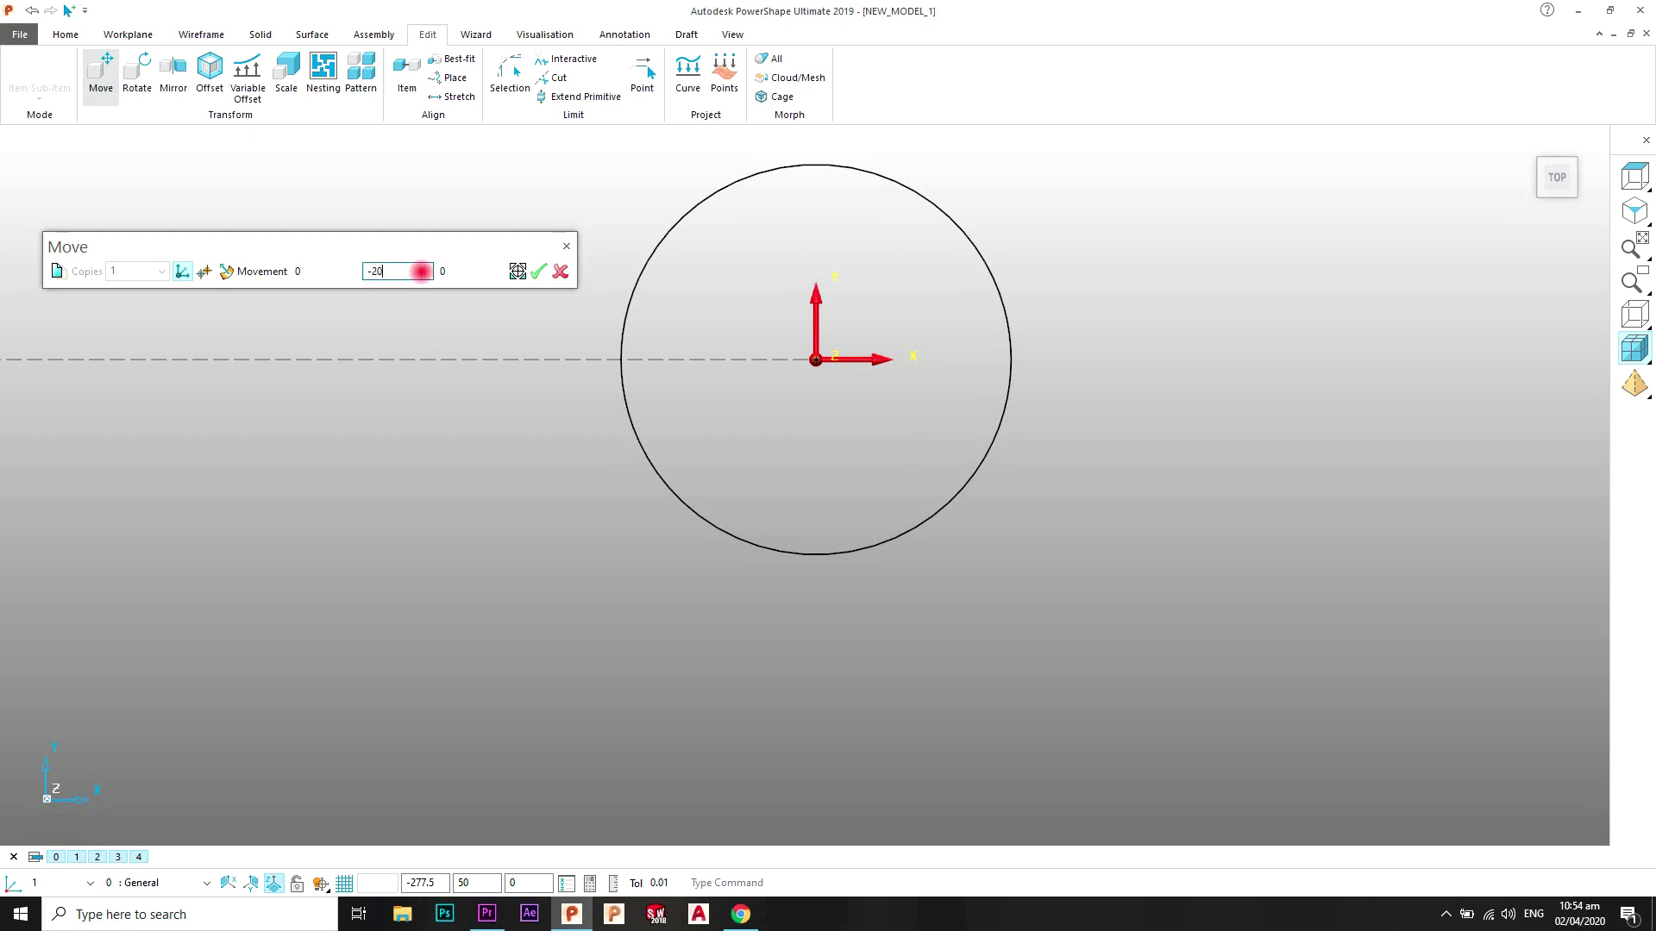
{"action": "key", "text": "Return"}
{"action": "left_click", "coordinate": [540, 272]}
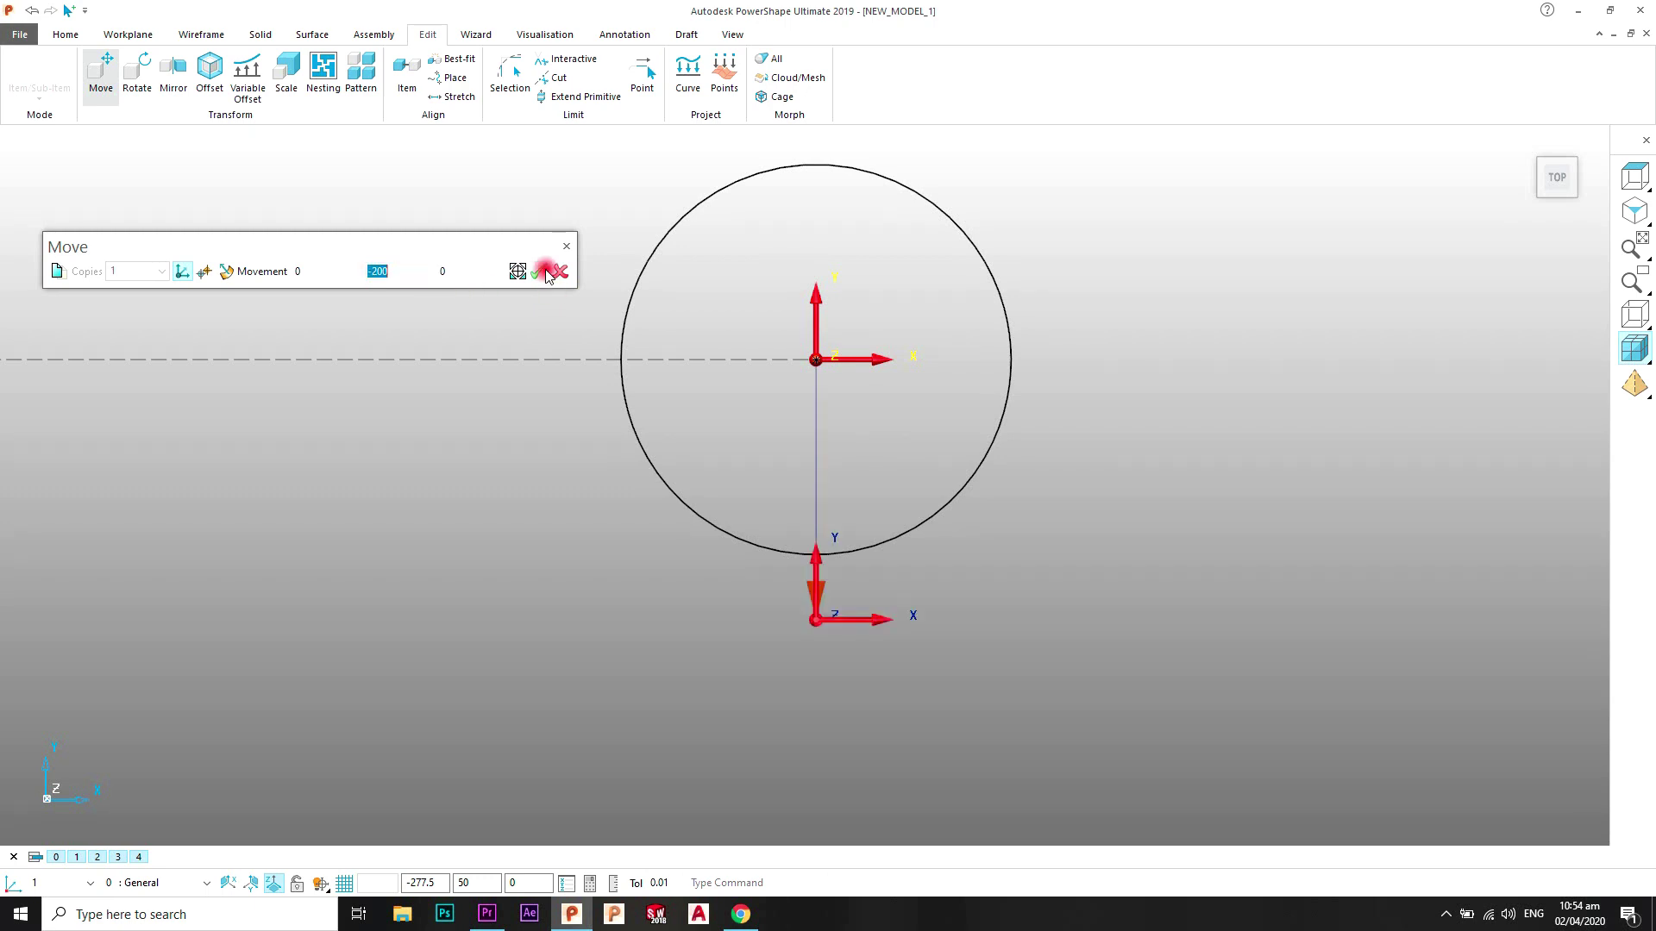
{"action": "left_click", "coordinate": [558, 275]}
{"action": "scroll", "coordinate": [785, 504], "scroll_direction": "down", "scroll_amount": 3}
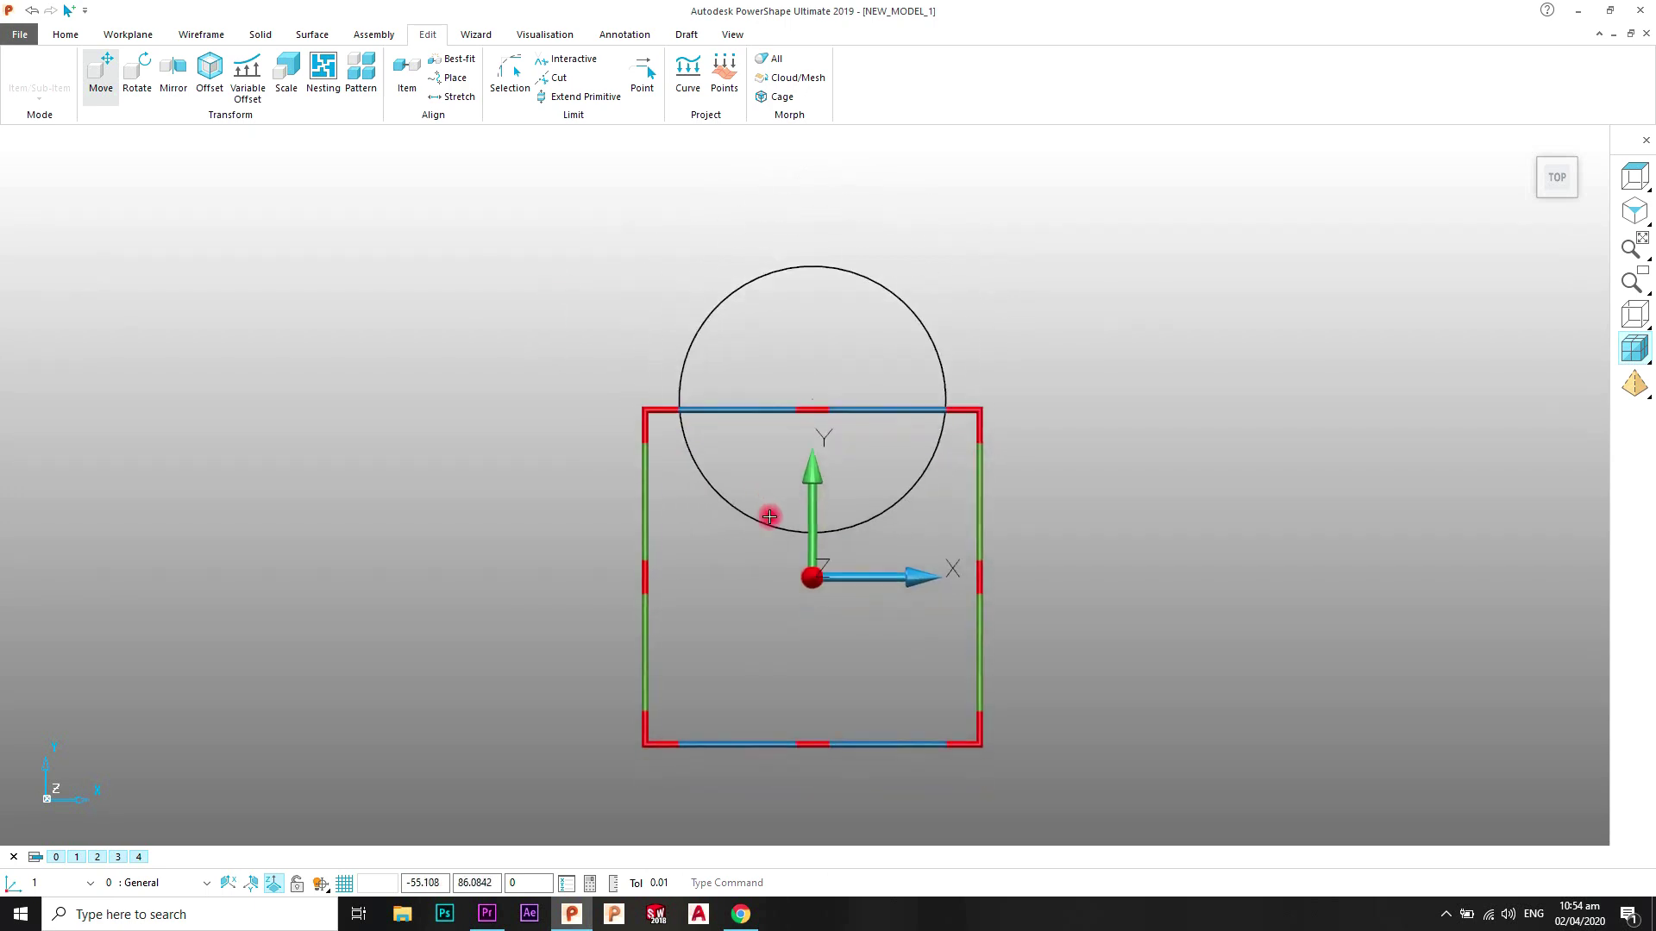
{"action": "scroll", "coordinate": [792, 560], "scroll_direction": "up", "scroll_amount": 2}
{"action": "left_click", "coordinate": [1179, 308]}
Step: Draw a single vertical line about 110 long below the workplane, starting at -12, -150
{"action": "scroll", "coordinate": [719, 492], "scroll_direction": "up", "scroll_amount": 2}
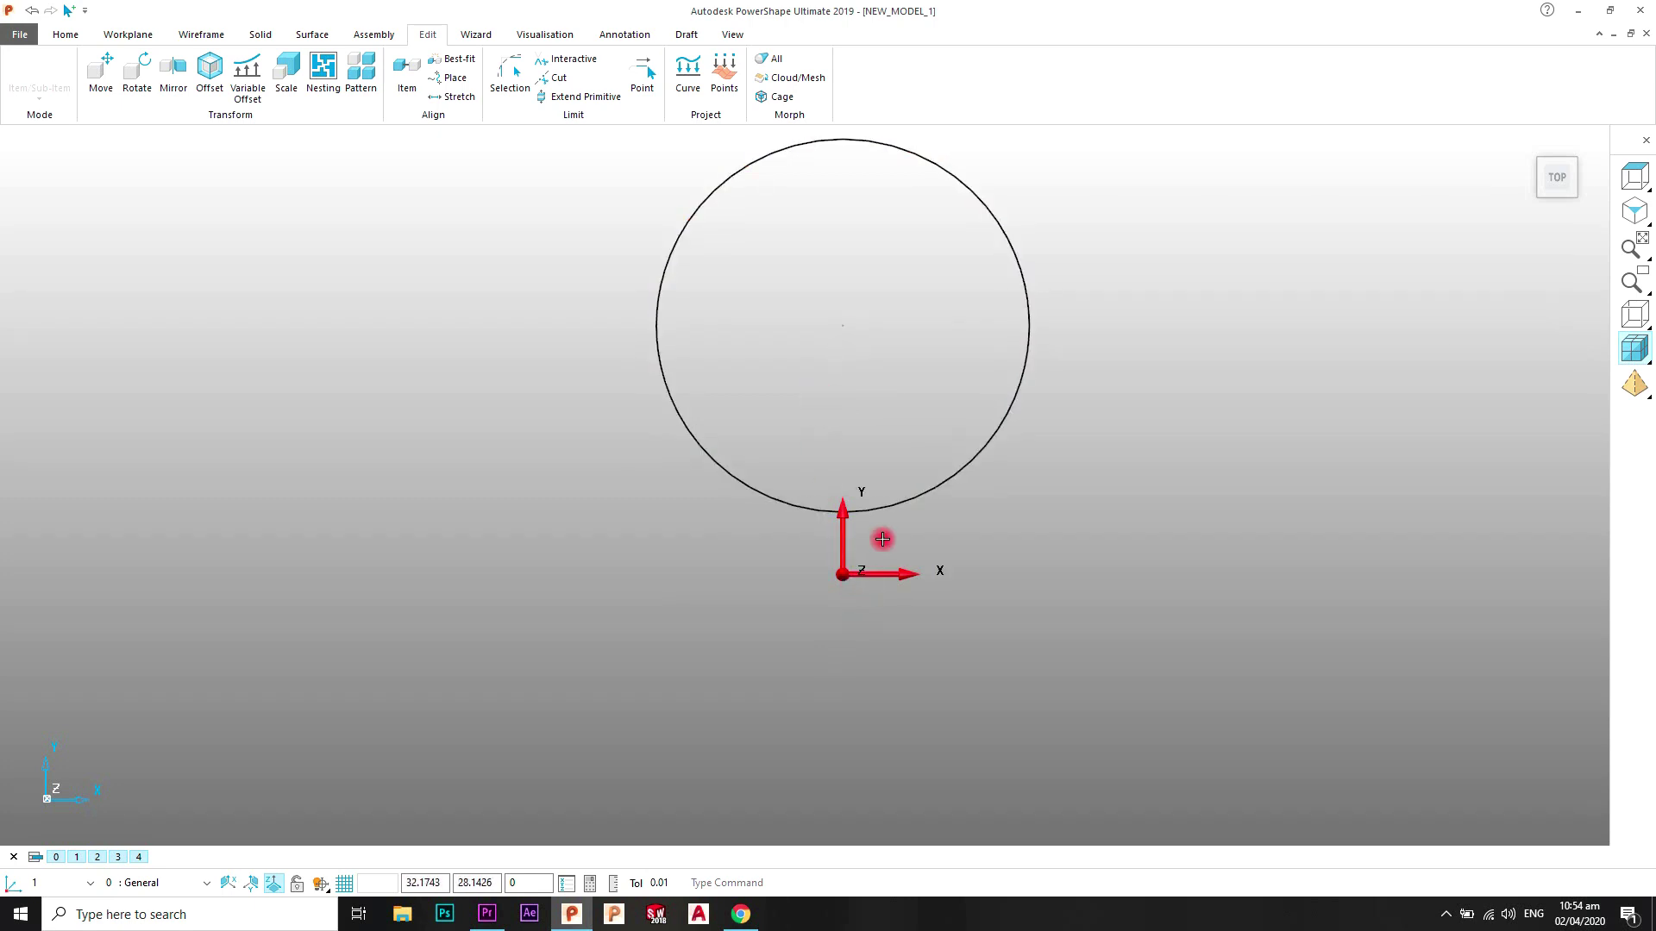
{"action": "scroll", "coordinate": [882, 539], "scroll_direction": "down", "scroll_amount": 1}
{"action": "scroll", "coordinate": [882, 539], "scroll_direction": "down", "scroll_amount": 3}
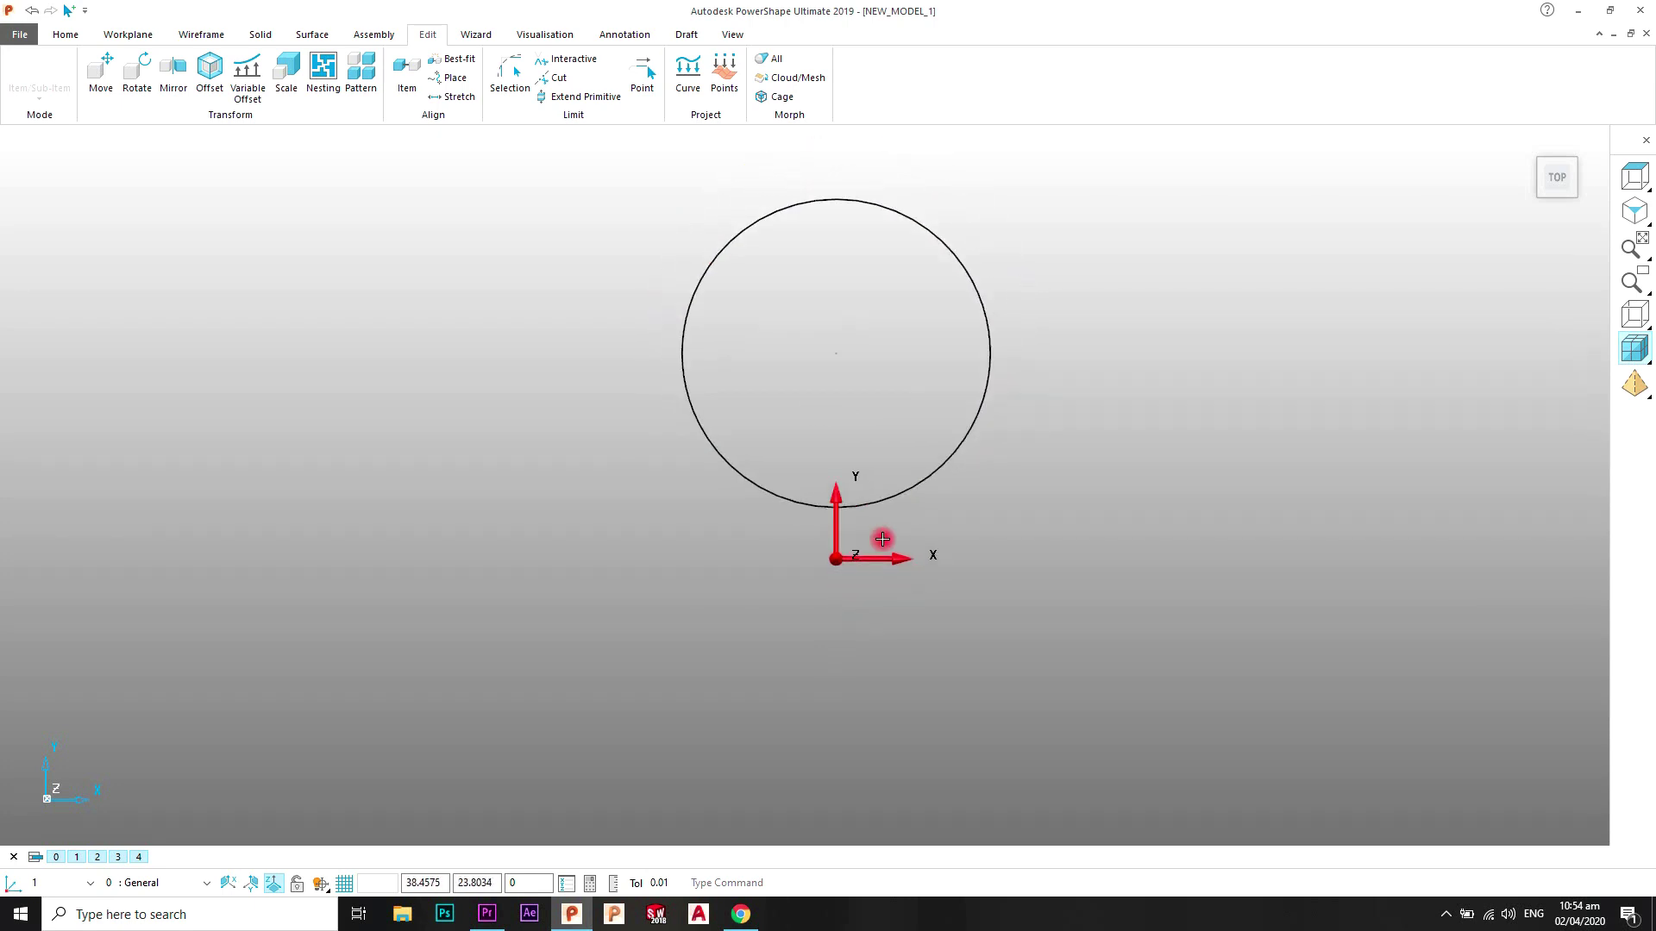
{"action": "scroll", "coordinate": [880, 610], "scroll_direction": "up", "scroll_amount": 3}
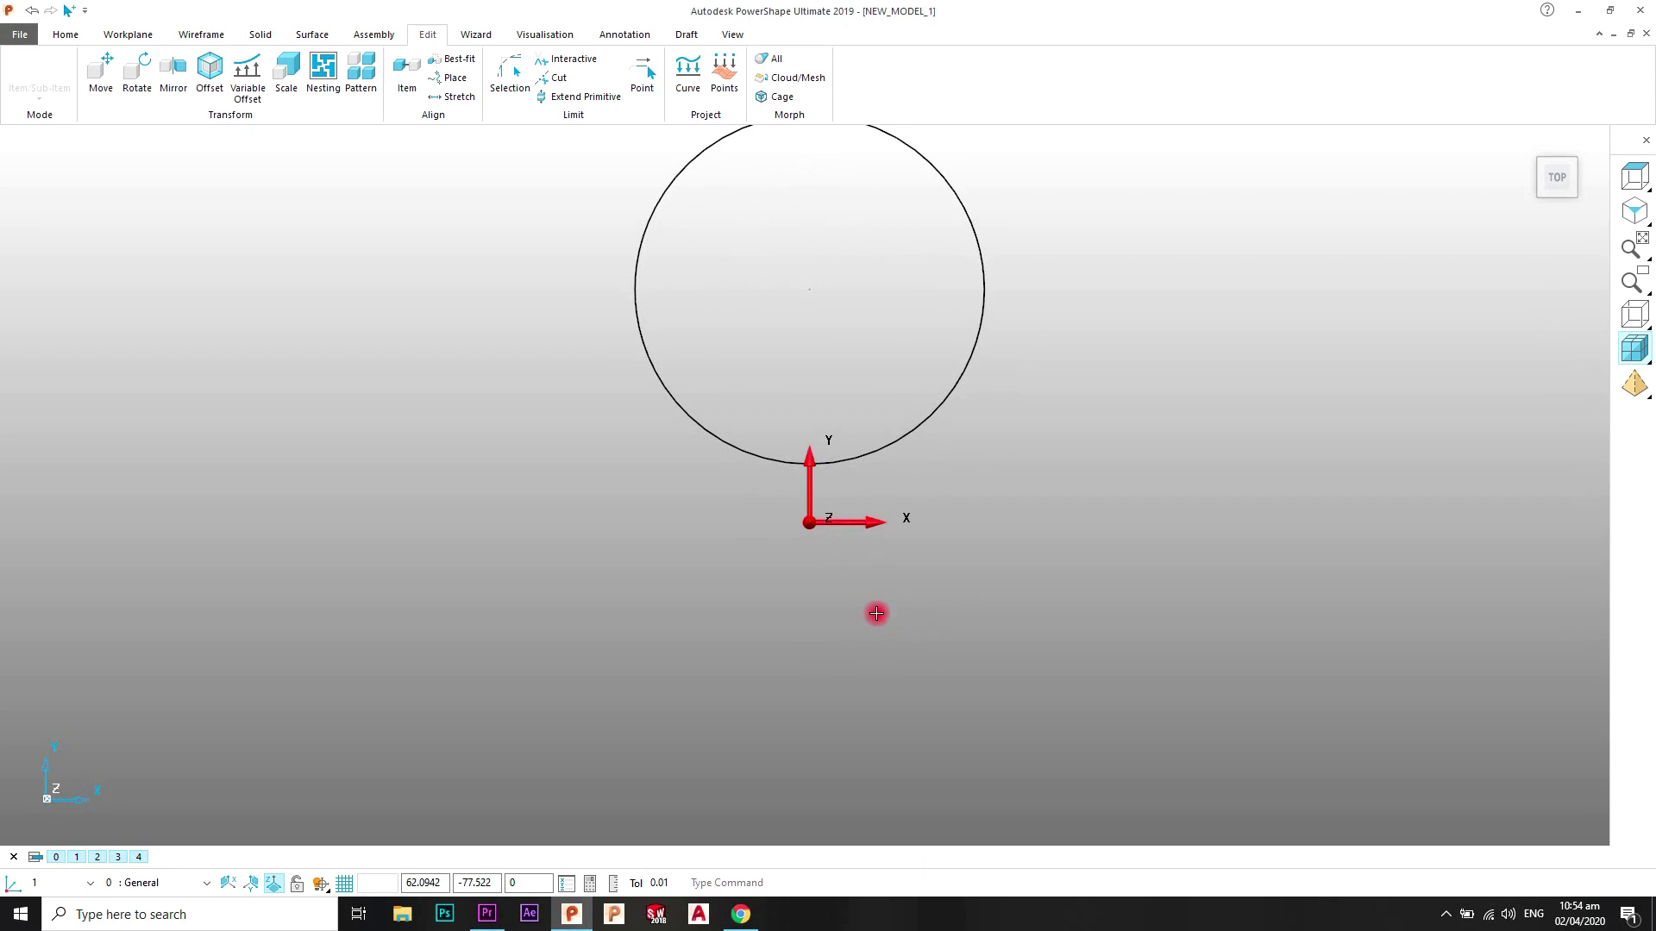
{"action": "left_click", "coordinate": [212, 40]}
{"action": "left_click", "coordinate": [24, 98]}
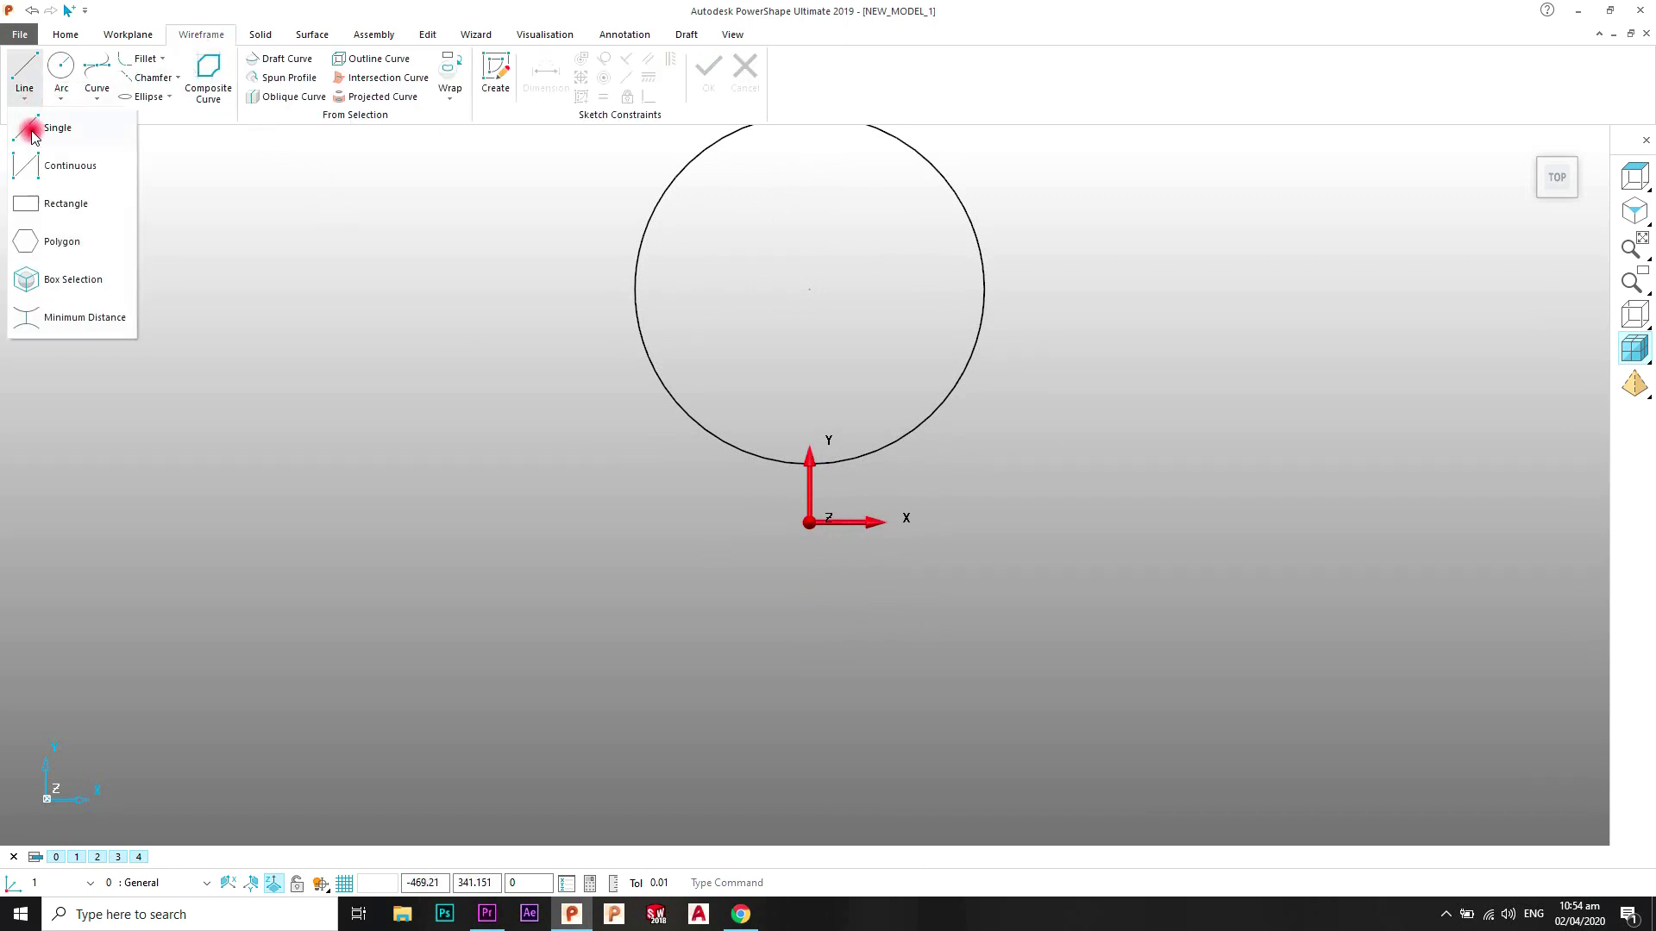
{"action": "left_click", "coordinate": [26, 122]}
{"action": "scroll", "coordinate": [752, 587], "scroll_direction": "down", "scroll_amount": 2}
{"action": "scroll", "coordinate": [774, 614], "scroll_direction": "up", "scroll_amount": 1}
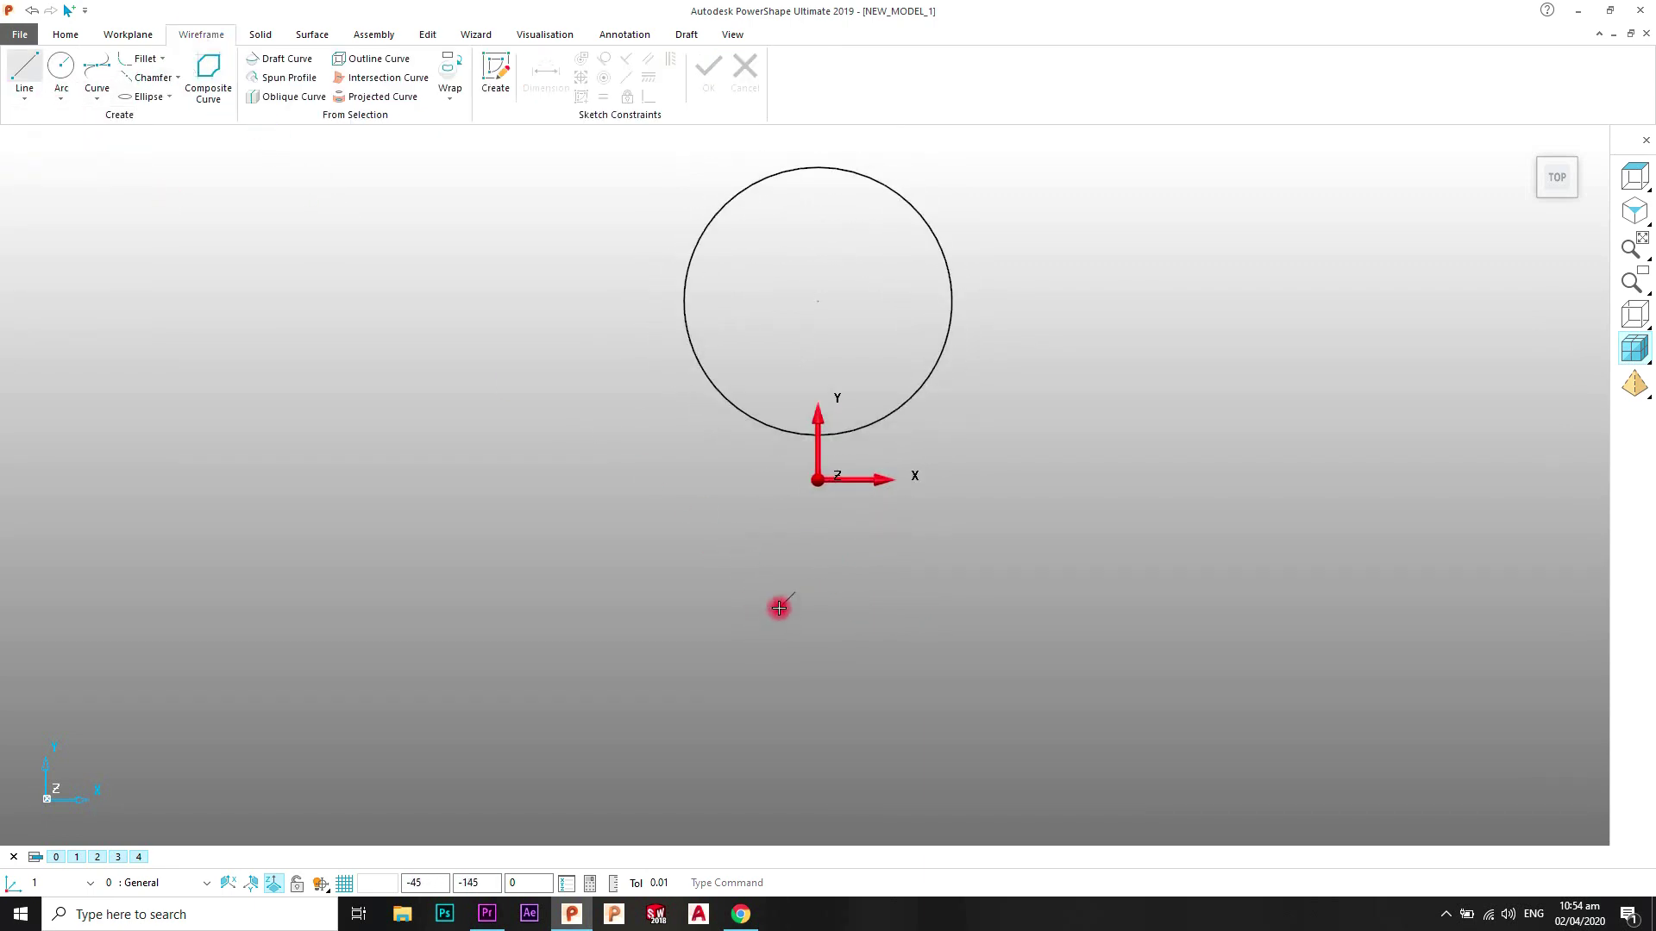
{"action": "left_click", "coordinate": [779, 880]}
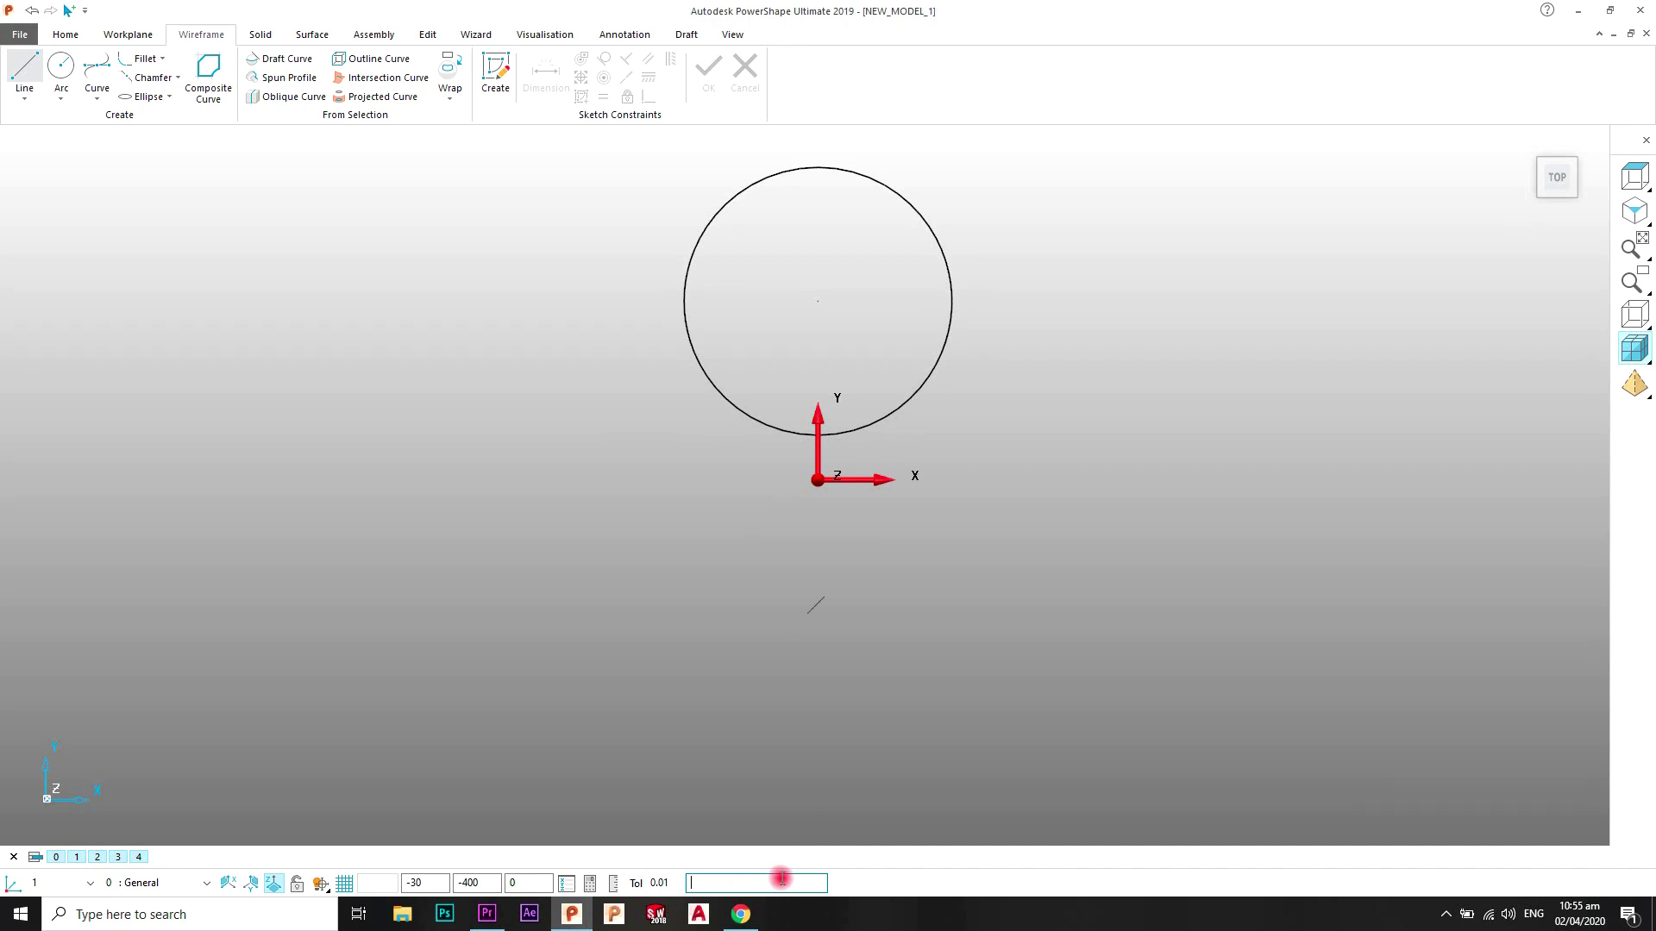
{"action": "scroll", "coordinate": [863, 660], "scroll_direction": "down", "scroll_amount": 4}
{"action": "scroll", "coordinate": [814, 664], "scroll_direction": "up", "scroll_amount": 5}
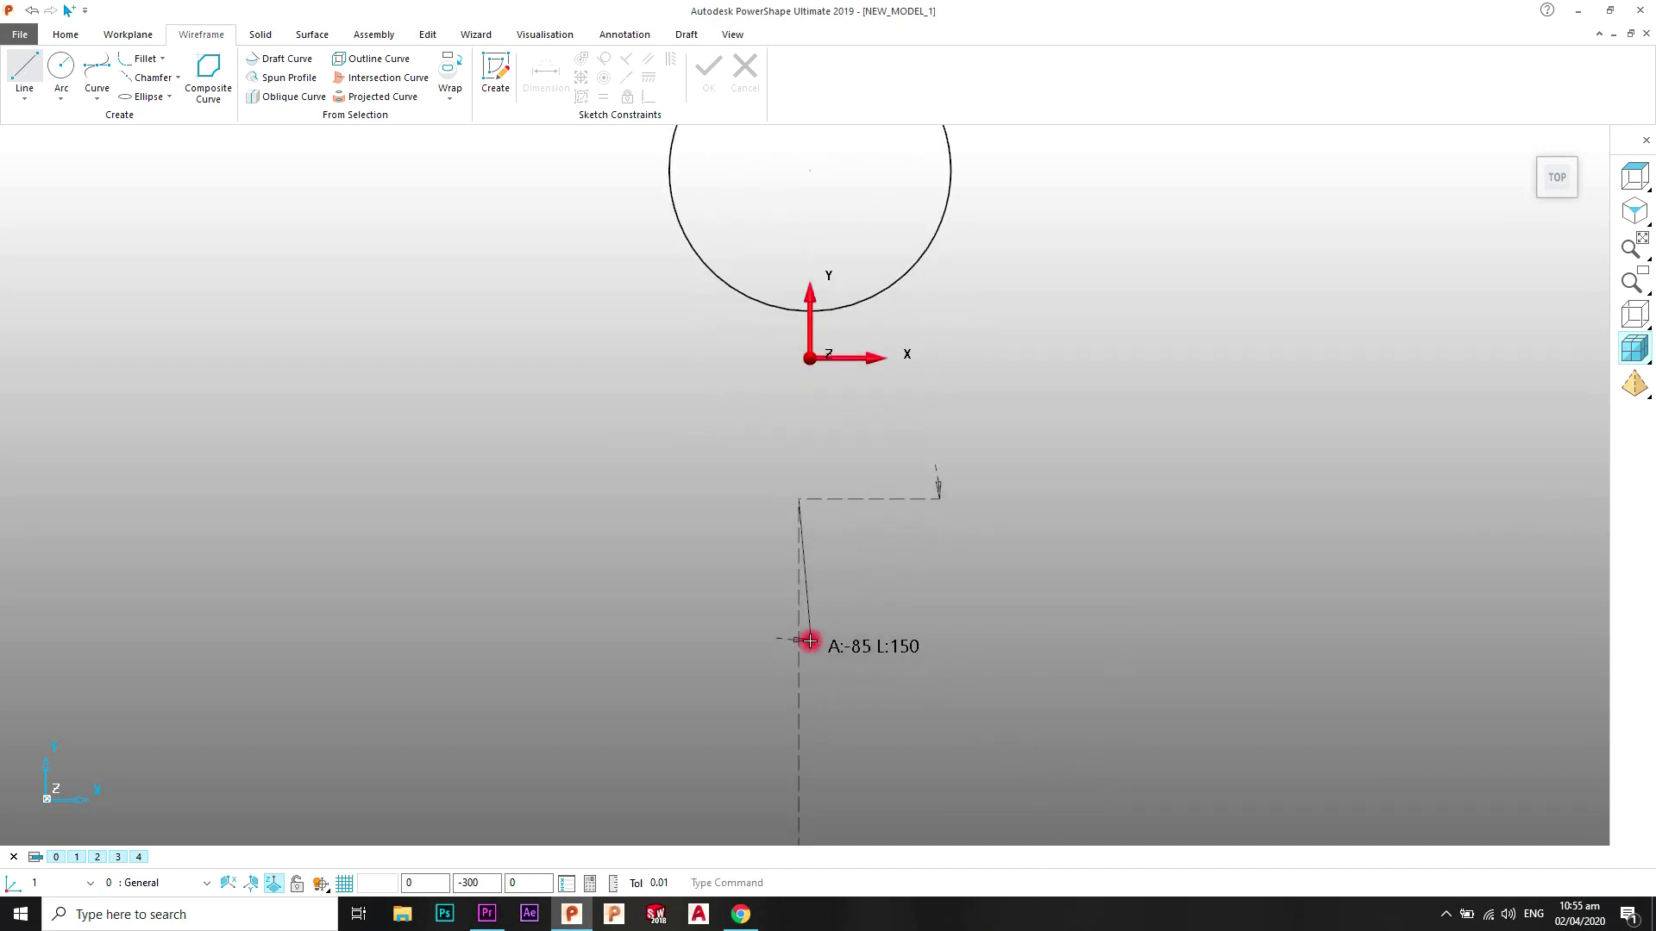
{"action": "scroll", "coordinate": [798, 617], "scroll_direction": "up", "scroll_amount": 1}
{"action": "left_click", "coordinate": [798, 594]}
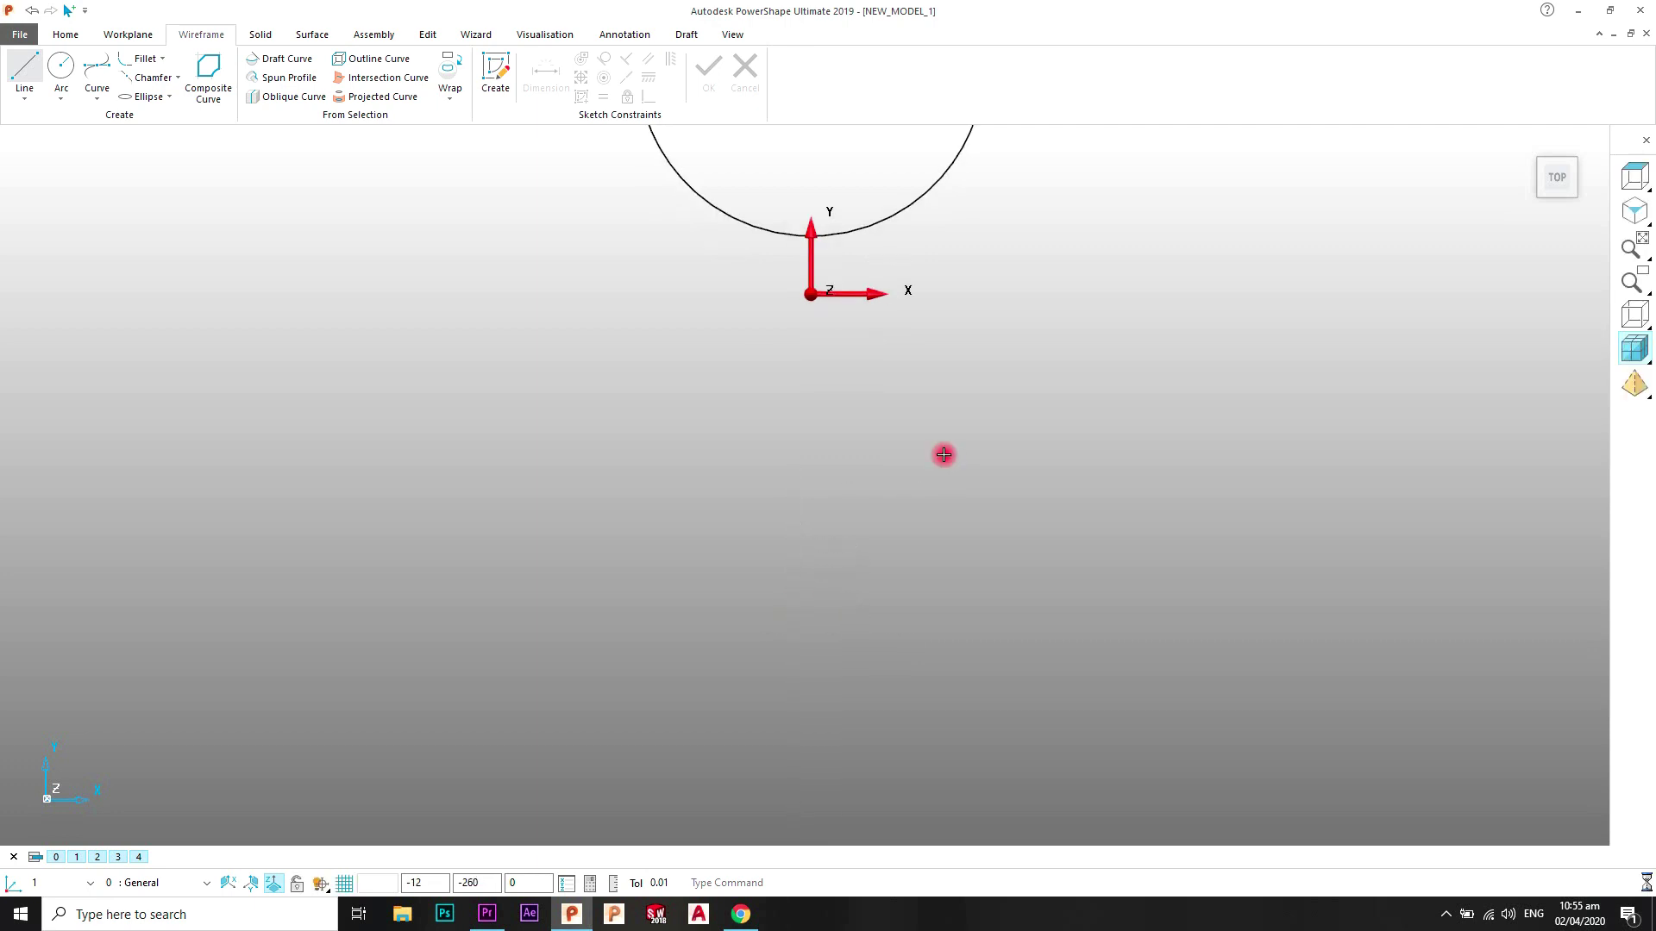
{"action": "right_click", "coordinate": [1076, 301]}
{"action": "left_click", "coordinate": [1095, 302]}
Step: Set the vertical line's length to 70
{"action": "scroll", "coordinate": [801, 522], "scroll_direction": "up", "scroll_amount": 2}
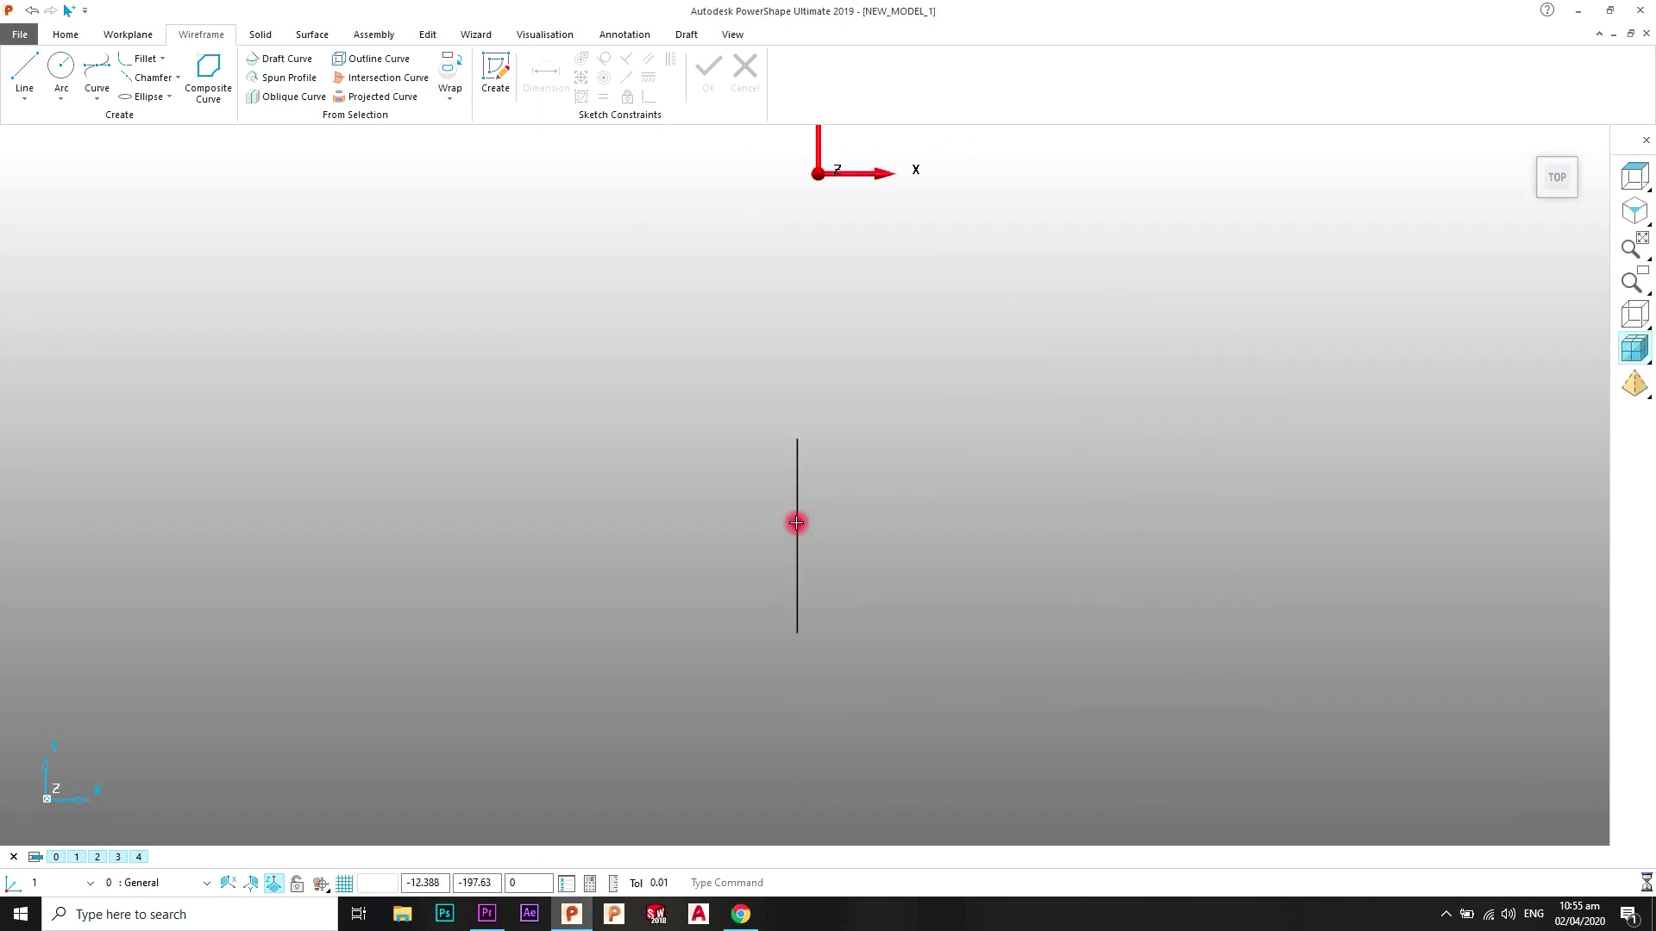
{"action": "double_click", "coordinate": [798, 522]}
{"action": "left_click_drag", "start_coordinate": [1031, 417], "coordinate": [1162, 379]}
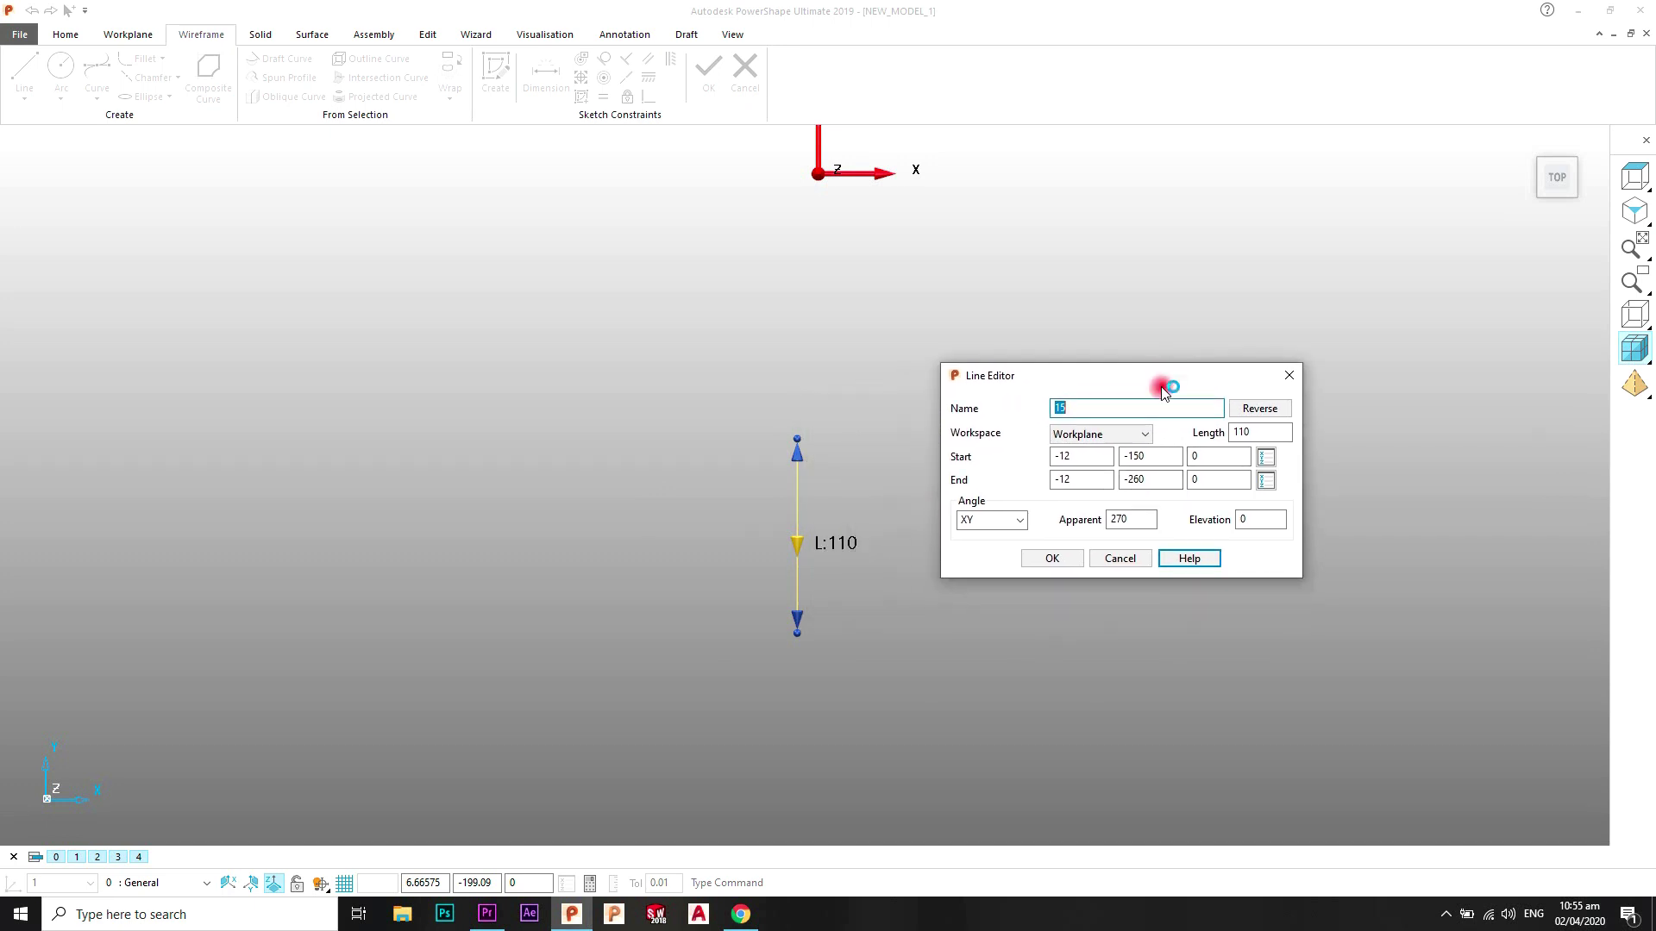
{"action": "double_click", "coordinate": [1248, 432]}
{"action": "key", "text": "Return"}
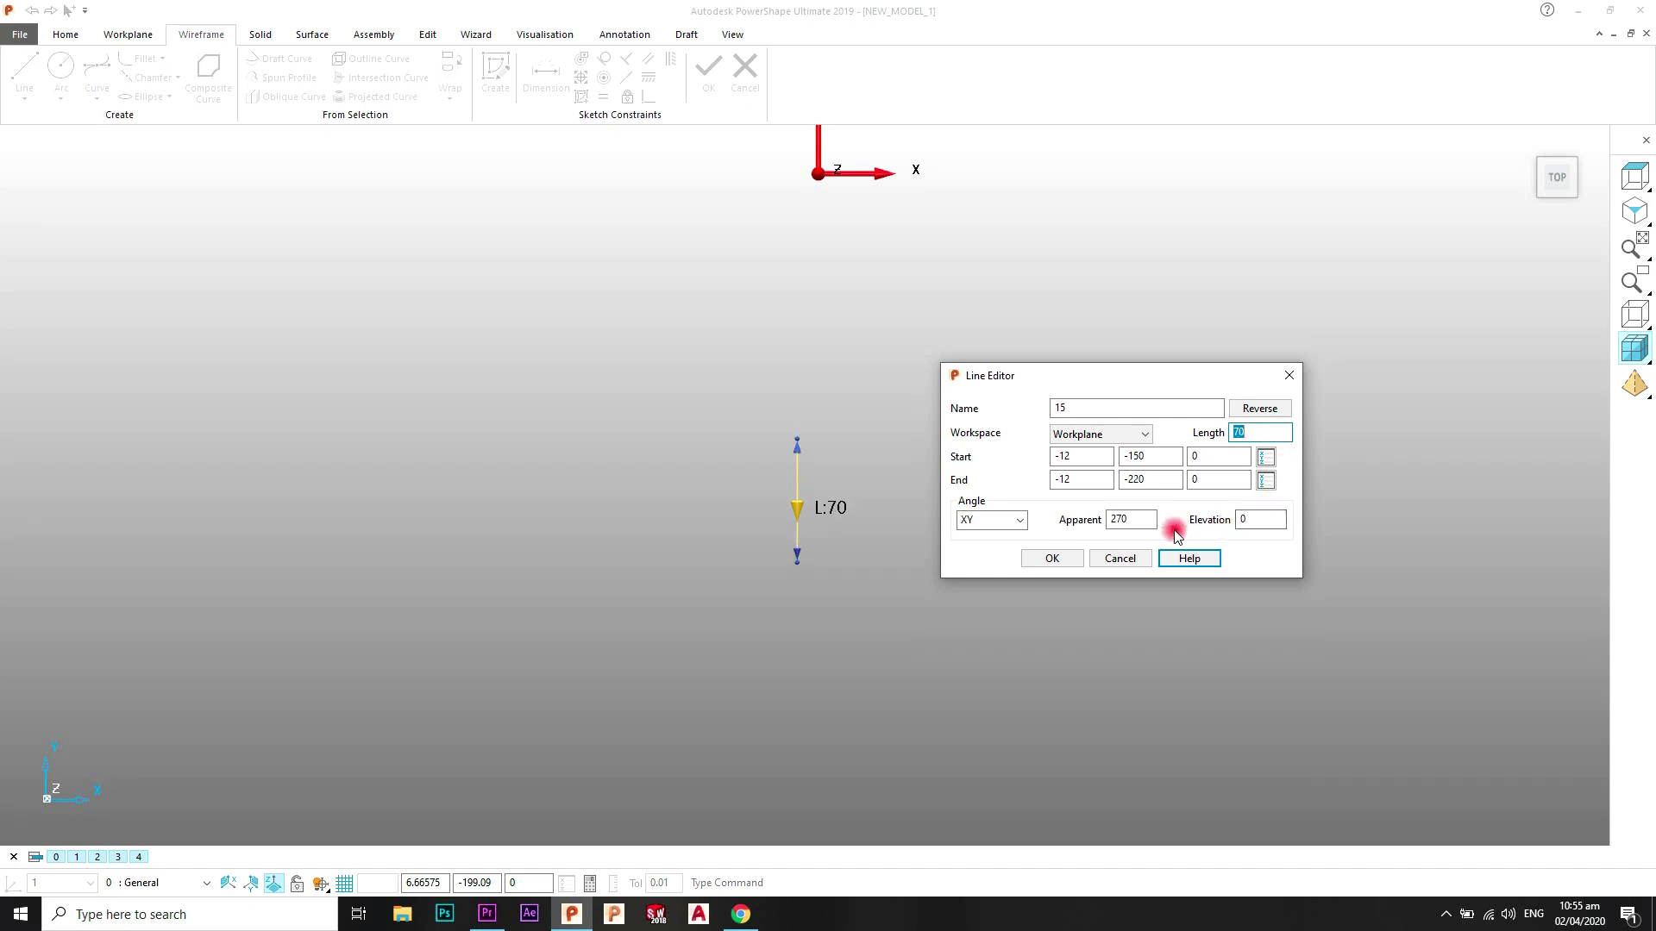
{"action": "left_click", "coordinate": [1055, 557]}
{"action": "scroll", "coordinate": [810, 328], "scroll_direction": "down", "scroll_amount": 8}
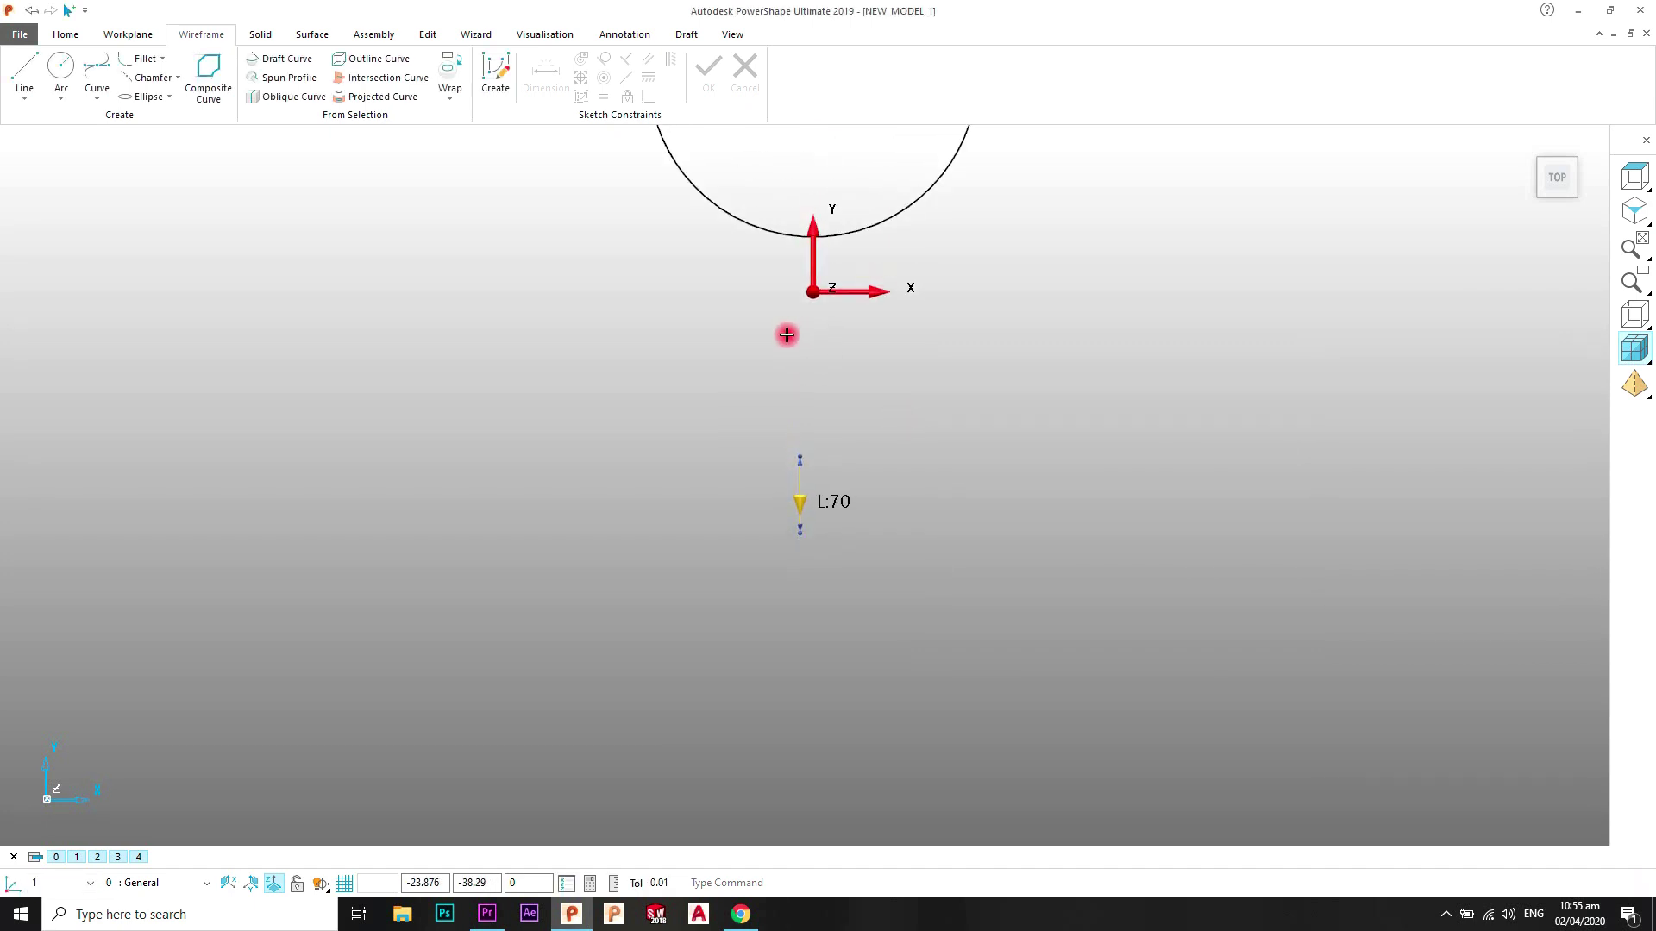
{"action": "scroll", "coordinate": [781, 264], "scroll_direction": "up", "scroll_amount": 2}
{"action": "left_click", "coordinate": [638, 309]}
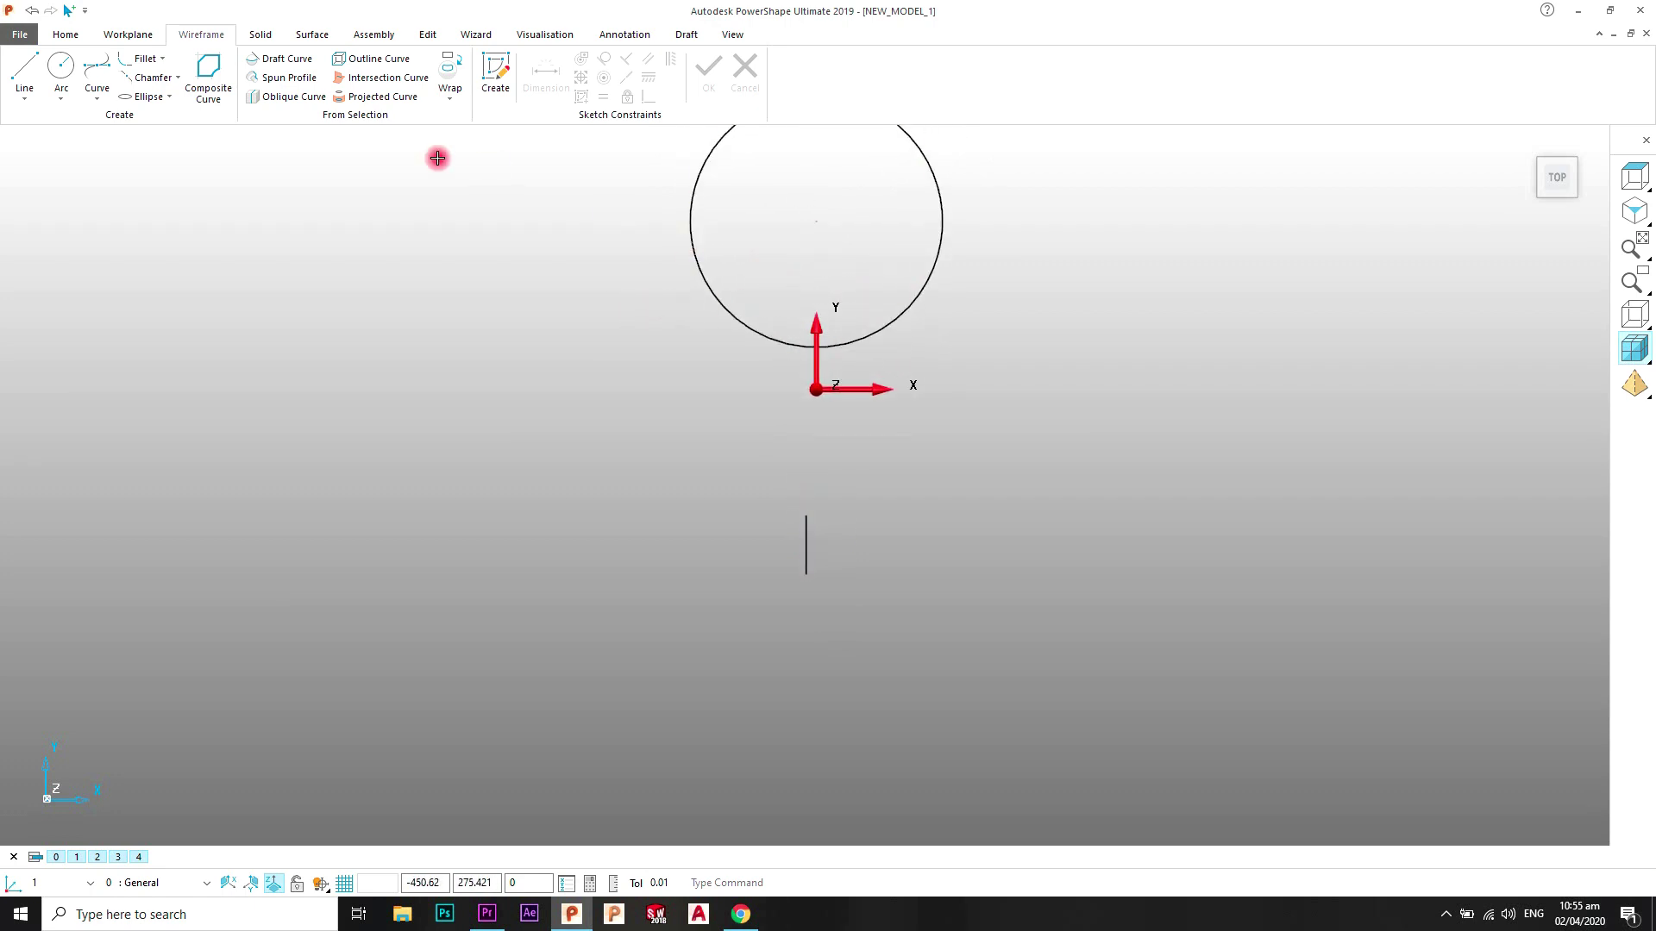
Step: Draw a radius 350 arc from a tangent point on the circle's lower-left side to the upper end of the vertical line
{"action": "left_click", "coordinate": [61, 95]}
{"action": "left_click", "coordinate": [72, 167]}
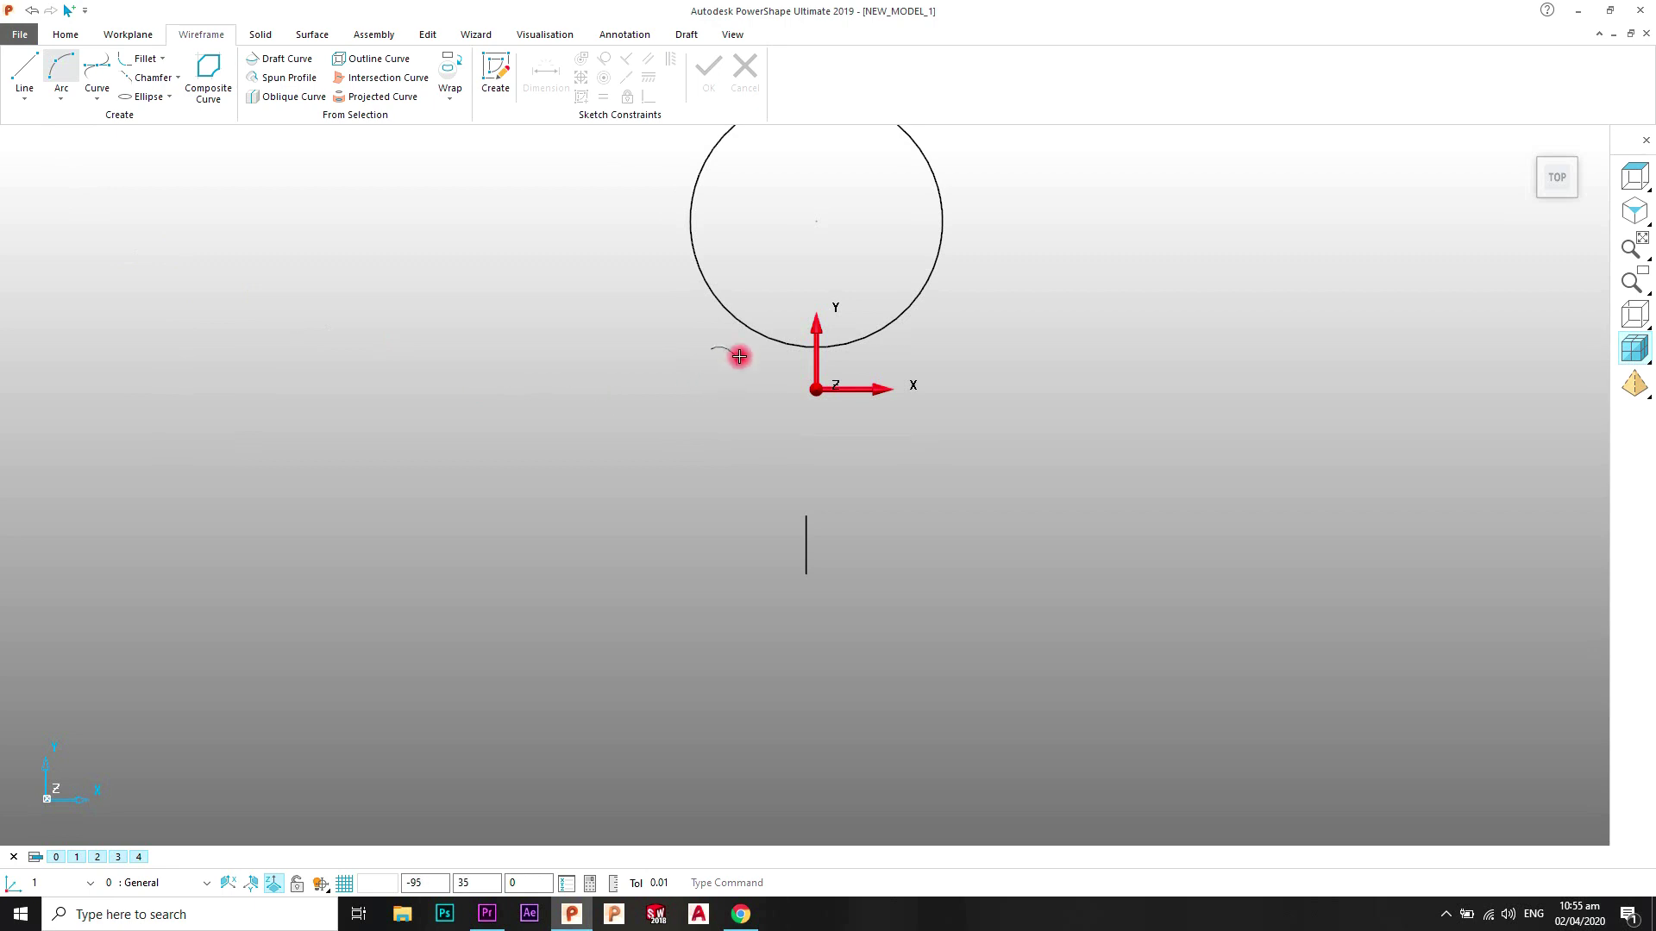
{"action": "left_click", "coordinate": [720, 311]}
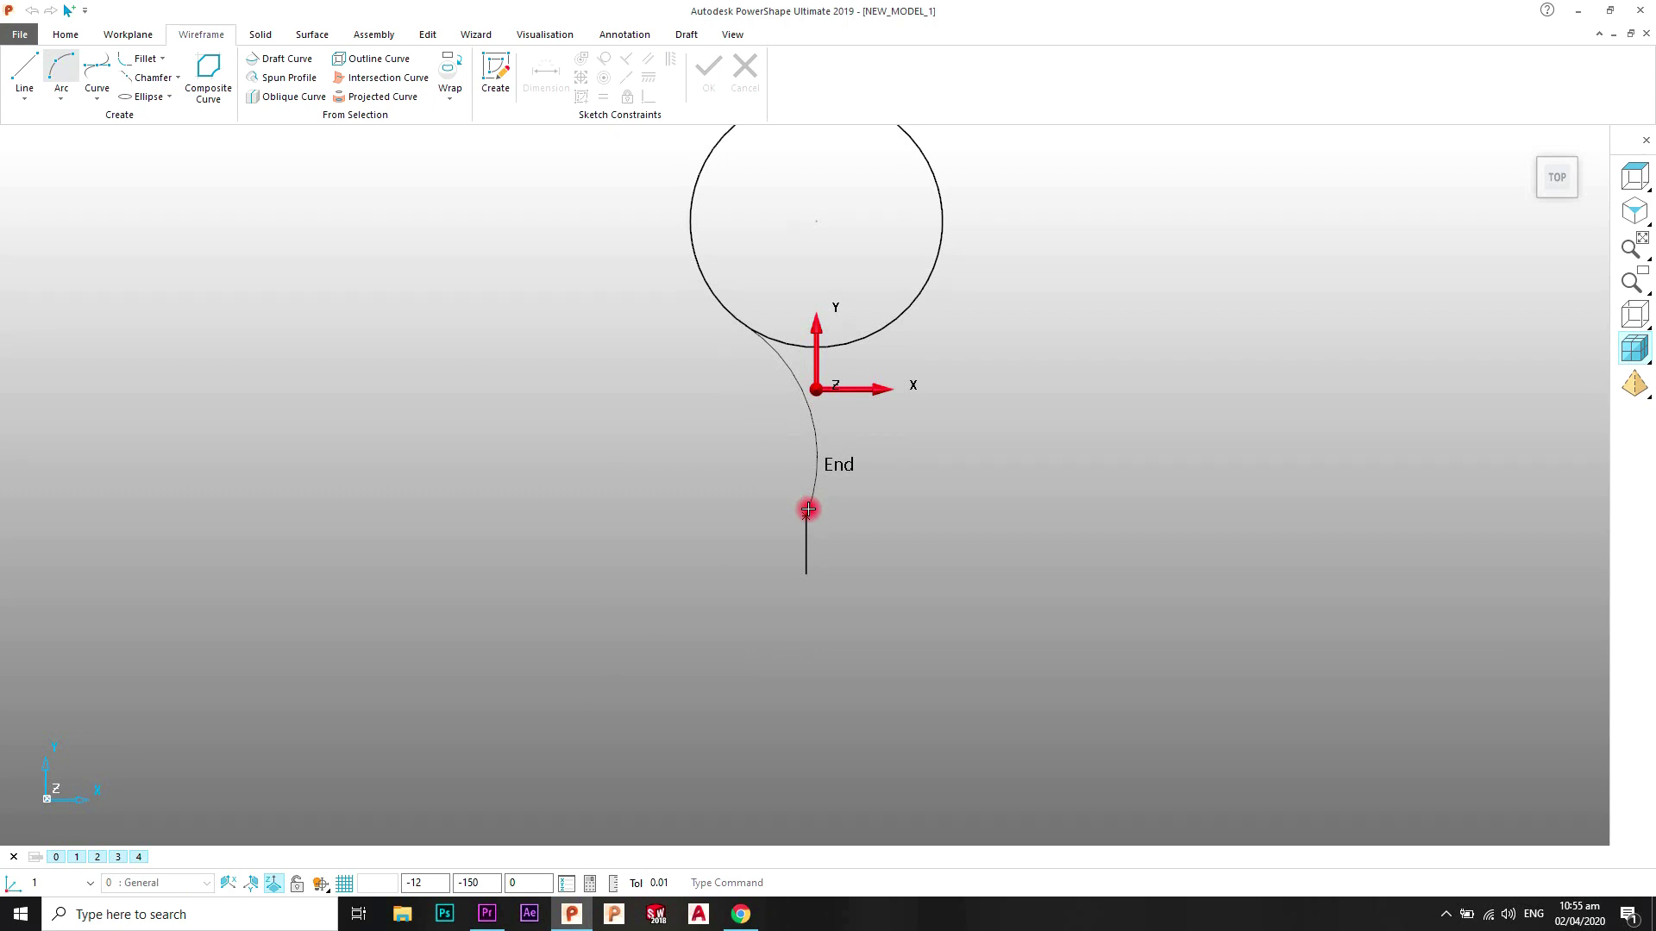
{"action": "left_click", "coordinate": [807, 510]}
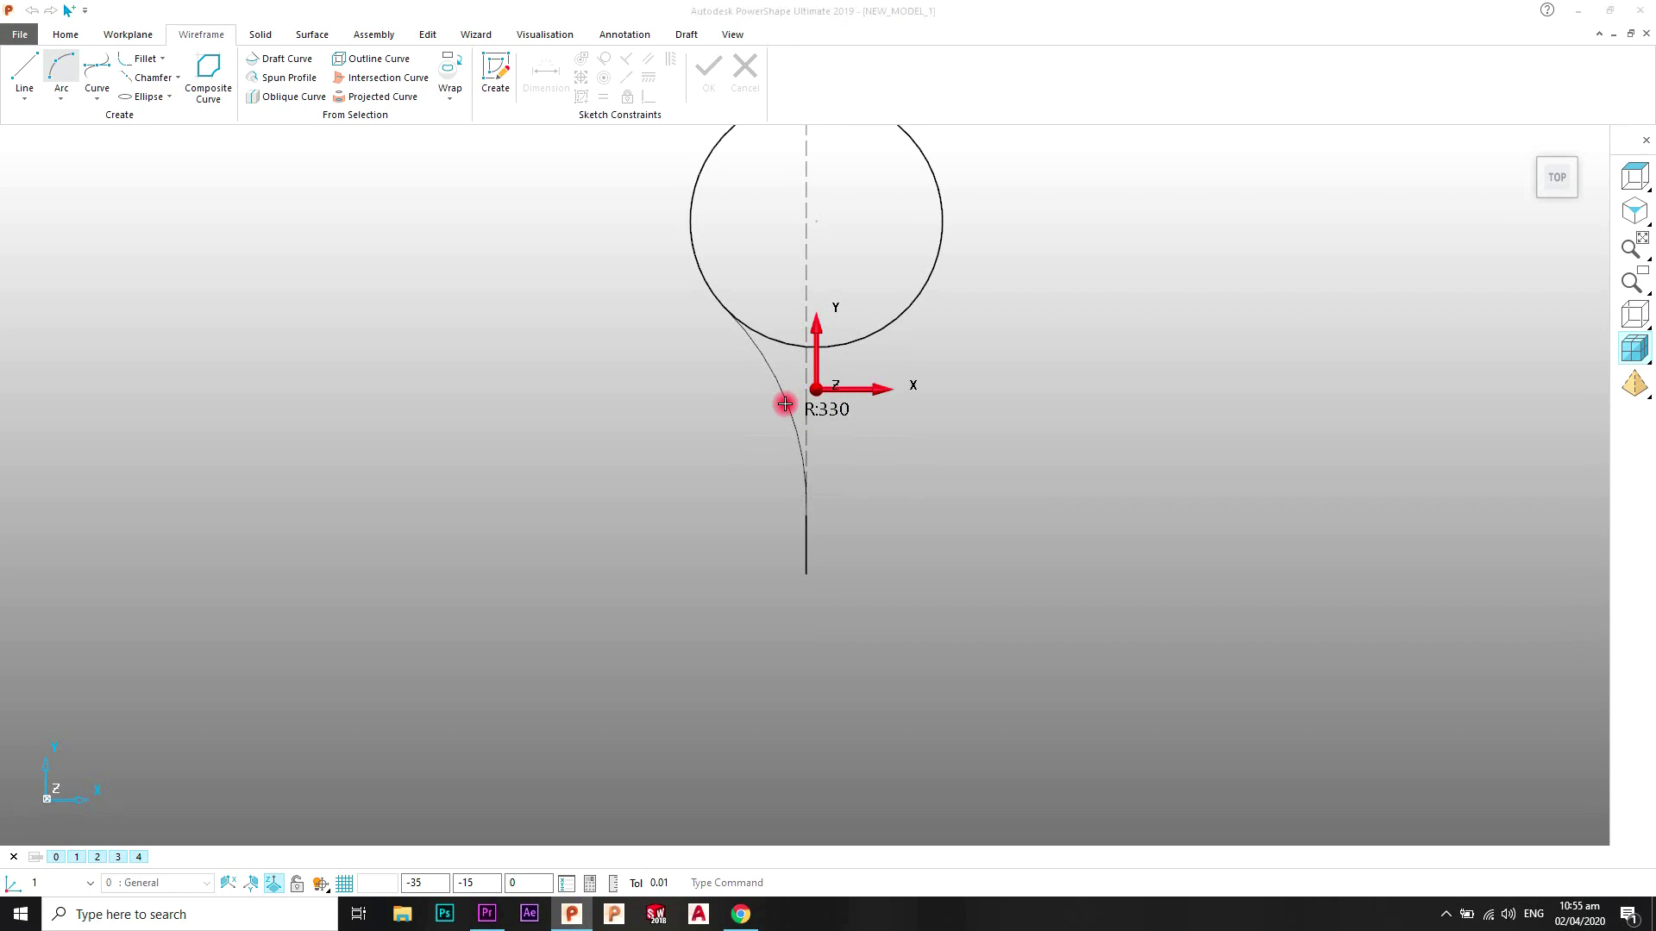
{"action": "left_click", "coordinate": [784, 421]}
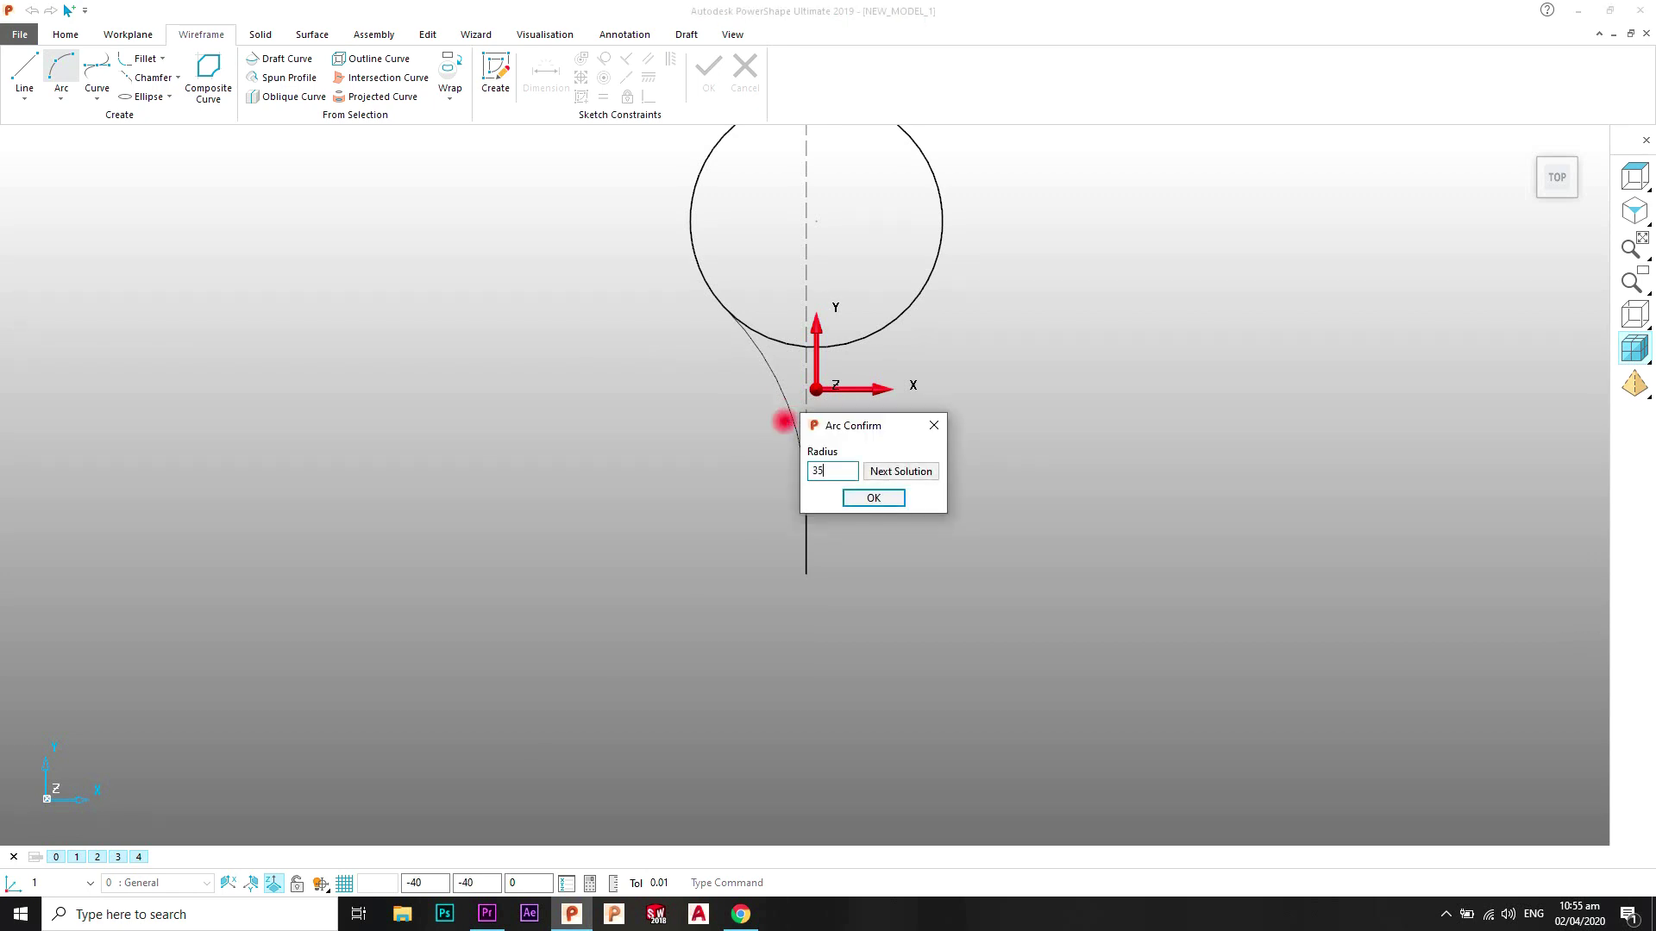
{"action": "key", "text": "Return"}
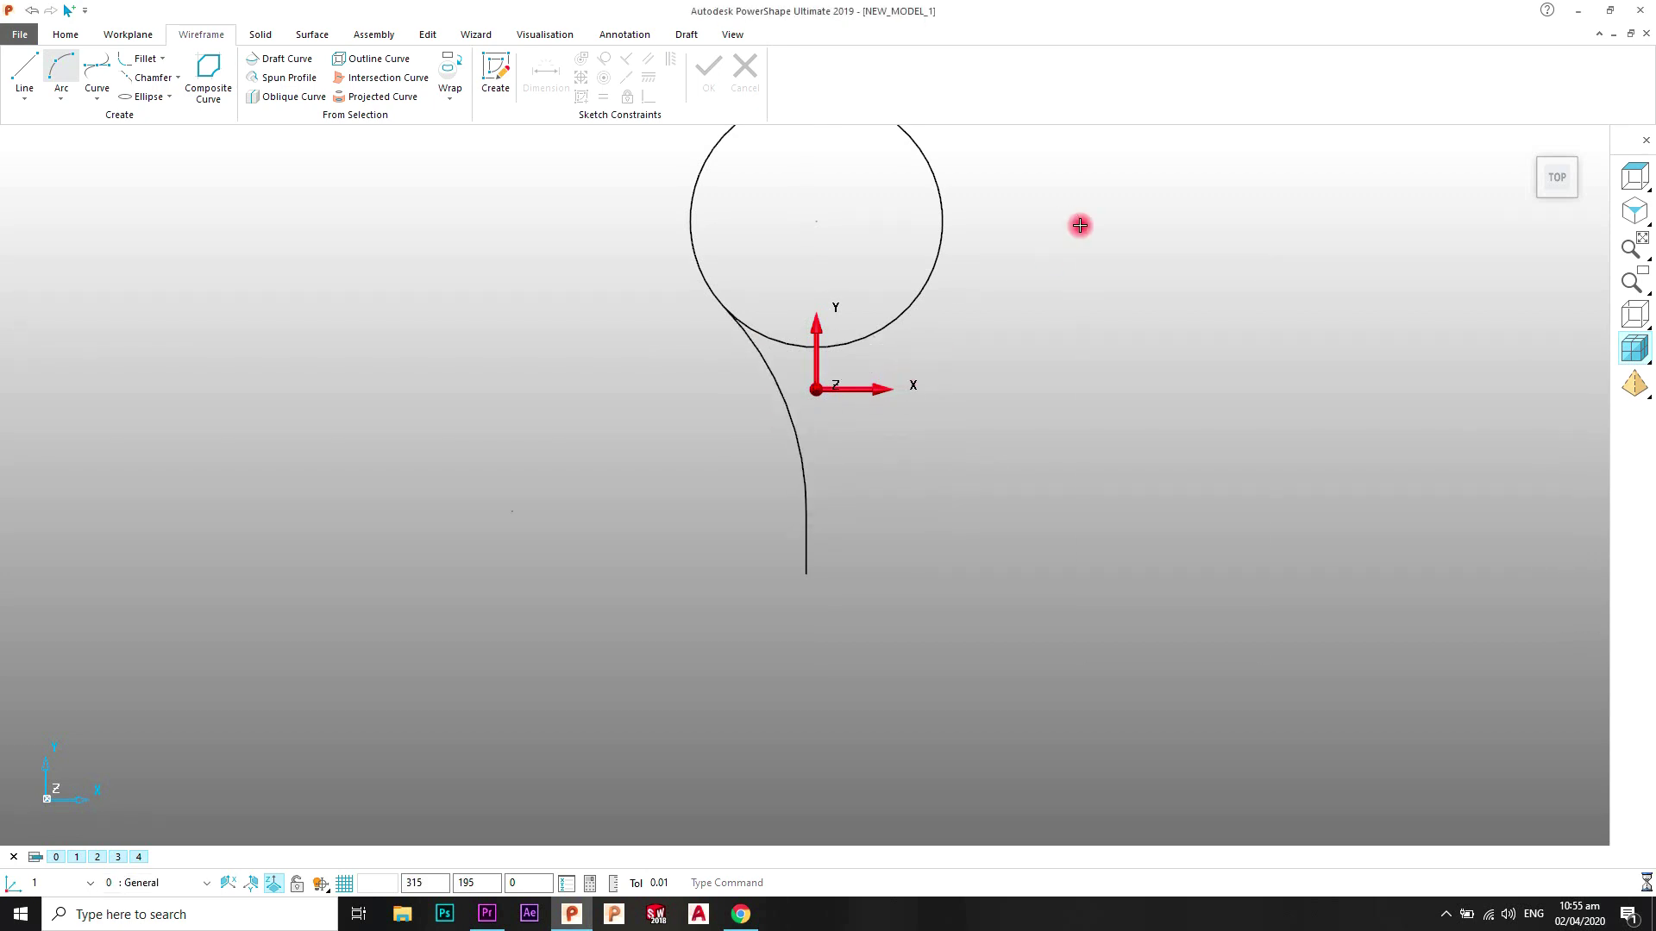
{"action": "right_click", "coordinate": [1078, 226]}
Step: Mirror a copy of the tangent arc and vertical line about the workplane's YZ plane
{"action": "scroll", "coordinate": [988, 288], "scroll_direction": "down", "scroll_amount": 4}
{"action": "scroll", "coordinate": [765, 411], "scroll_direction": "up", "scroll_amount": 2}
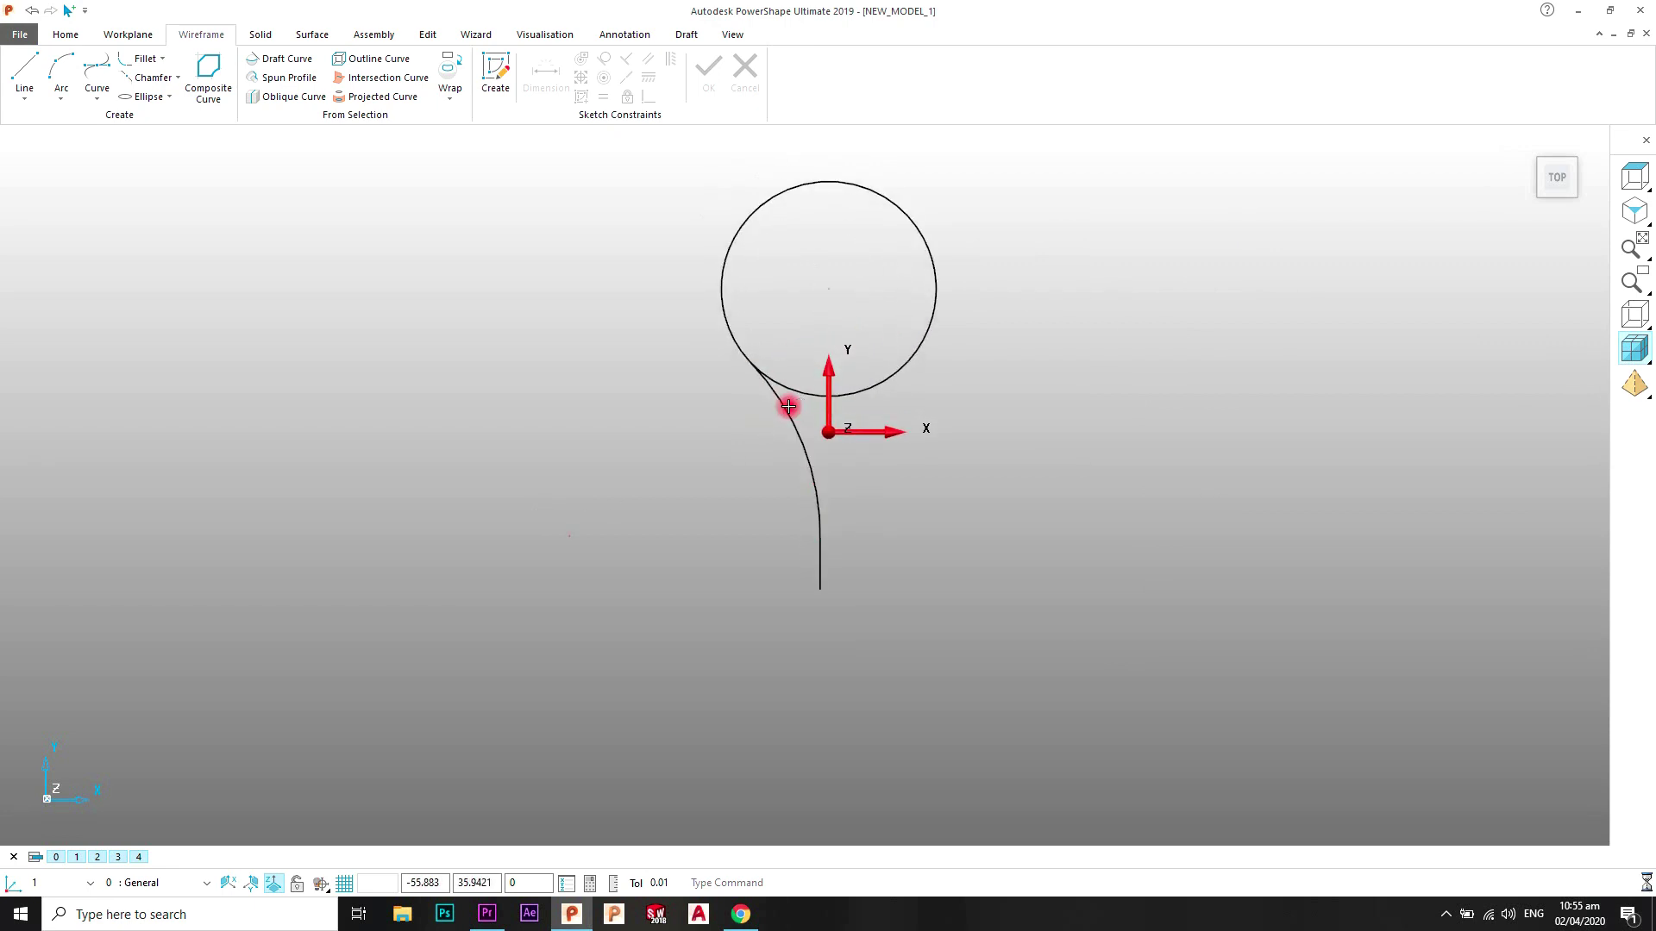
{"action": "left_click", "coordinate": [788, 402]}
{"action": "left_click", "coordinate": [819, 556], "text": "shift"}
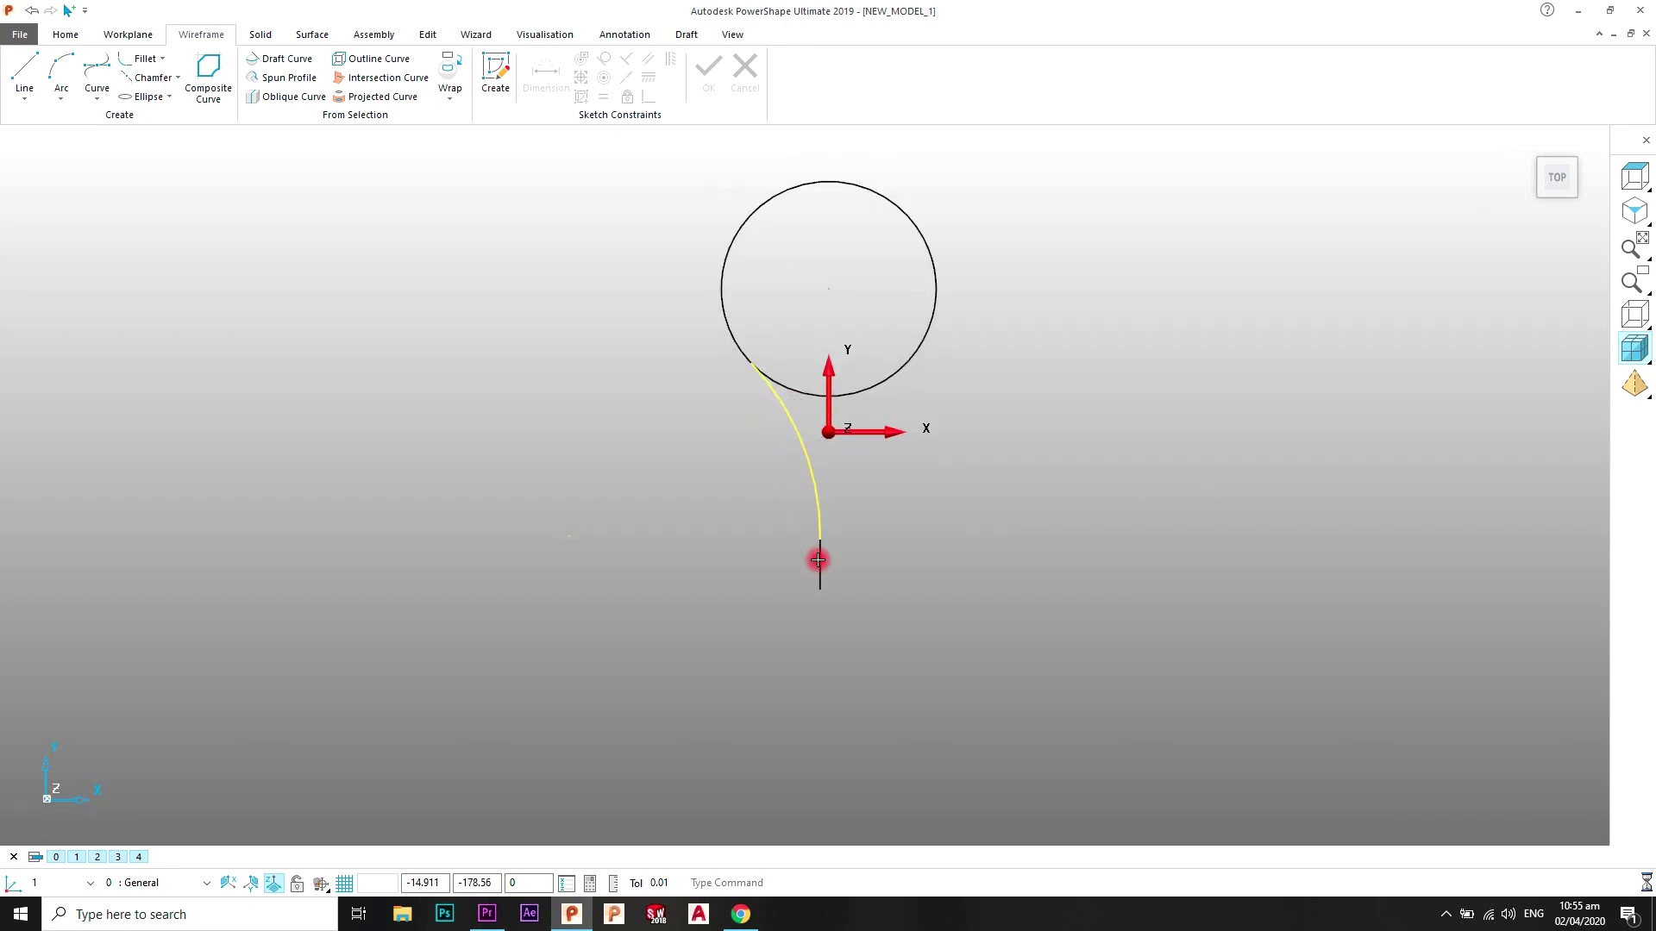
{"action": "left_click", "coordinate": [425, 36]}
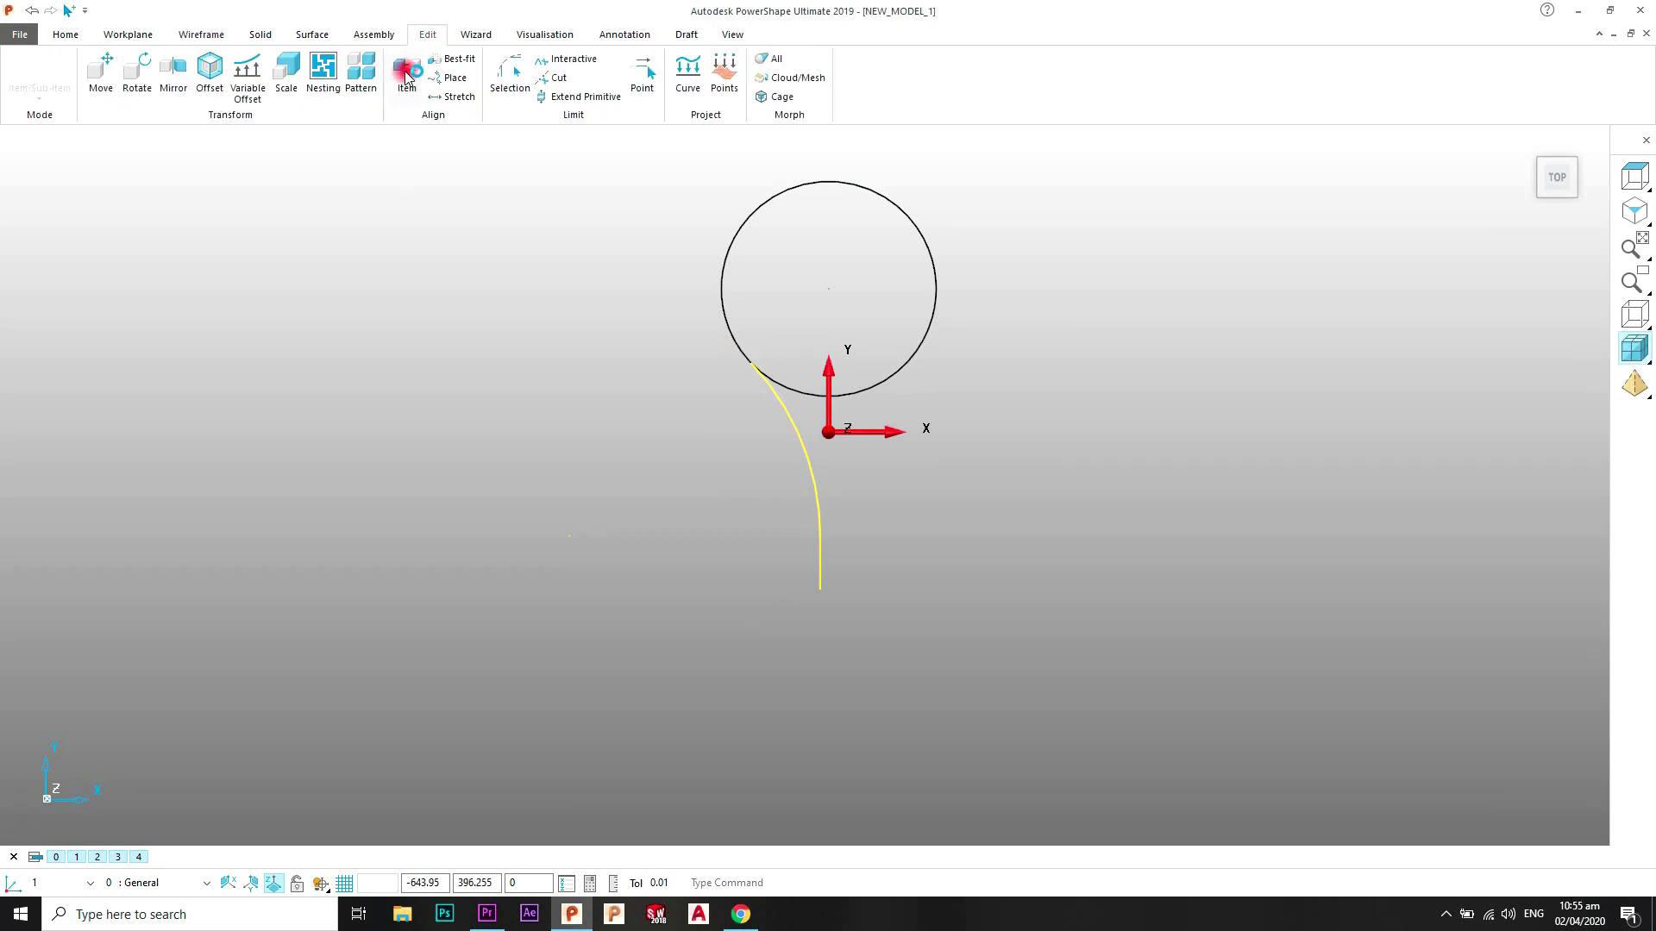
{"action": "left_click", "coordinate": [173, 77]}
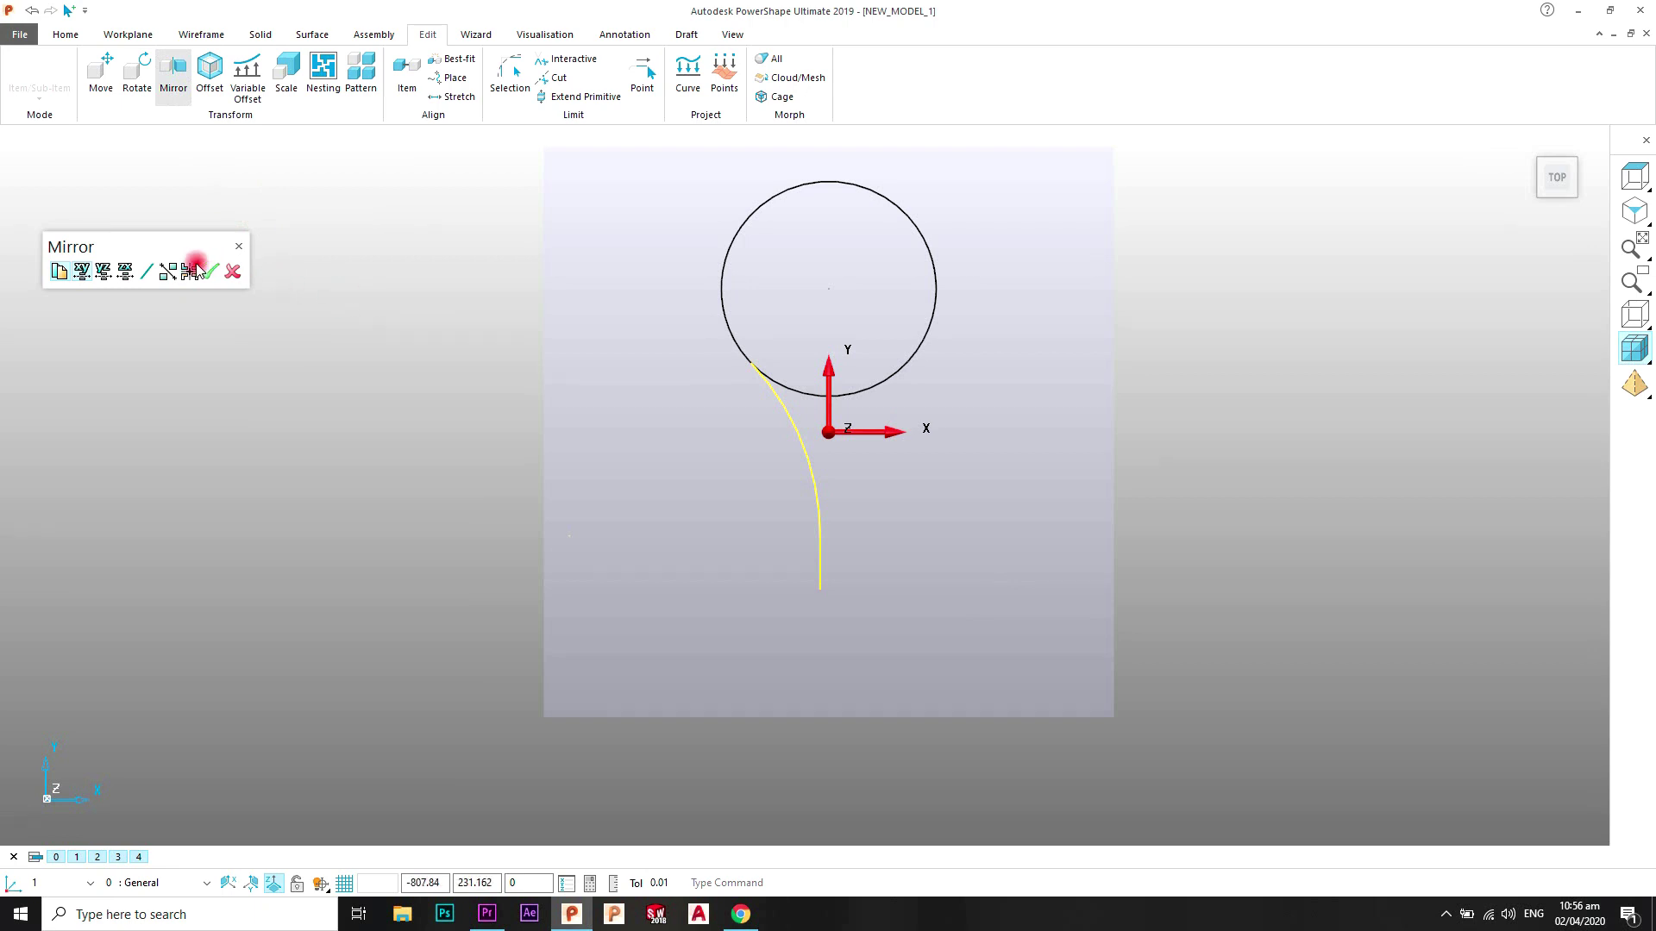
{"action": "left_click_drag", "start_coordinate": [184, 250], "coordinate": [364, 404]}
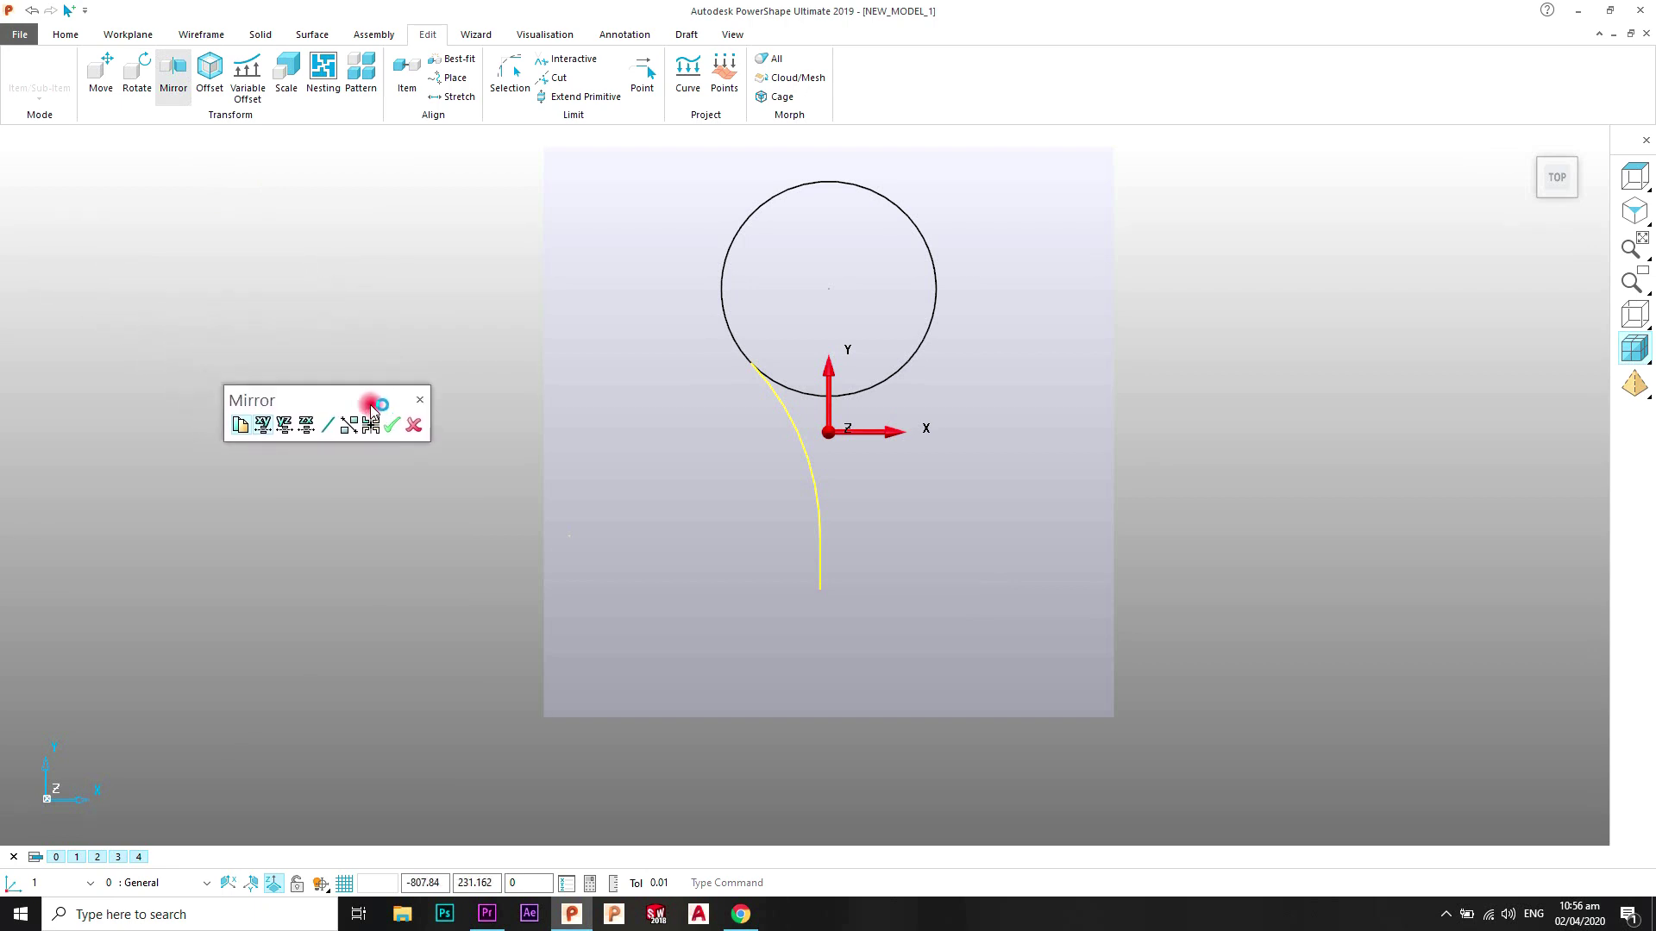
{"action": "left_click", "coordinate": [282, 426]}
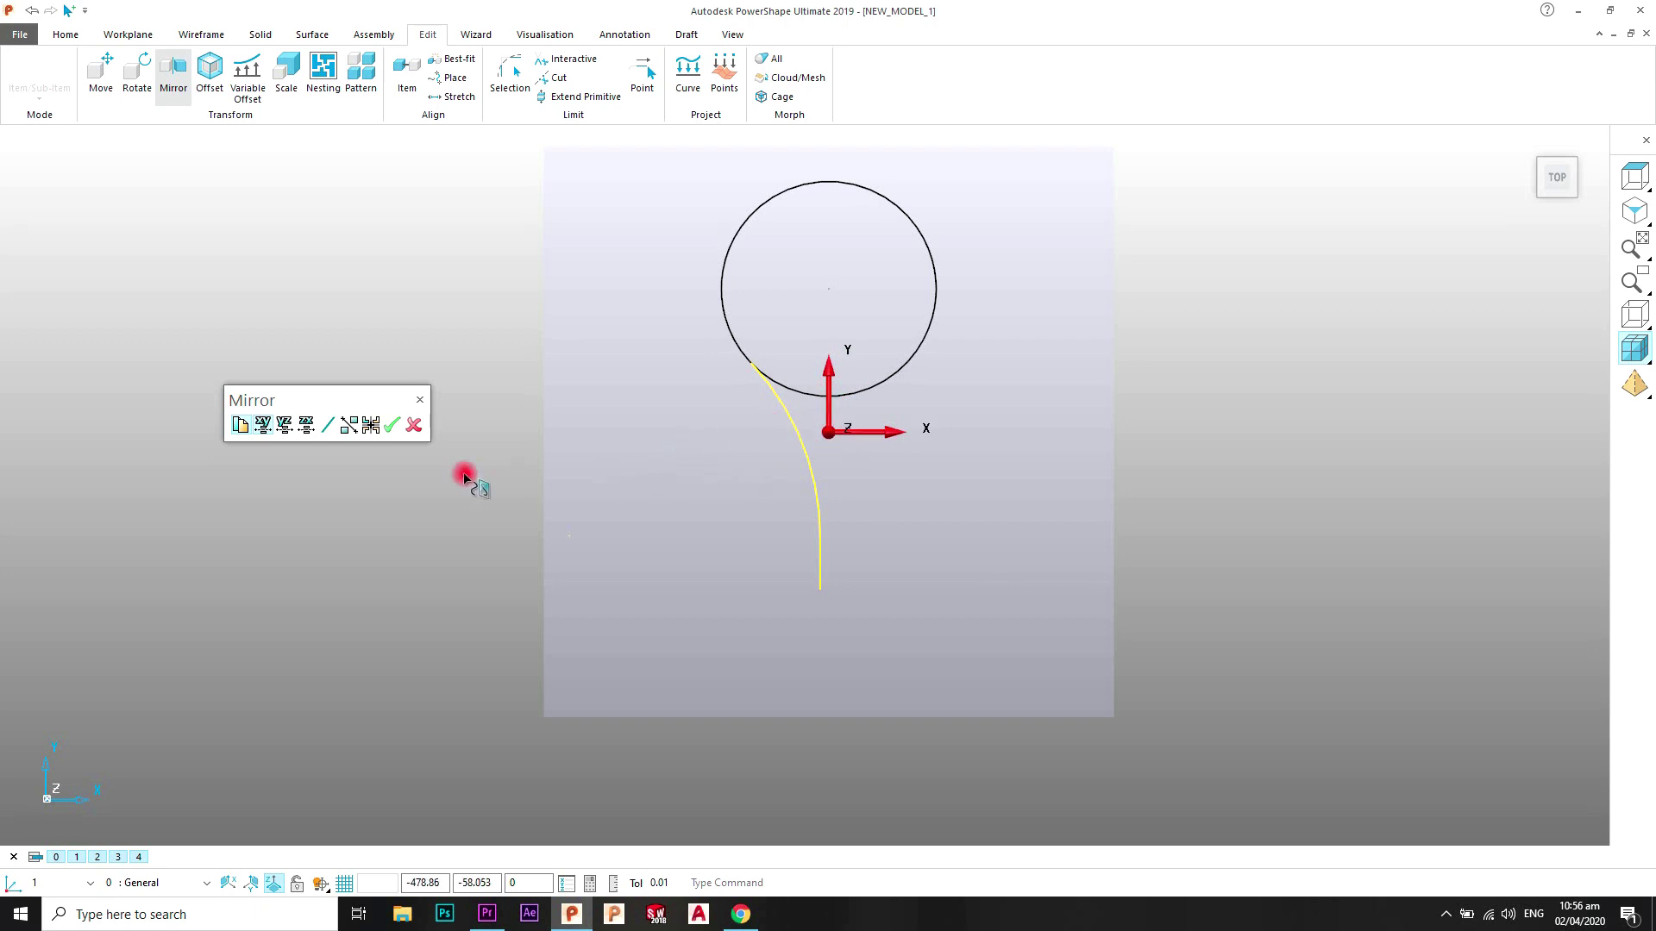
{"action": "left_click", "coordinate": [284, 424]}
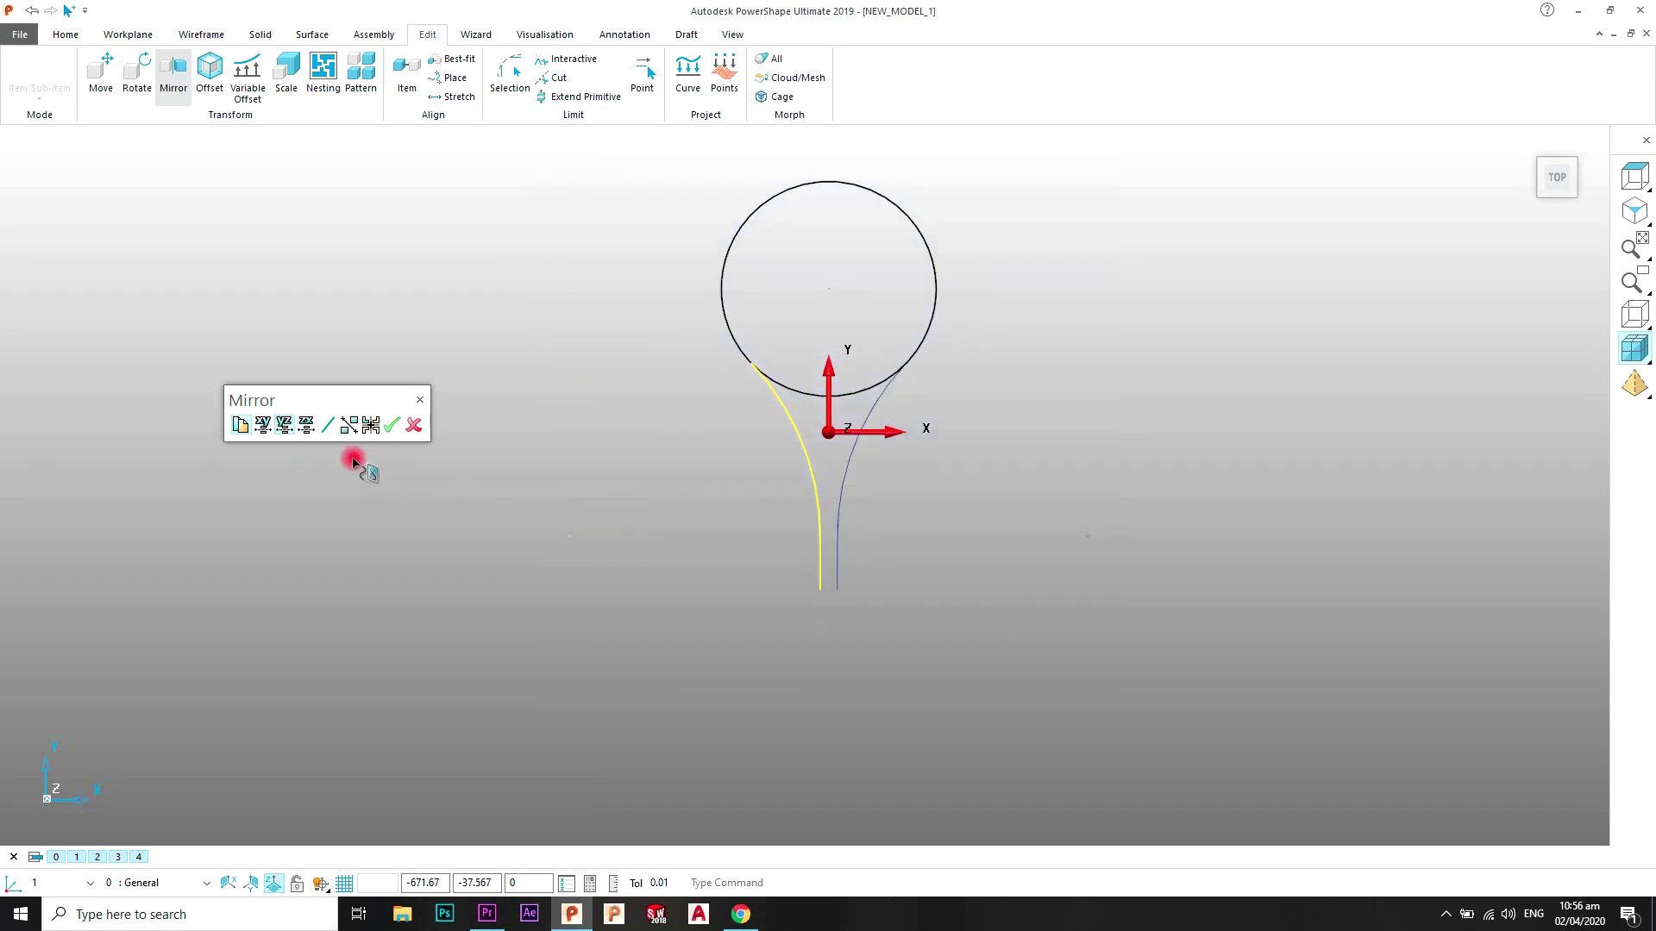
{"action": "left_click", "coordinate": [393, 425]}
{"action": "left_click", "coordinate": [410, 426]}
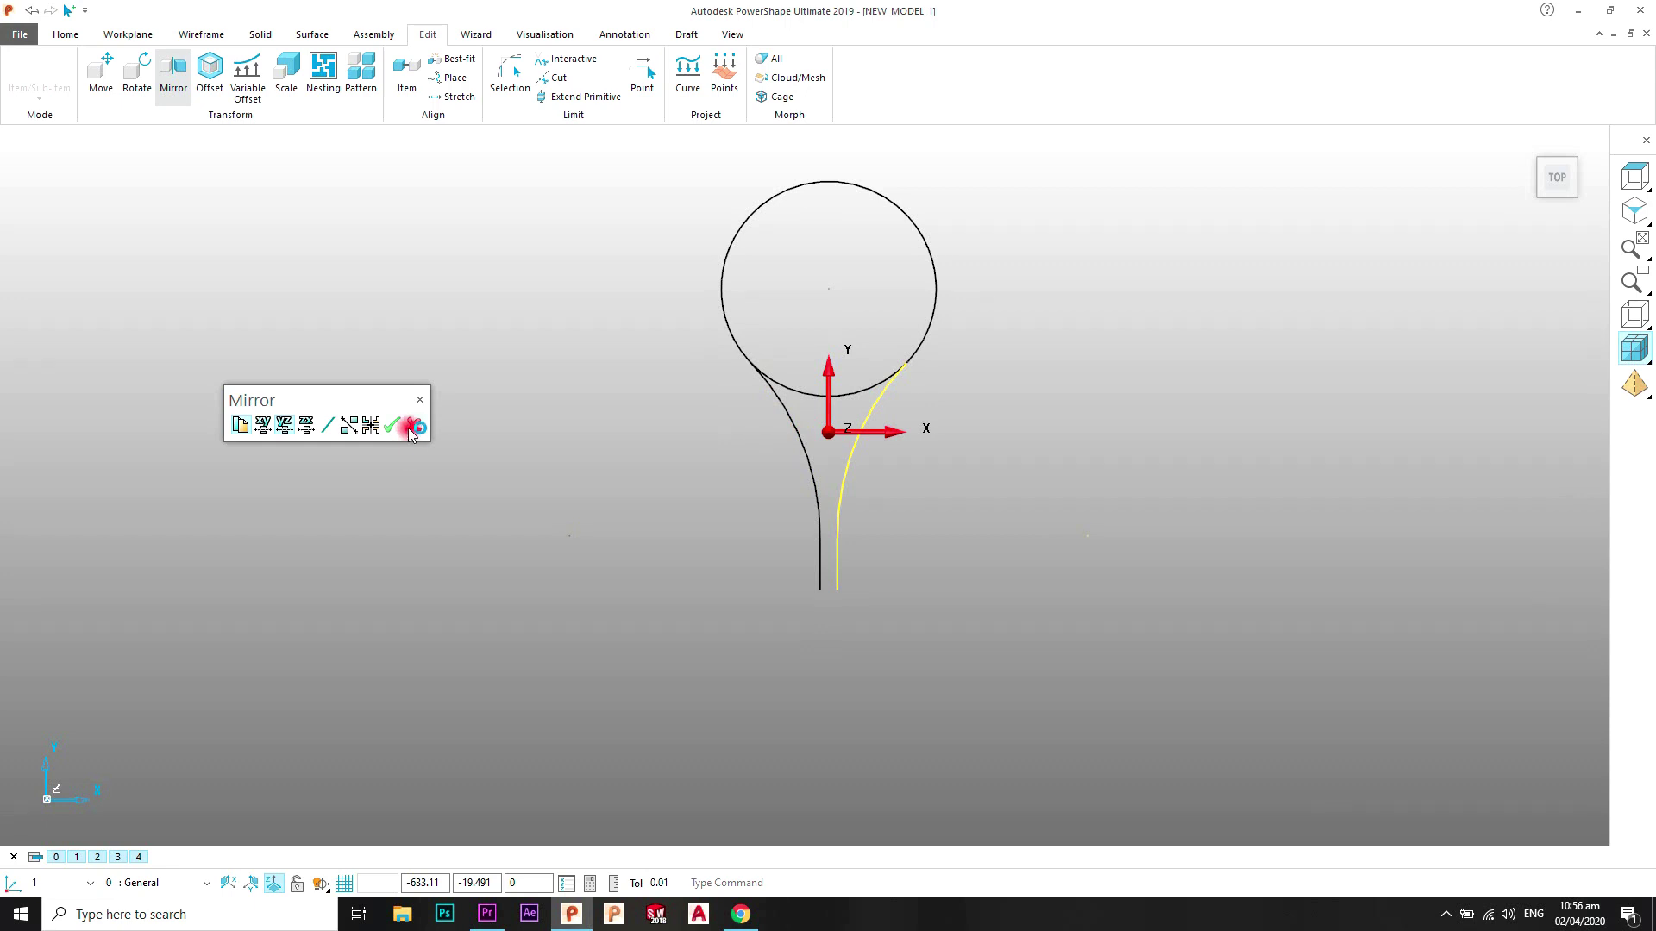
Step: Trim away the lower part of the circle between the two tangent arcs with interactive limiting
{"action": "scroll", "coordinate": [923, 392], "scroll_direction": "up", "scroll_amount": 5}
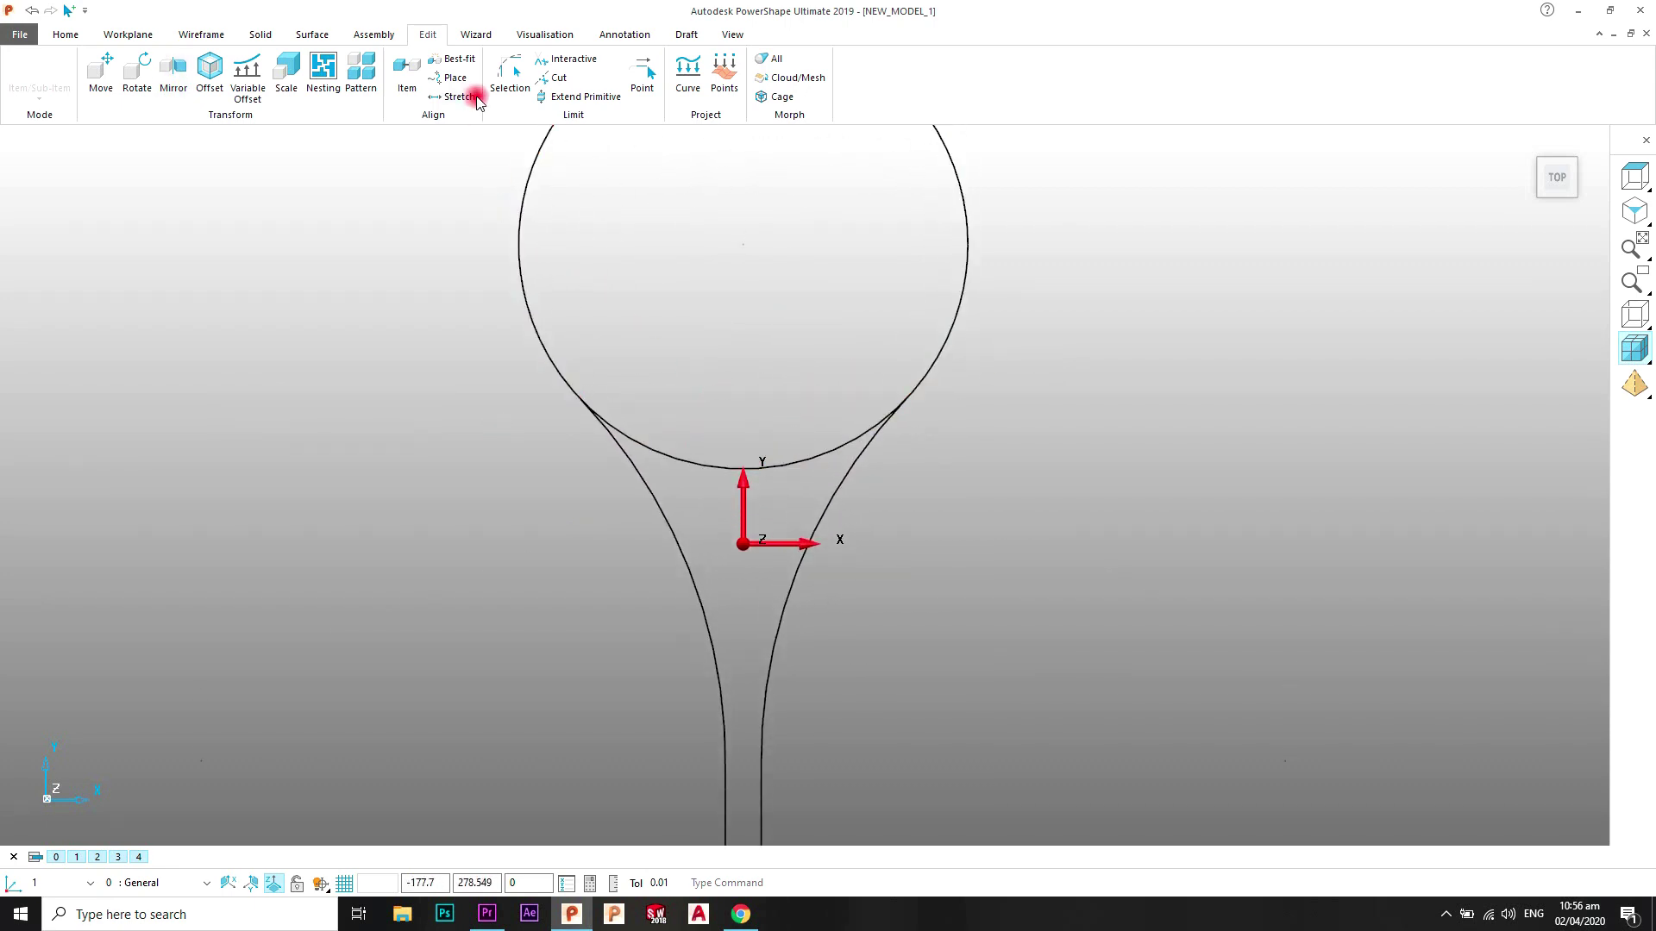
{"action": "left_click", "coordinate": [565, 59]}
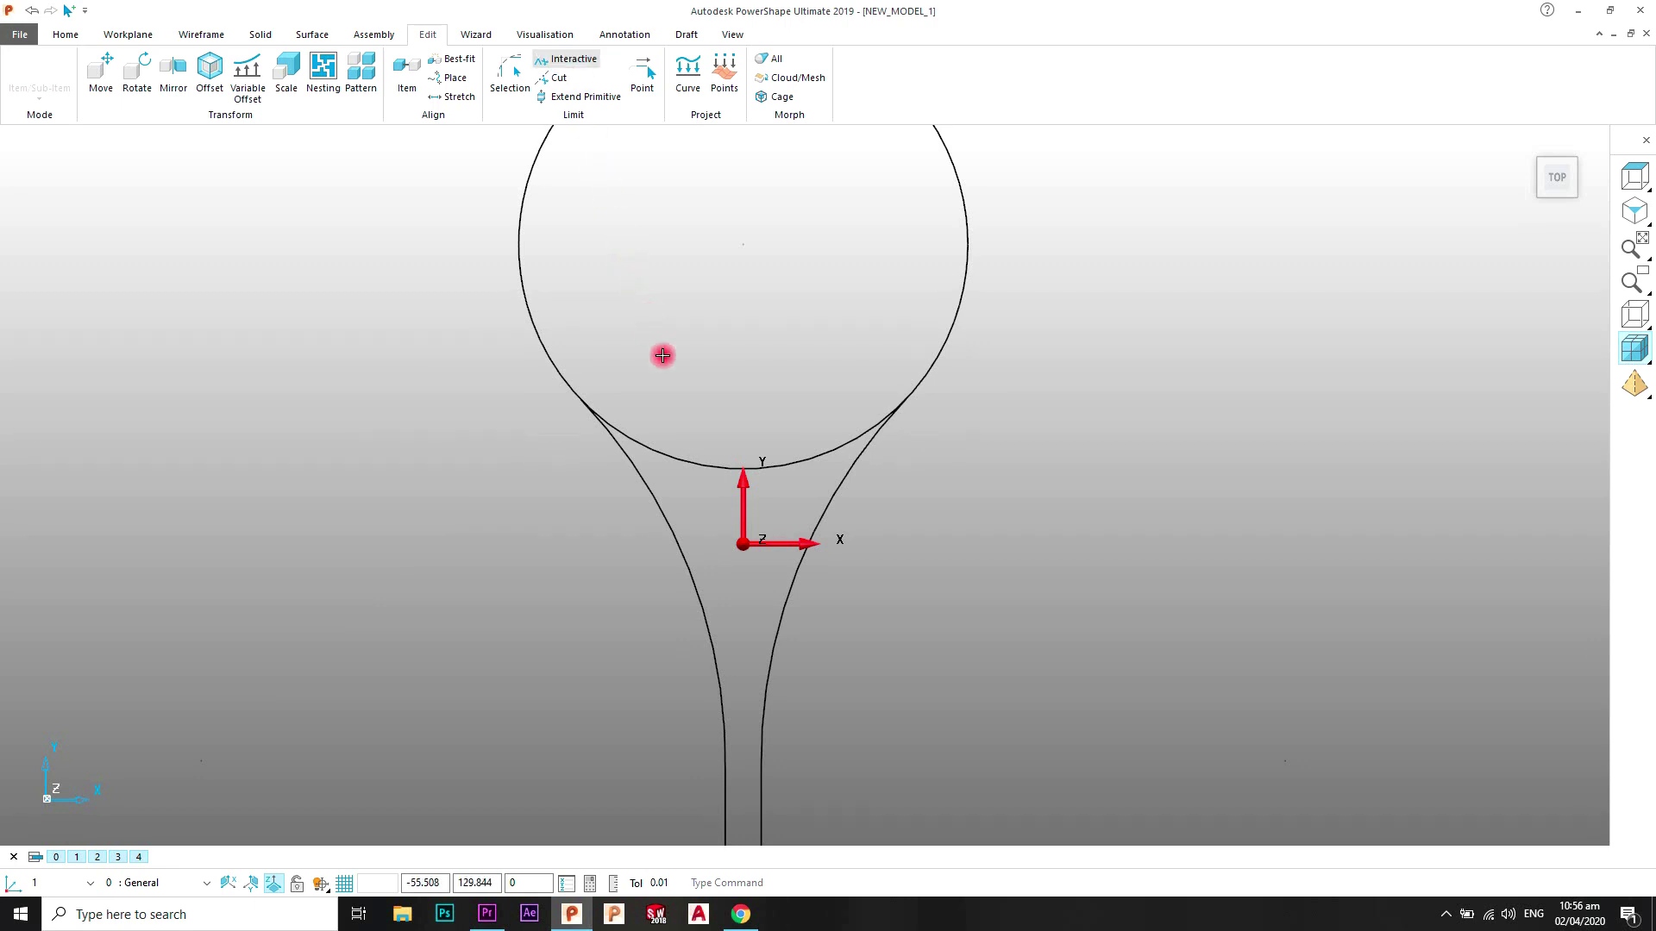
{"action": "left_click", "coordinate": [675, 452]}
{"action": "scroll", "coordinate": [863, 370], "scroll_direction": "down", "scroll_amount": 4}
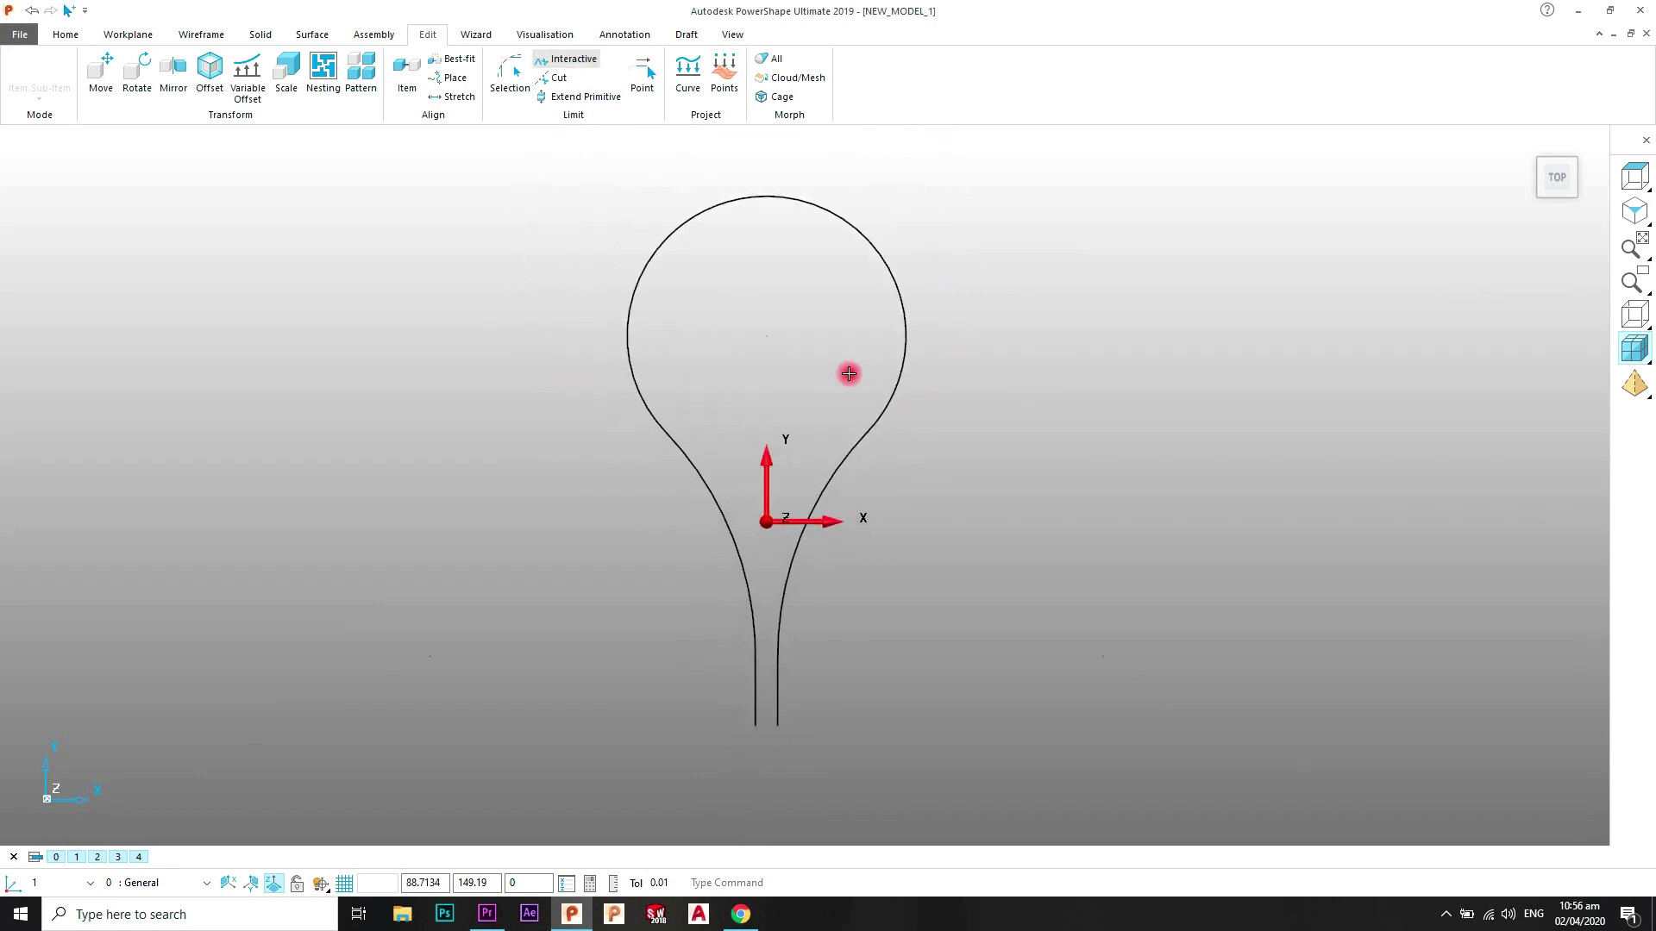
{"action": "right_click", "coordinate": [1007, 247]}
{"action": "left_click", "coordinate": [1022, 250]}
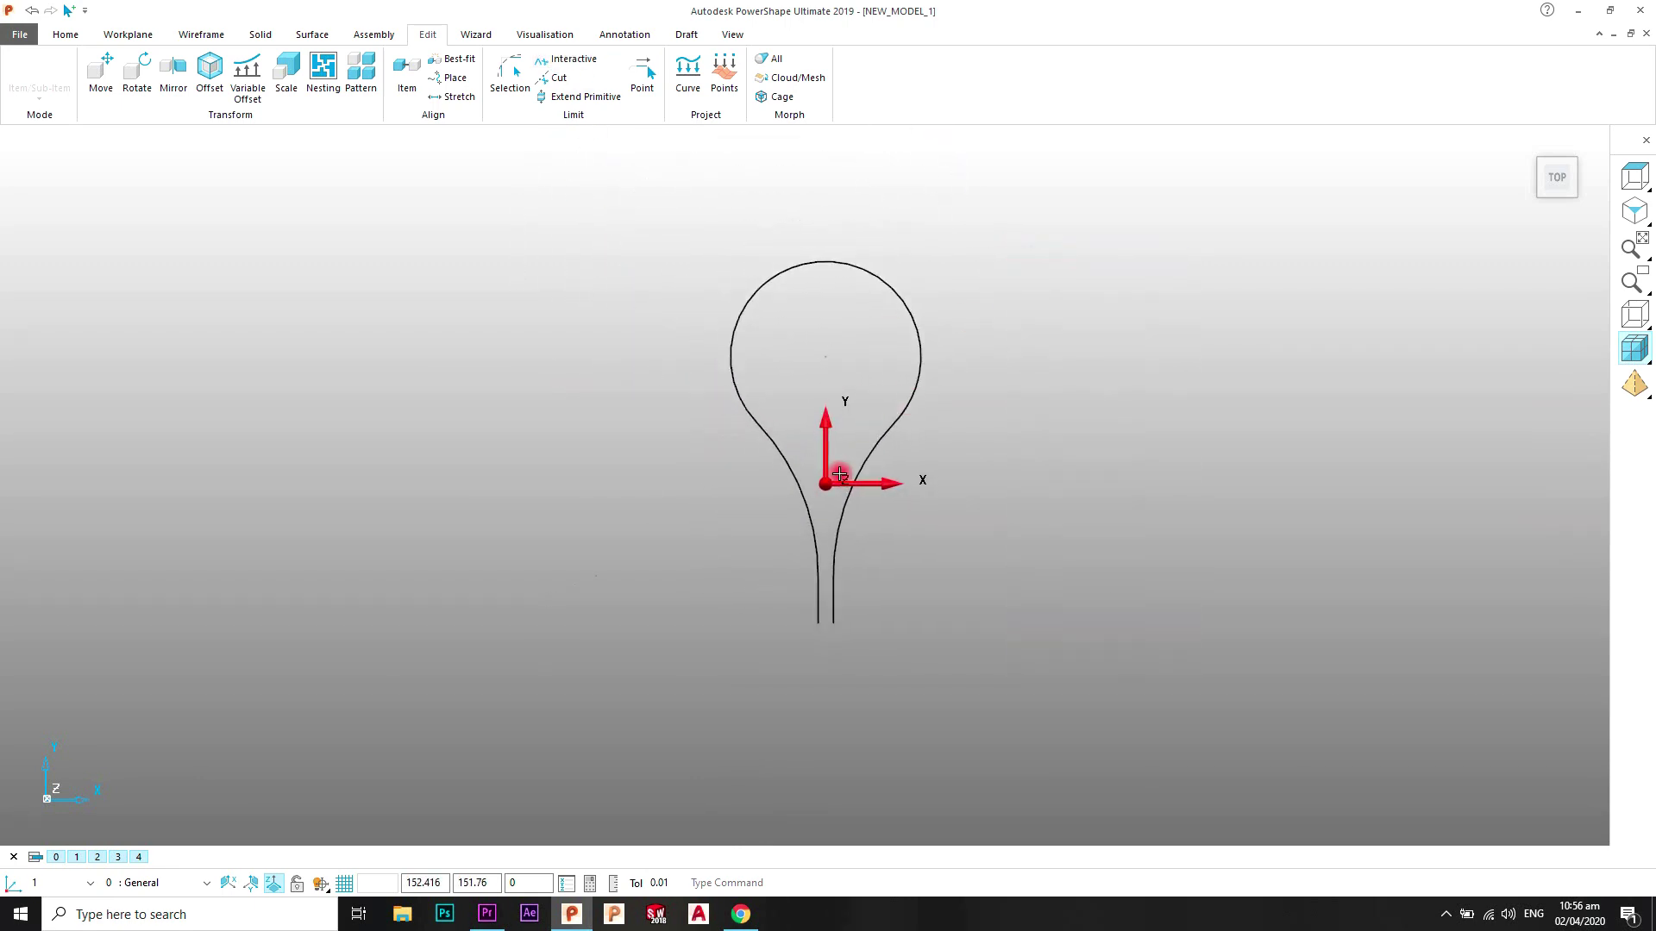
{"action": "middle_click_drag", "start_coordinate": [849, 576], "coordinate": [813, 417]}
{"action": "scroll", "coordinate": [737, 372], "scroll_direction": "up", "scroll_amount": 1}
{"action": "middle_click_drag", "start_coordinate": [737, 377], "coordinate": [861, 486], "text": "shift"}
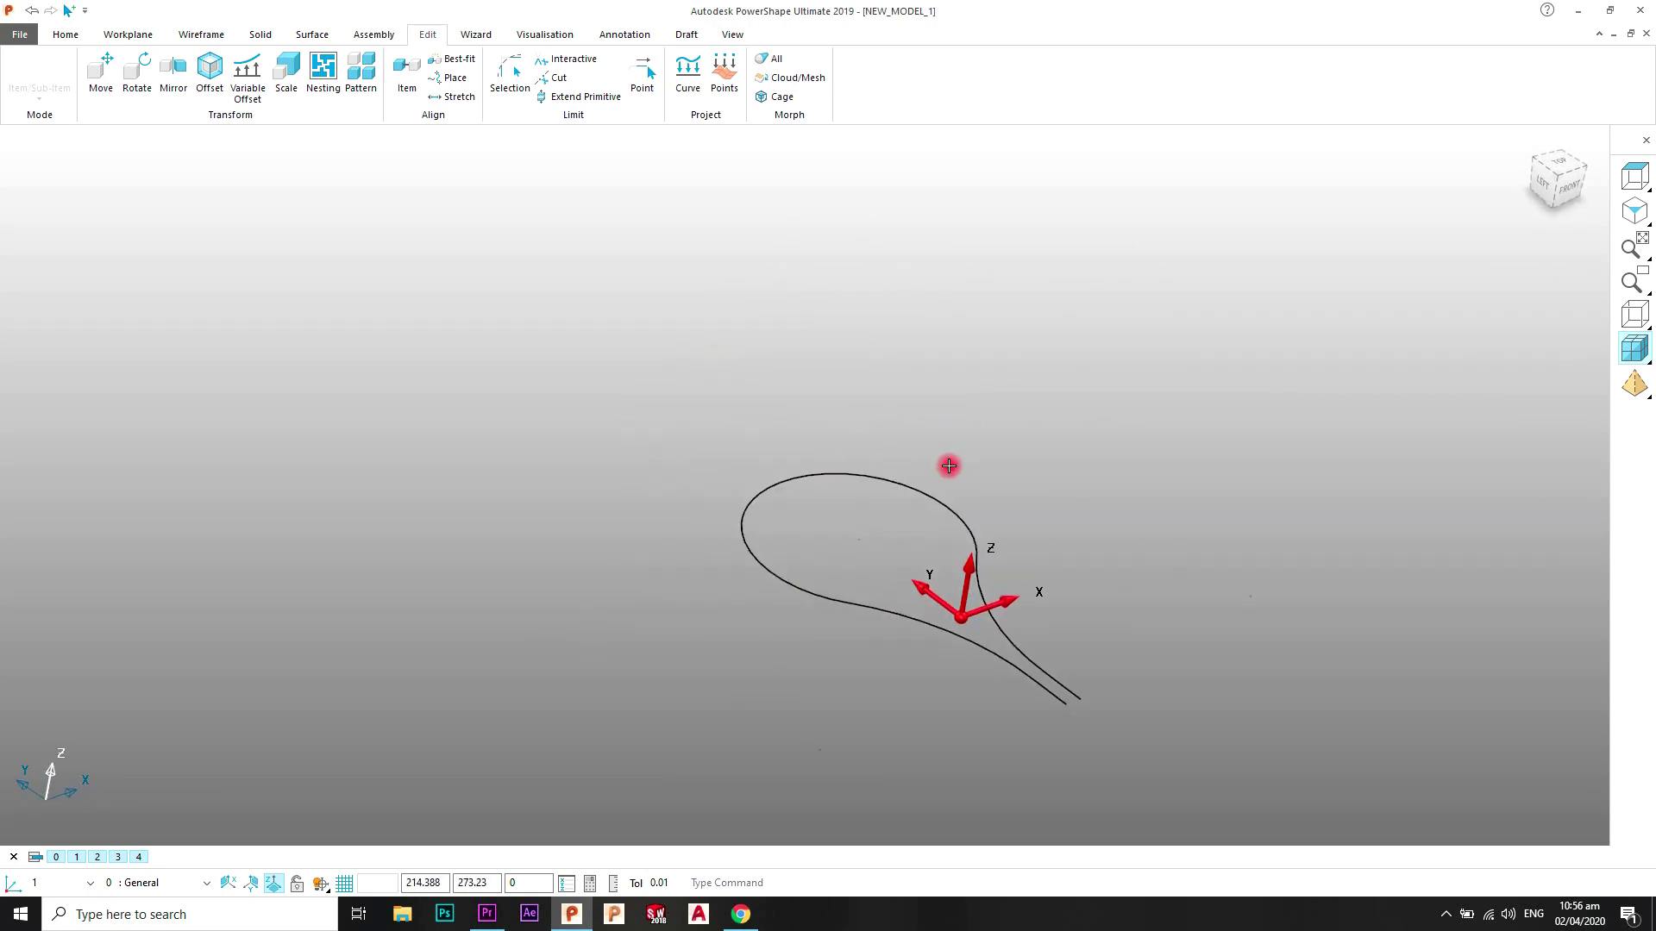
Step: Create a workplane at the mid-point of the trimmed circle's upper arc in the top view
{"action": "left_click", "coordinate": [1630, 175]}
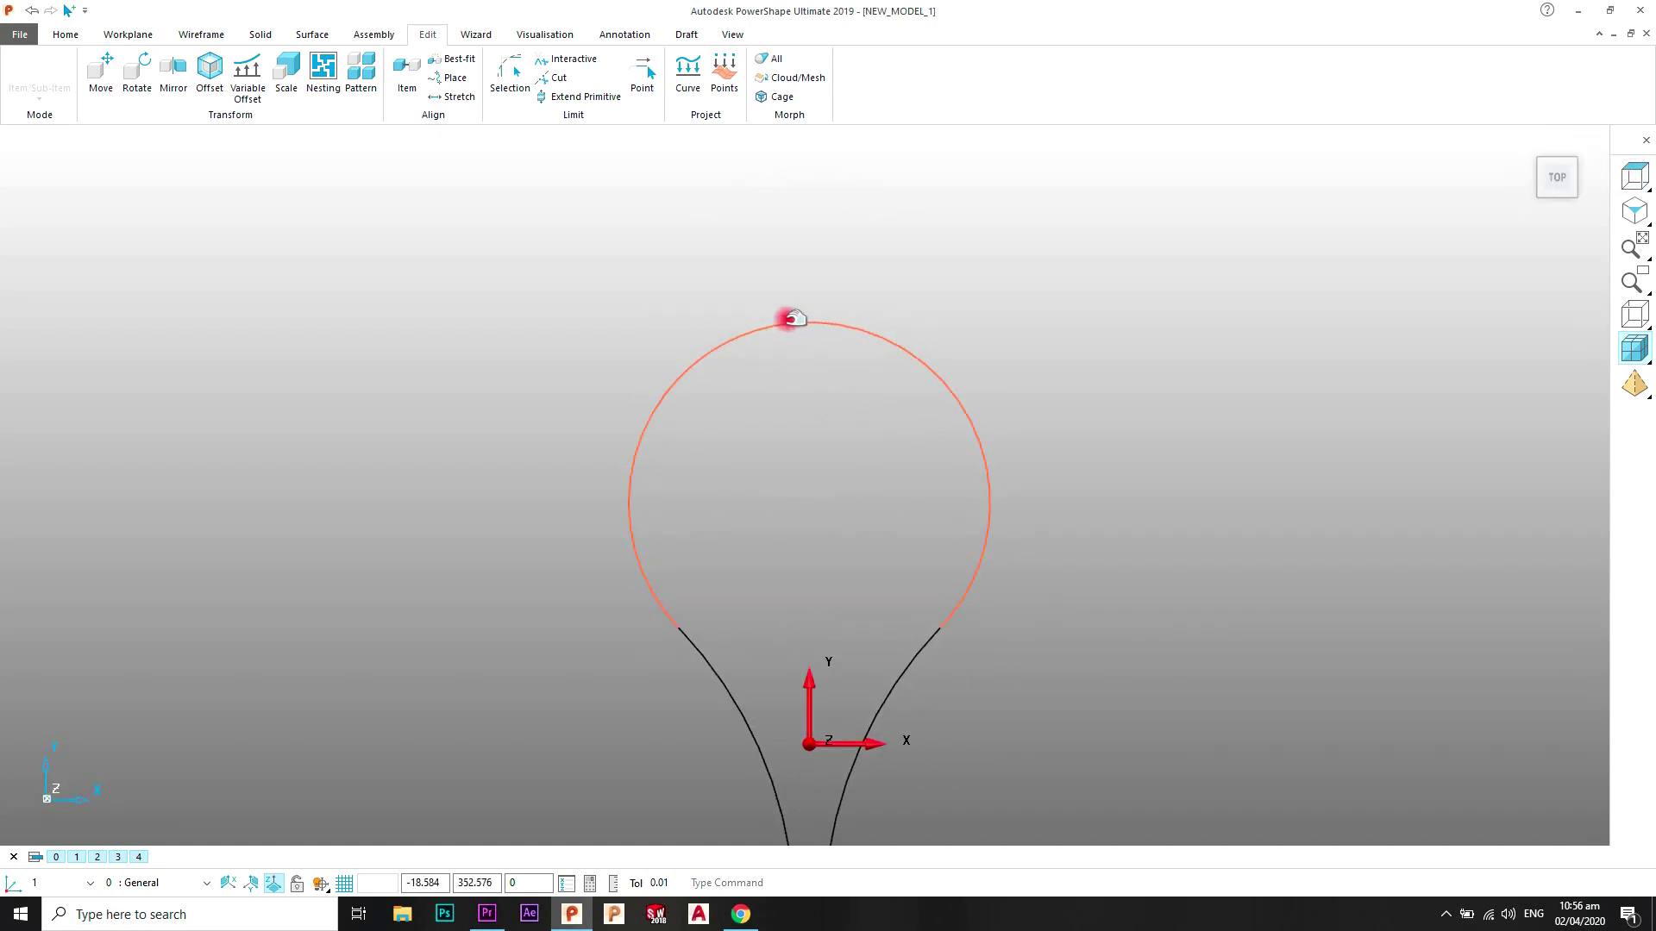
{"action": "left_click", "coordinate": [183, 32]}
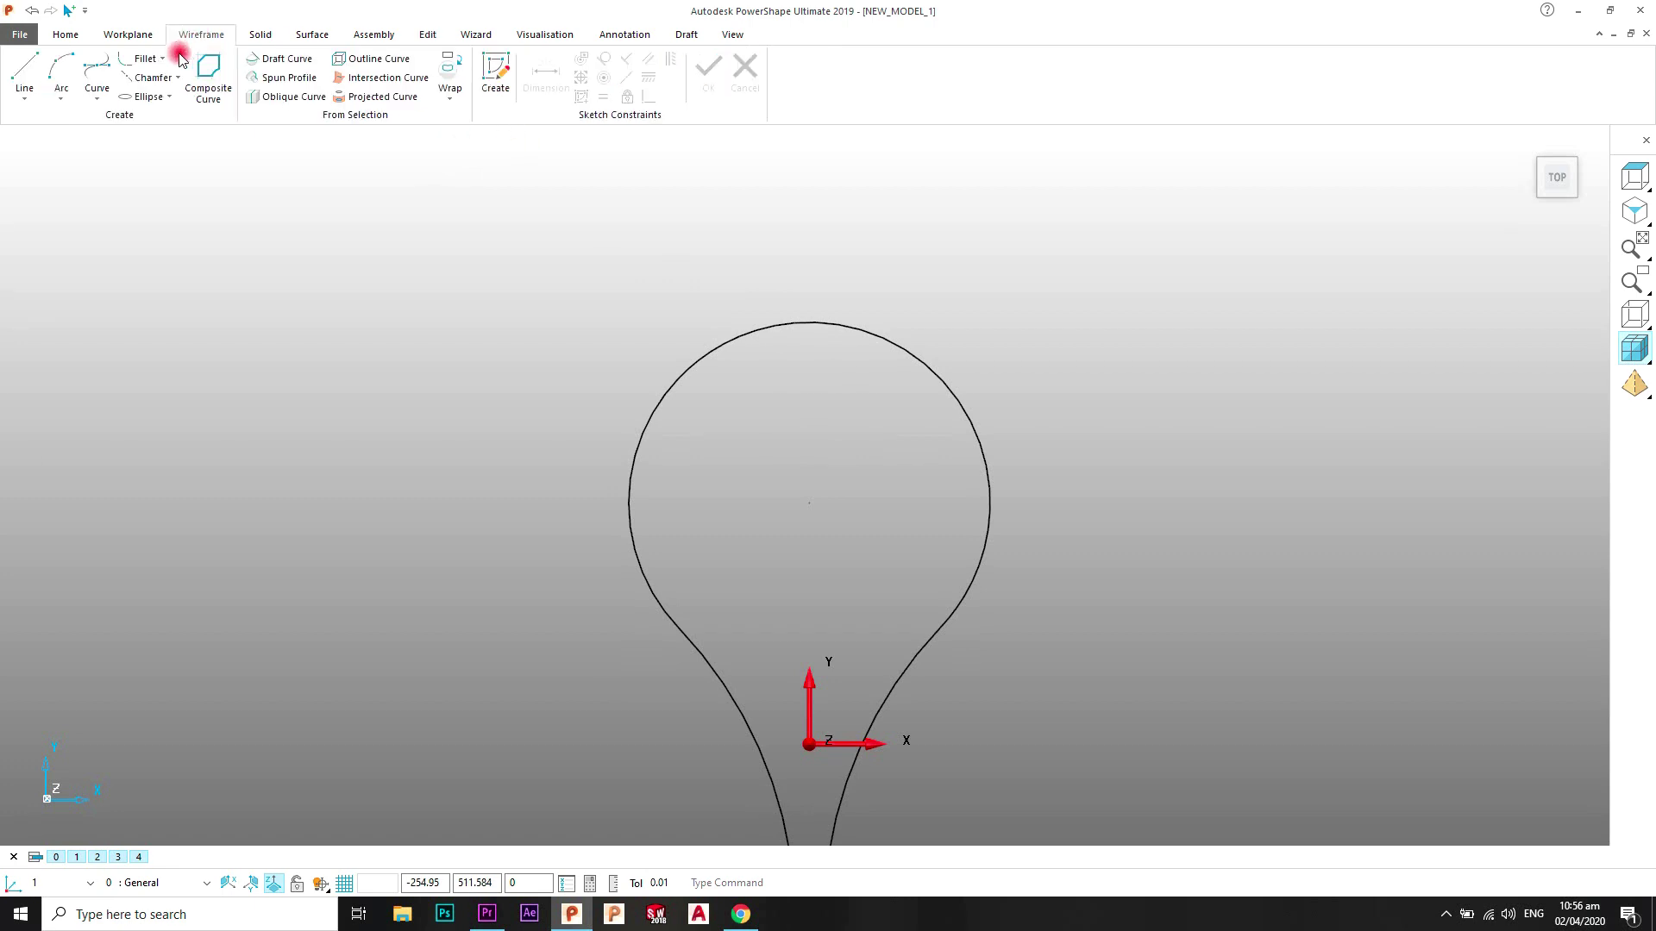
{"action": "left_click", "coordinate": [127, 35]}
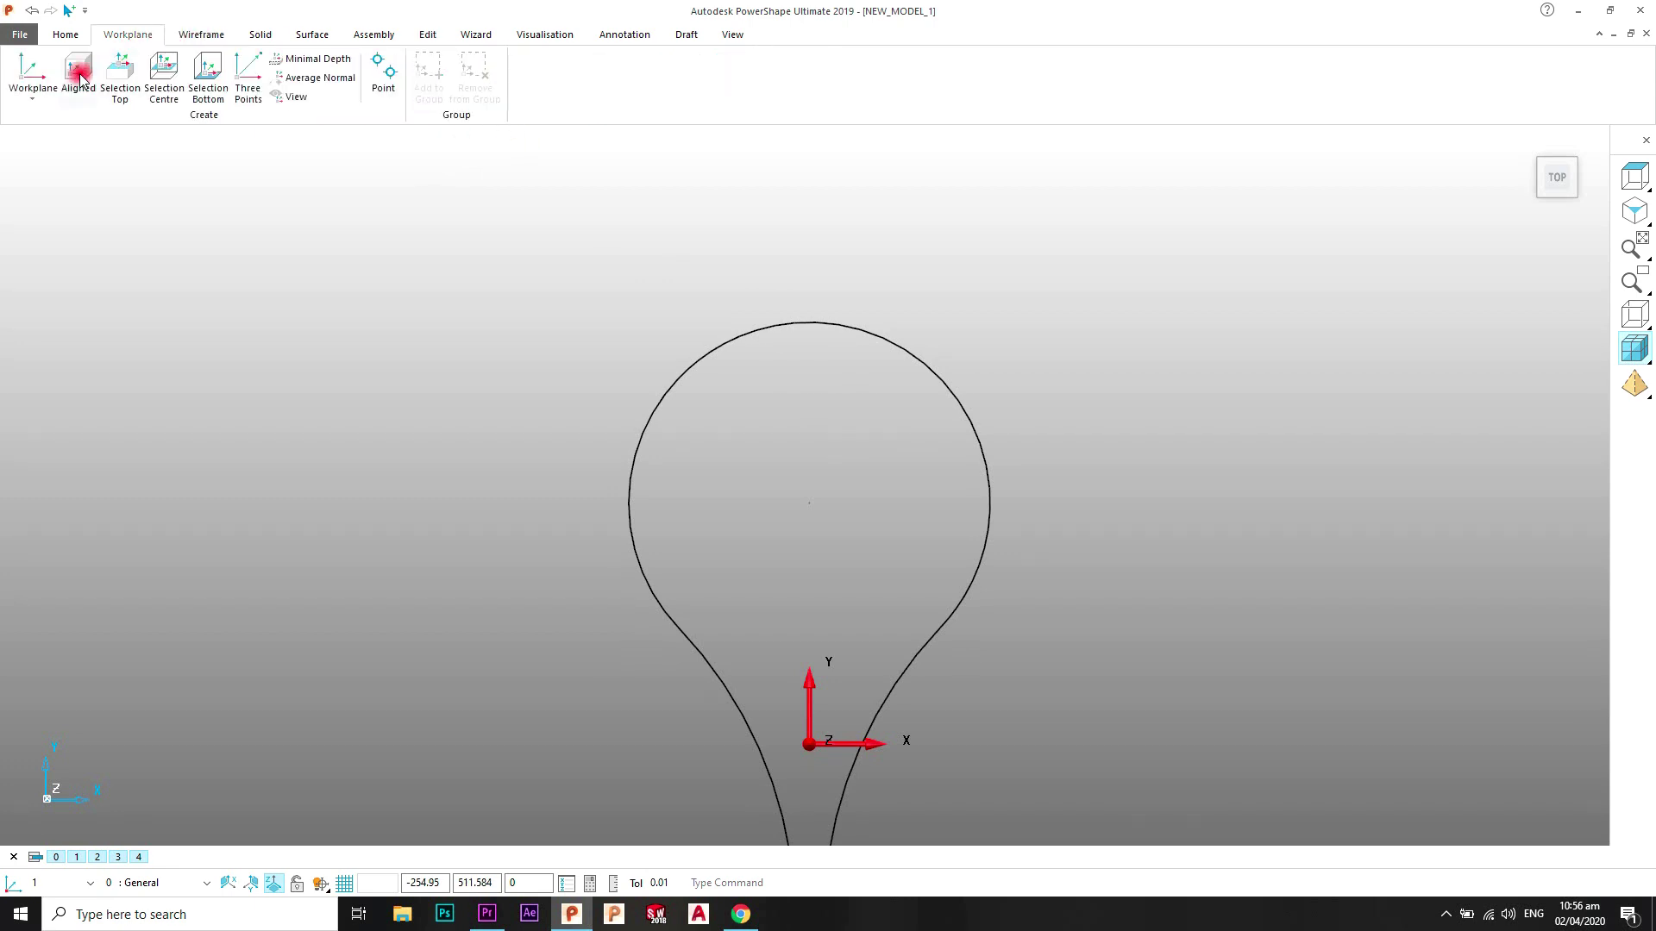
{"action": "left_click", "coordinate": [33, 76]}
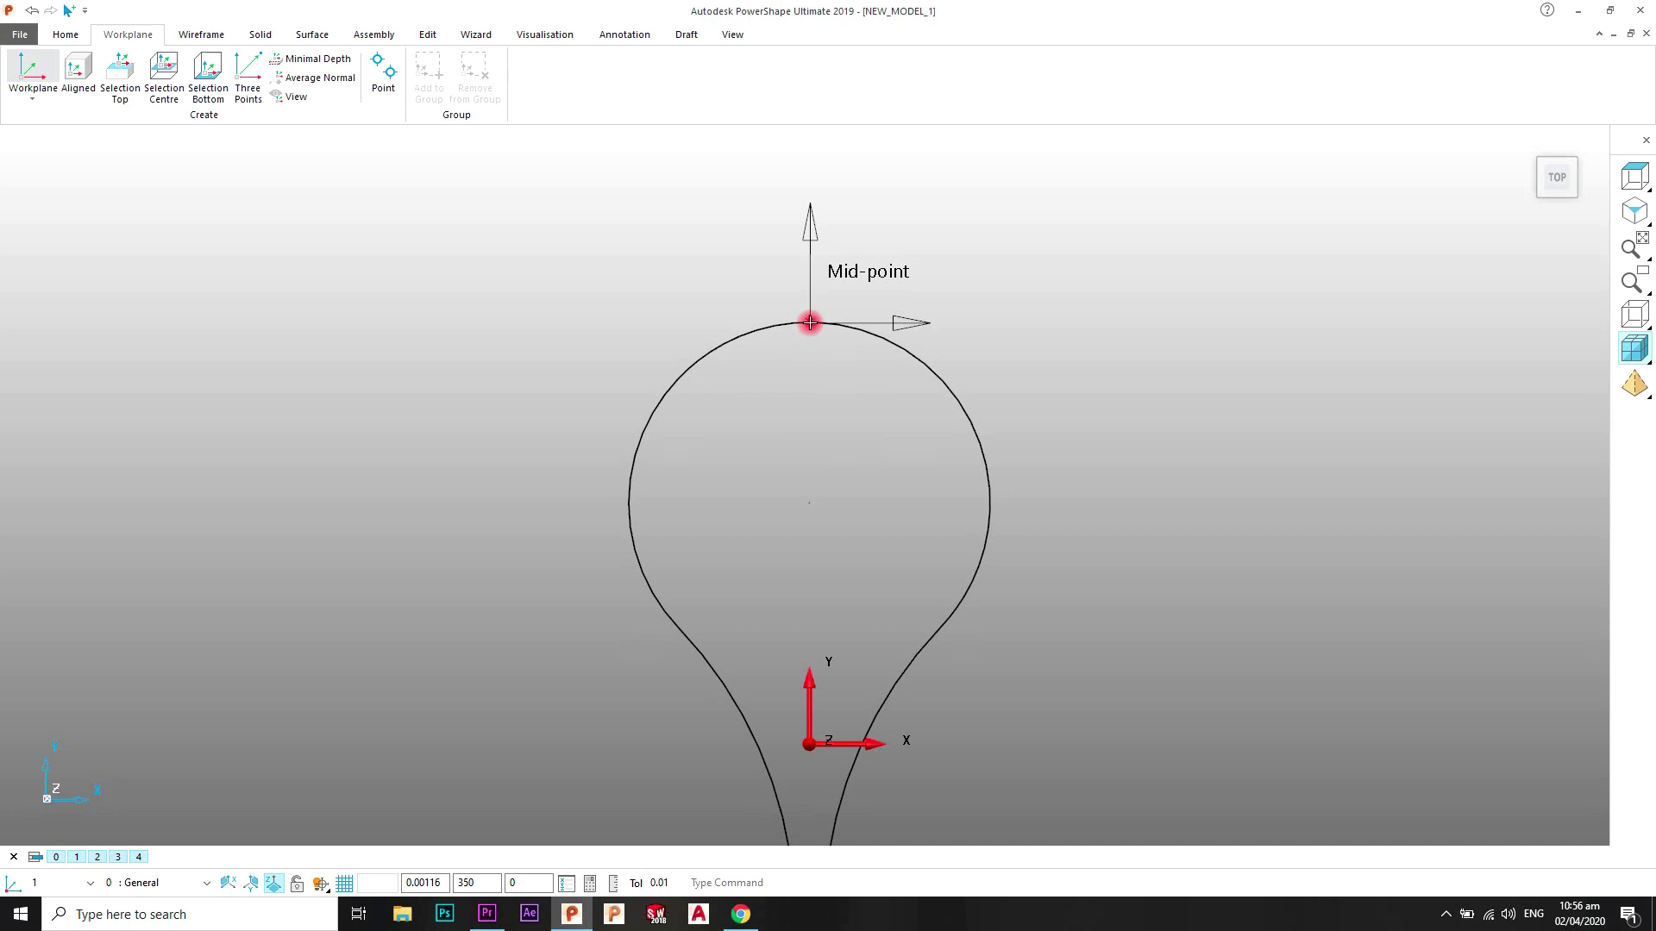
{"action": "left_click", "coordinate": [810, 323]}
{"action": "right_click", "coordinate": [1064, 245]}
{"action": "left_click", "coordinate": [1083, 266]}
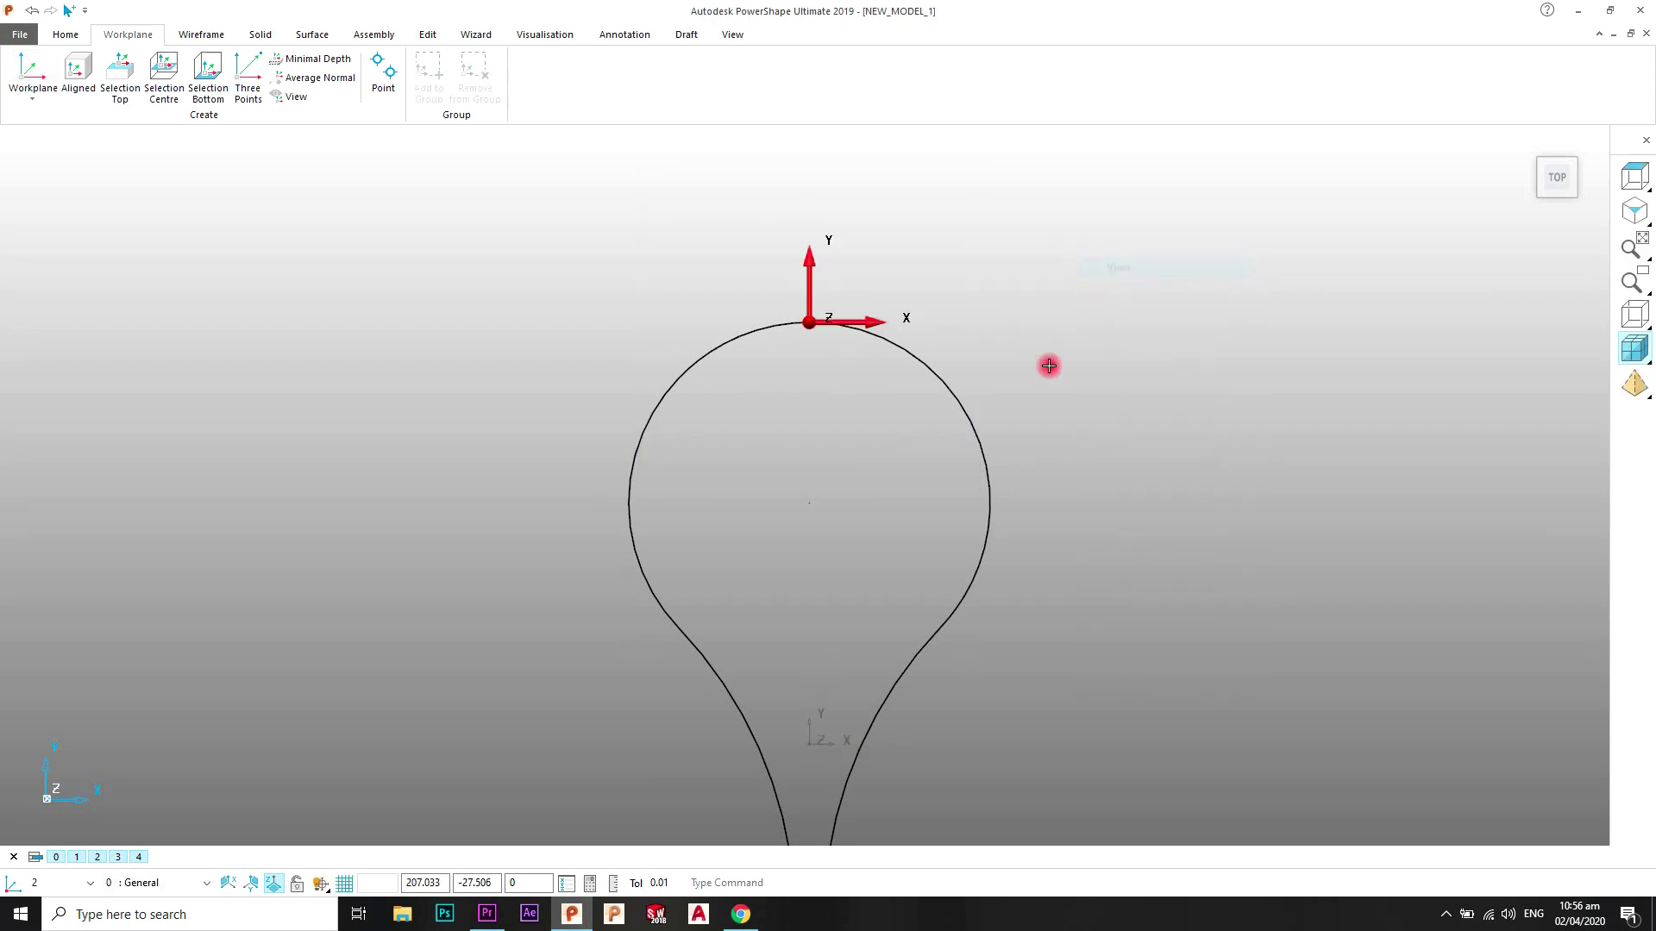
Step: Switch to the view from the right (+X) and lock the active principal plane
{"action": "middle_click_drag", "start_coordinate": [1048, 365], "coordinate": [946, 457], "text": "ctrl"}
{"action": "scroll", "coordinate": [937, 480], "scroll_direction": "up", "scroll_amount": 3}
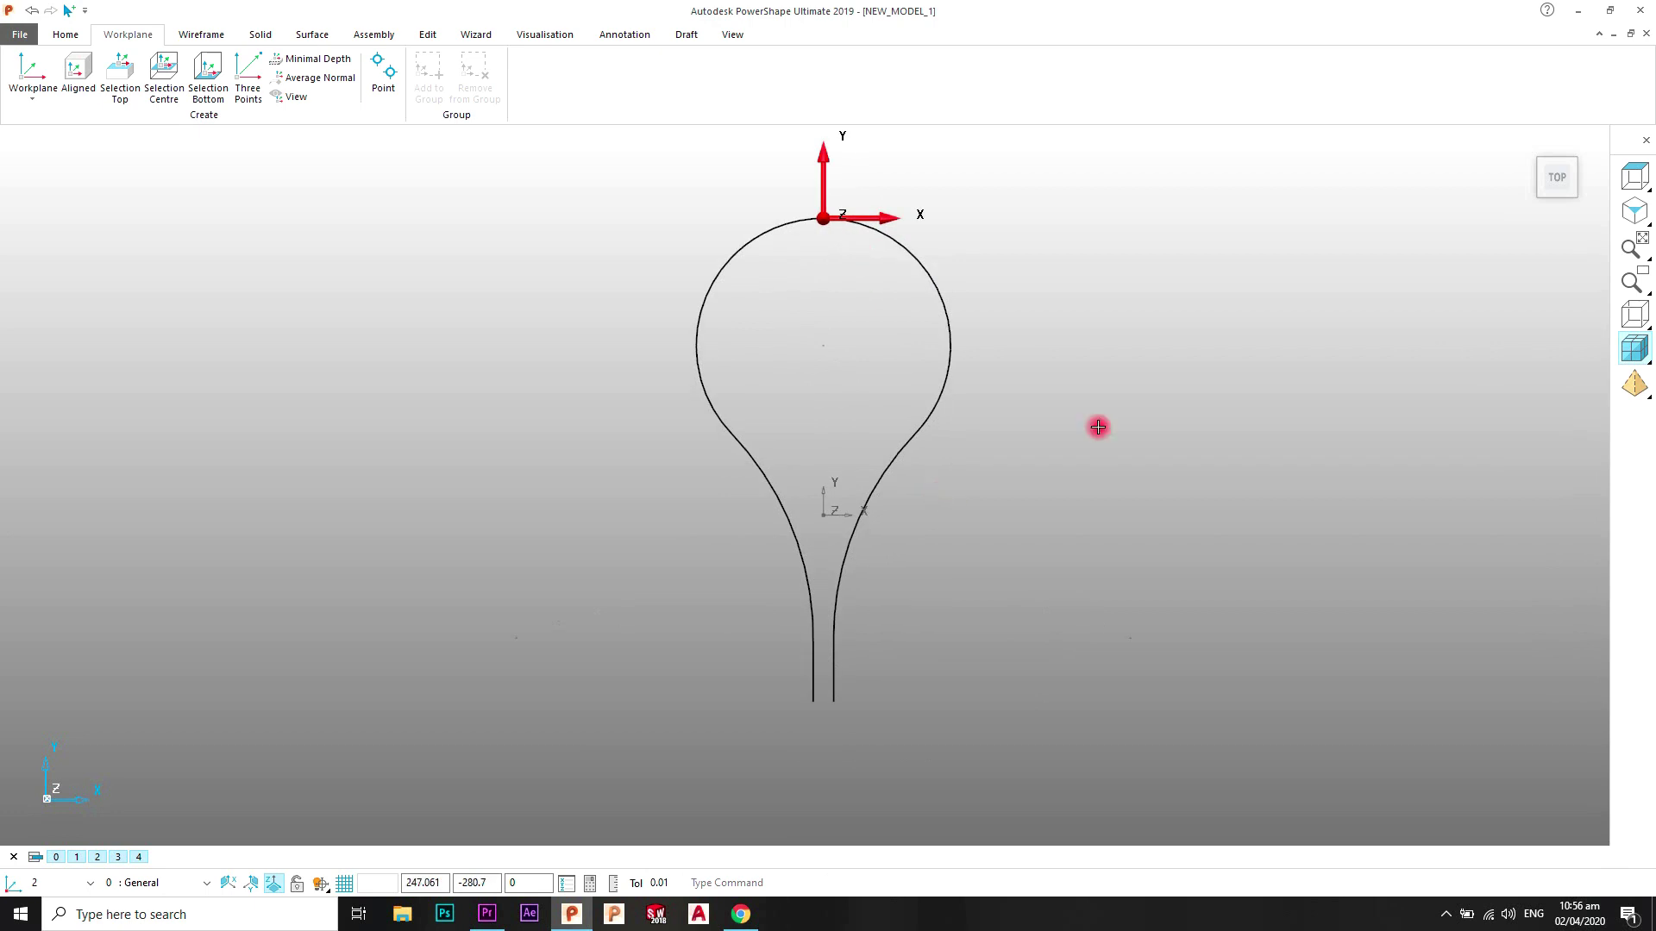
{"action": "mouse_move", "coordinate": [1636, 186]}
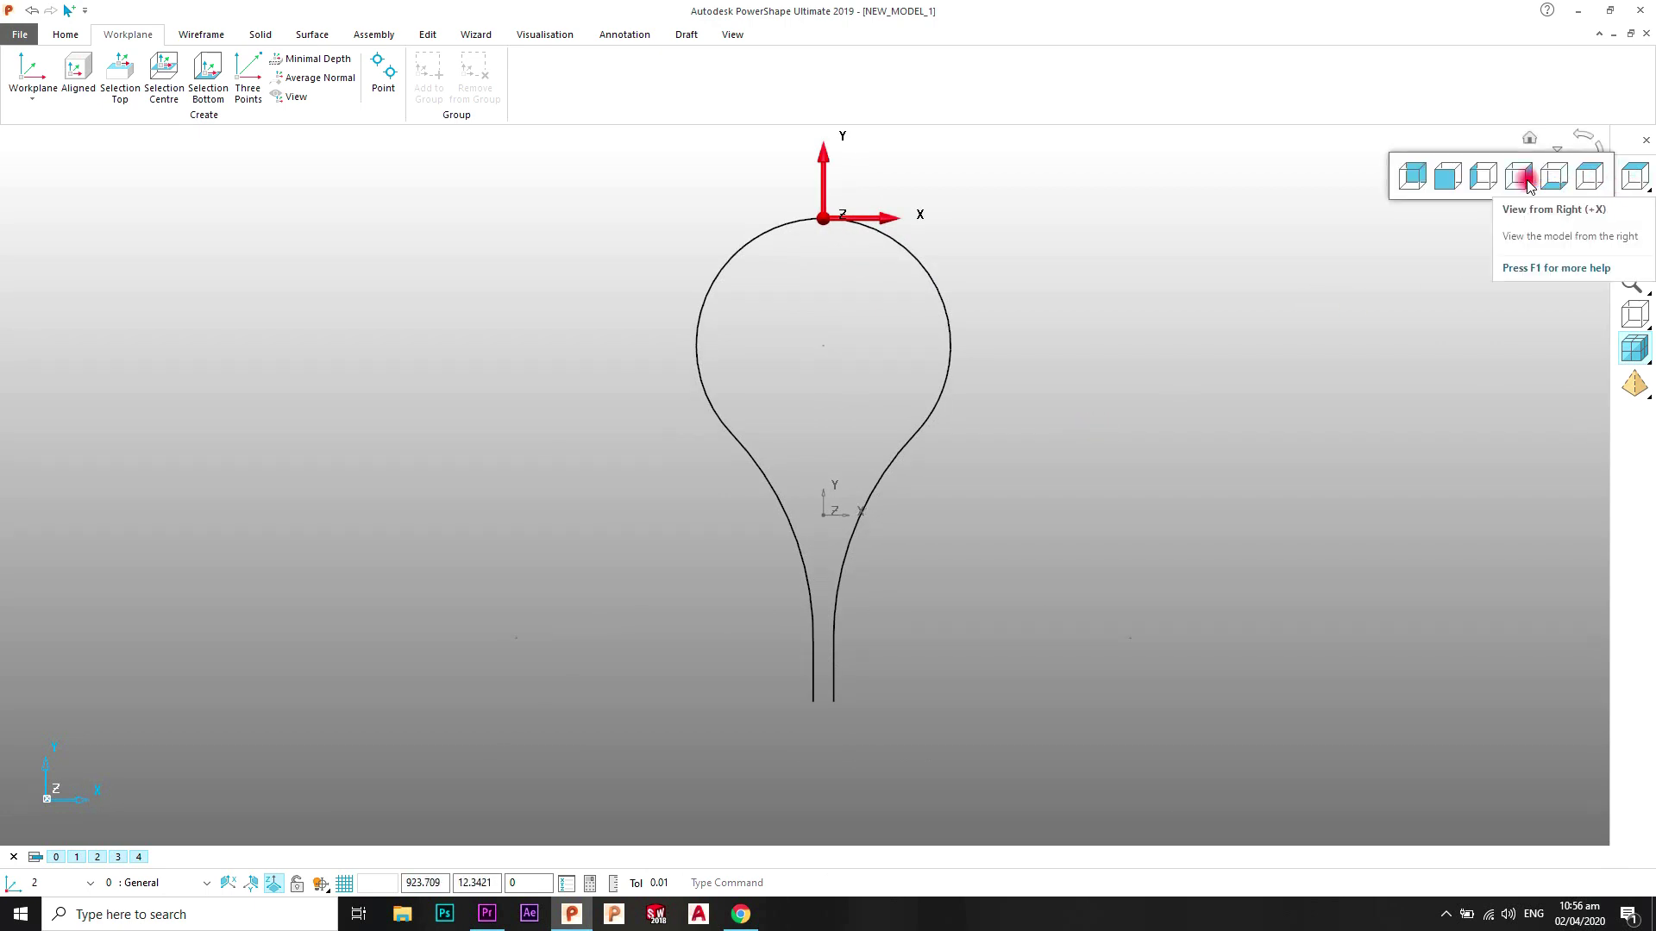
{"action": "left_click", "coordinate": [1487, 174]}
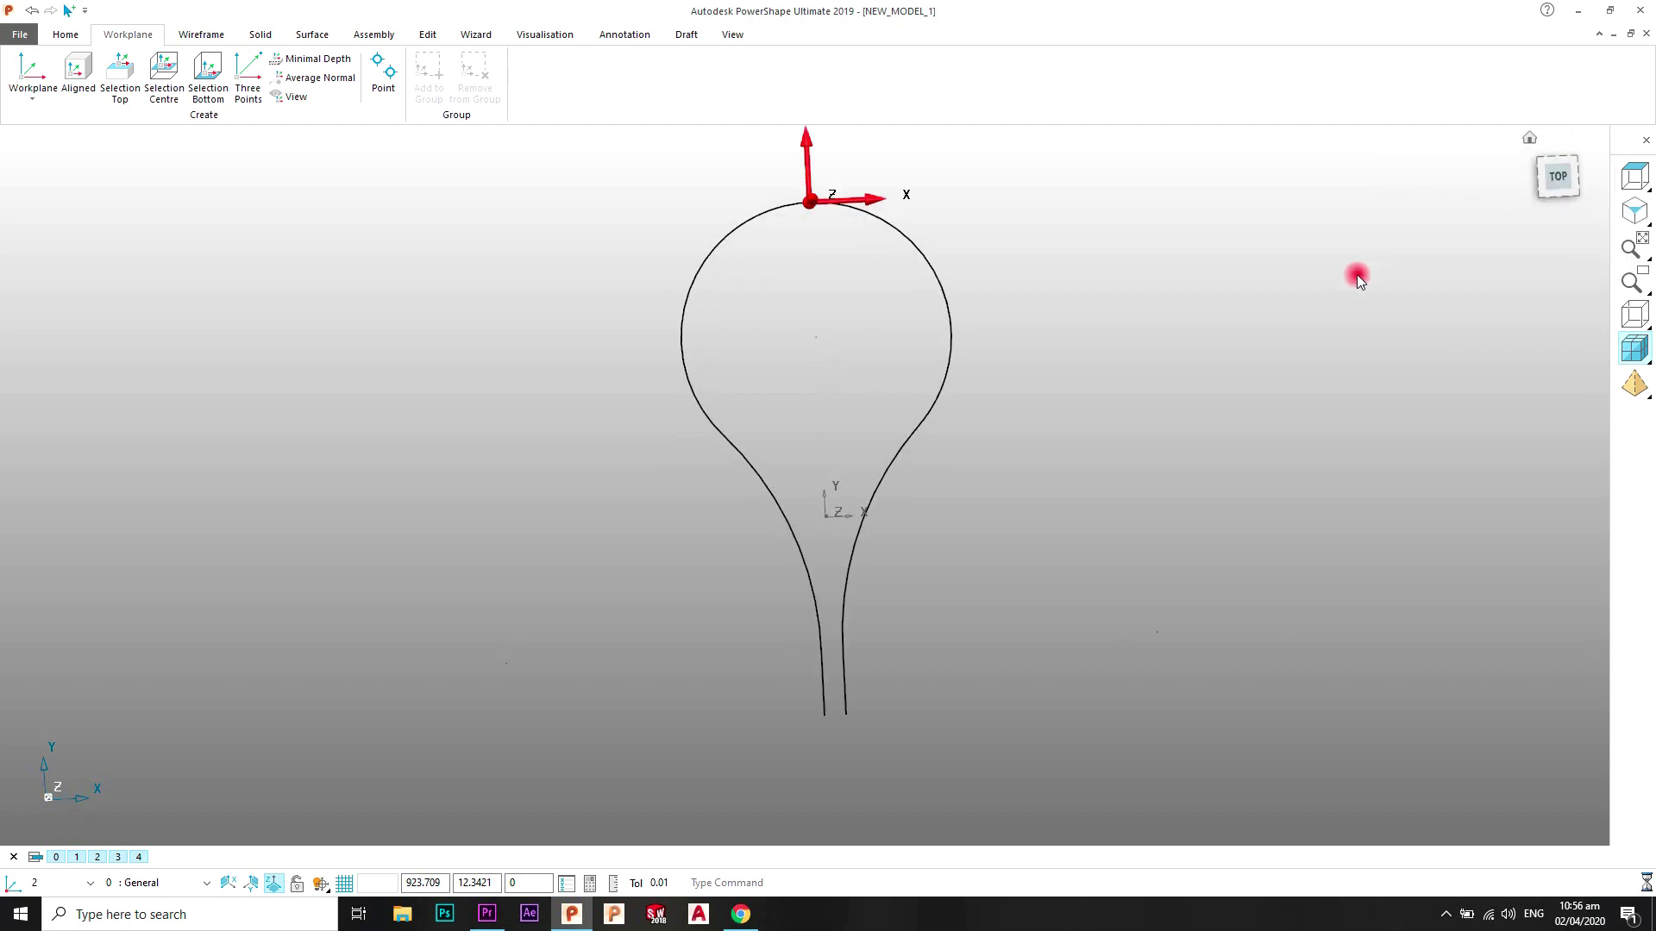
{"action": "left_click", "coordinate": [1633, 177]}
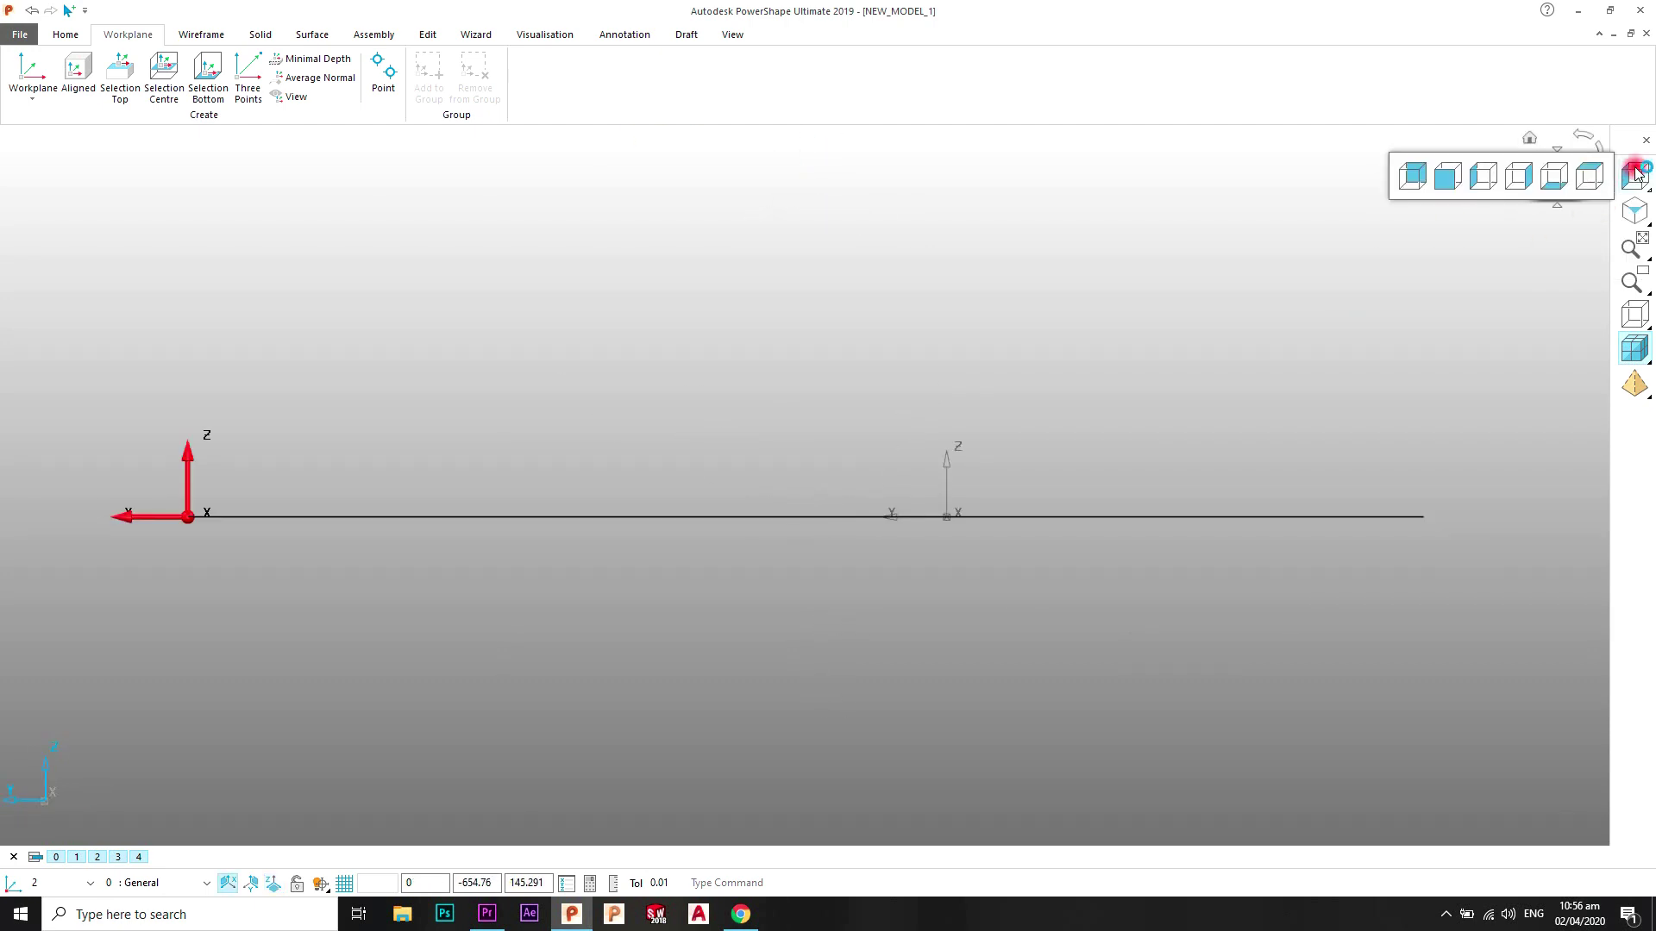
{"action": "left_click", "coordinate": [1505, 179]}
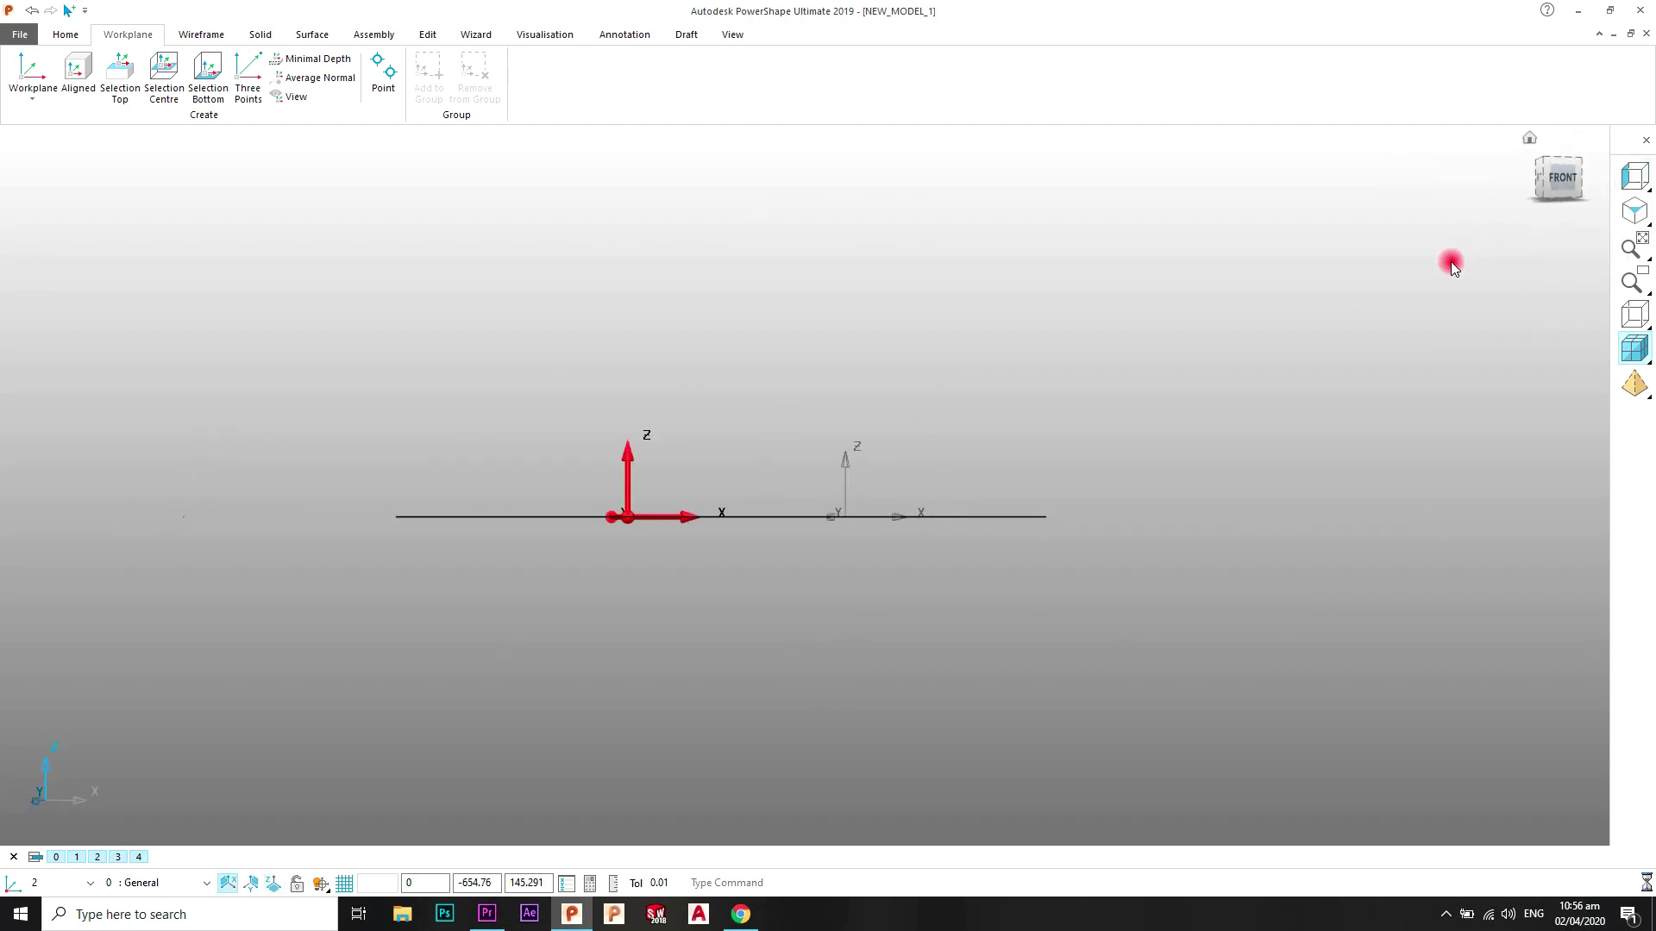
{"action": "scroll", "coordinate": [1140, 416], "scroll_direction": "up", "scroll_amount": 3}
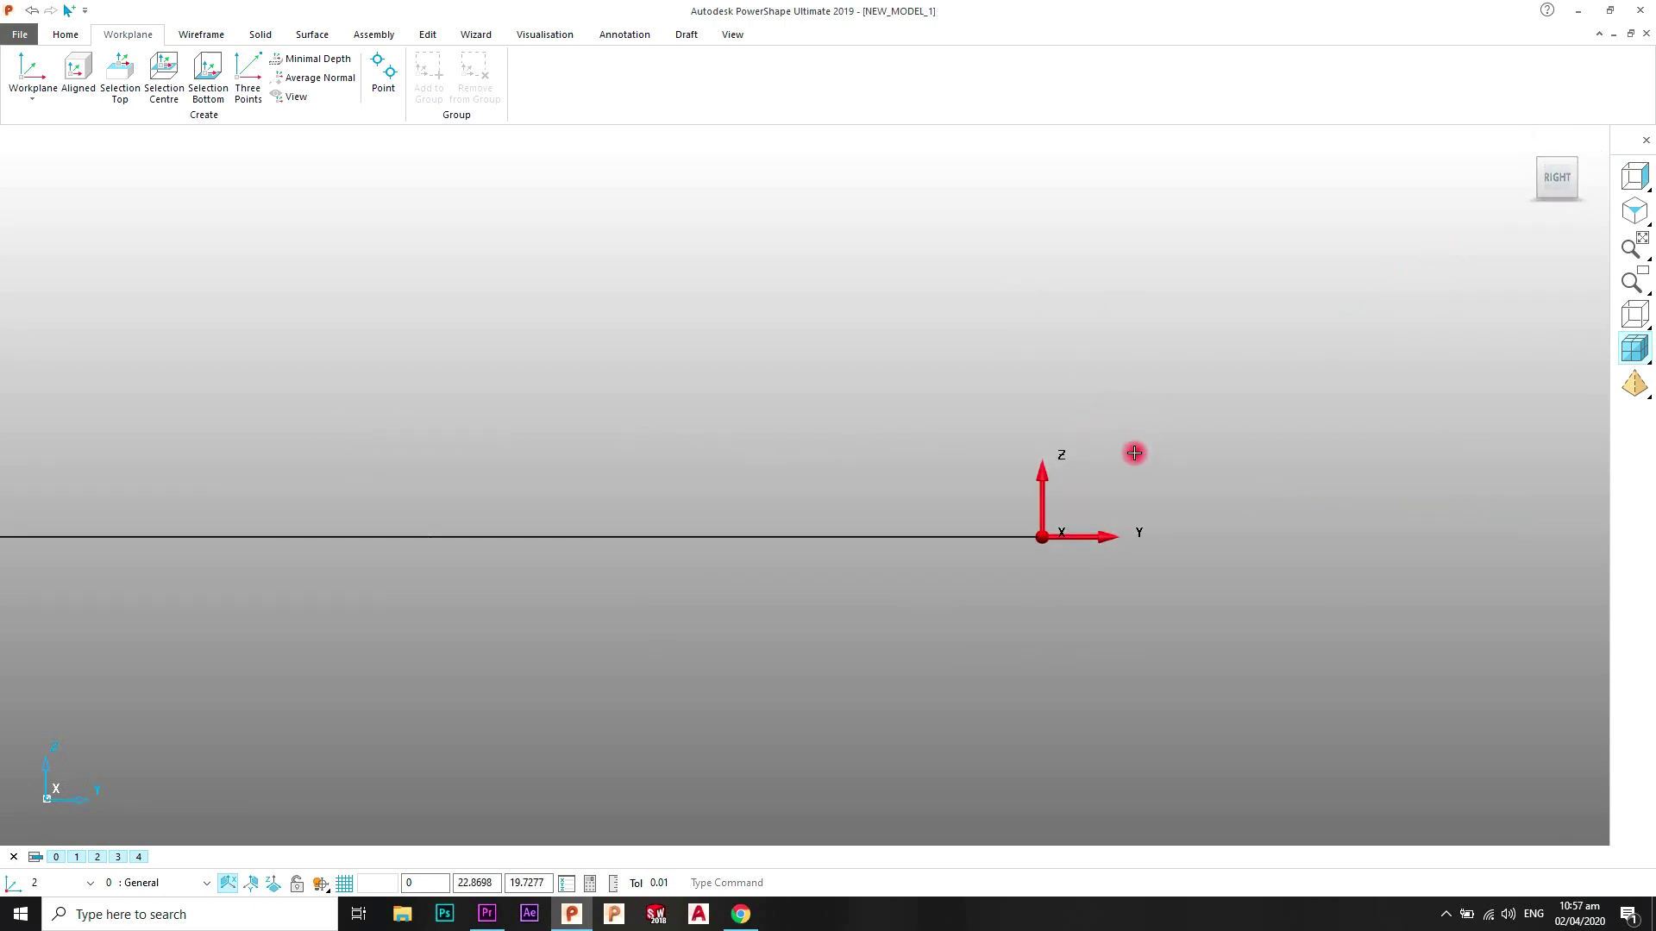
{"action": "middle_click_drag", "start_coordinate": [1134, 454], "coordinate": [1134, 291], "text": "shift"}
{"action": "scroll", "coordinate": [1116, 344], "scroll_direction": "down", "scroll_amount": 4}
{"action": "middle_click_drag", "start_coordinate": [1009, 374], "coordinate": [1106, 409], "text": "shift"}
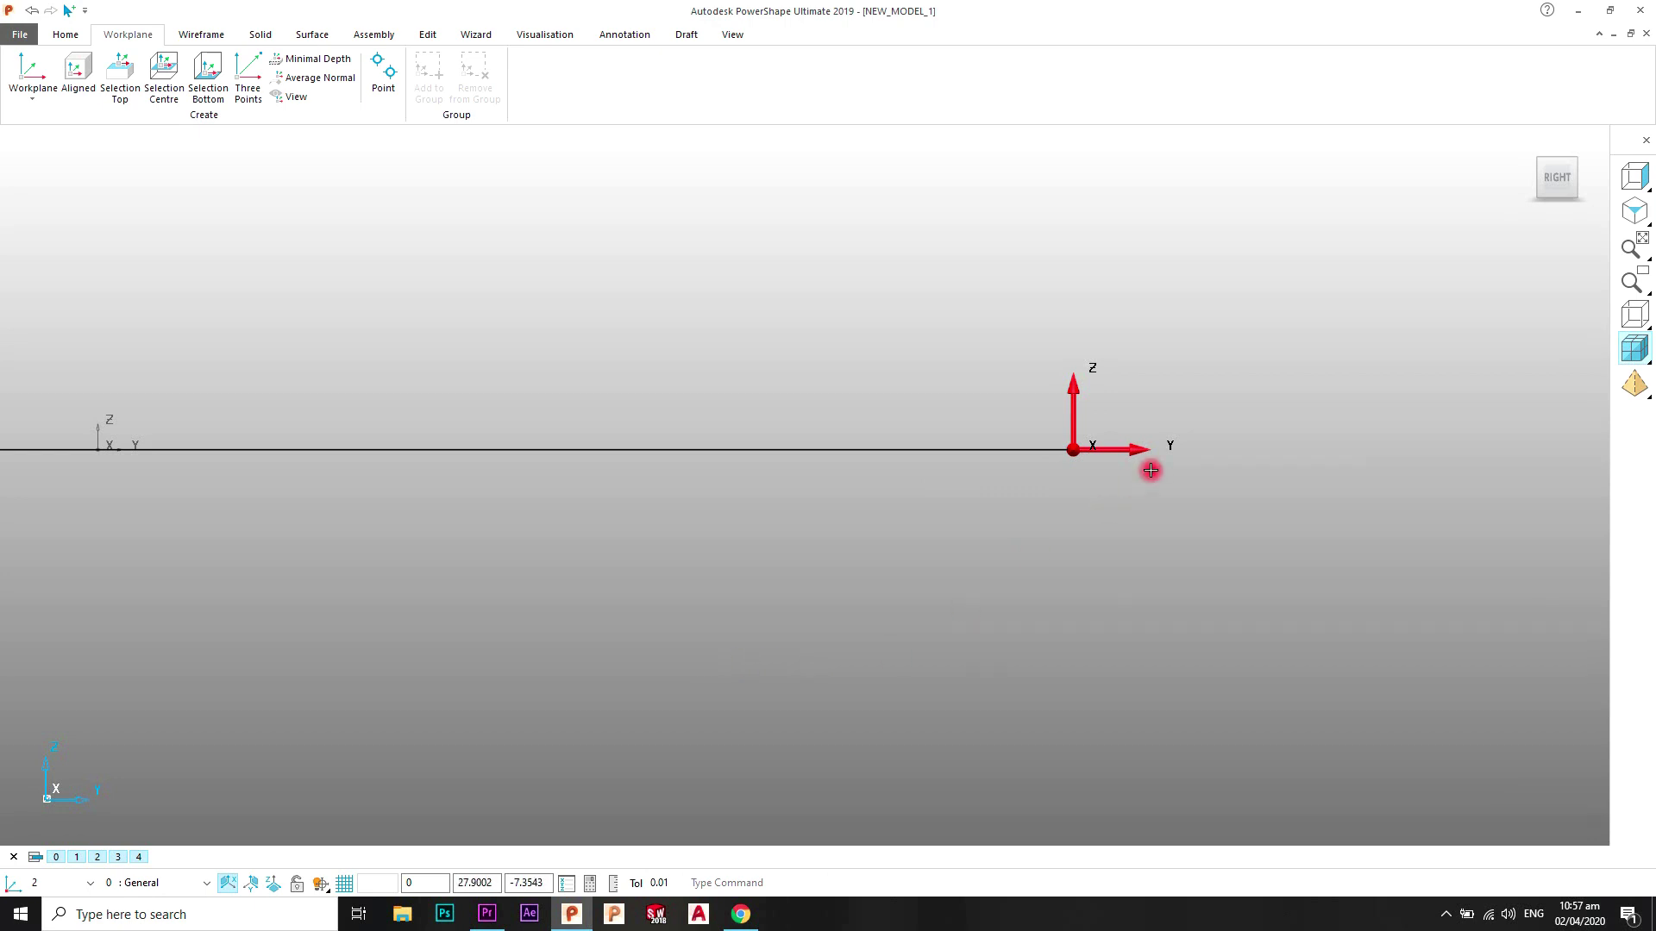
{"action": "left_click", "coordinate": [297, 884]}
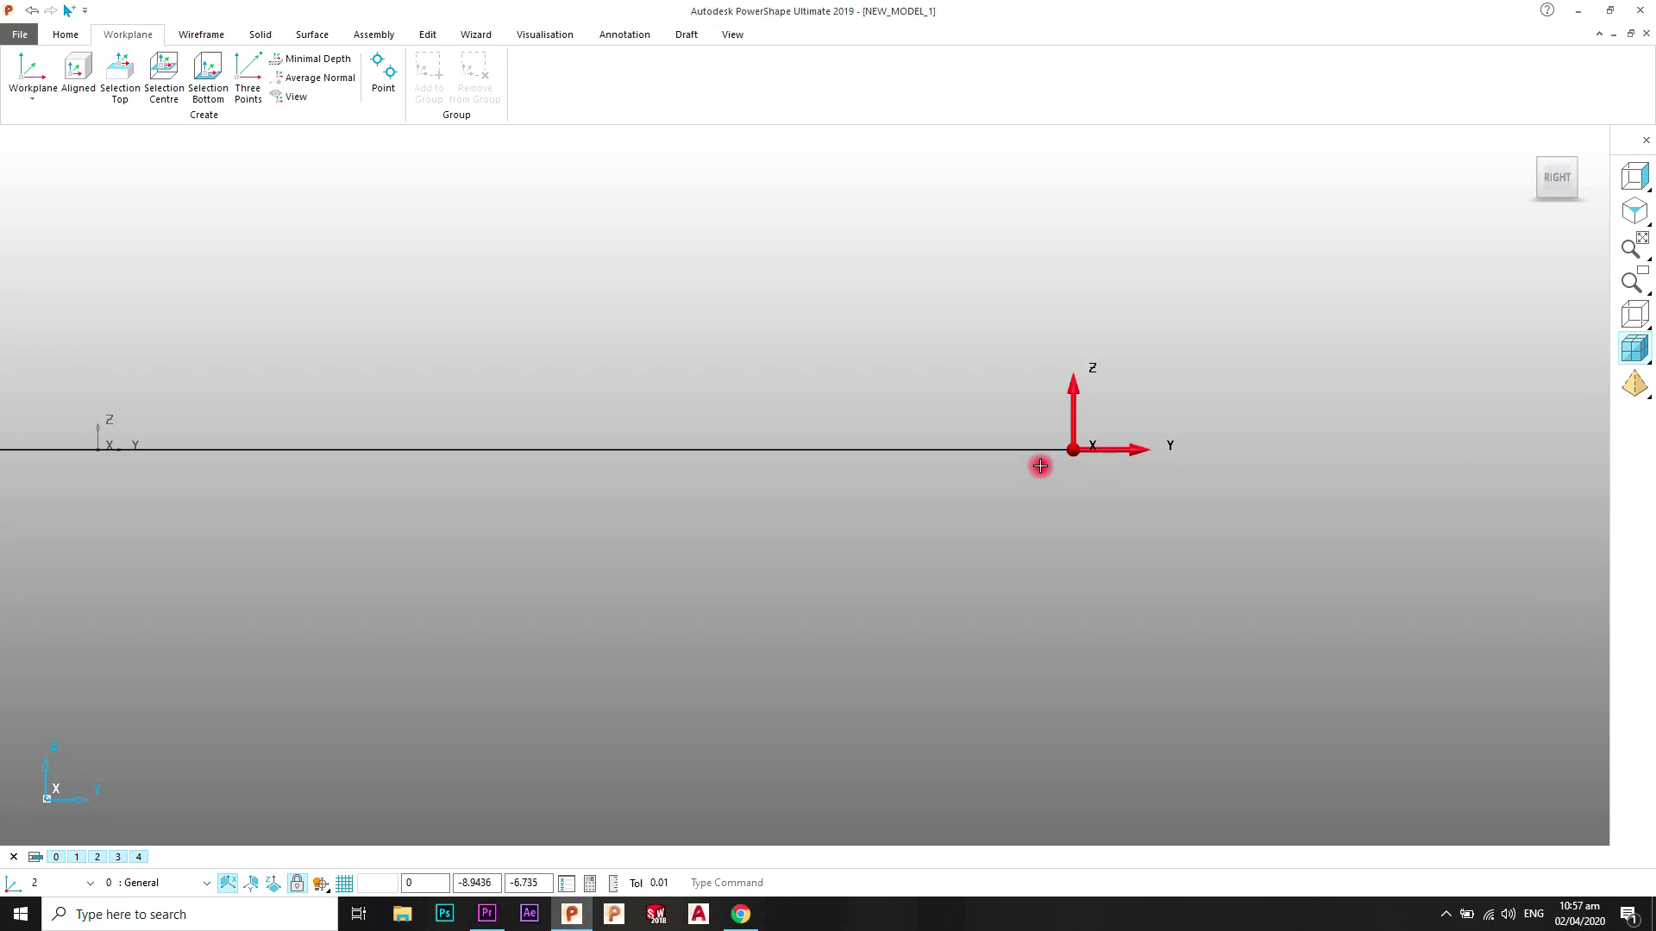
Step: Draw a full circle centred at 0 0 10 relative to the new workplane
{"action": "left_click", "coordinate": [205, 36]}
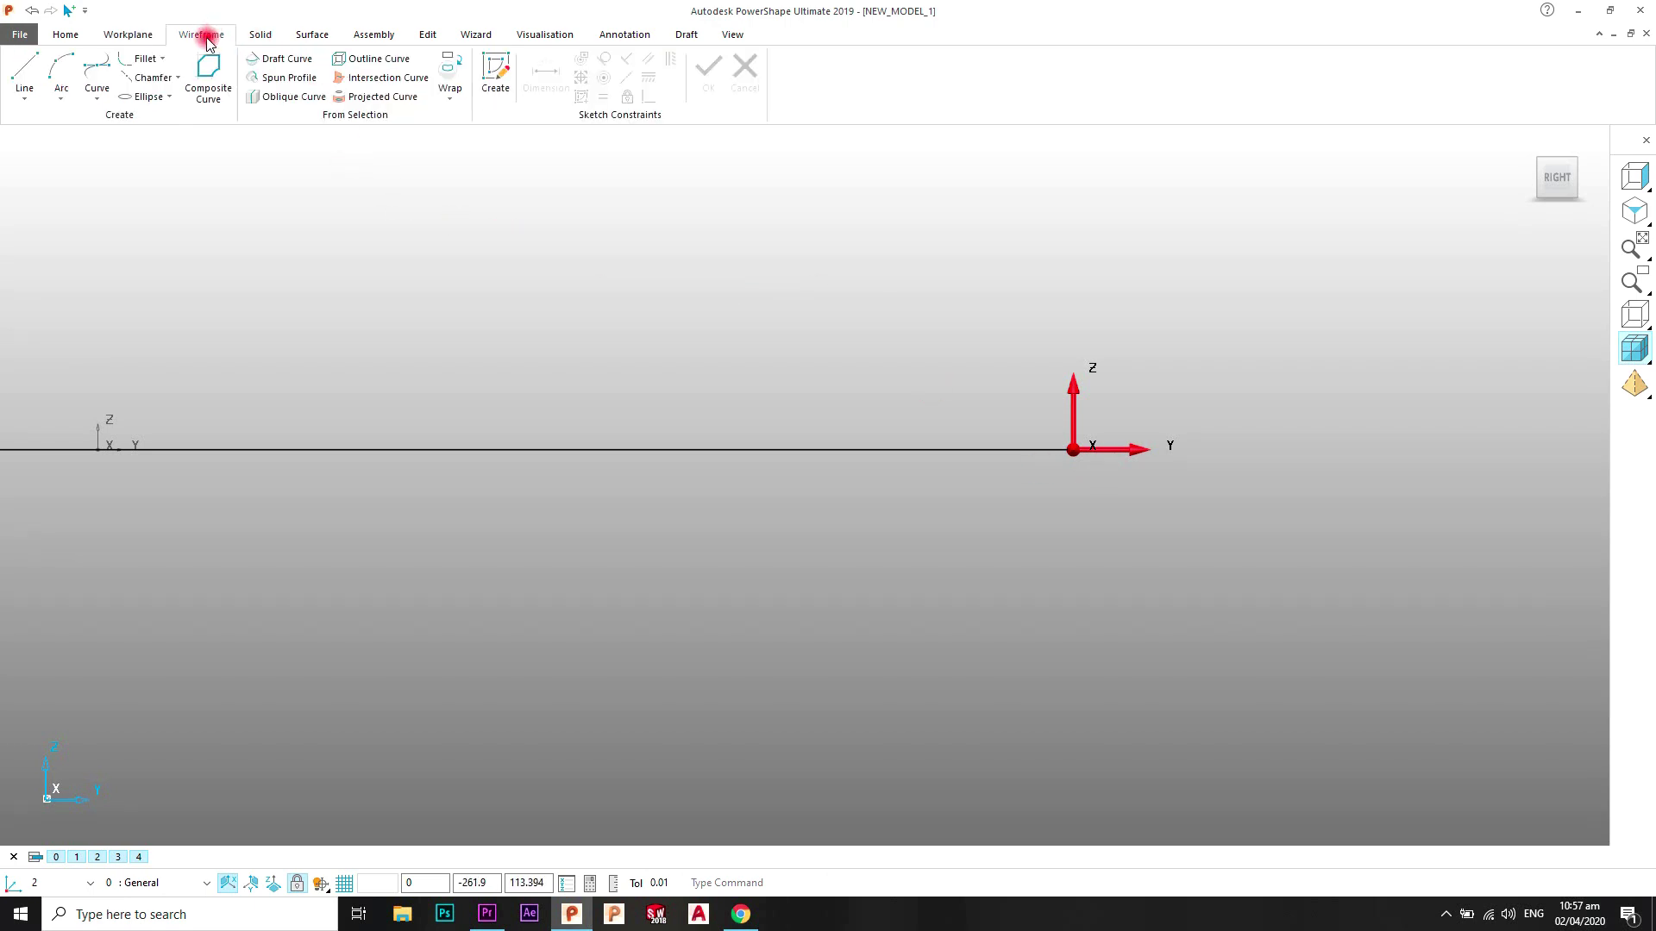
{"action": "left_click", "coordinate": [61, 99]}
{"action": "left_click", "coordinate": [62, 134]}
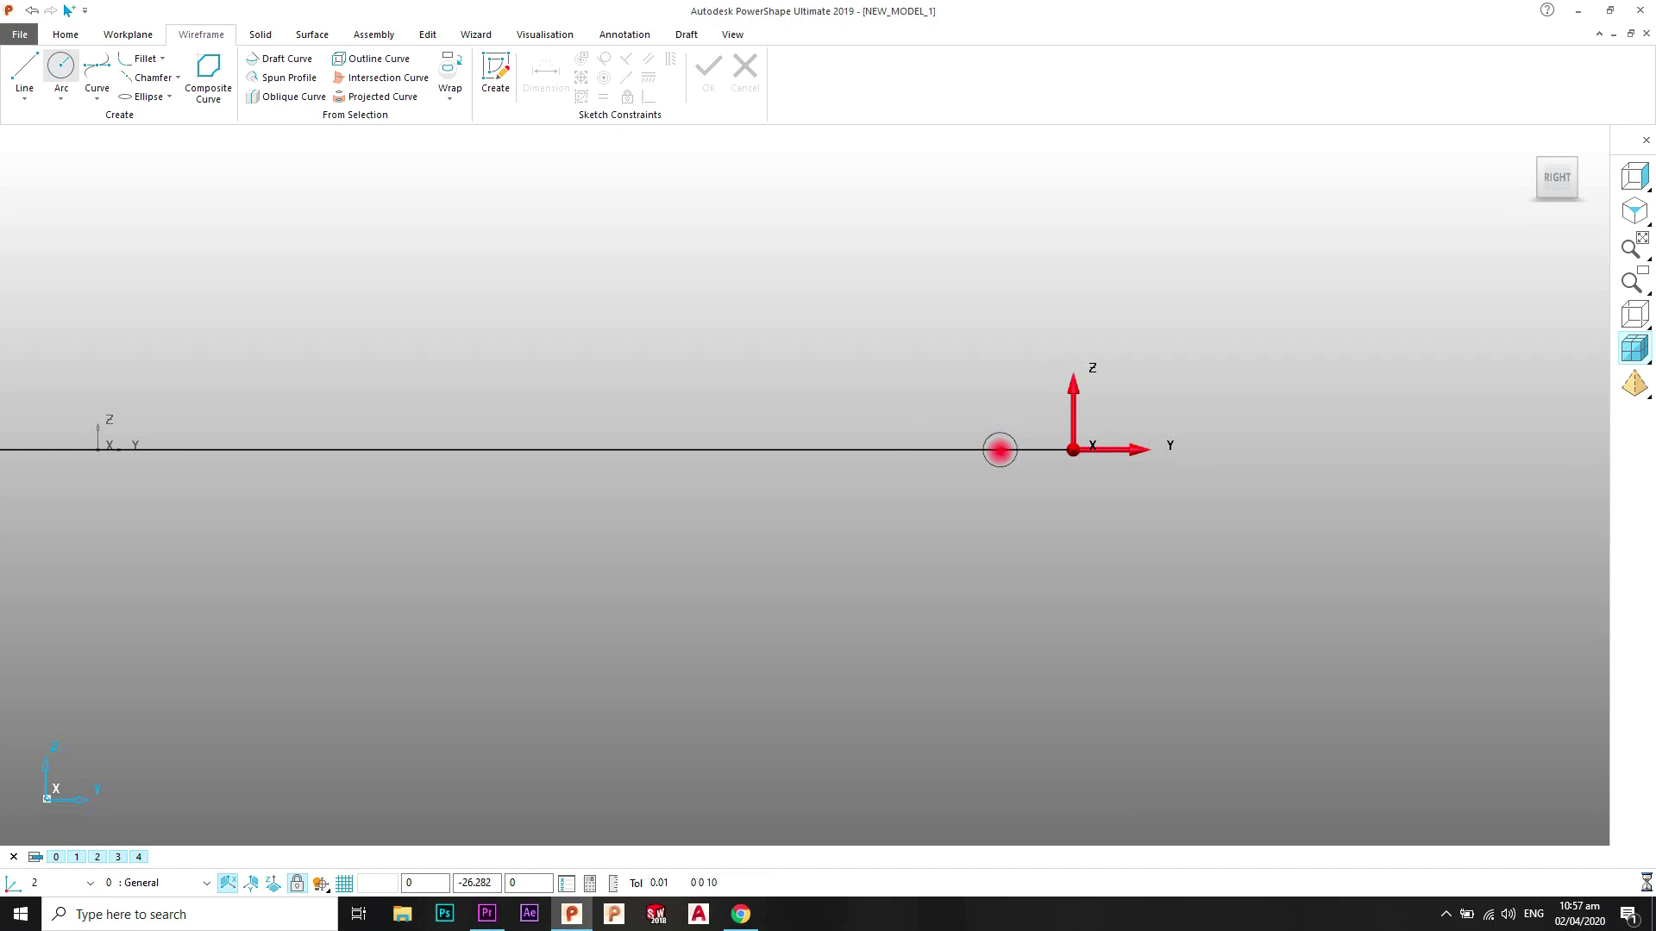
{"action": "key", "text": "Return"}
{"action": "right_click", "coordinate": [1129, 302]}
{"action": "left_click", "coordinate": [1152, 314]}
{"action": "scroll", "coordinate": [1103, 470], "scroll_direction": "up", "scroll_amount": 3}
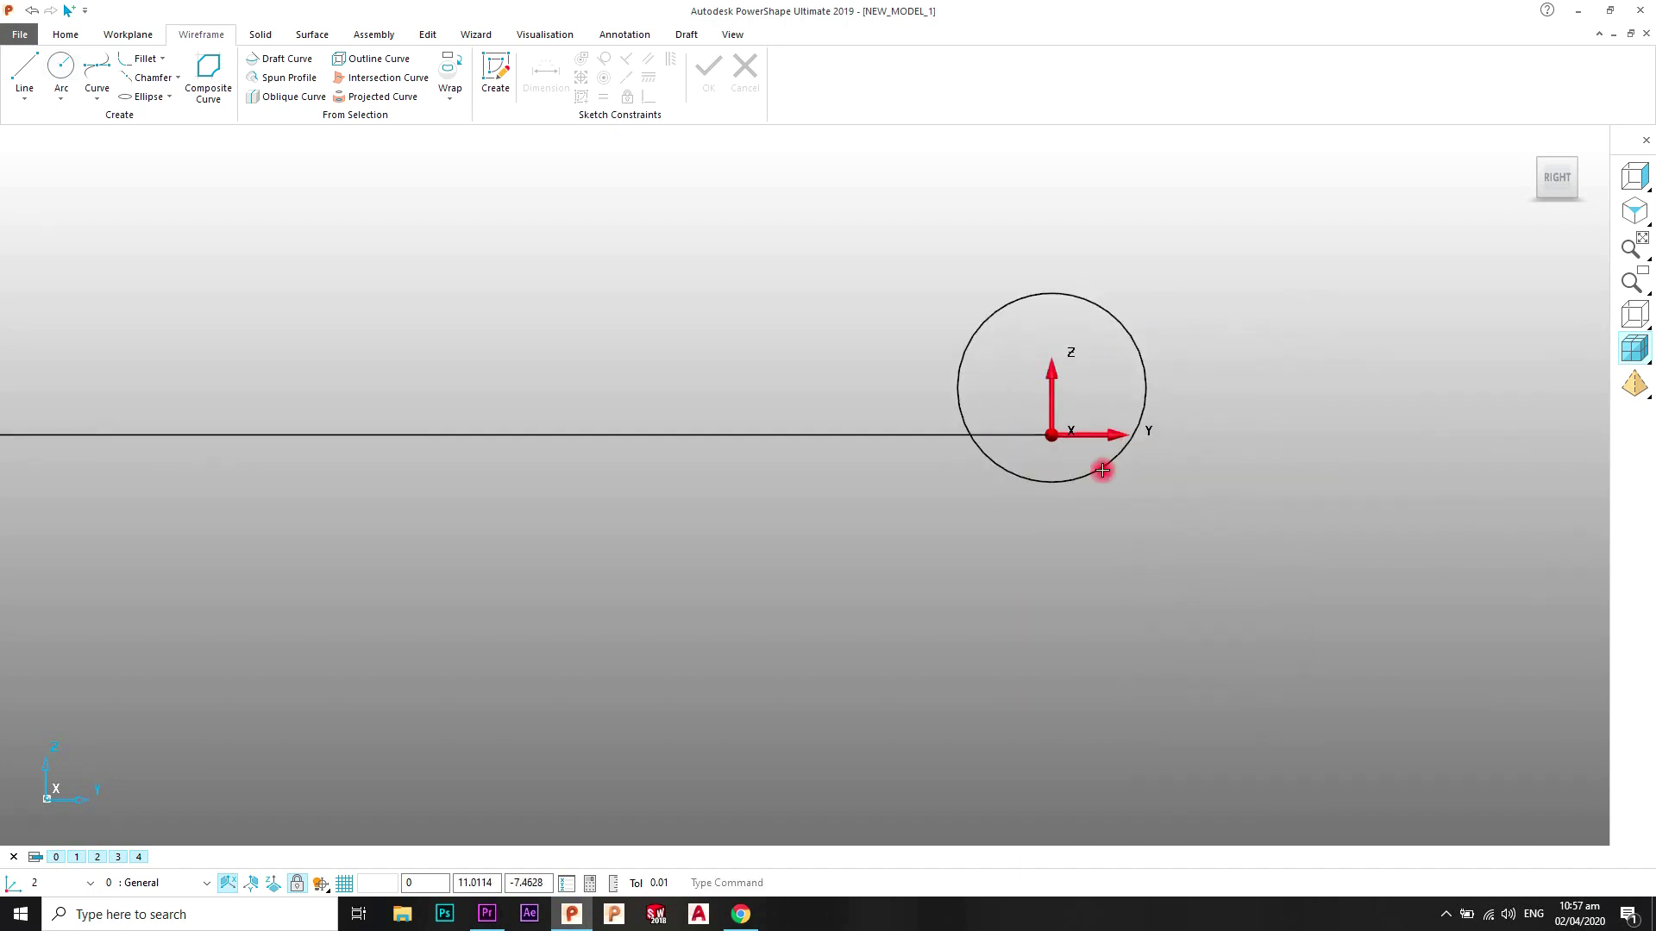
Step: Set the radius of the circle above the new workplane to 4
{"action": "left_click", "coordinate": [1156, 373]}
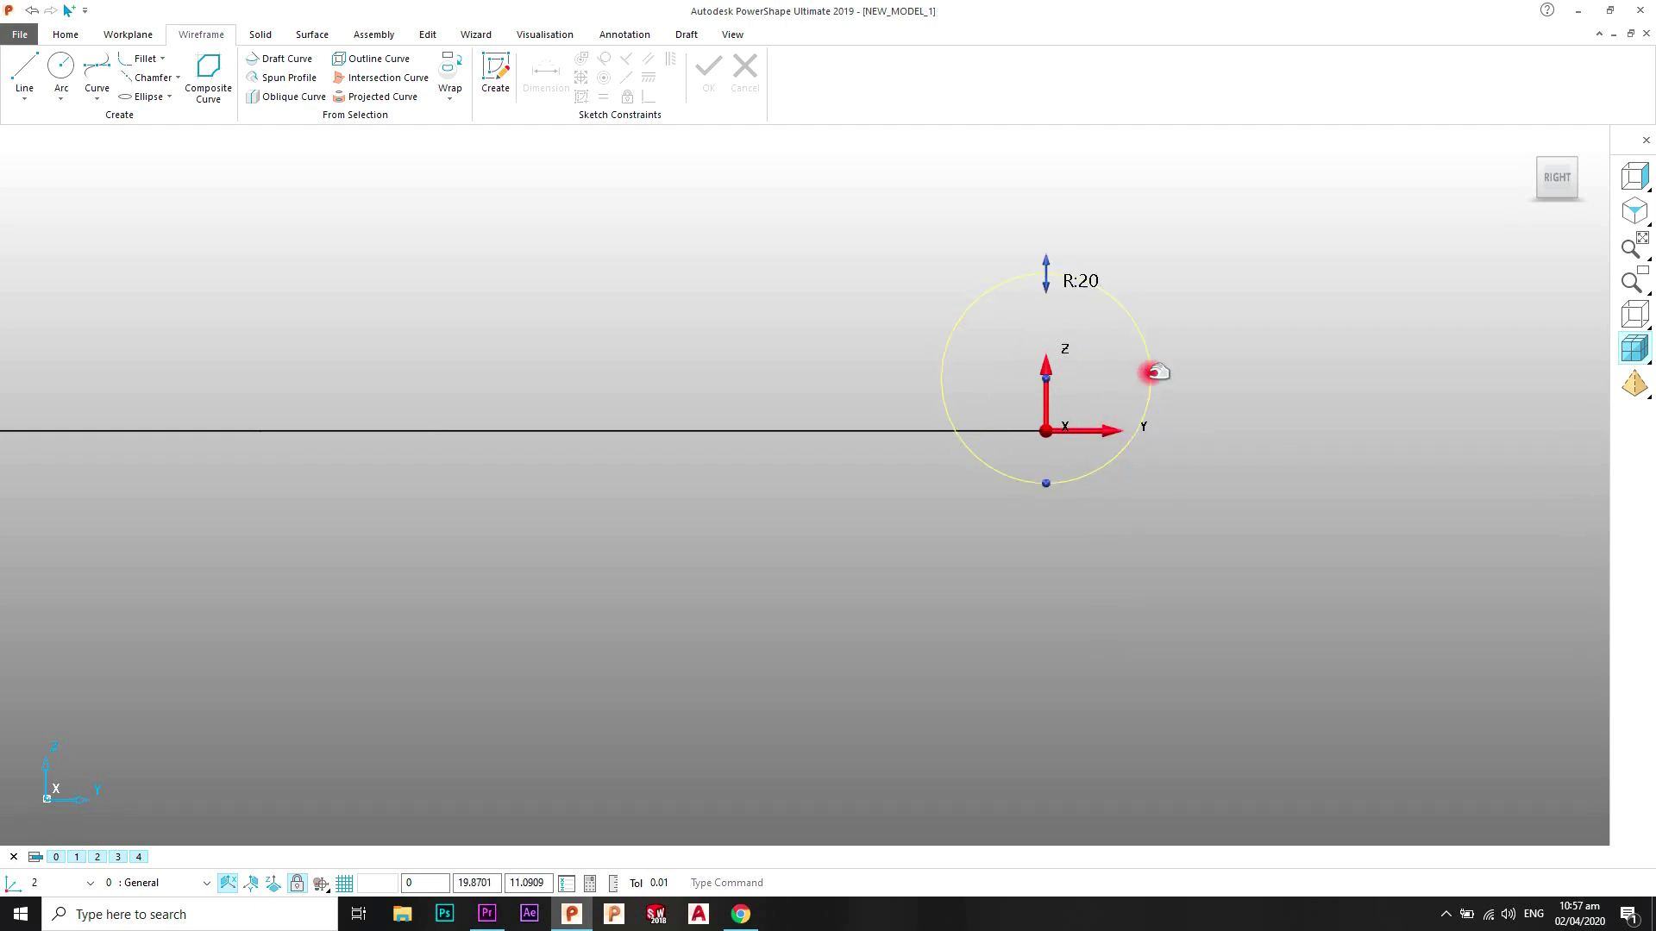
{"action": "double_click", "coordinate": [907, 390]}
{"action": "double_click", "coordinate": [397, 330]}
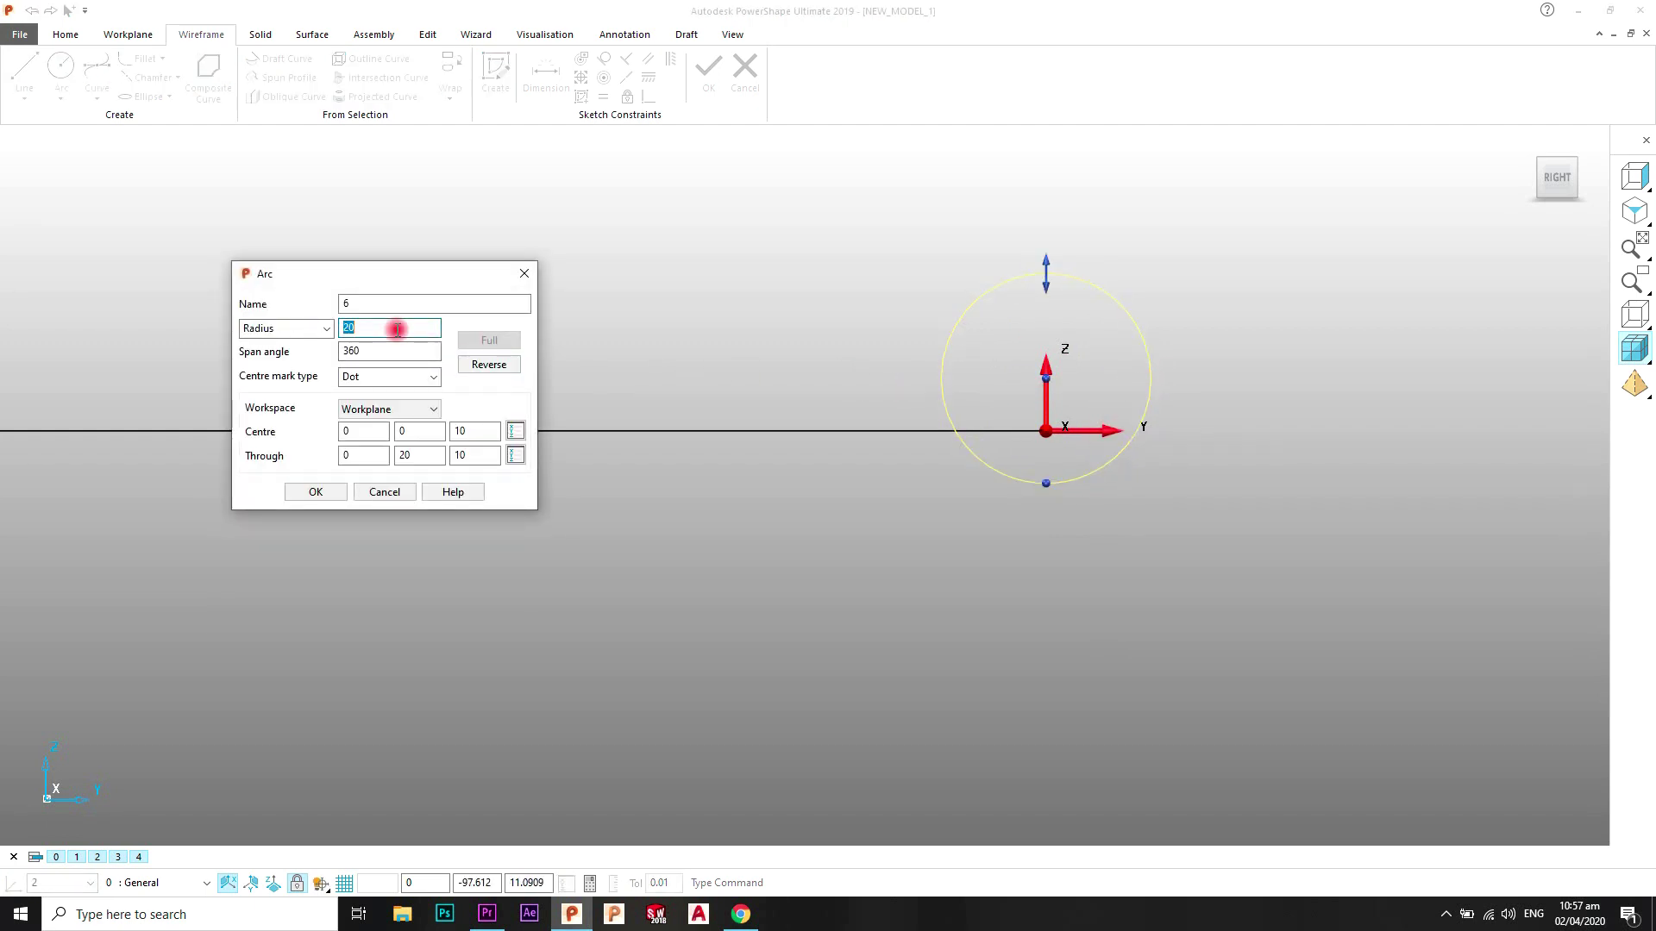
{"action": "type", "text": "4"}
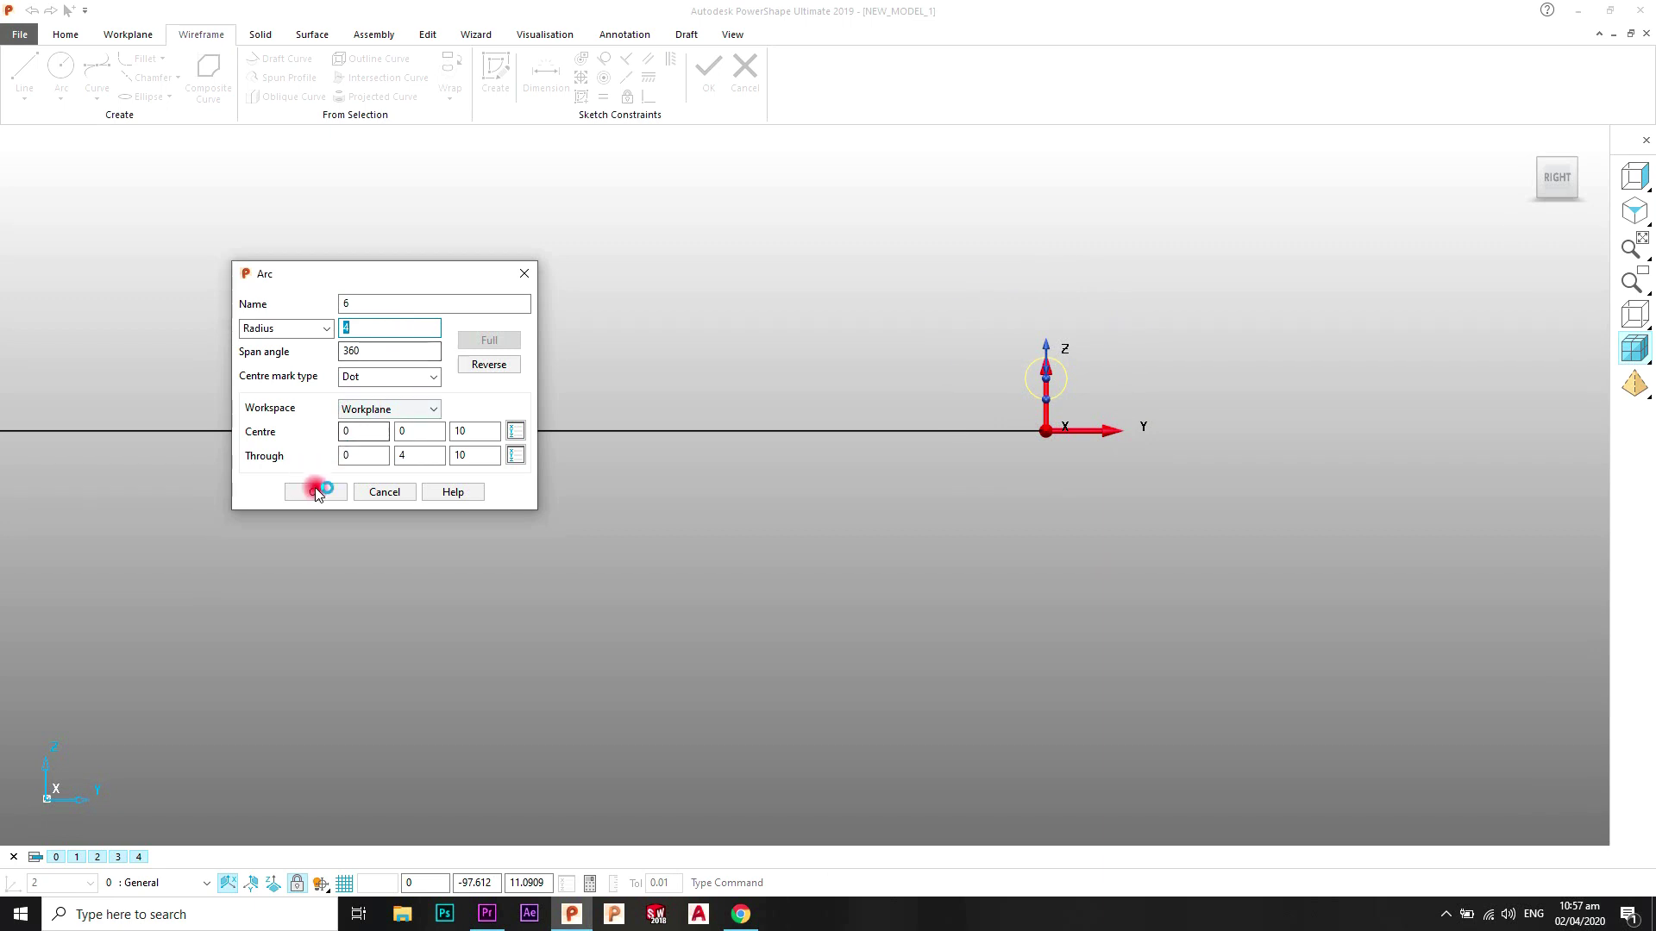
{"action": "left_click", "coordinate": [316, 490]}
{"action": "scroll", "coordinate": [1048, 427], "scroll_direction": "up", "scroll_amount": 3}
{"action": "scroll", "coordinate": [1050, 332], "scroll_direction": "up", "scroll_amount": 3}
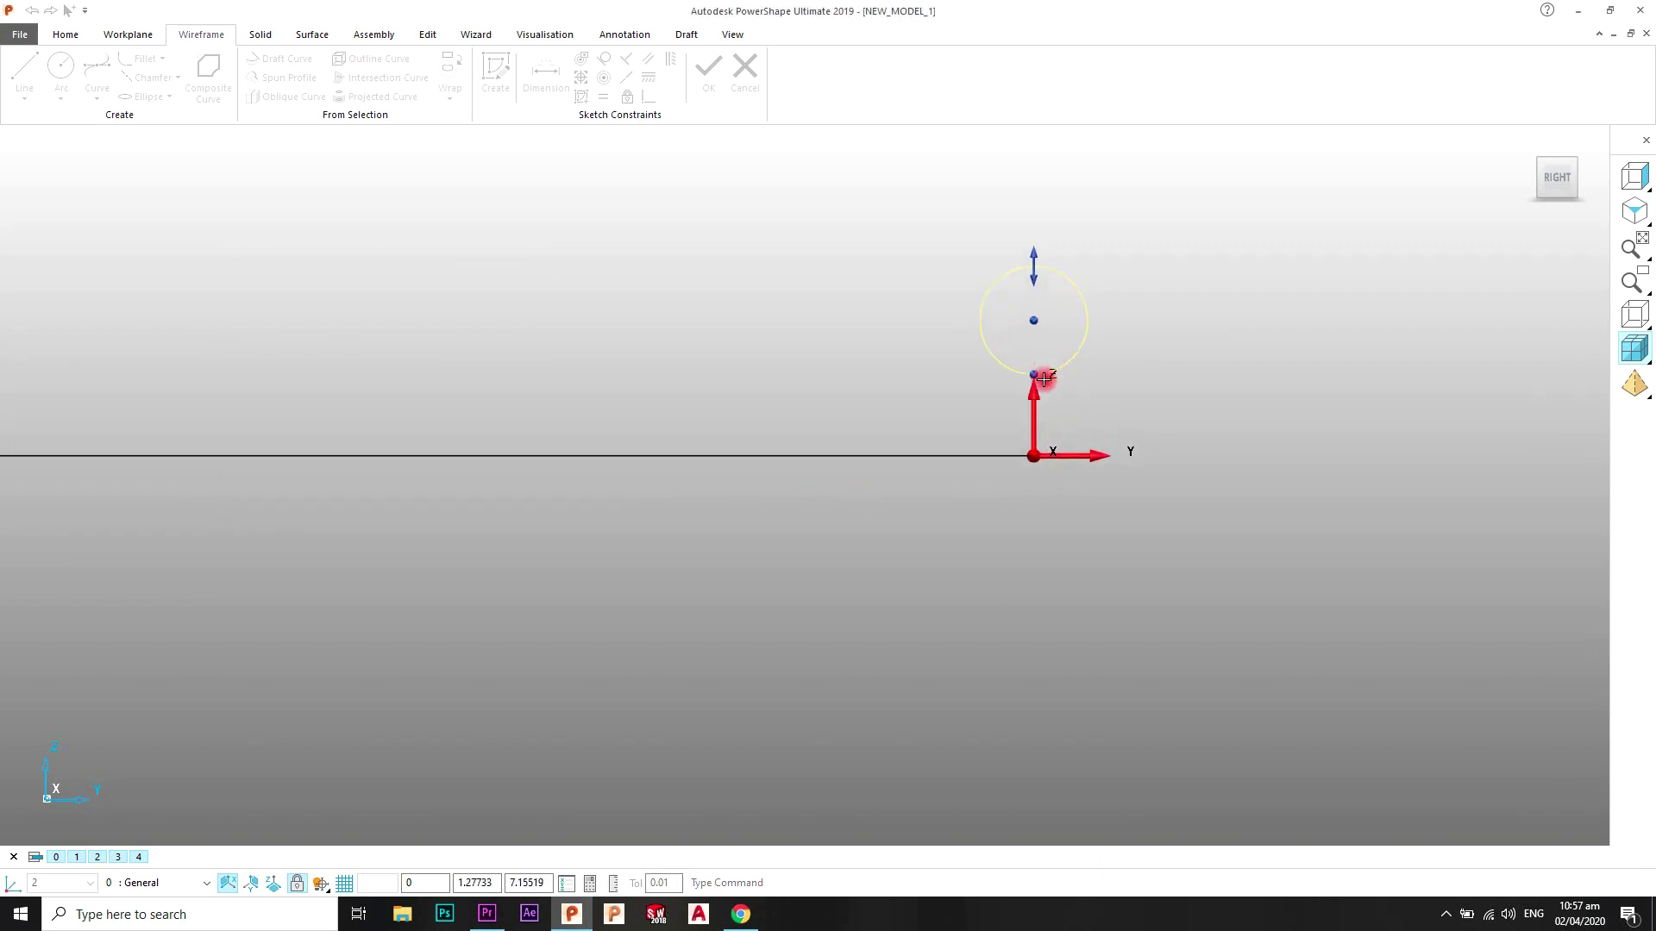
{"action": "scroll", "coordinate": [1039, 410], "scroll_direction": "down", "scroll_amount": 2}
{"action": "scroll", "coordinate": [1035, 414], "scroll_direction": "up", "scroll_amount": 1}
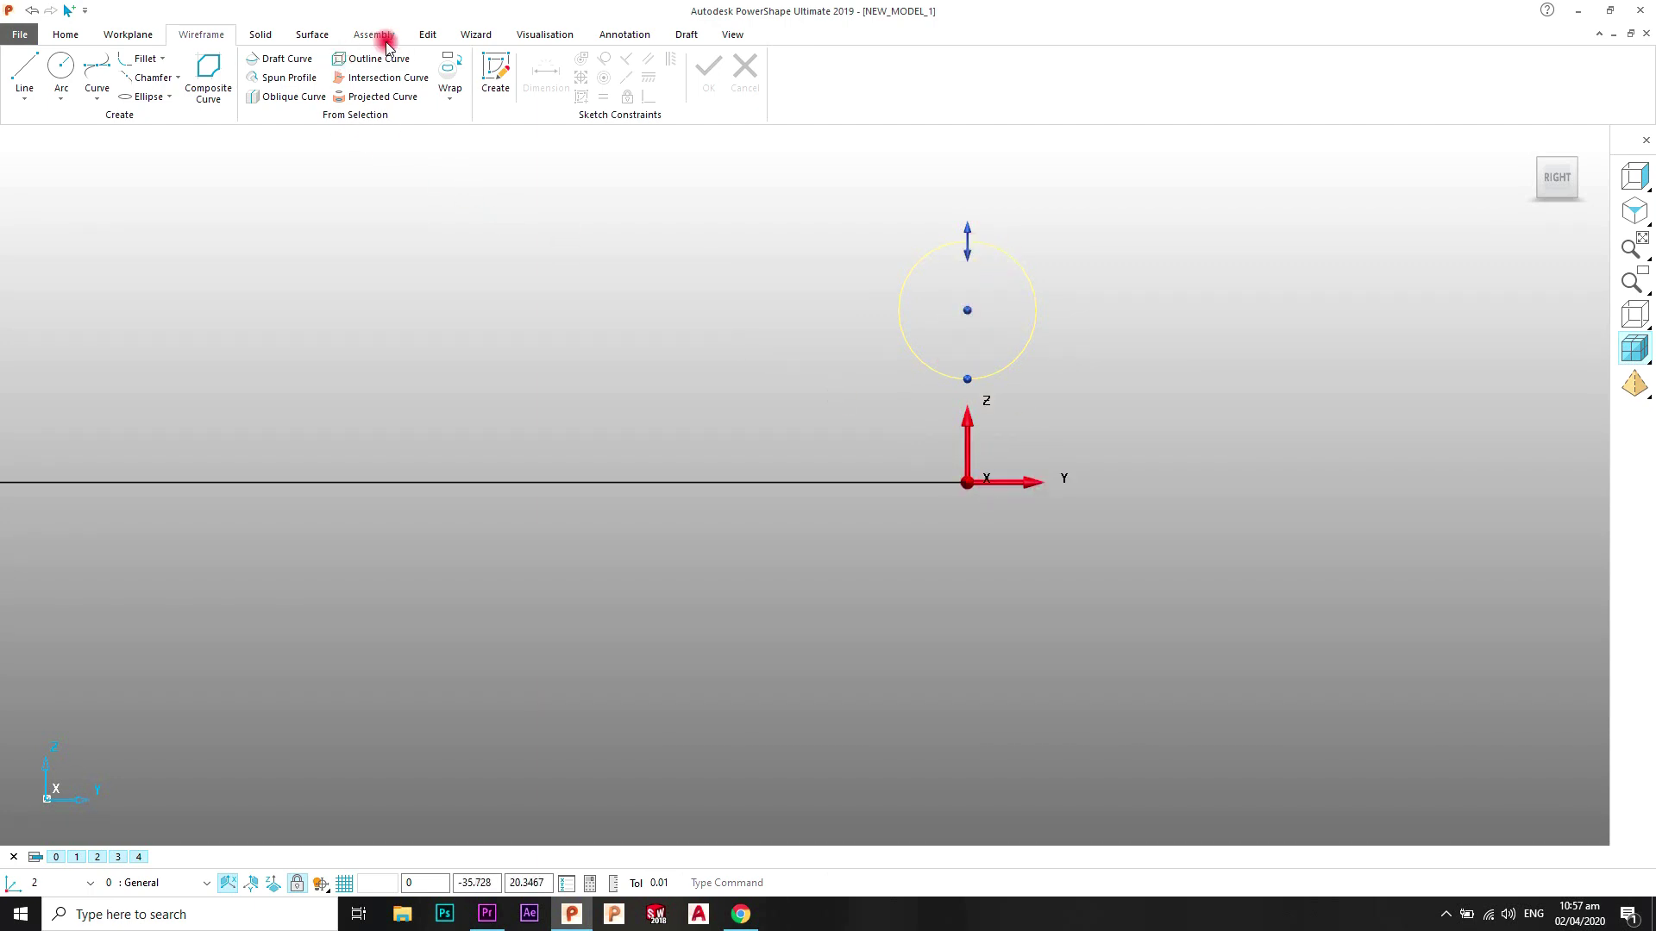
Step: Mirror a copy of the upper circle about the XY plane, keeping the original
{"action": "left_click", "coordinate": [427, 36]}
{"action": "left_click", "coordinate": [173, 73]}
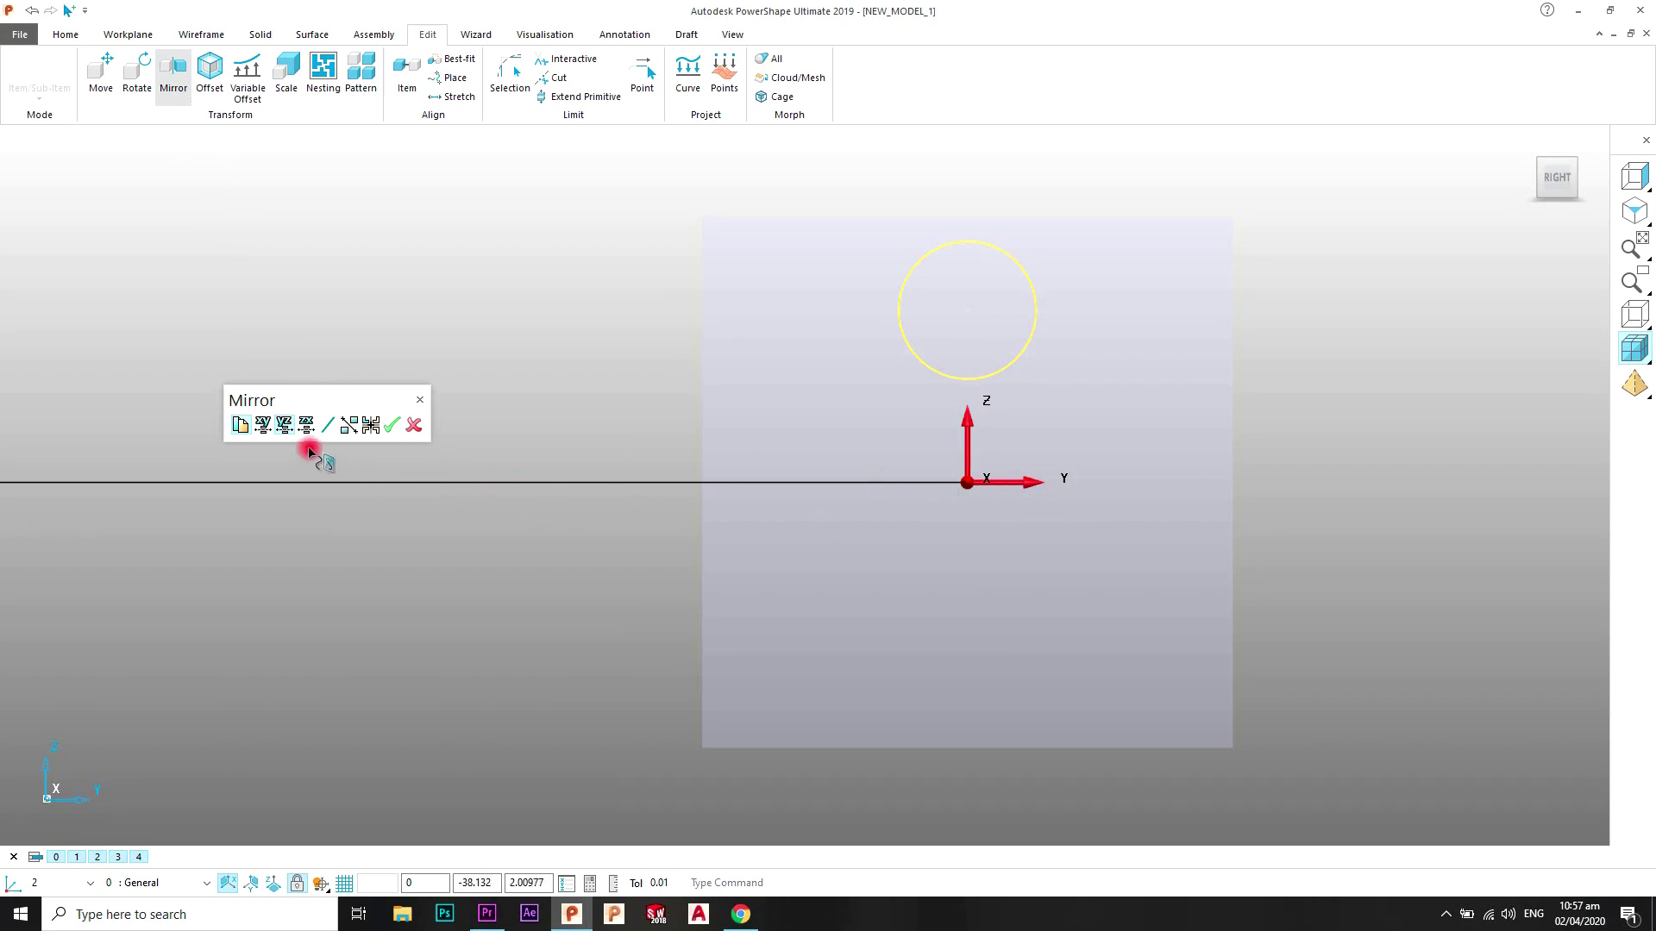
{"action": "left_click", "coordinate": [263, 426]}
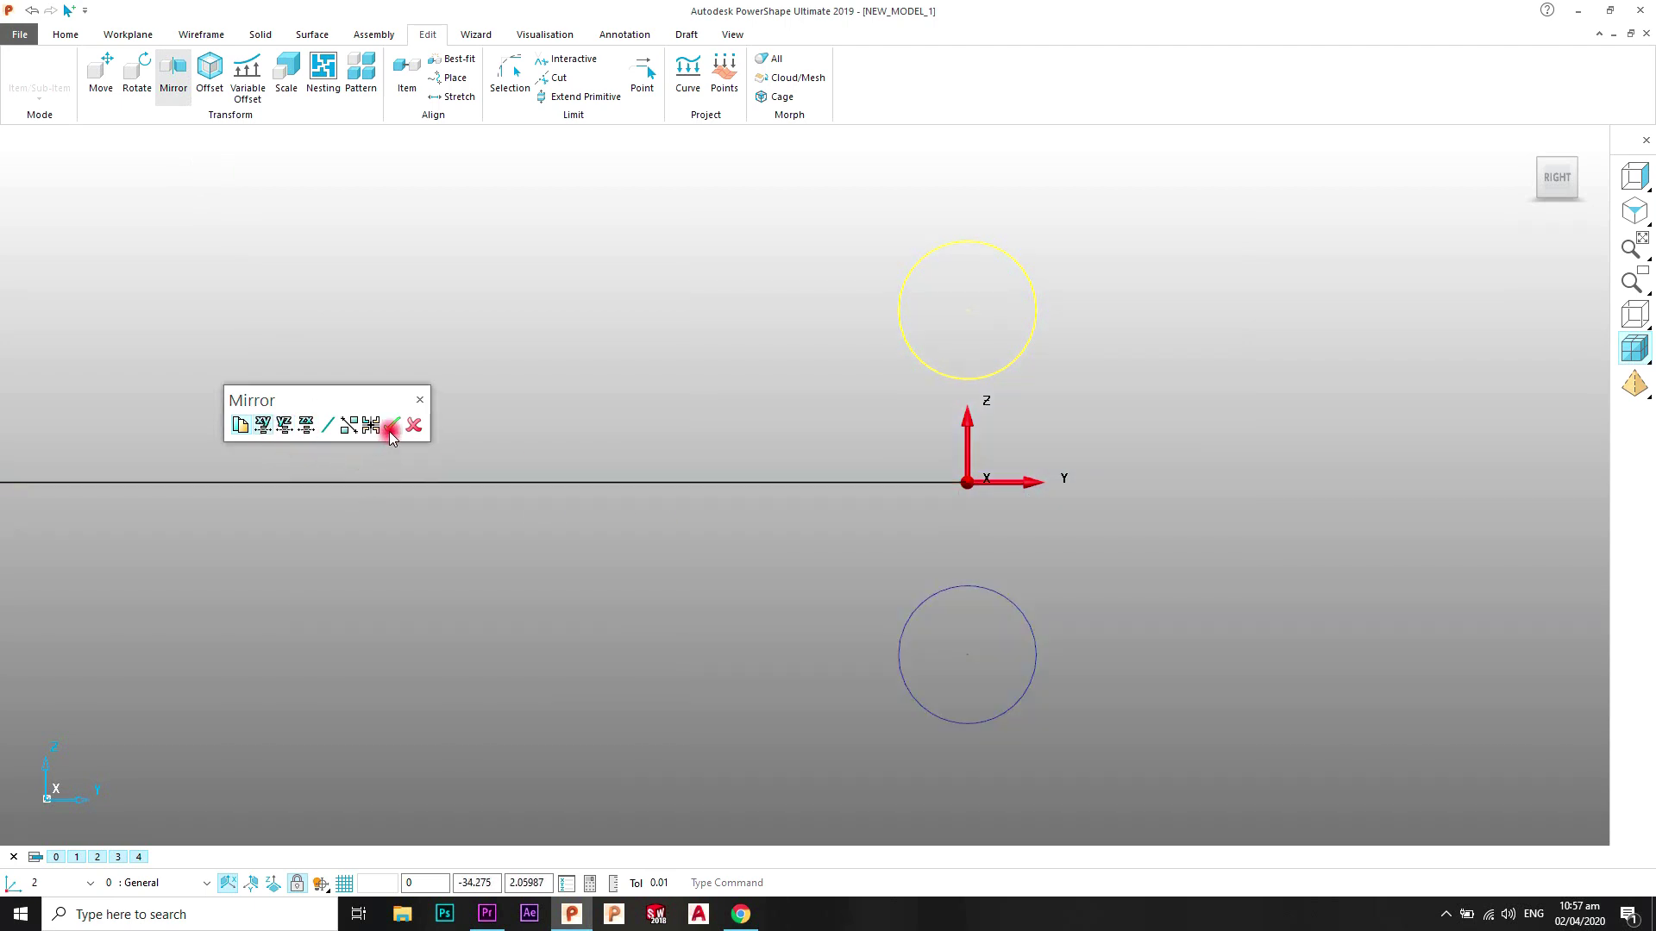
{"action": "left_click", "coordinate": [392, 426]}
{"action": "left_click", "coordinate": [413, 426]}
{"action": "left_click", "coordinate": [657, 383]}
{"action": "scroll", "coordinate": [969, 481], "scroll_direction": "down", "scroll_amount": 1}
{"action": "scroll", "coordinate": [969, 483], "scroll_direction": "up", "scroll_amount": 2}
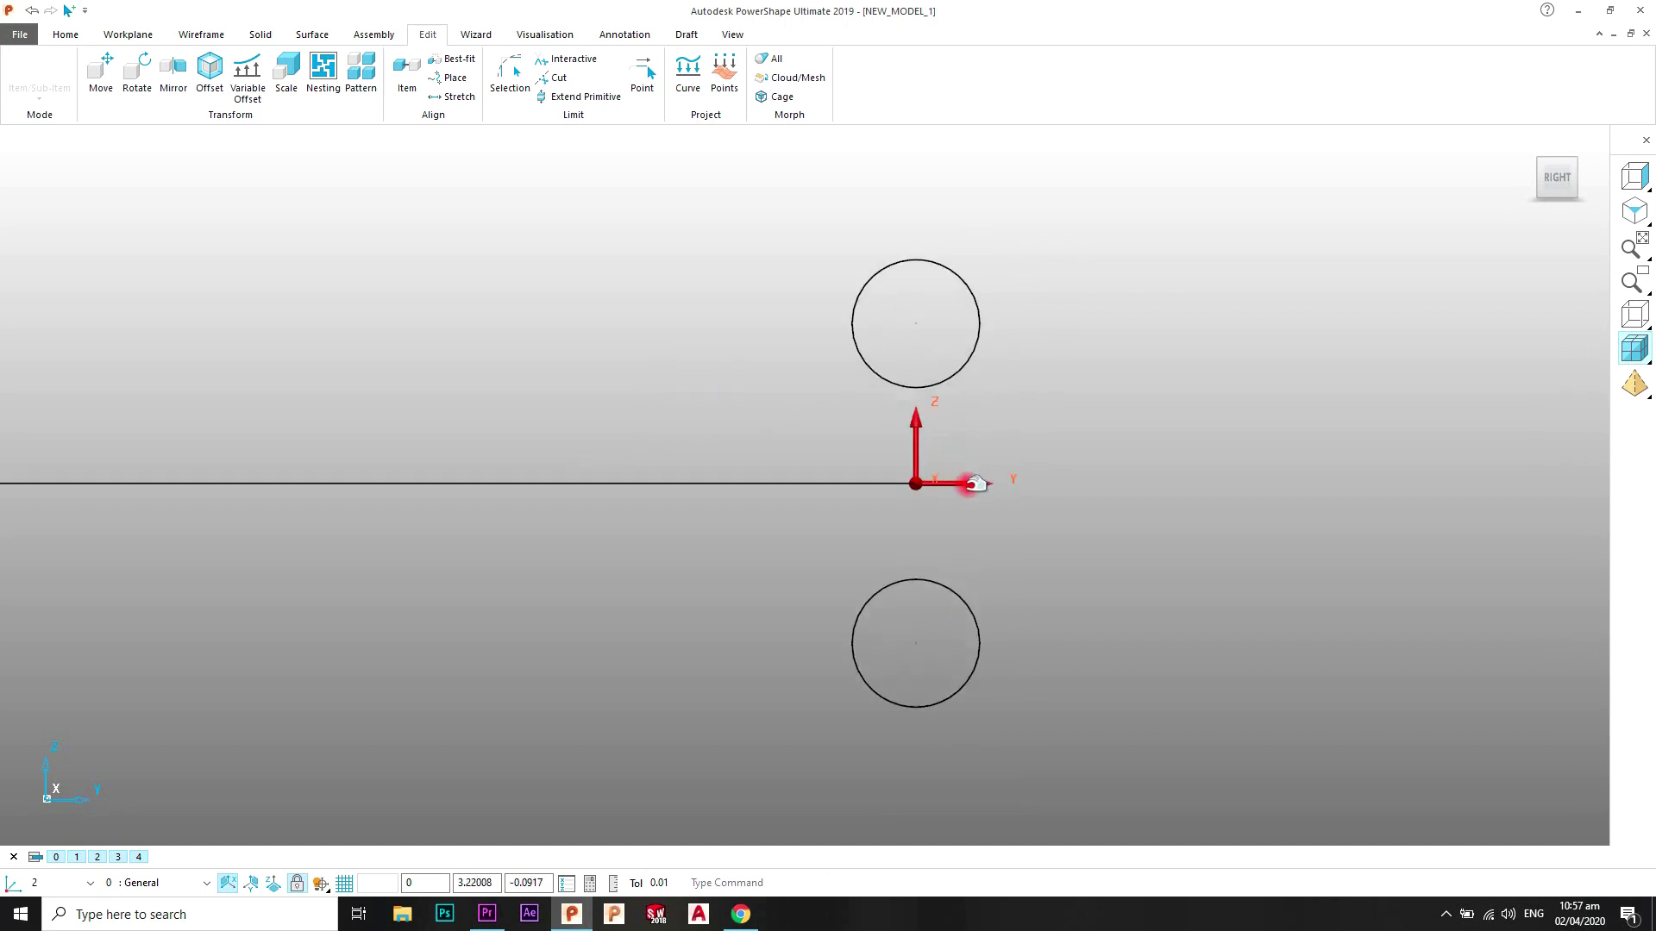
Step: Draw a full circle centred on the workplane origin, between the upper and lower circles
{"action": "left_click", "coordinate": [200, 34]}
{"action": "left_click", "coordinate": [65, 77]}
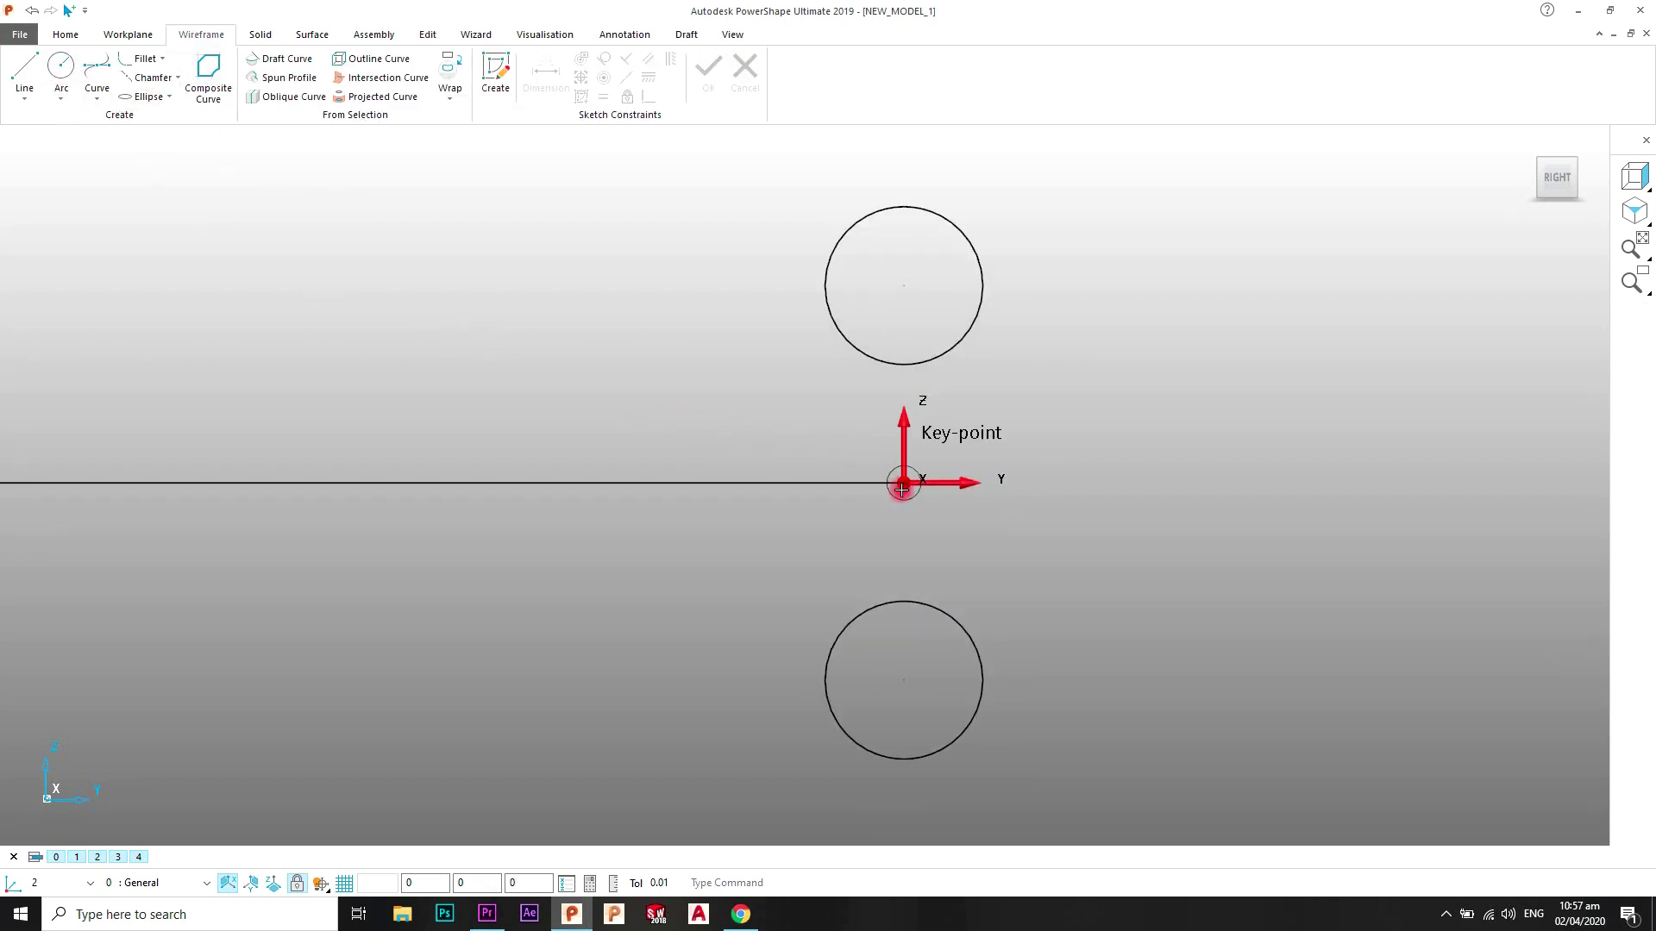
{"action": "left_click", "coordinate": [905, 483]}
{"action": "right_click", "coordinate": [1067, 346]}
{"action": "left_click", "coordinate": [1100, 354]}
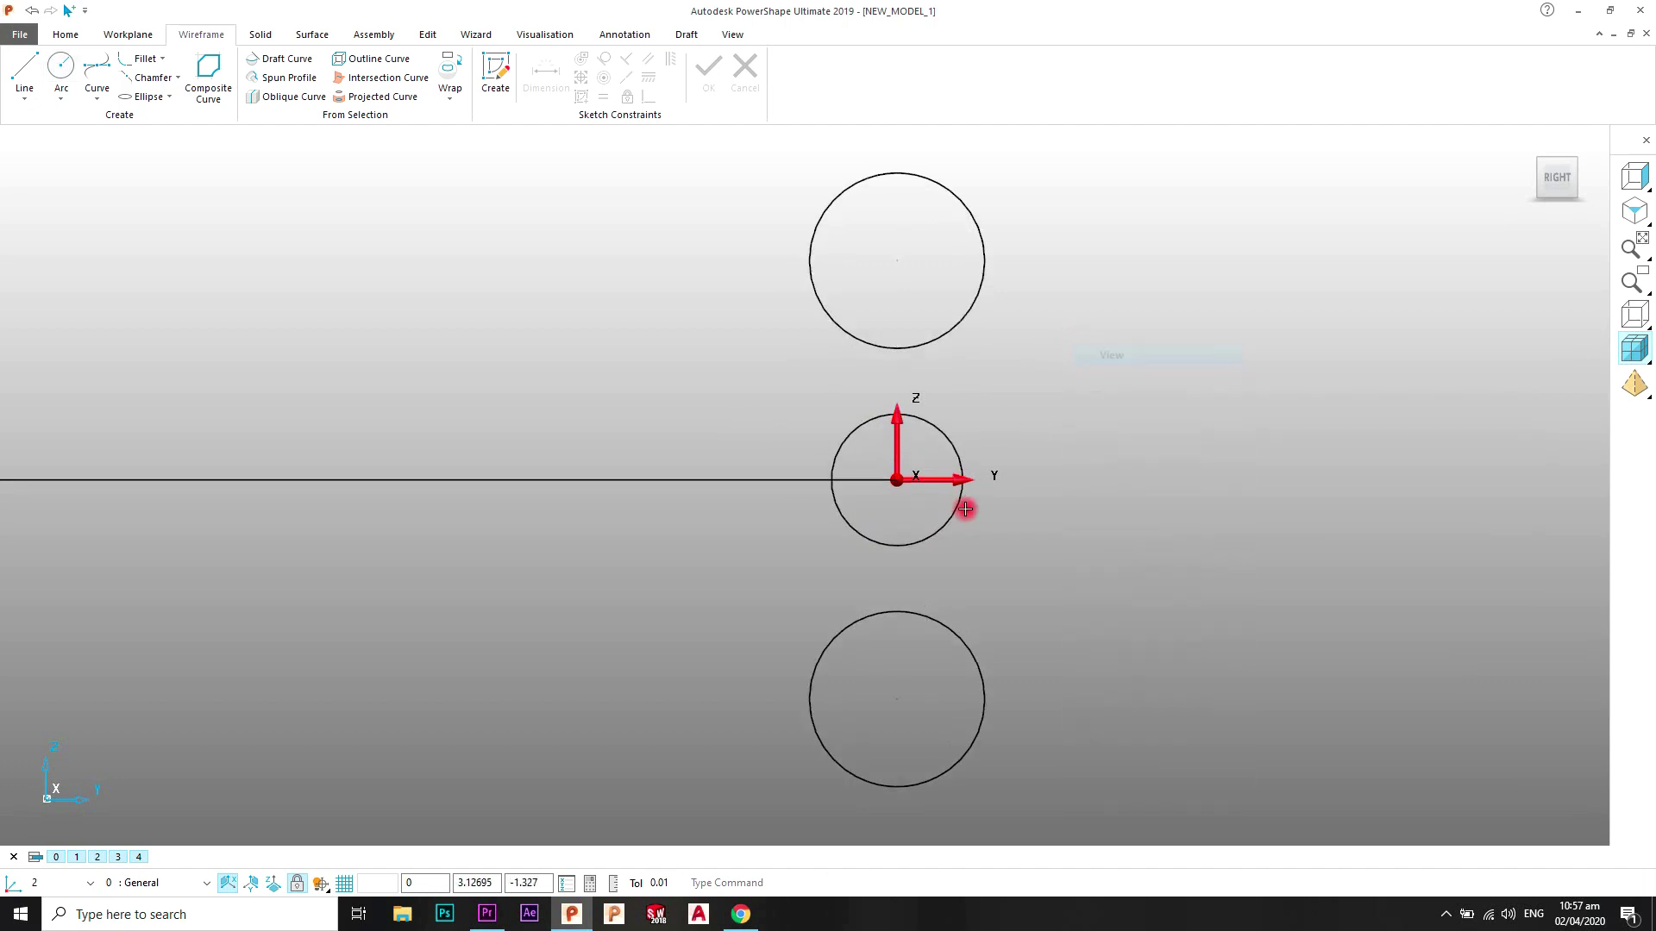
Step: Set the size of the central circle by diameter to 16
{"action": "scroll", "coordinate": [960, 505], "scroll_direction": "up", "scroll_amount": 2}
{"action": "double_click", "coordinate": [944, 424]}
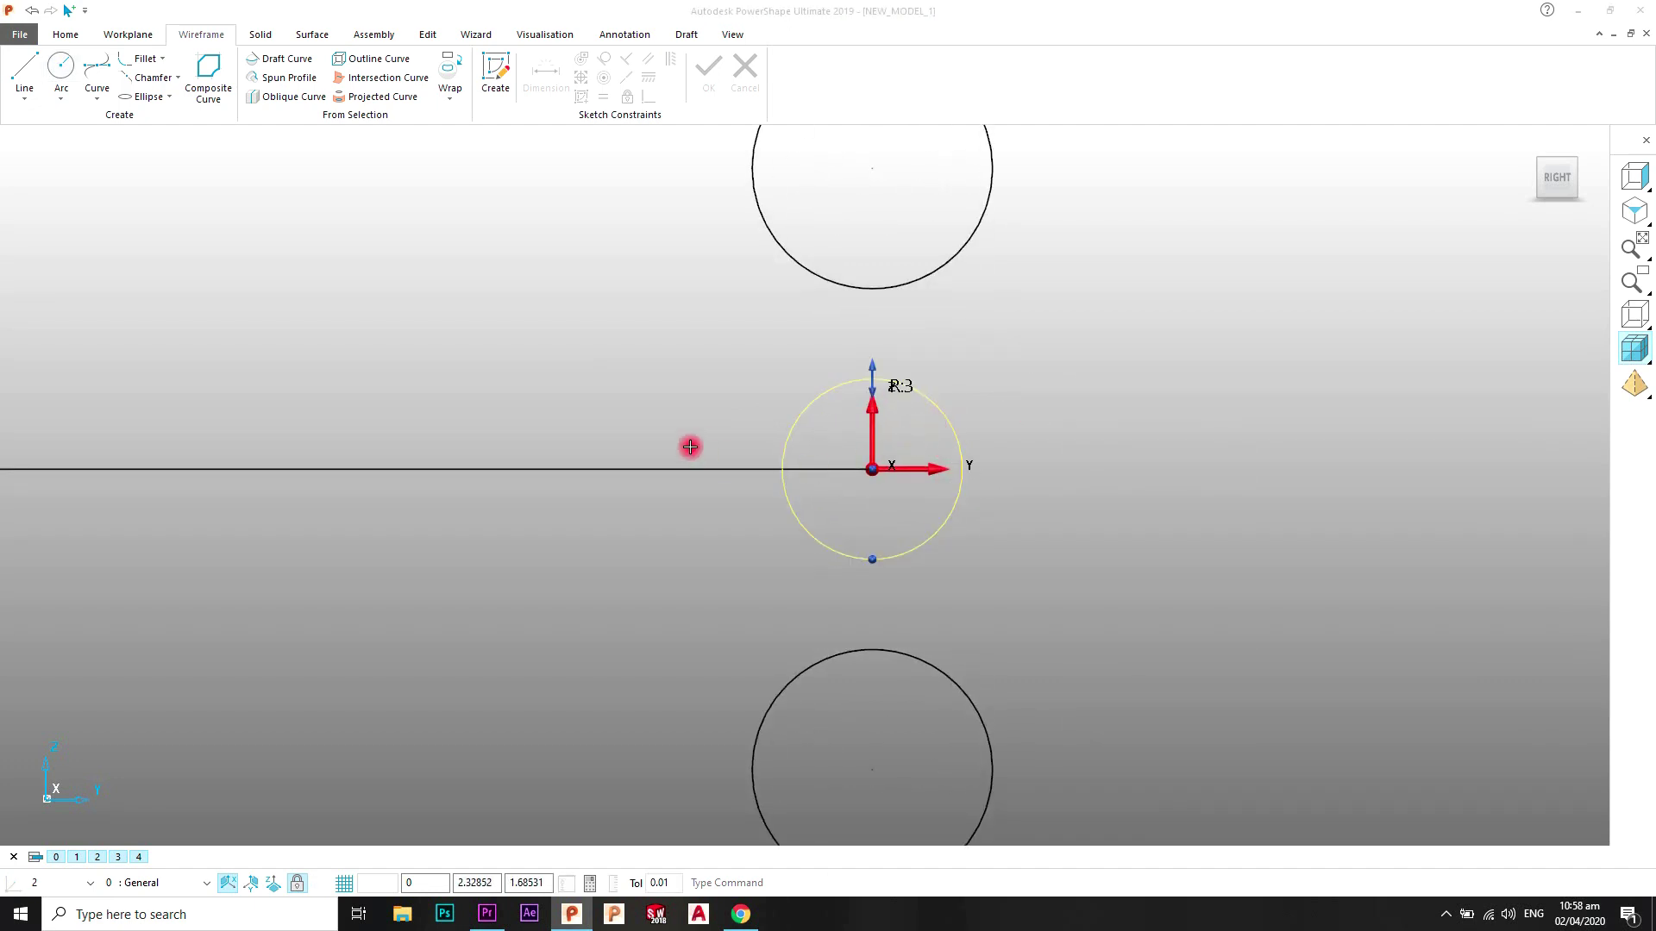
{"action": "double_click", "coordinate": [356, 326]}
{"action": "left_click", "coordinate": [310, 329]}
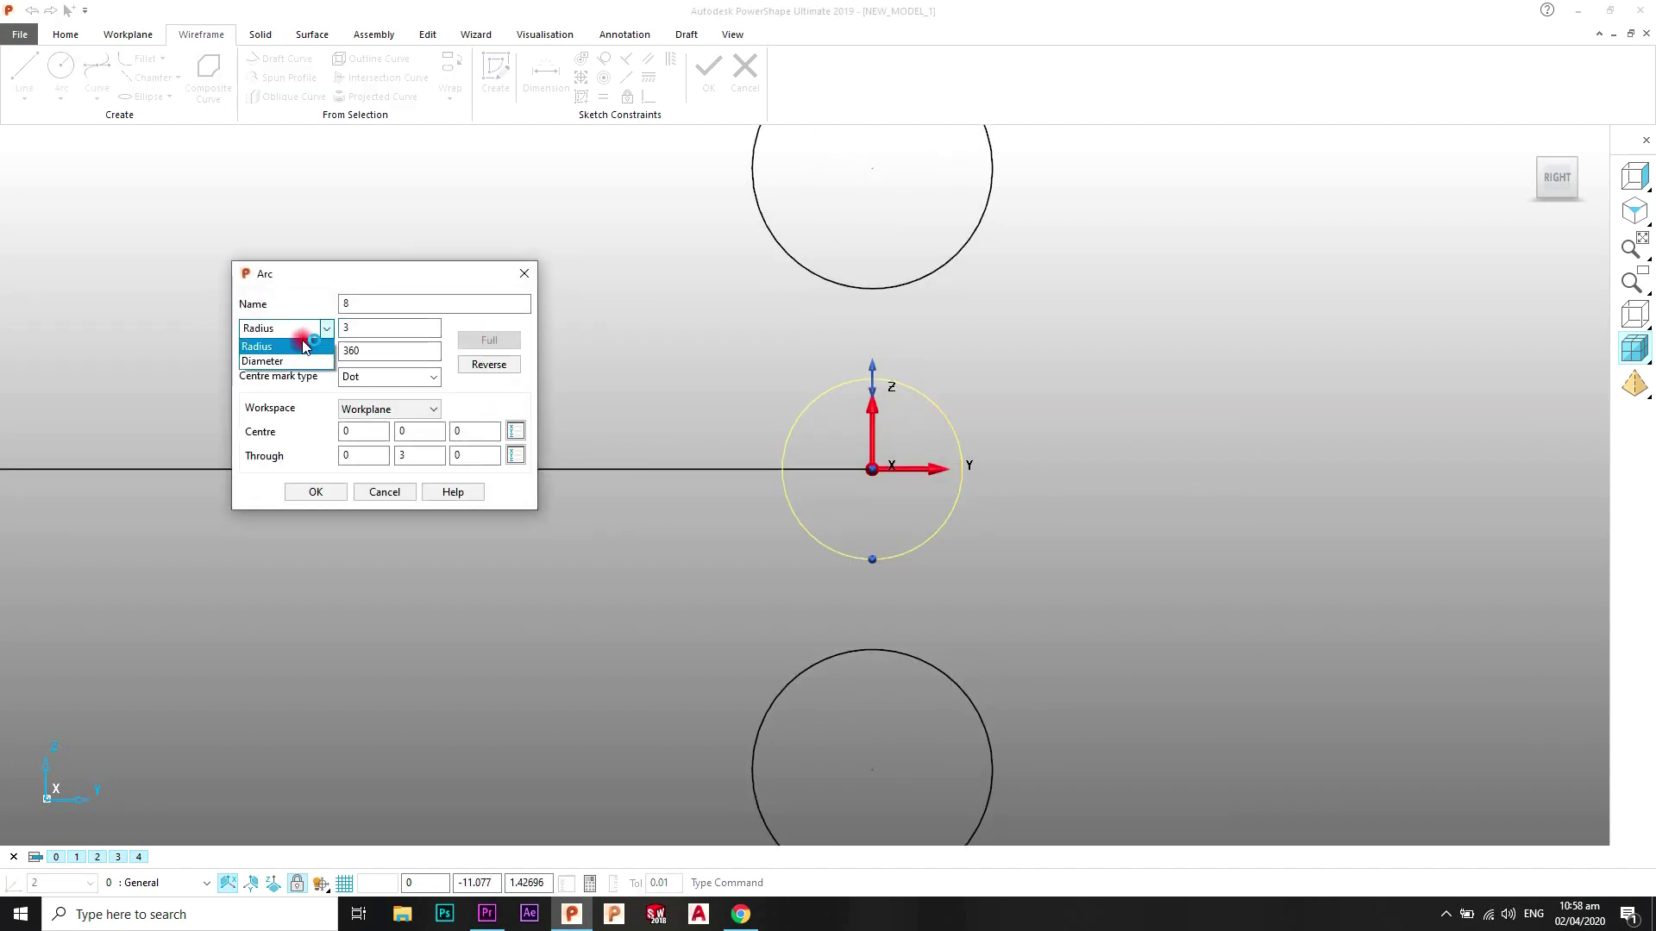
{"action": "left_click", "coordinate": [278, 353]}
{"action": "double_click", "coordinate": [383, 327]}
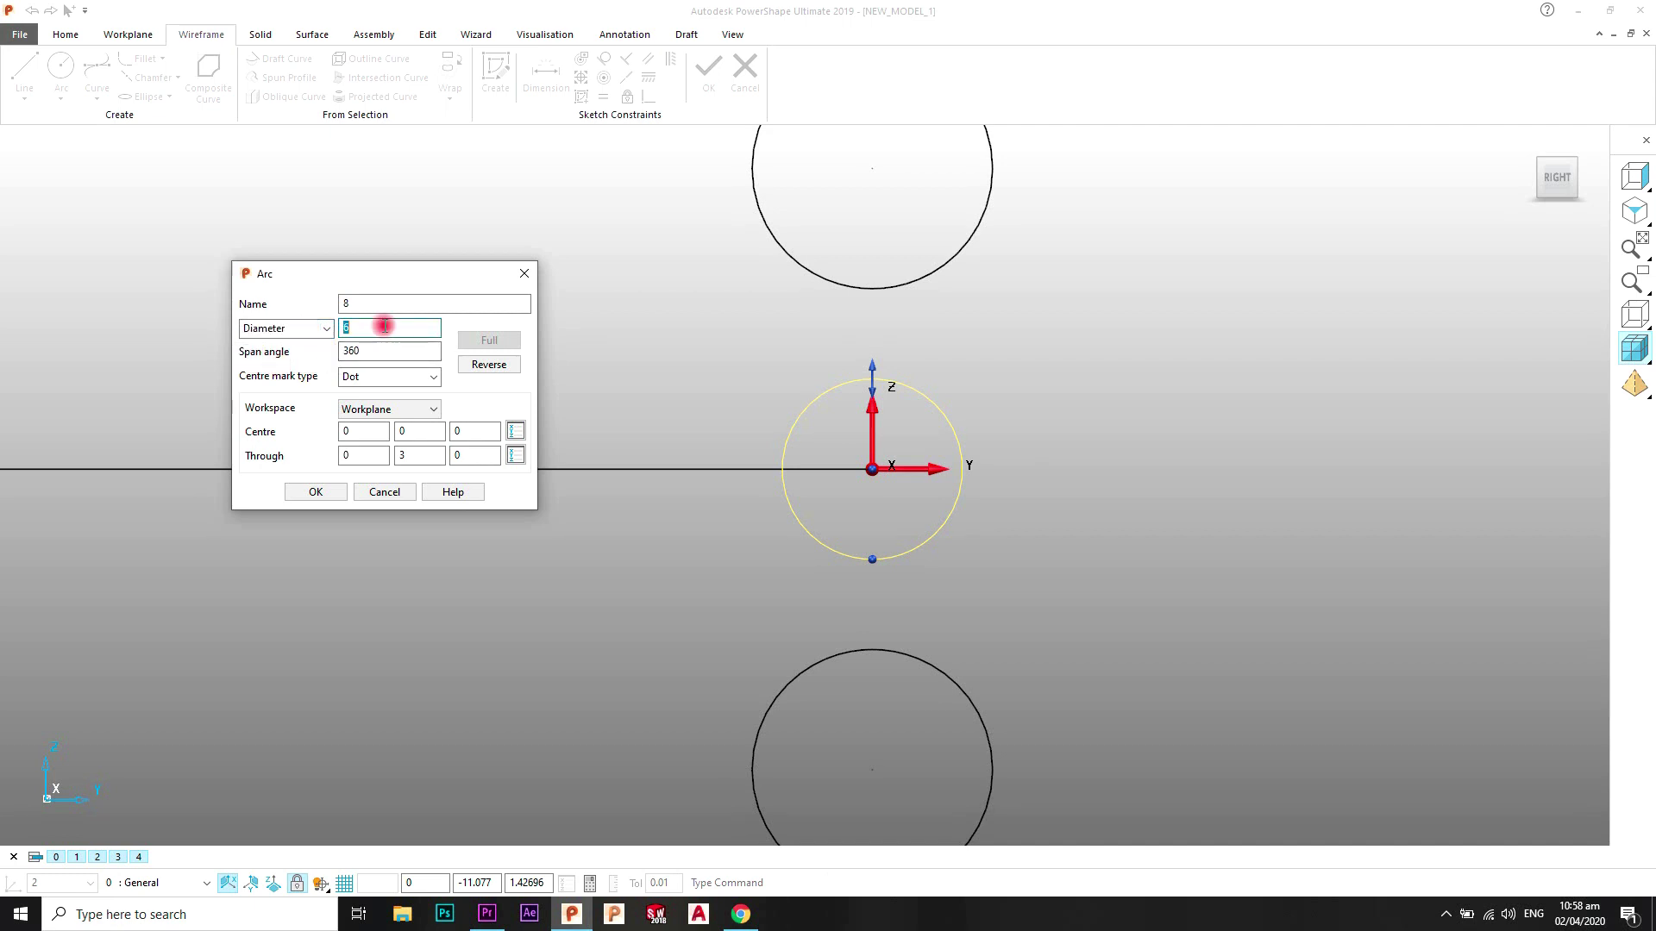
{"action": "type", "text": "16"}
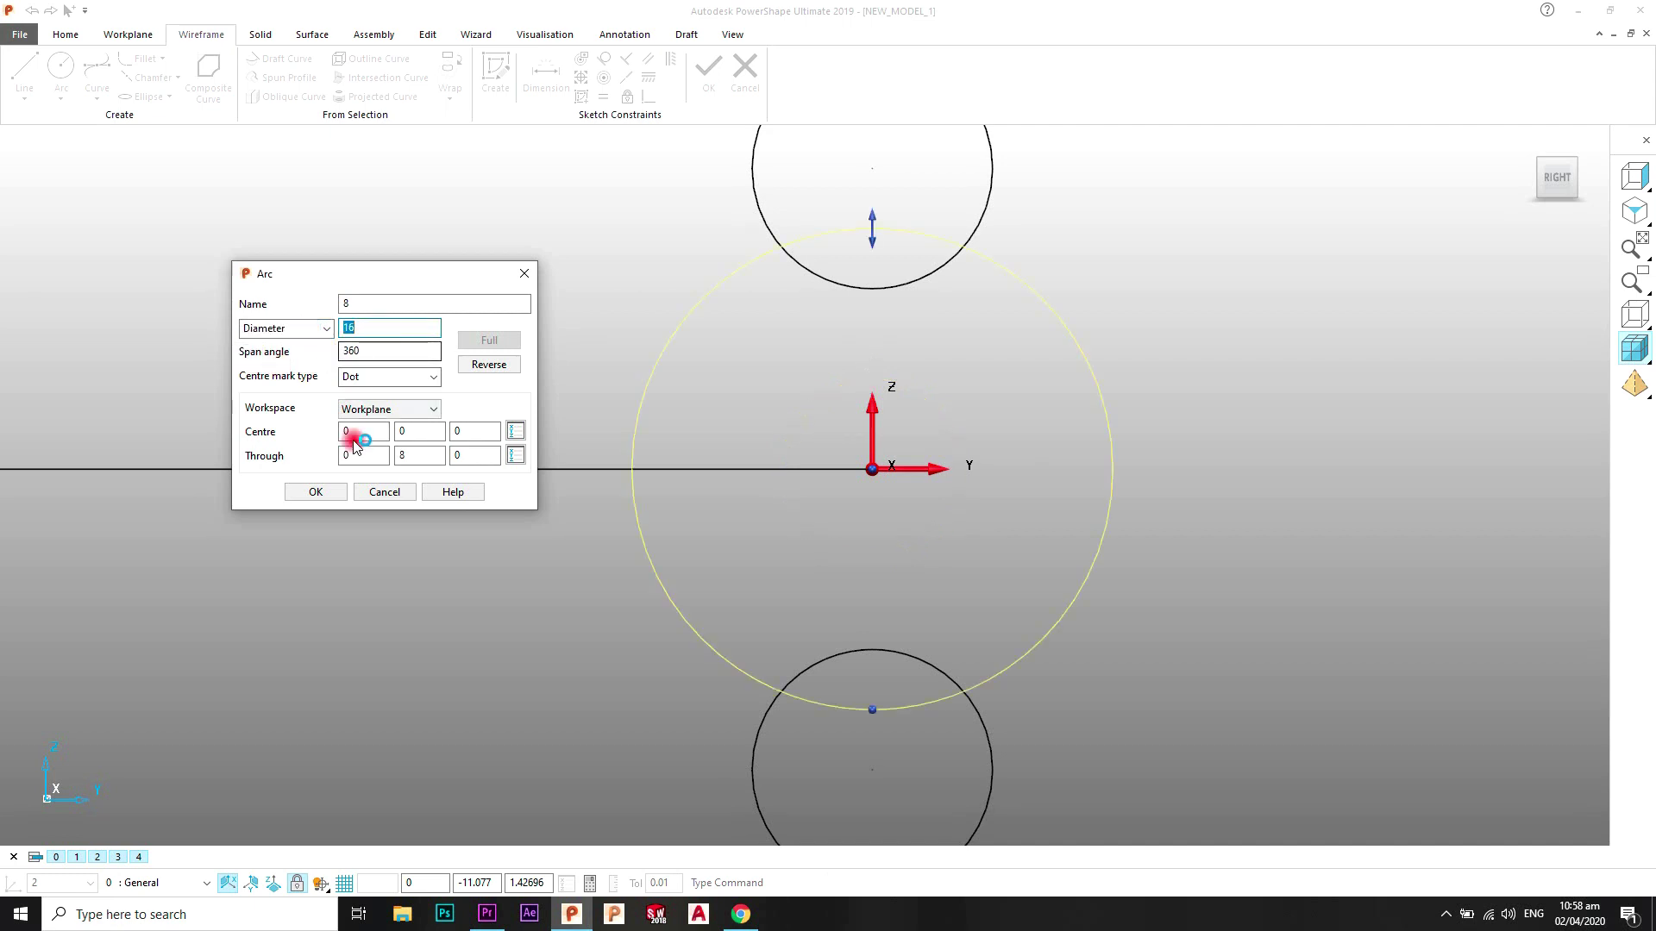
{"action": "left_click", "coordinate": [320, 491]}
Step: Draw two lines tangent to the central circle and the upper circle, one on each side
{"action": "scroll", "coordinate": [633, 329], "scroll_direction": "down", "scroll_amount": 4}
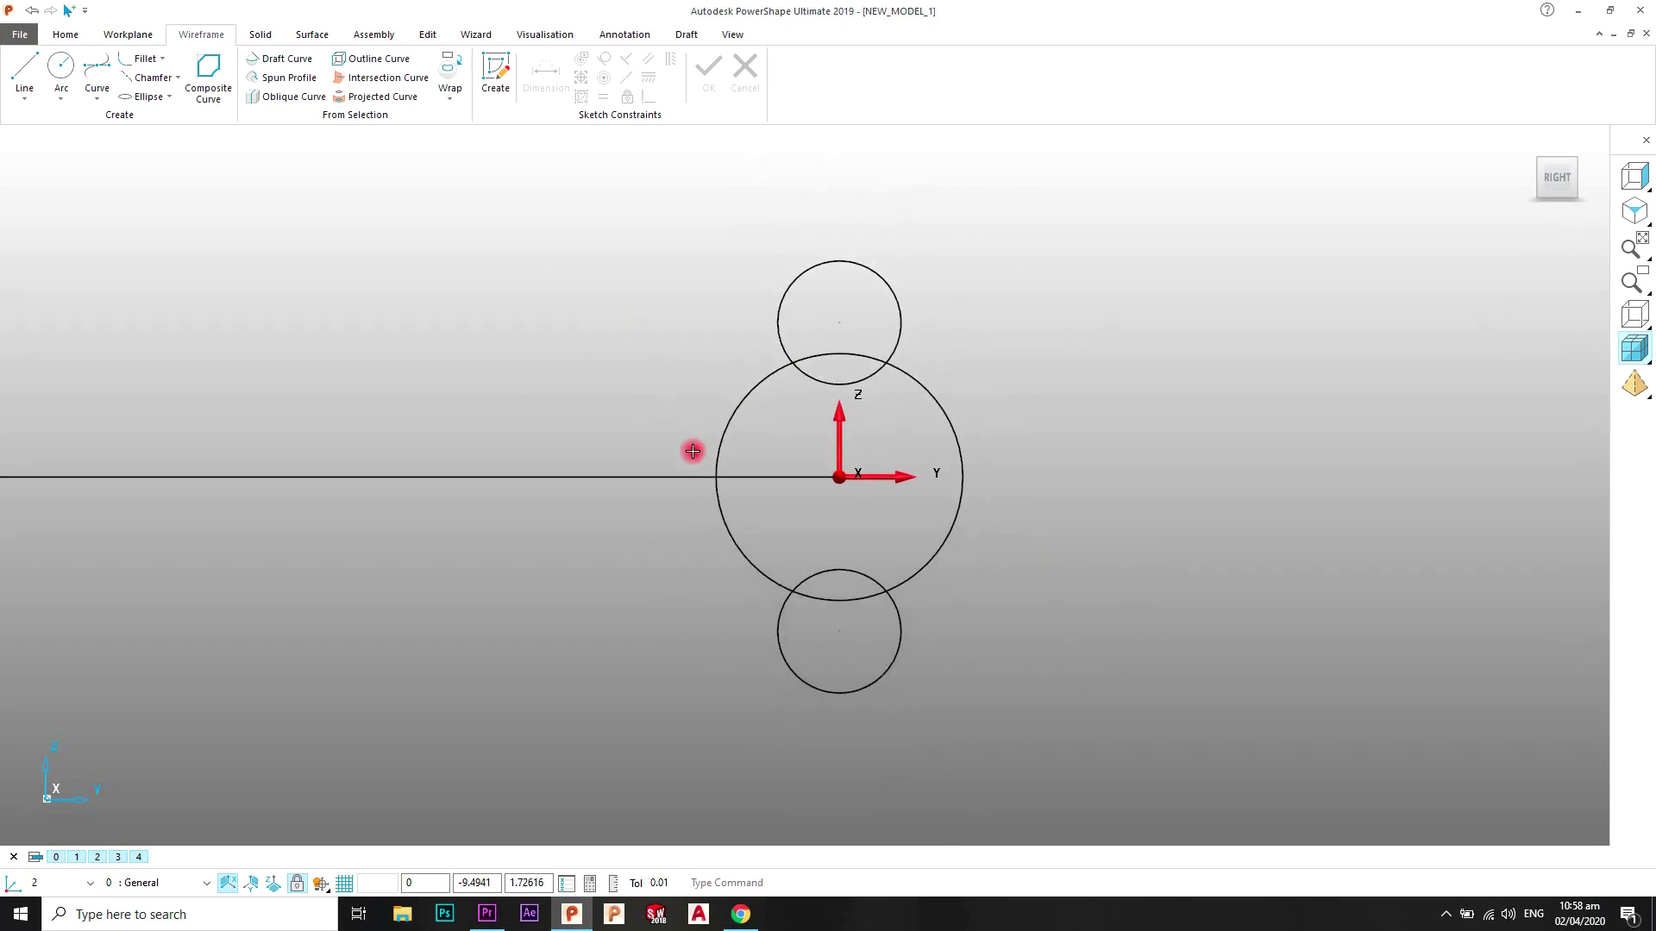
{"action": "scroll", "coordinate": [691, 451], "scroll_direction": "up", "scroll_amount": 2}
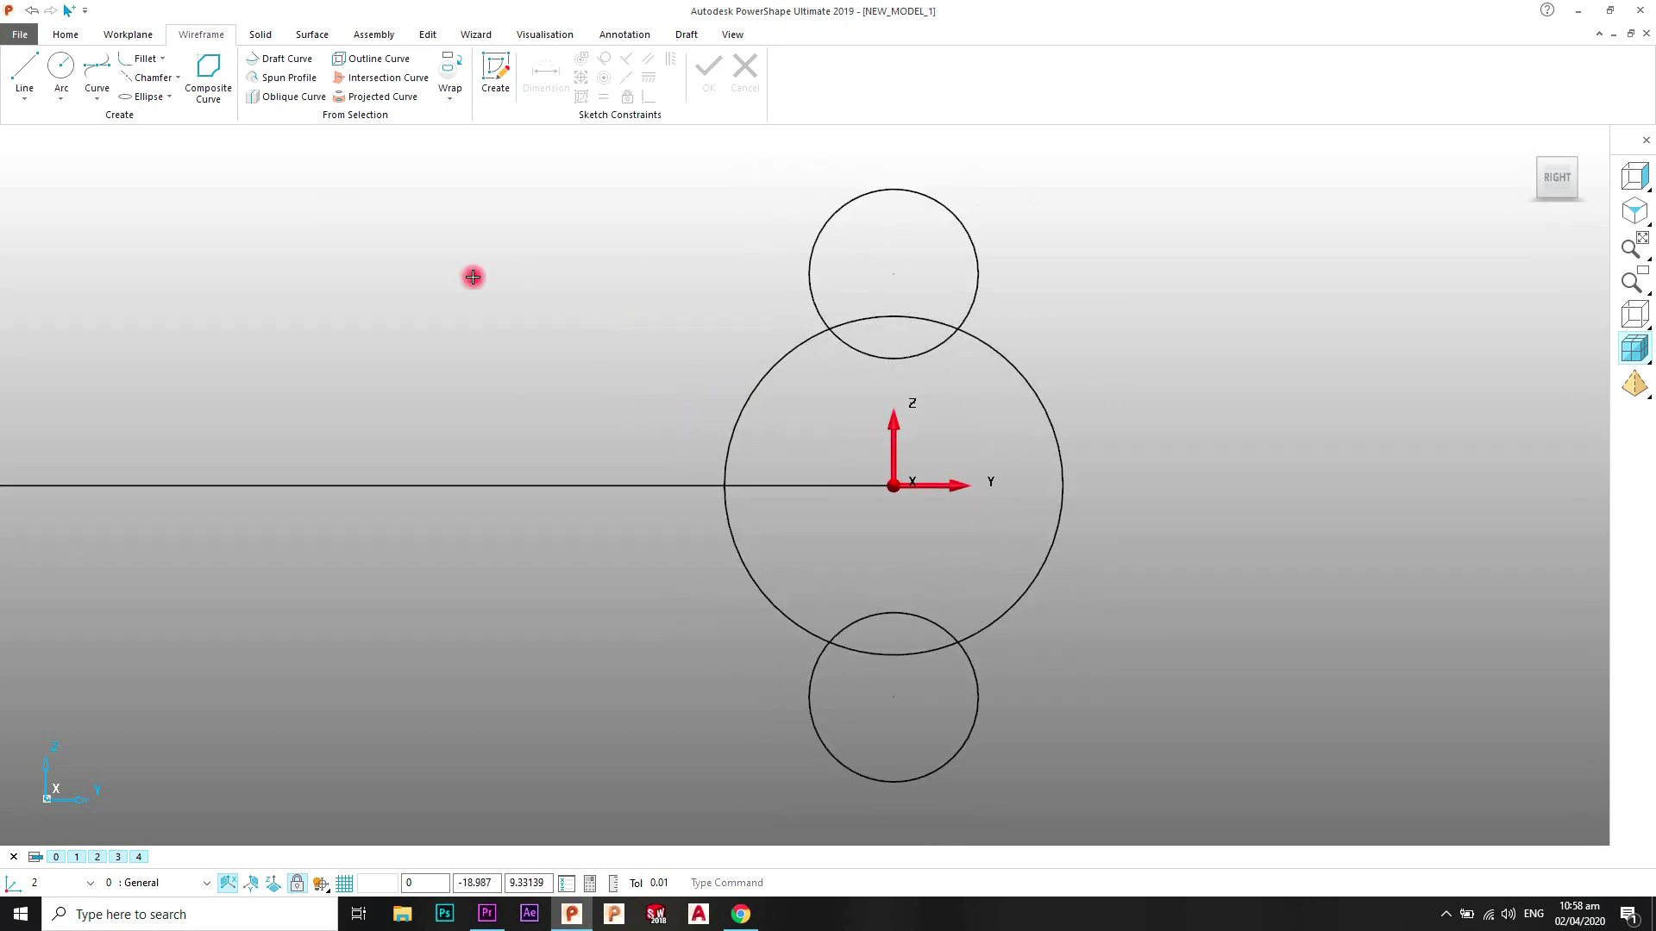
{"action": "left_click", "coordinate": [136, 37]}
{"action": "left_click", "coordinate": [207, 35]}
{"action": "left_click", "coordinate": [26, 70]}
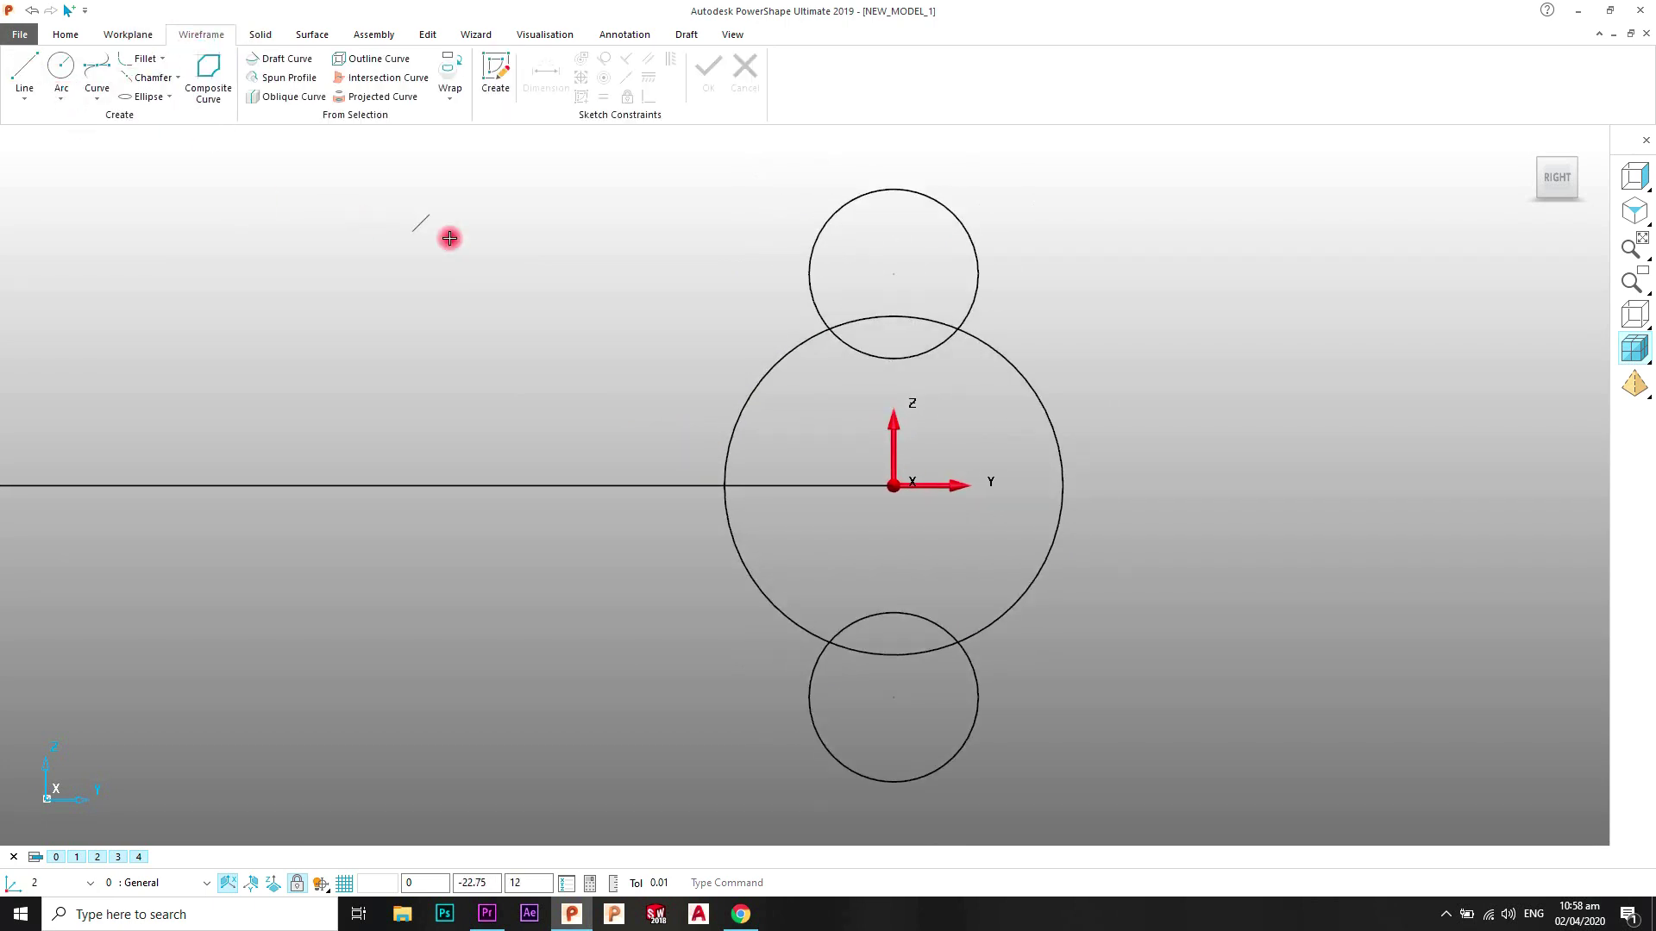
{"action": "left_click", "coordinate": [733, 420]}
{"action": "left_click", "coordinate": [817, 247]}
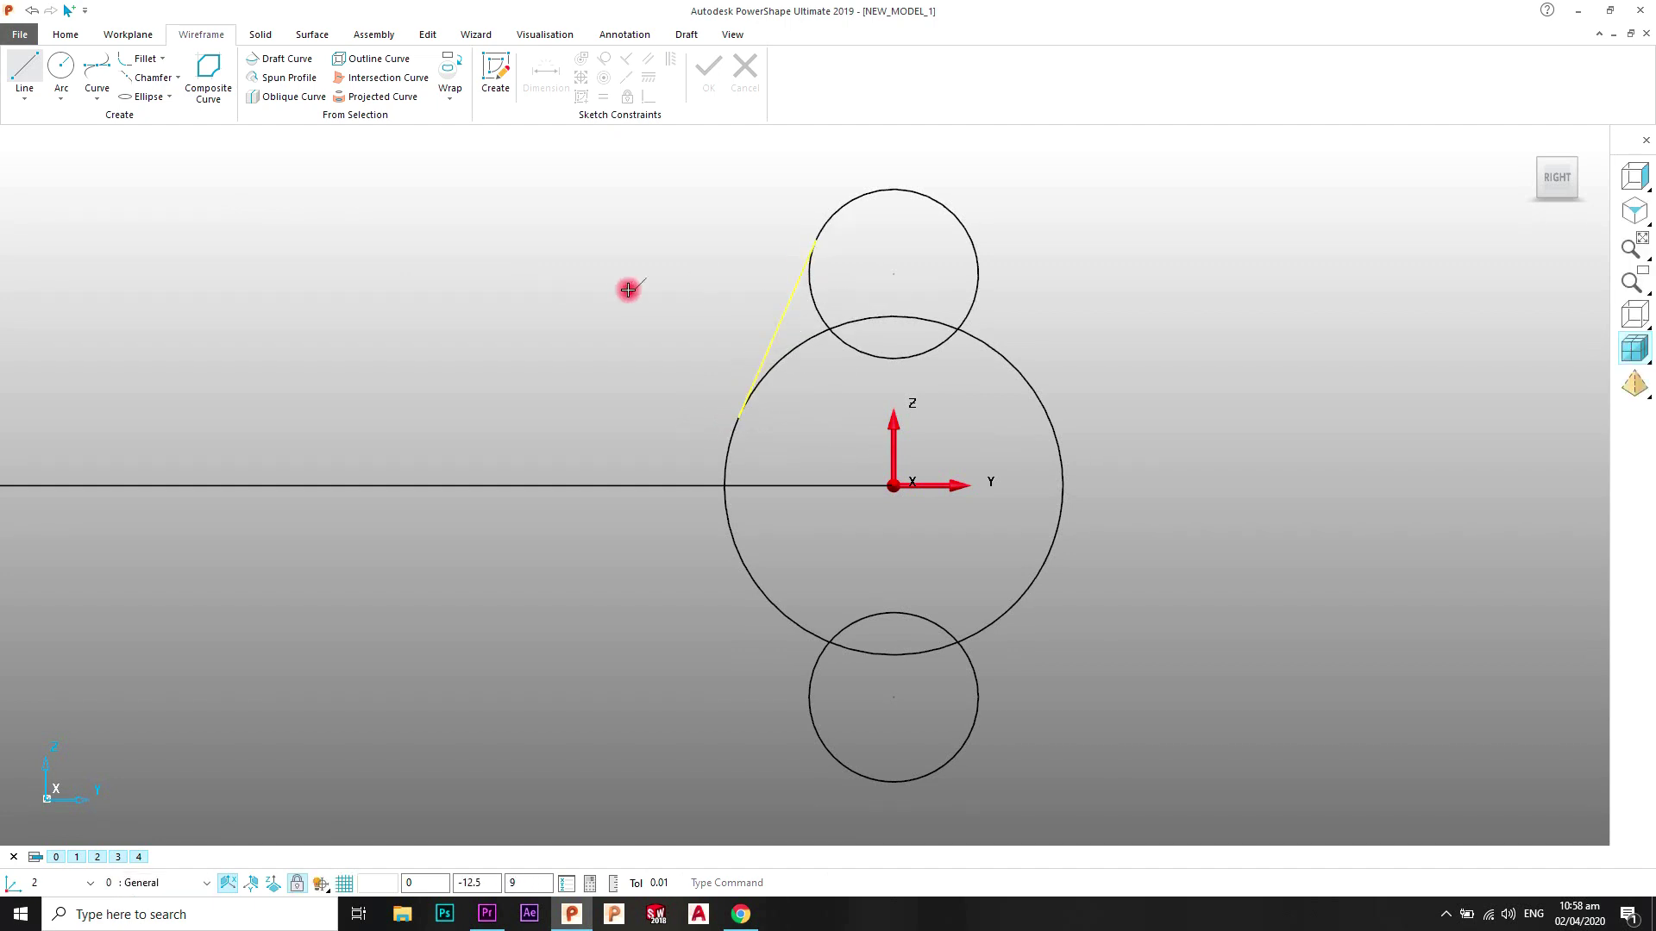
{"action": "left_click", "coordinate": [975, 243]}
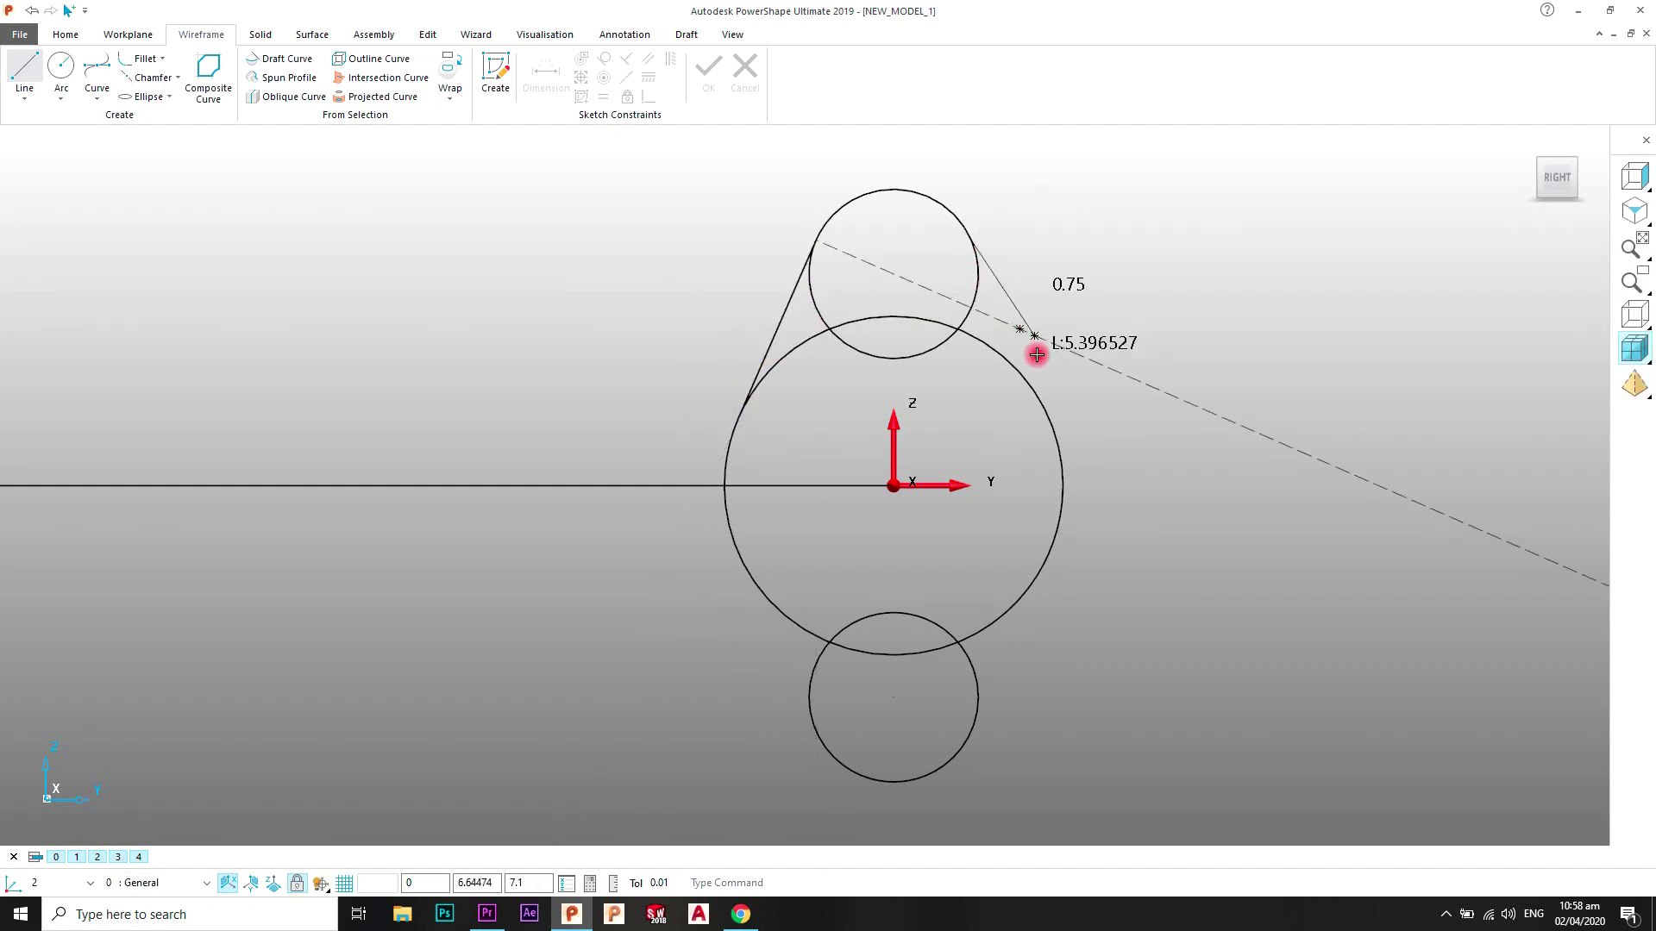
{"action": "left_click", "coordinate": [1062, 430]}
{"action": "right_click", "coordinate": [1100, 216]}
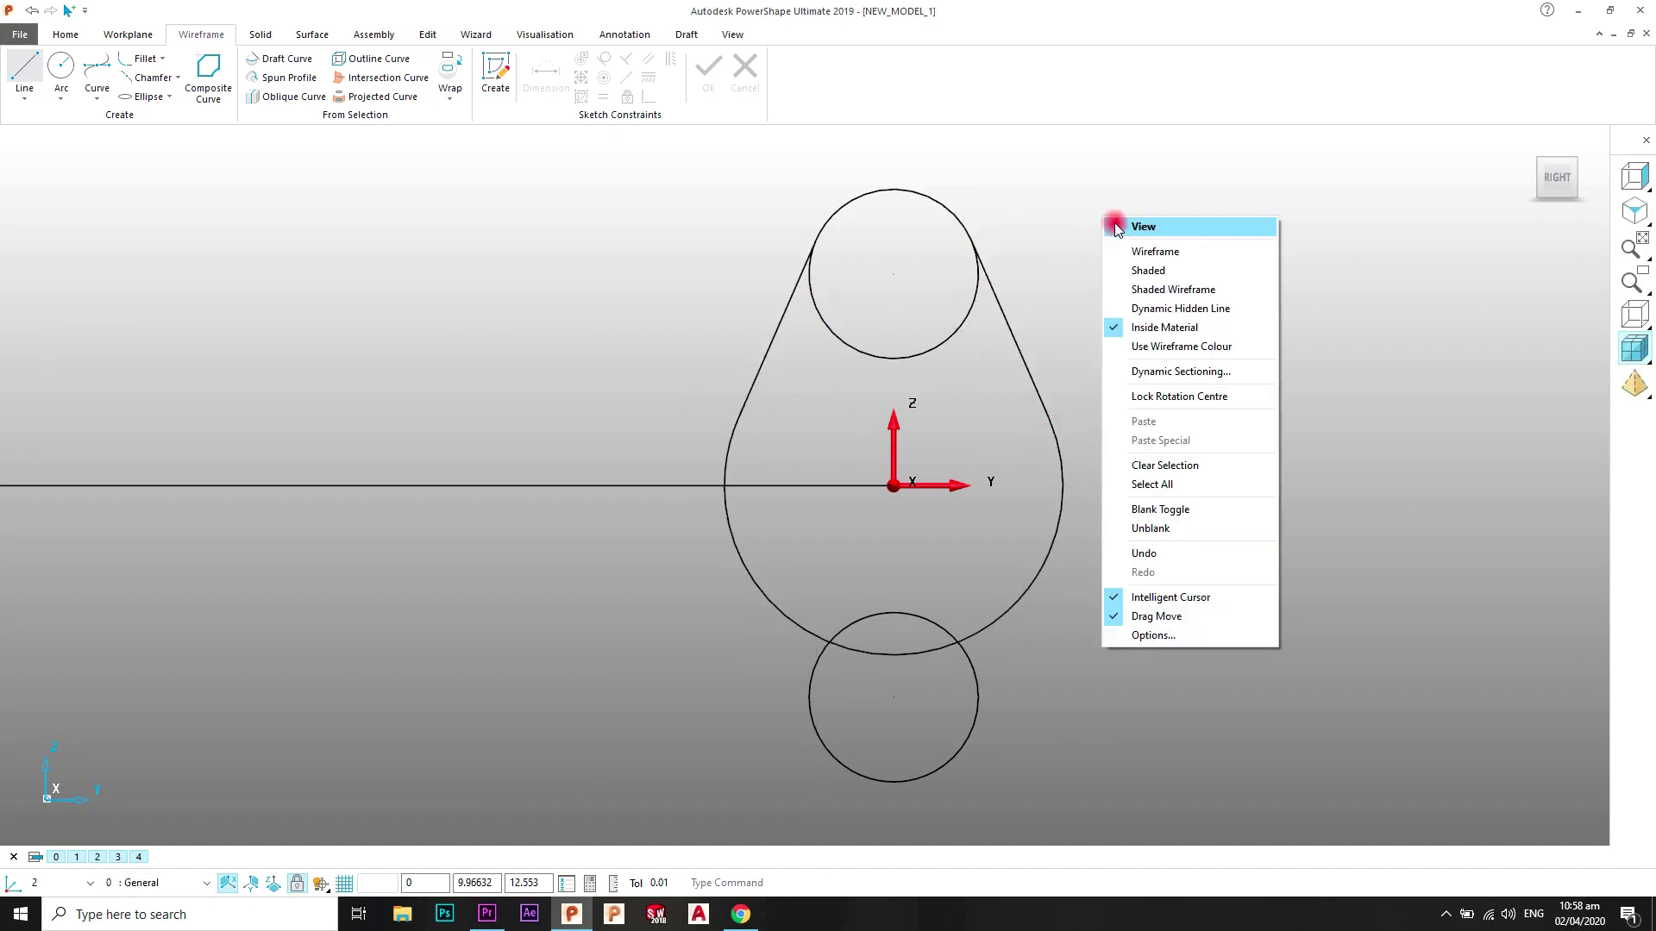
{"action": "left_click", "coordinate": [1113, 225]}
Step: Try to draw a line tangent to the central circle and the lower circle on the negative Y side
{"action": "scroll", "coordinate": [877, 608], "scroll_direction": "down", "scroll_amount": 2}
{"action": "scroll", "coordinate": [878, 608], "scroll_direction": "up", "scroll_amount": 1}
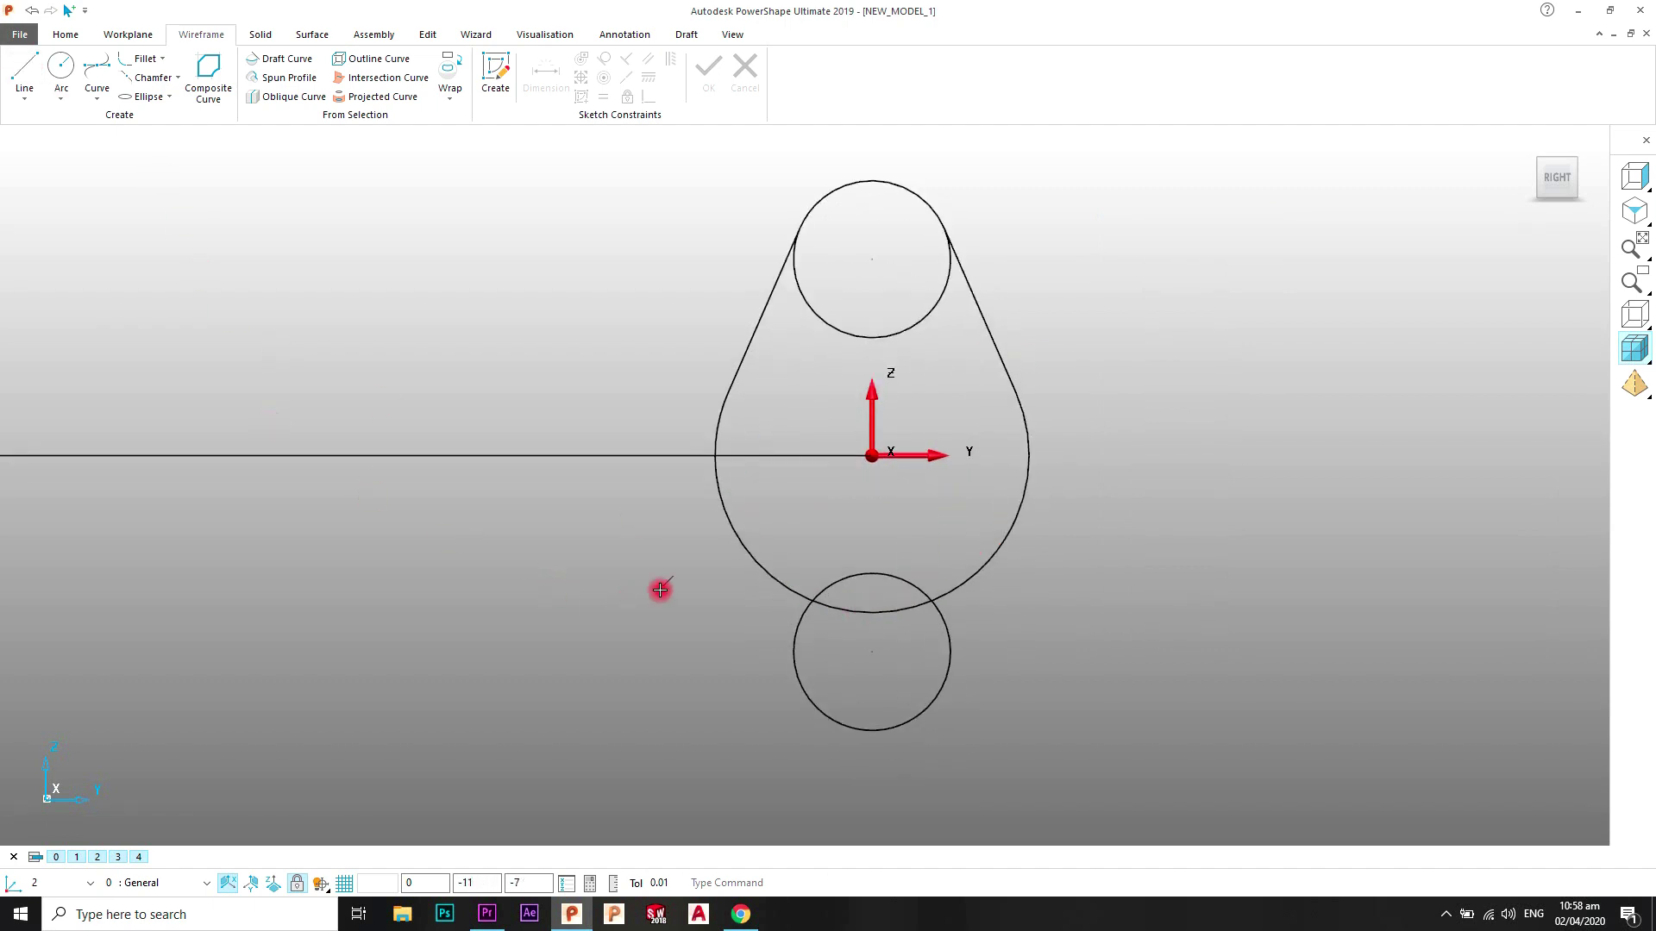
{"action": "left_click", "coordinate": [727, 510]}
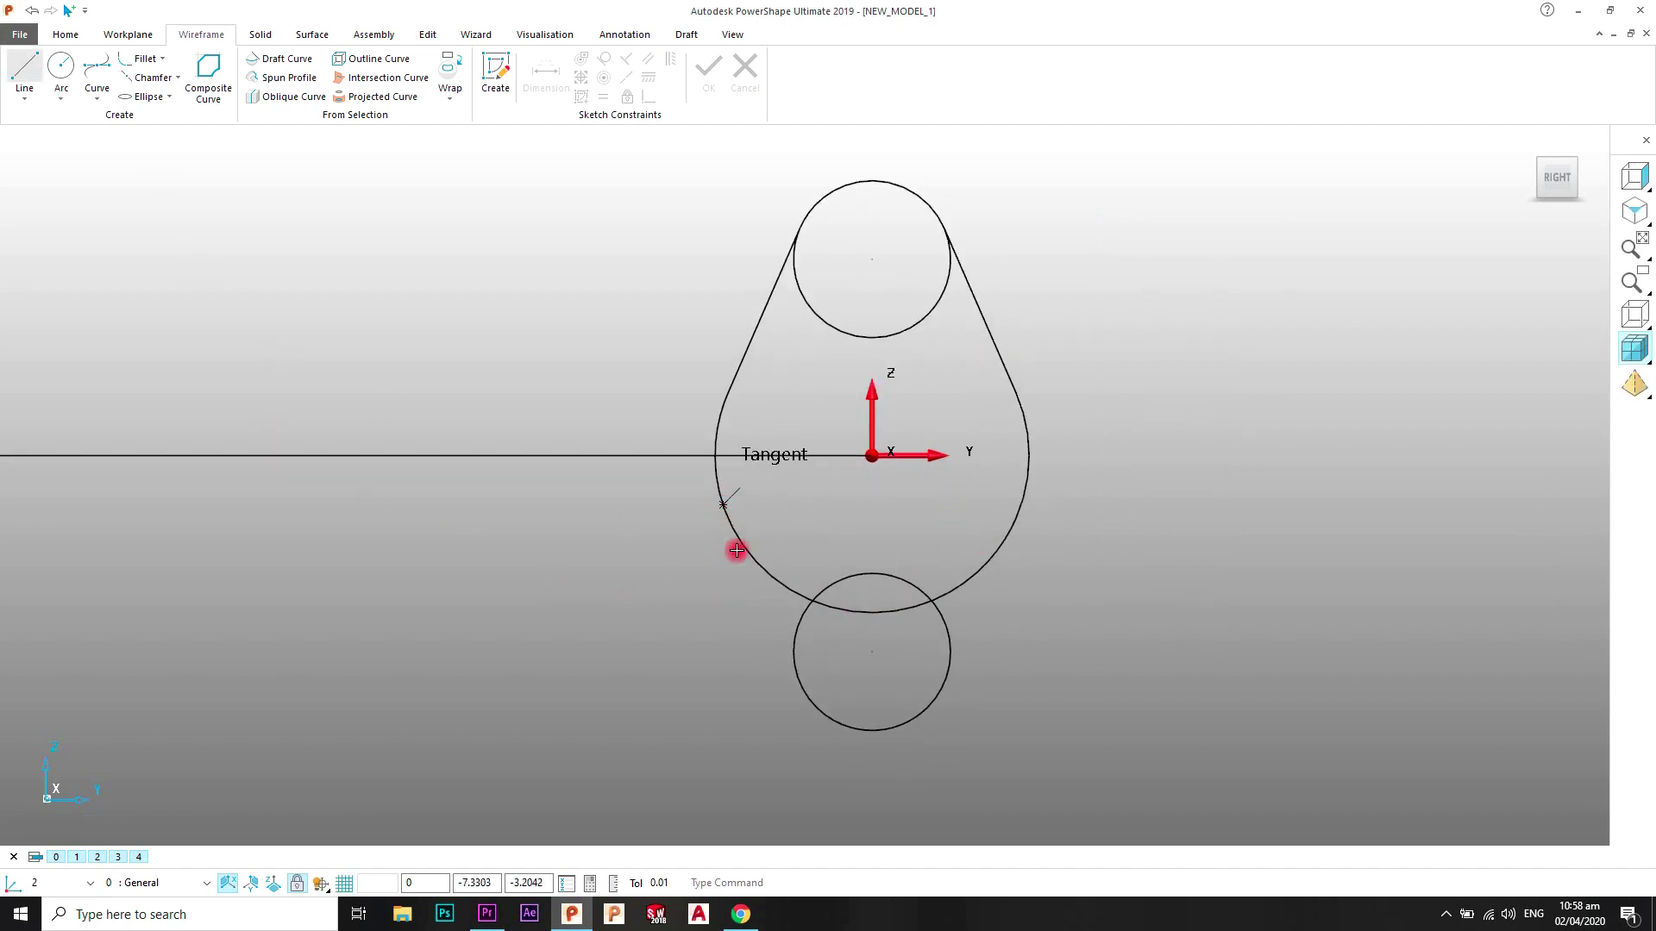
{"action": "left_click", "coordinate": [791, 675]}
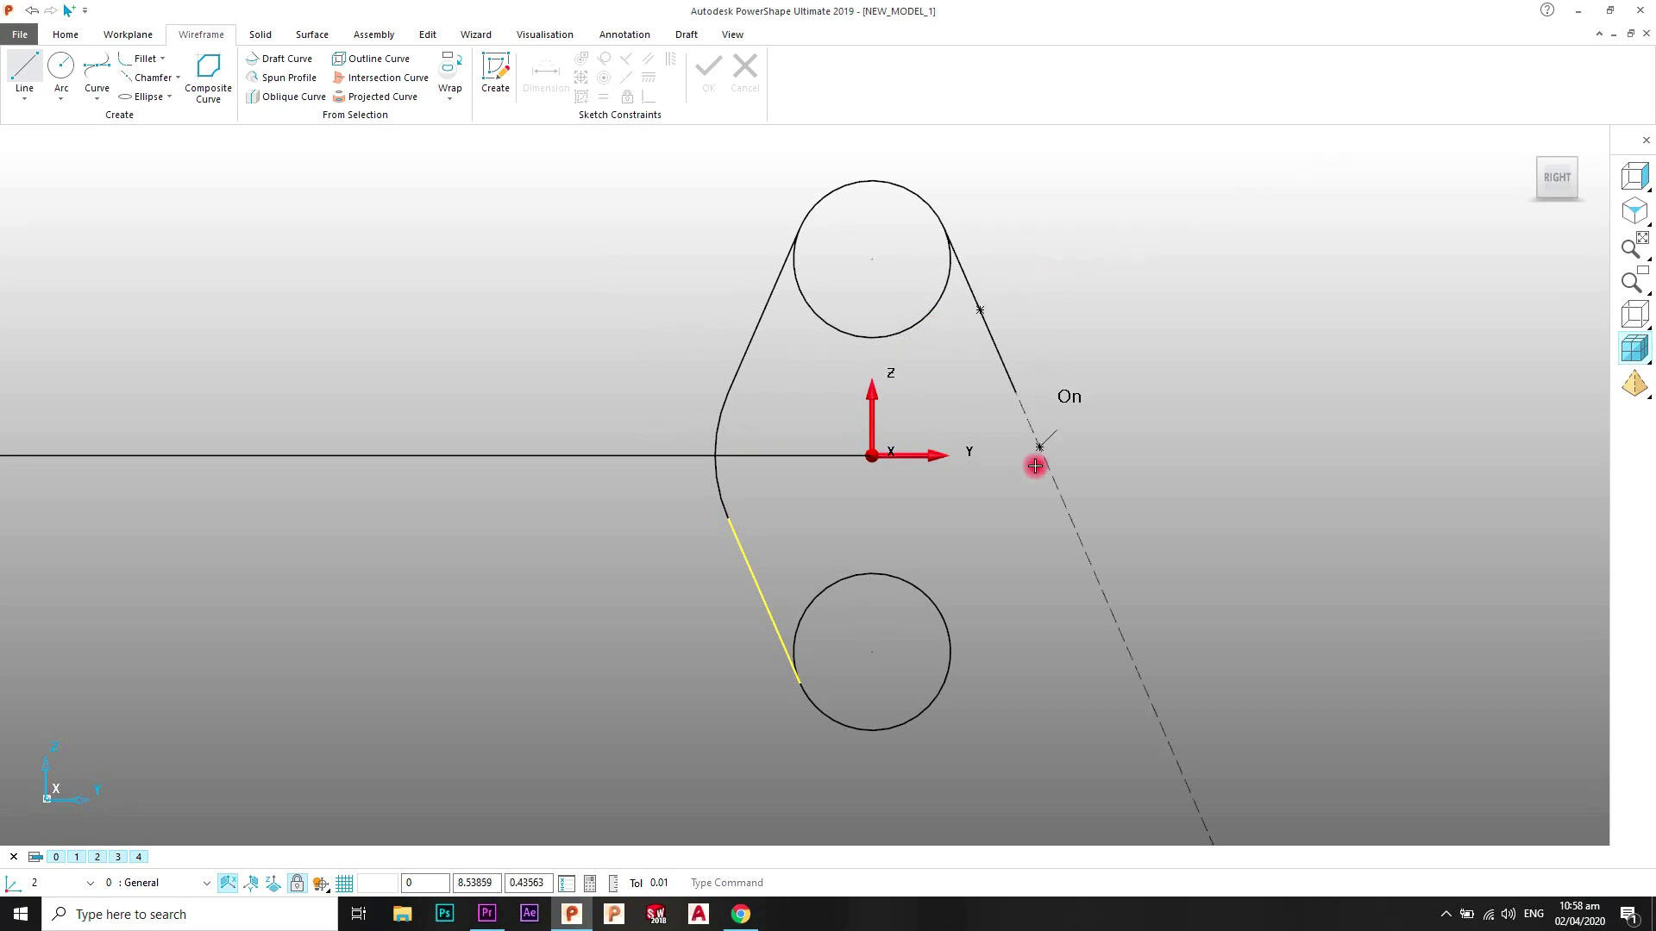
{"action": "right_click", "coordinate": [1099, 230]}
{"action": "left_click", "coordinate": [1112, 235]}
Step: Turn off Trim tangent items for lines in the application options
{"action": "left_click", "coordinate": [14, 38]}
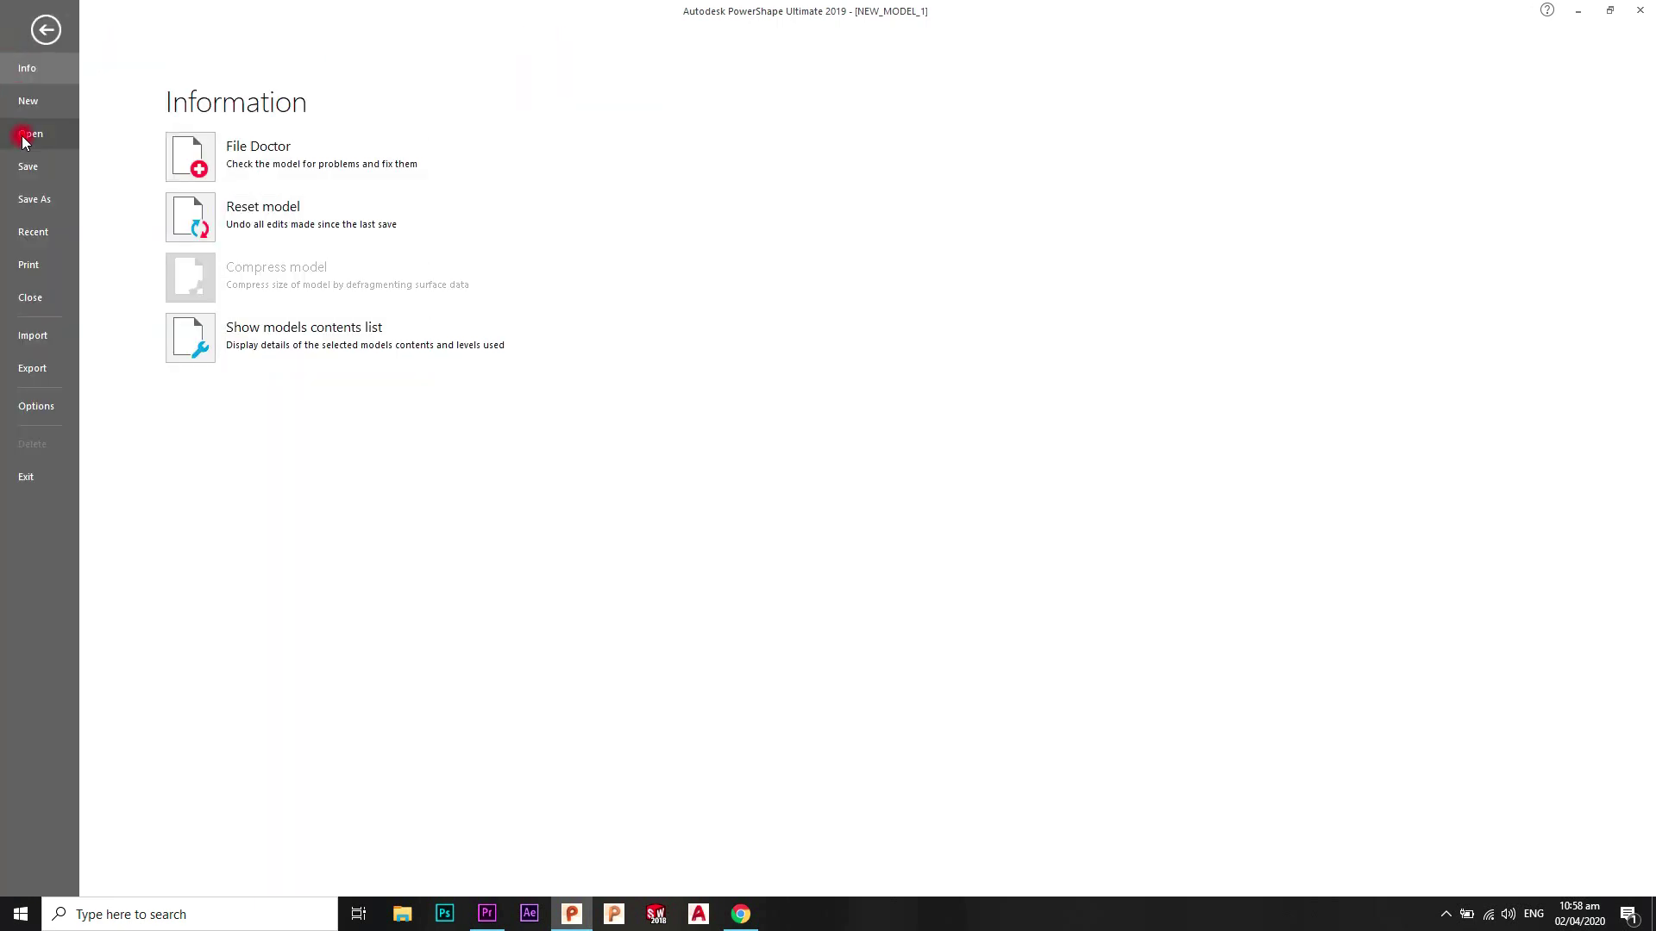
{"action": "left_click", "coordinate": [39, 407]}
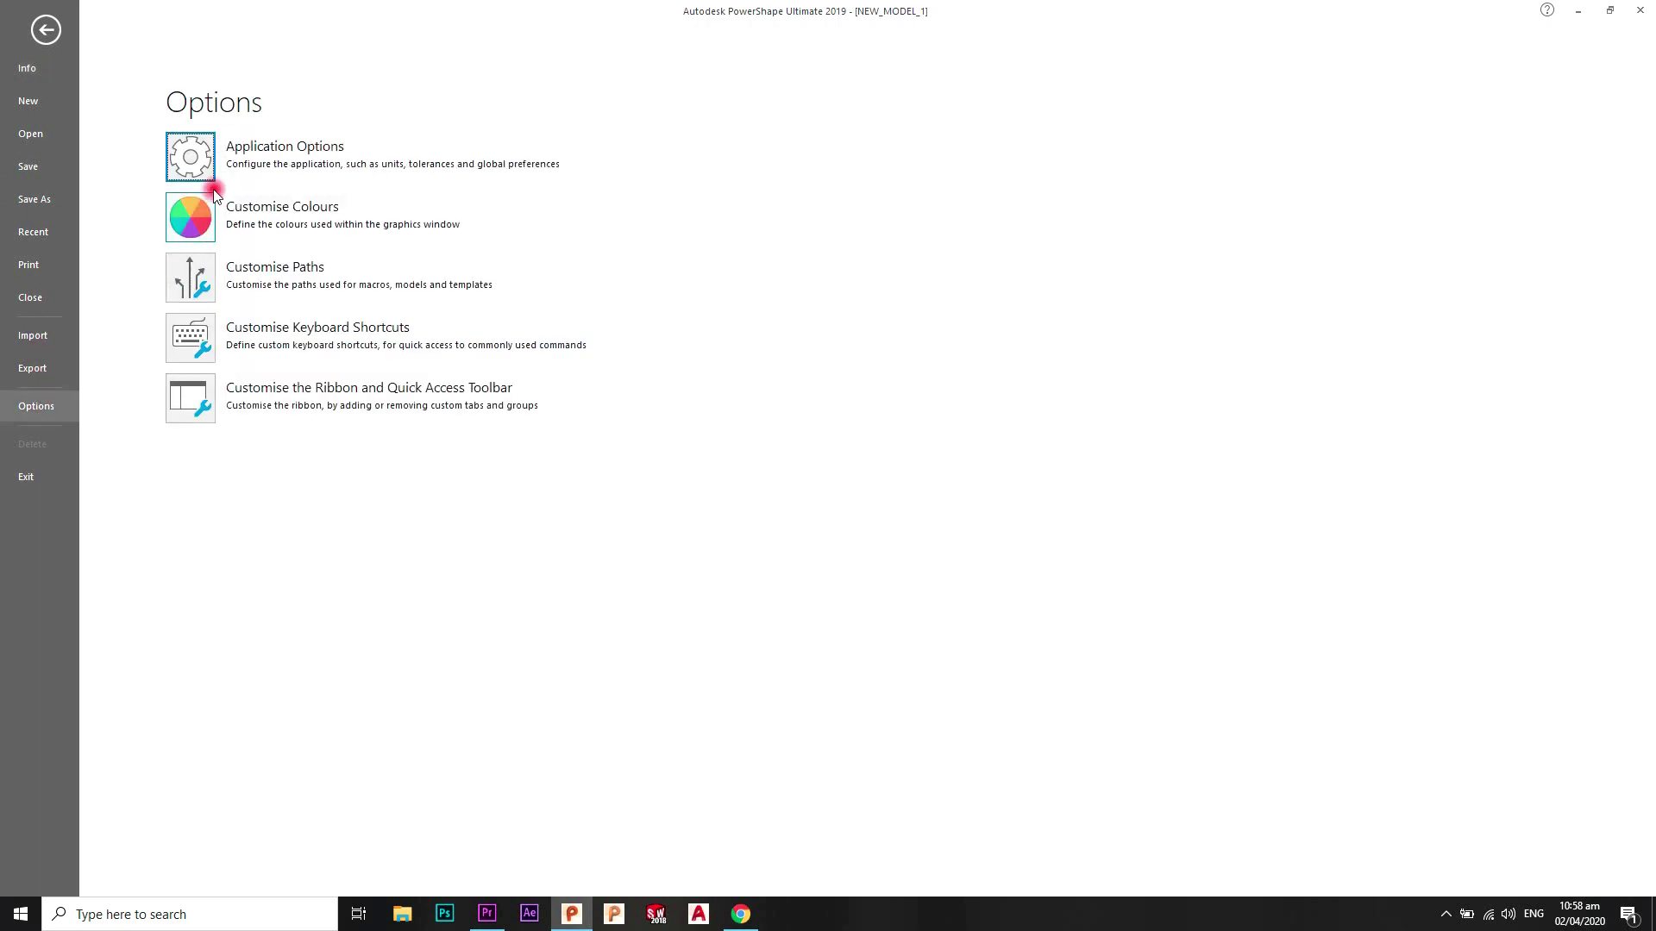
{"action": "left_click", "coordinate": [447, 331]}
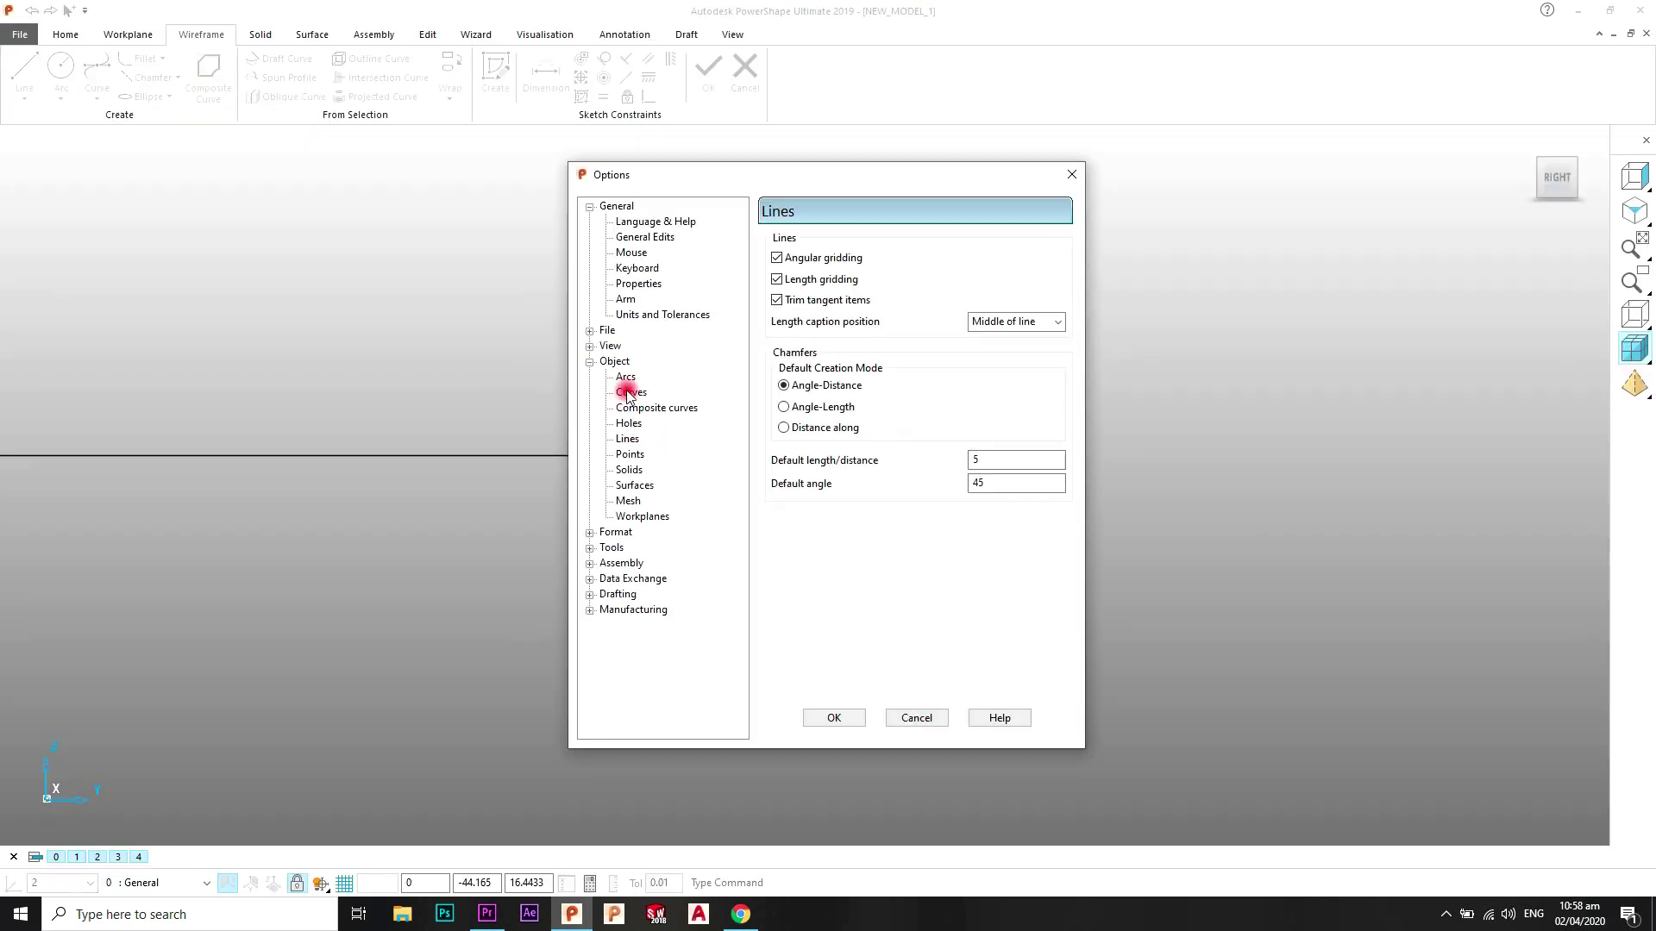
{"action": "left_click", "coordinate": [626, 380]}
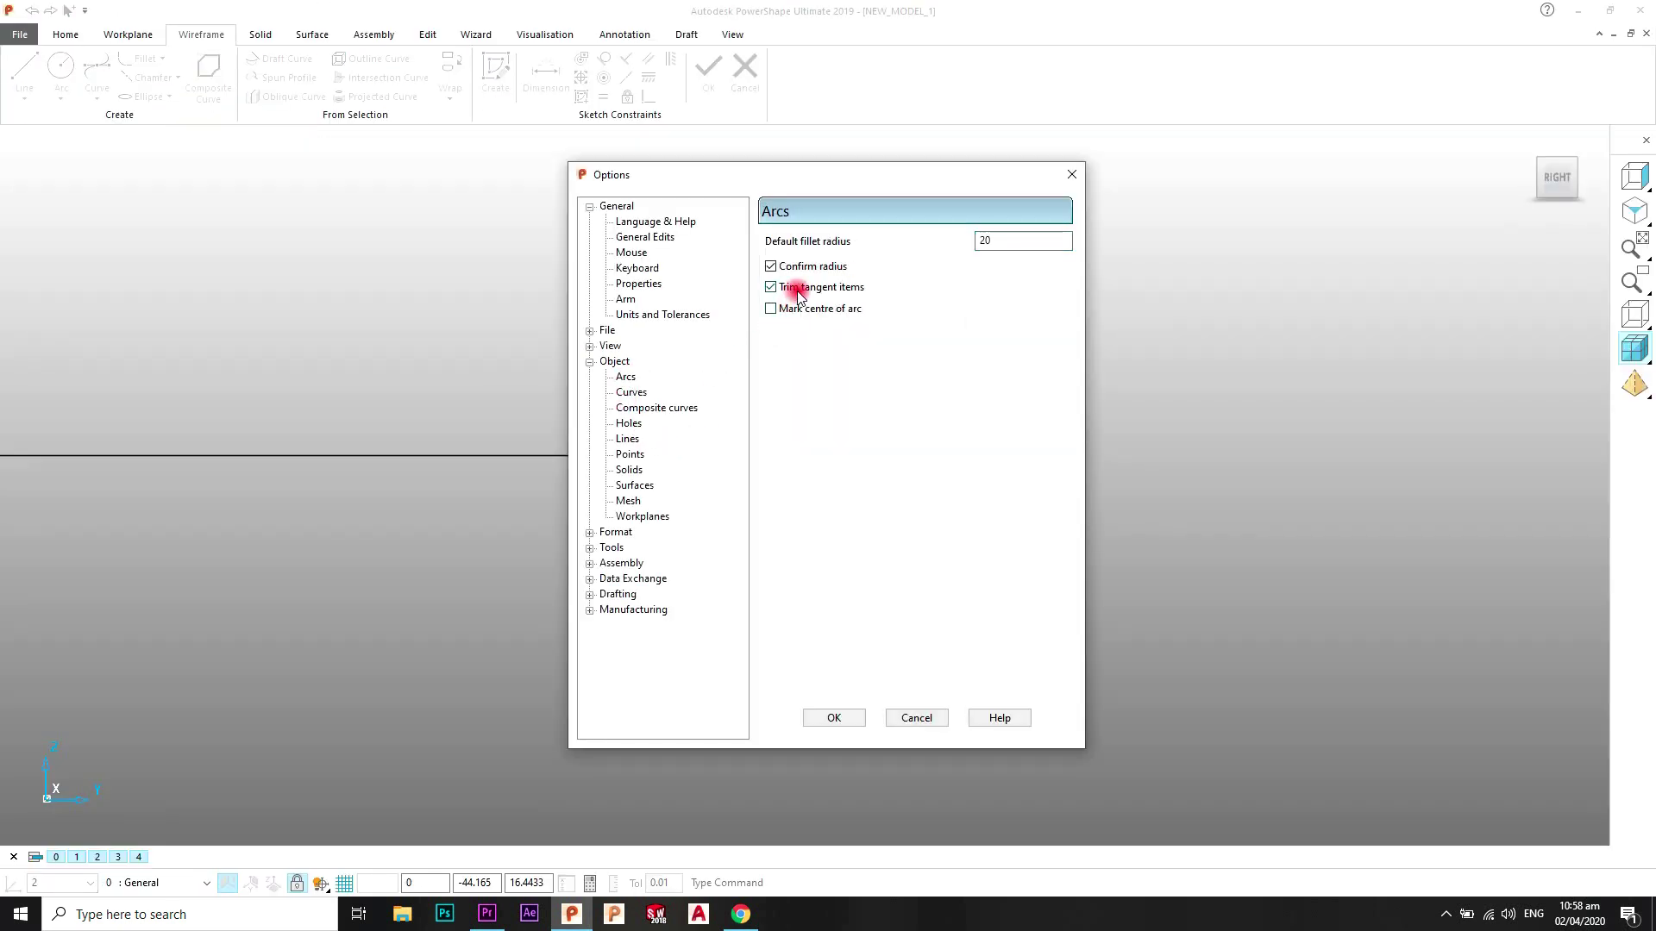
{"action": "left_click", "coordinate": [628, 440]}
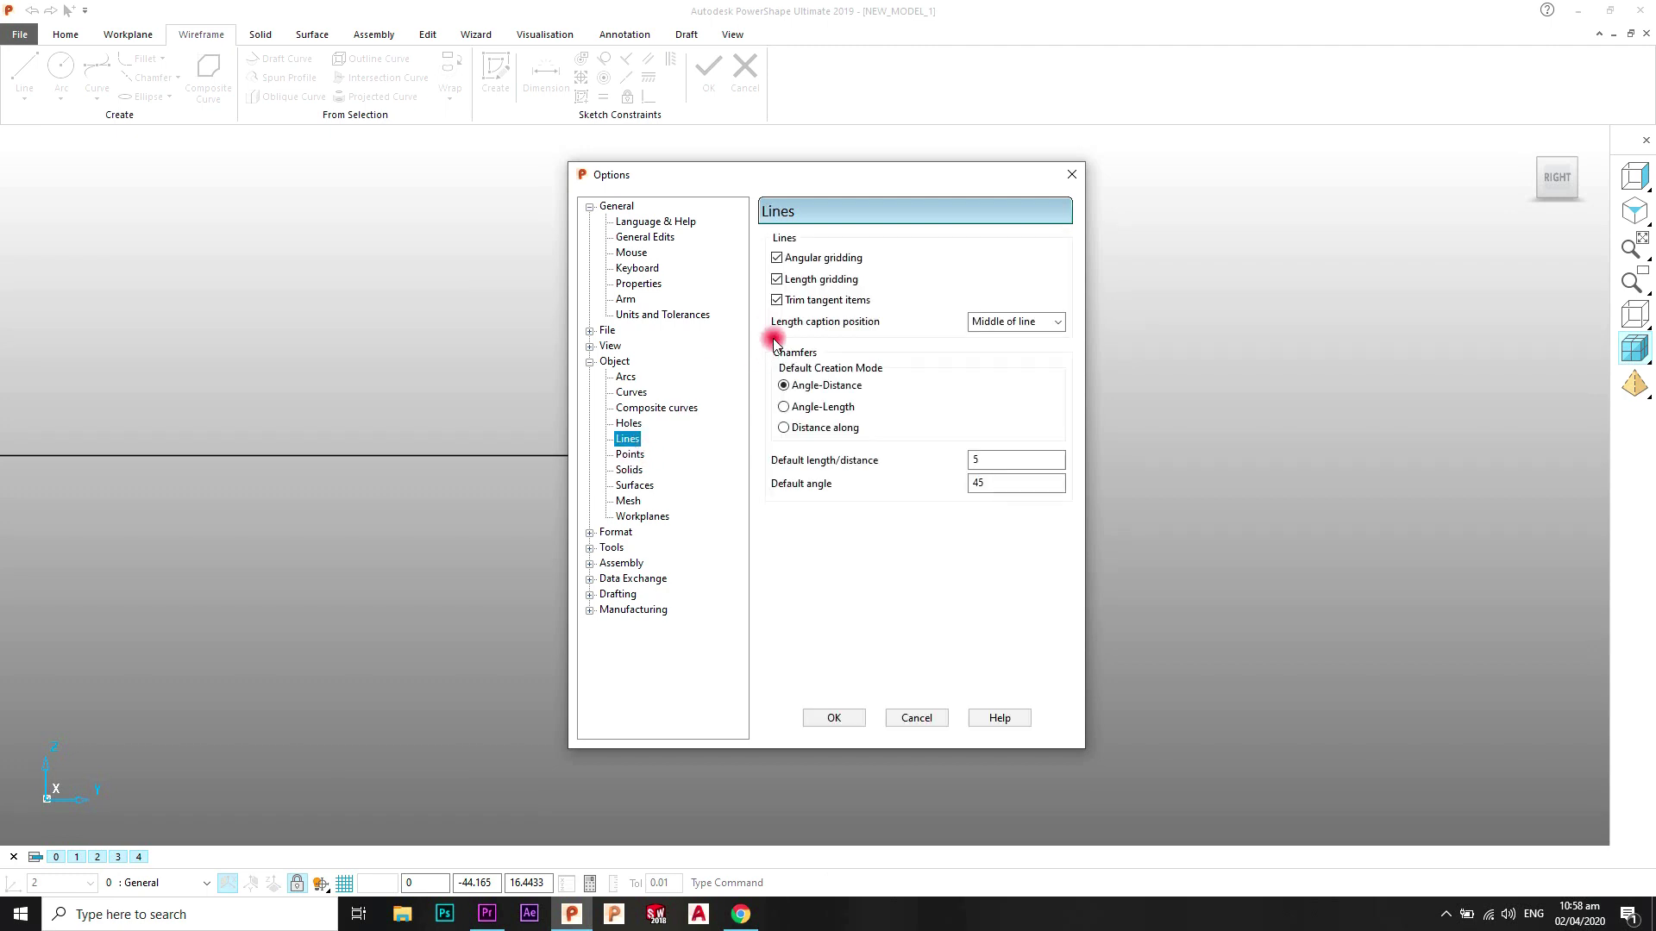
{"action": "left_click", "coordinate": [800, 305]}
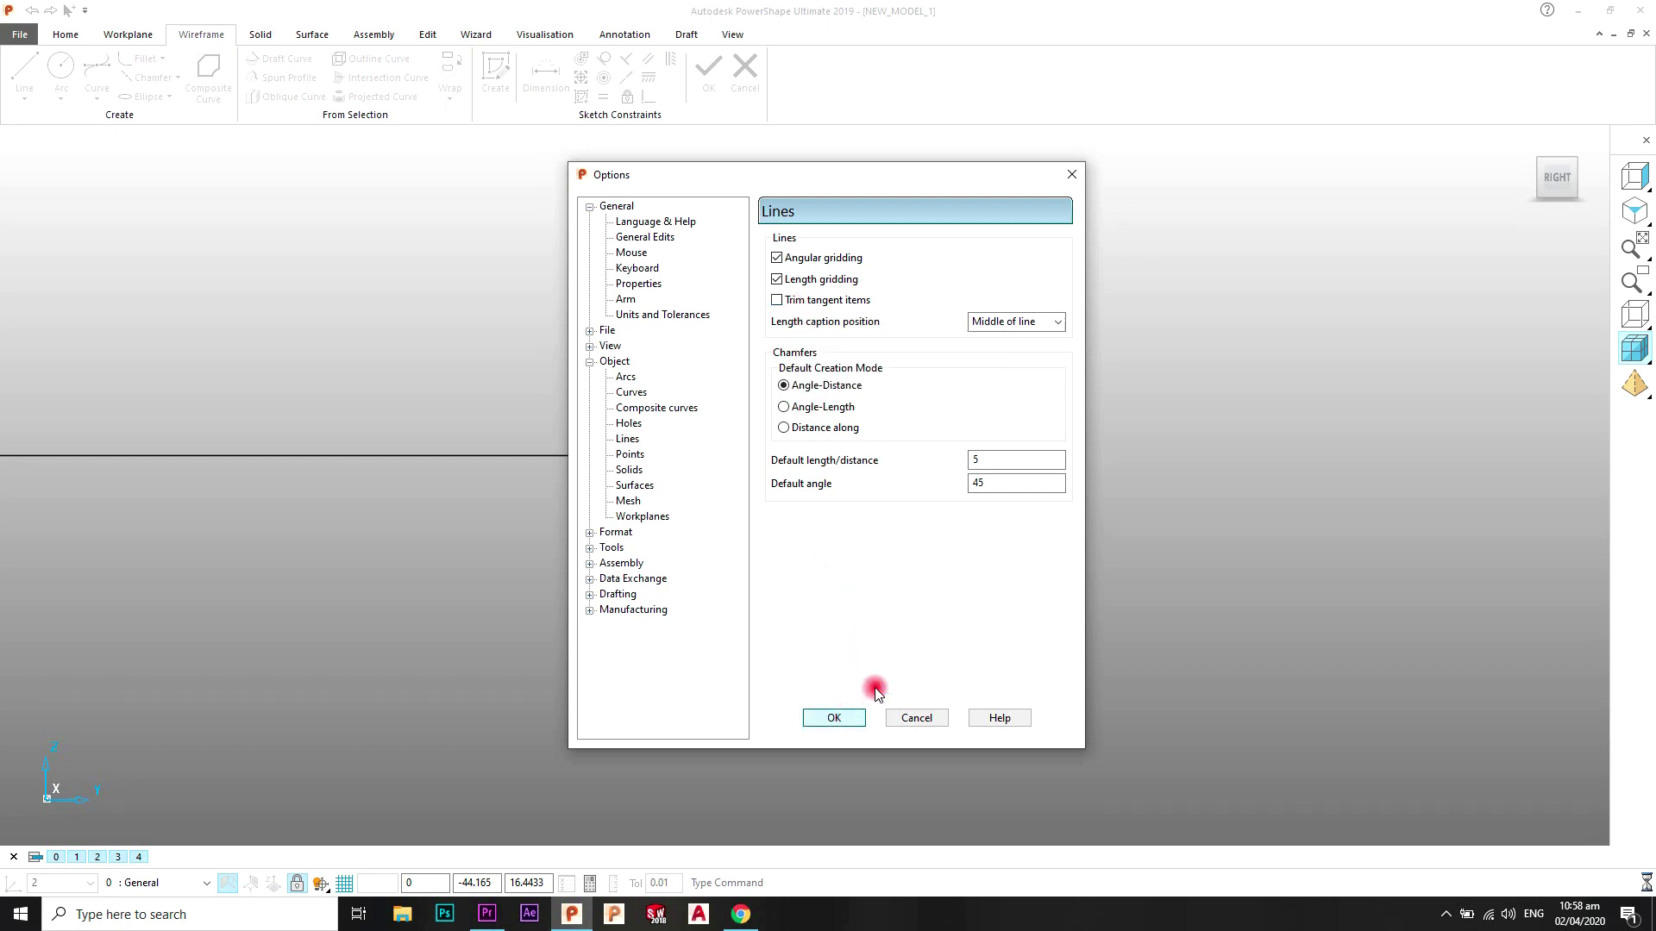
{"action": "left_click", "coordinate": [903, 719]}
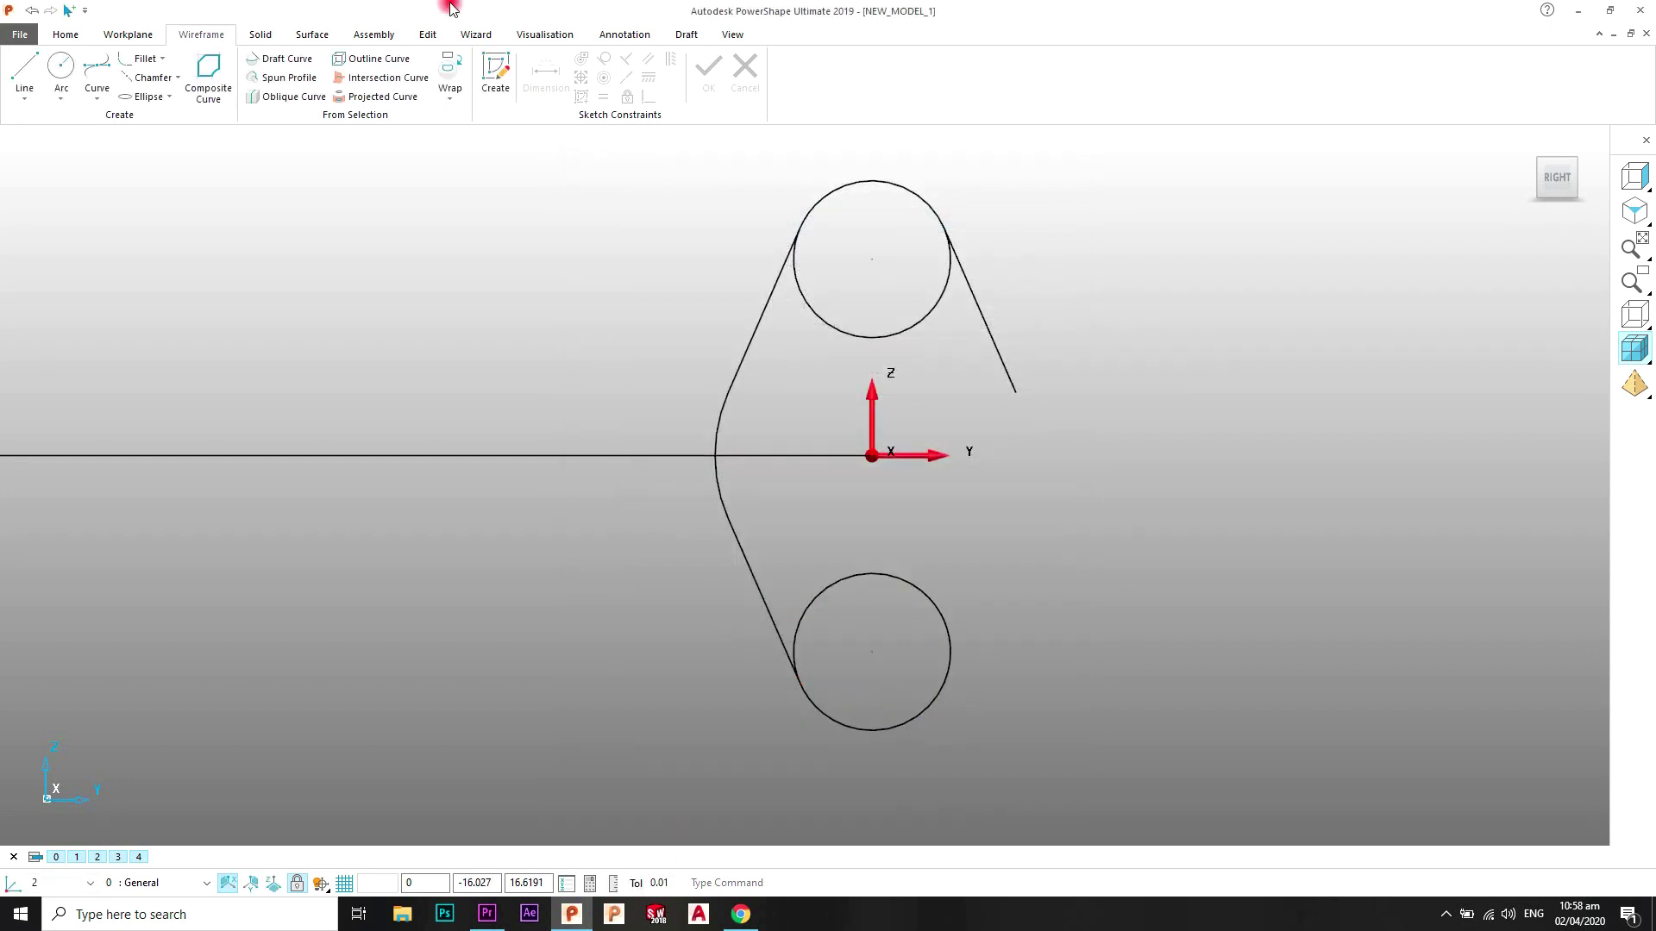
Step: Undo the last tangent line and draw lines tangent to the central and lower circles on both sides
{"action": "left_click", "coordinate": [34, 10]}
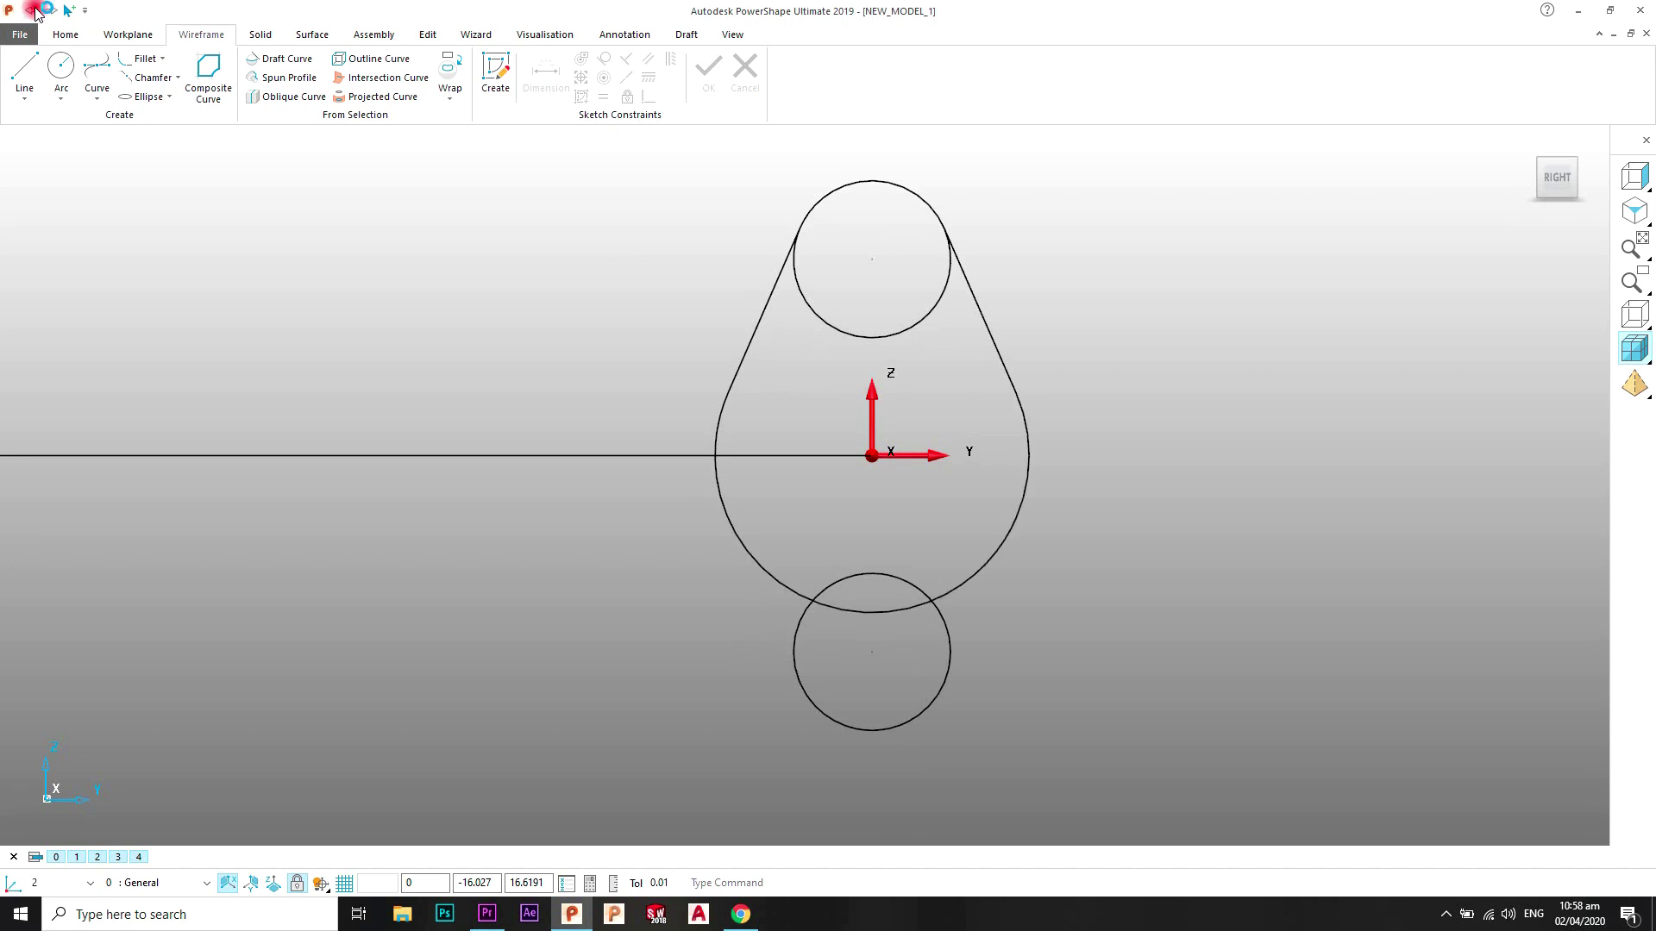
{"action": "left_click", "coordinate": [26, 76]}
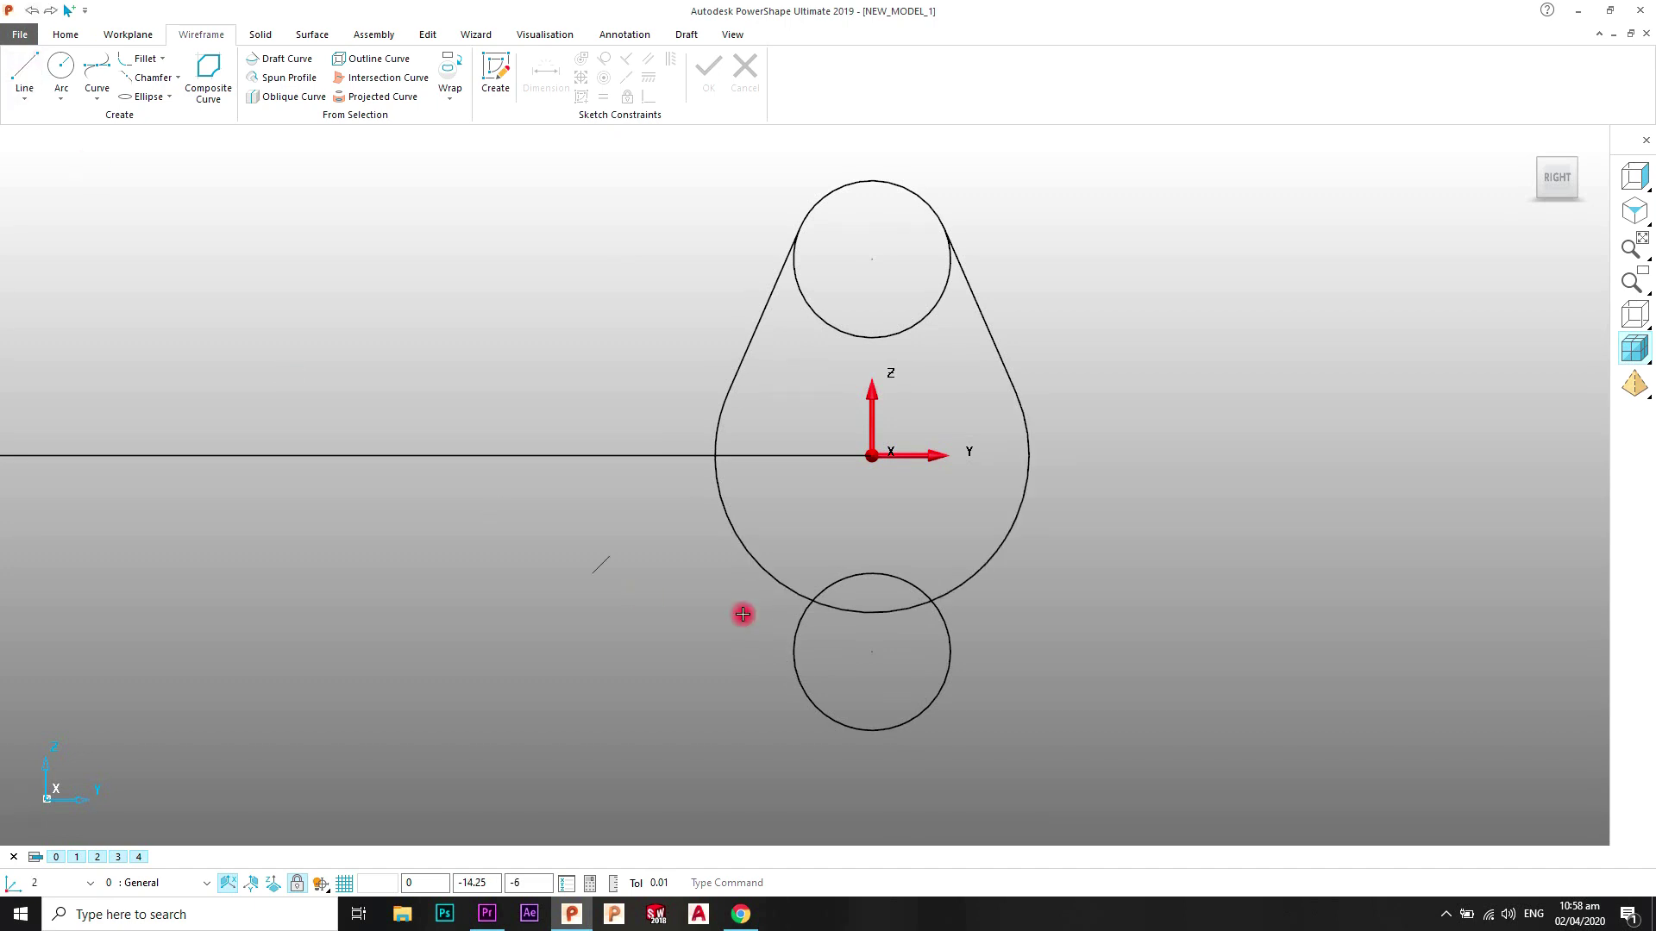
{"action": "left_click", "coordinate": [730, 515]}
{"action": "left_click", "coordinate": [807, 713]}
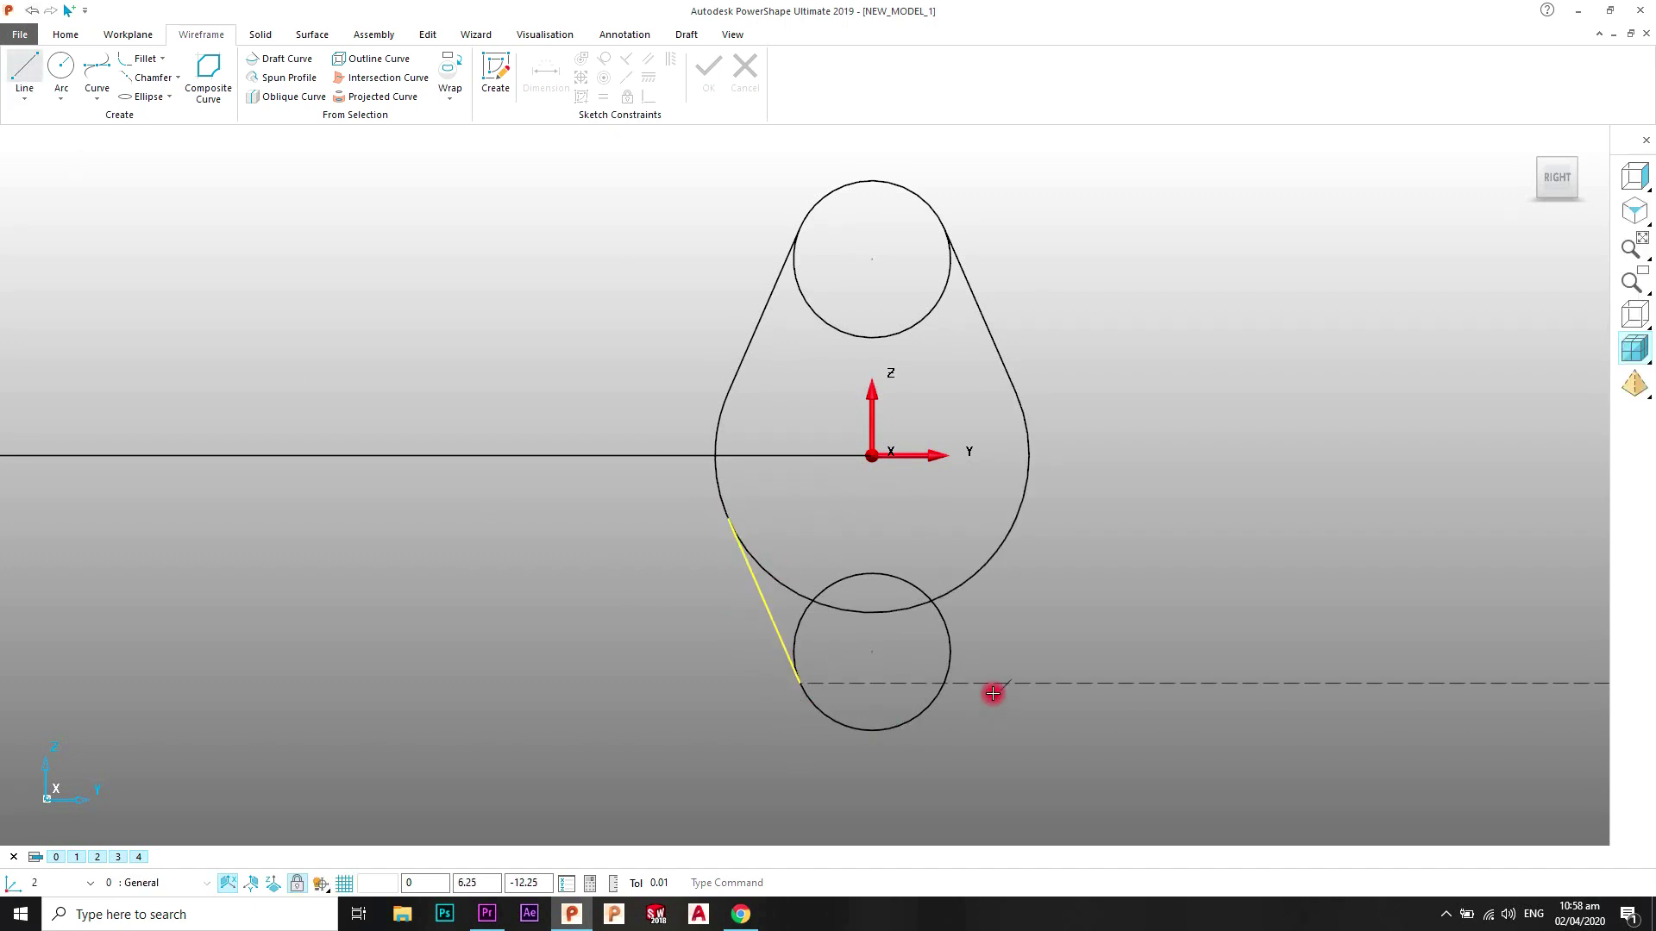
{"action": "left_click", "coordinate": [938, 702]}
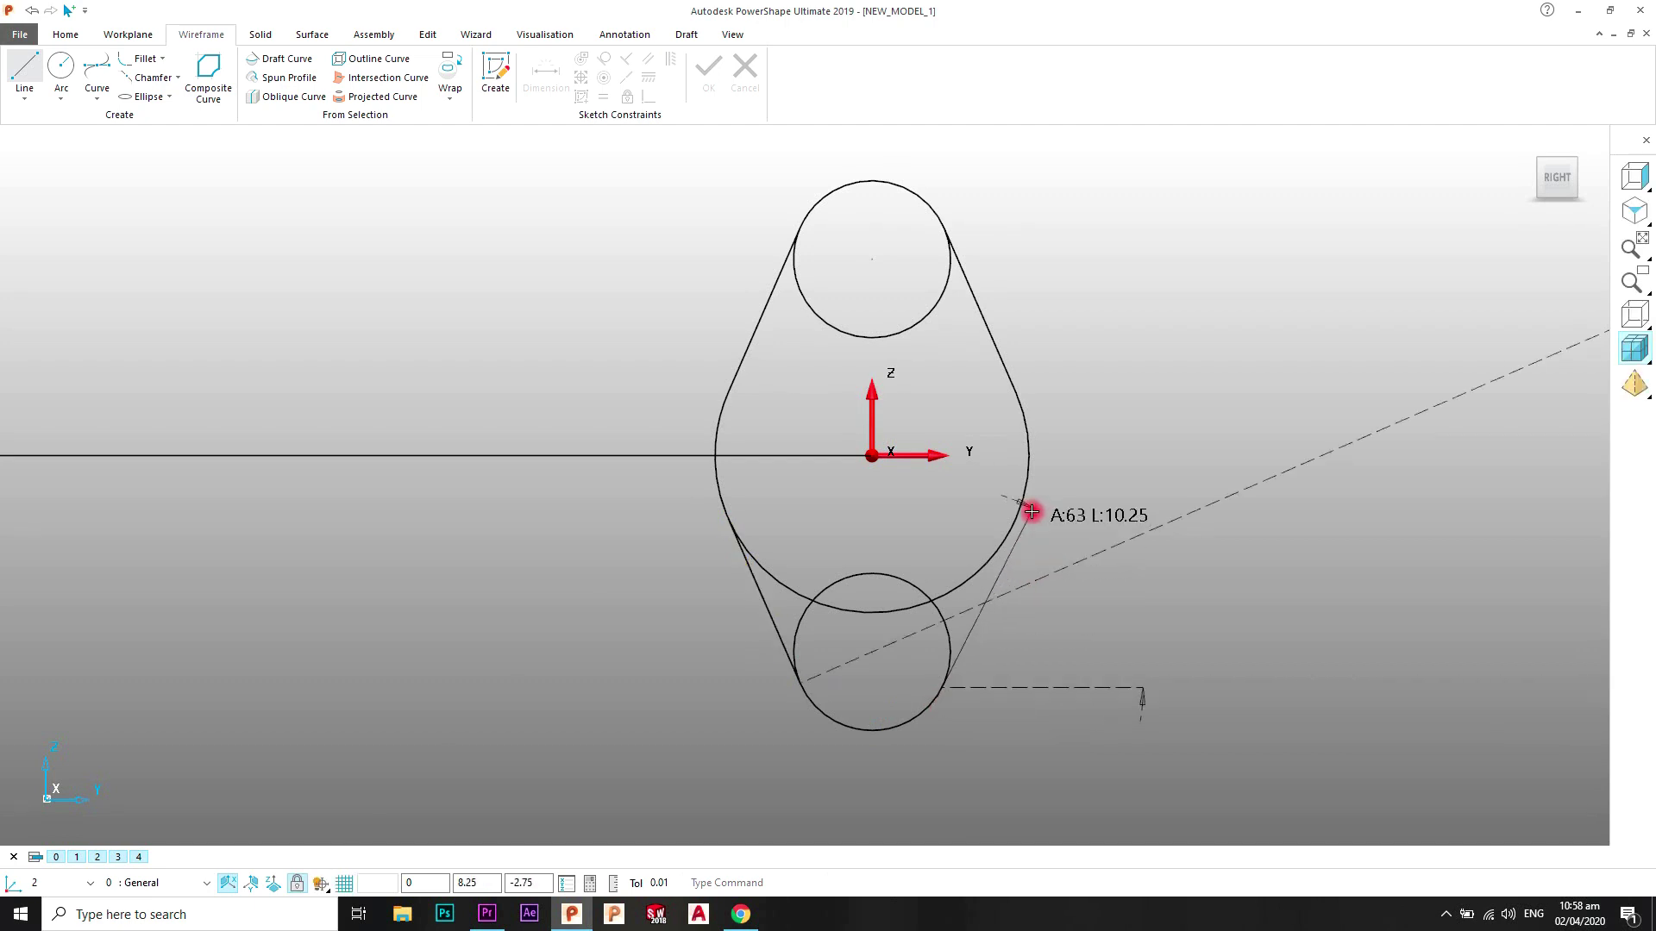
{"action": "left_click", "coordinate": [1028, 510]}
{"action": "right_click", "coordinate": [1115, 282]}
{"action": "left_click", "coordinate": [1147, 295]}
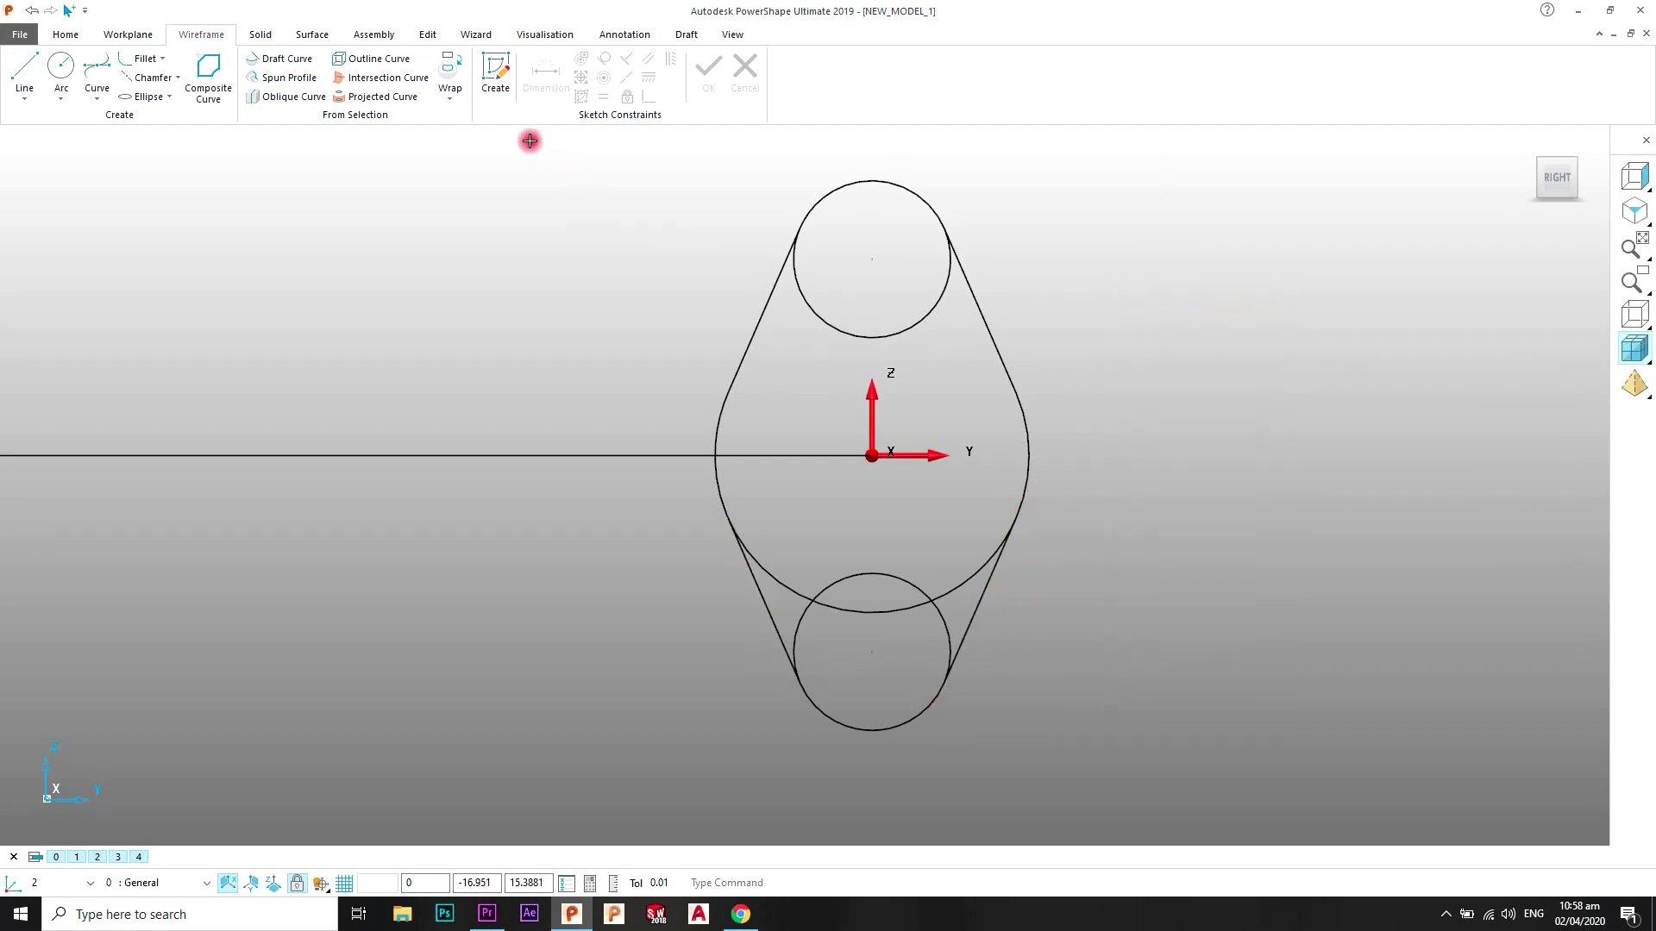
Step: Trim away the inner arcs of the central, lower and upper circles with interactive limiting, leaving only the closed outer outline
{"action": "left_click", "coordinate": [427, 36]}
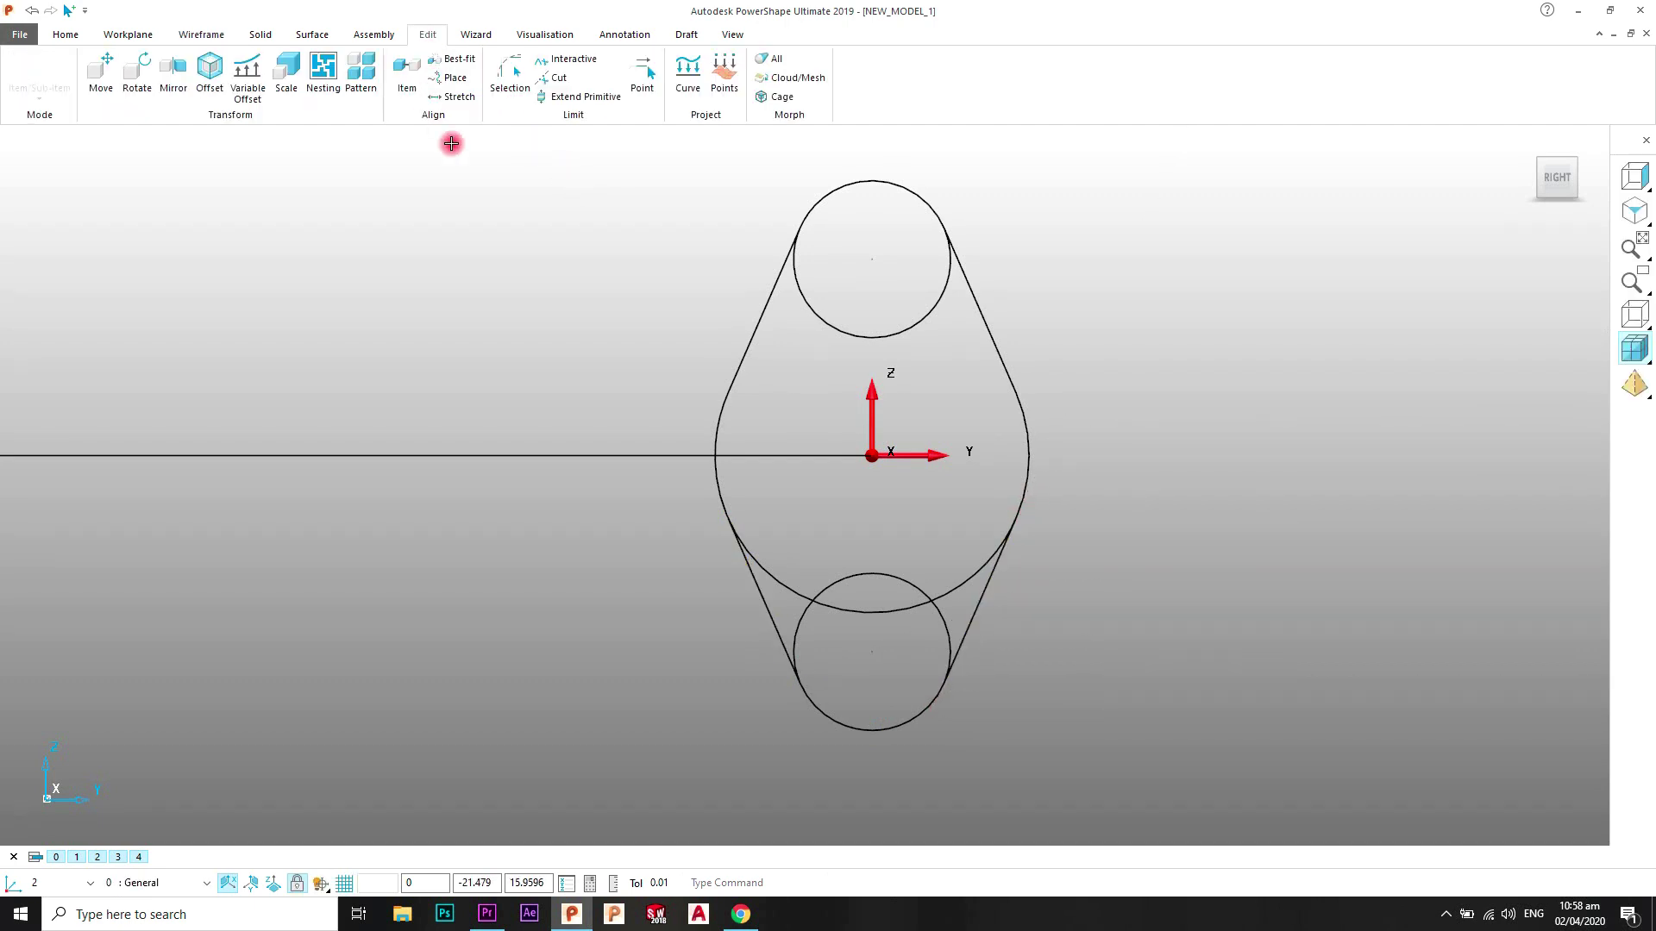
{"action": "left_click", "coordinate": [562, 61]}
{"action": "left_click", "coordinate": [779, 576]}
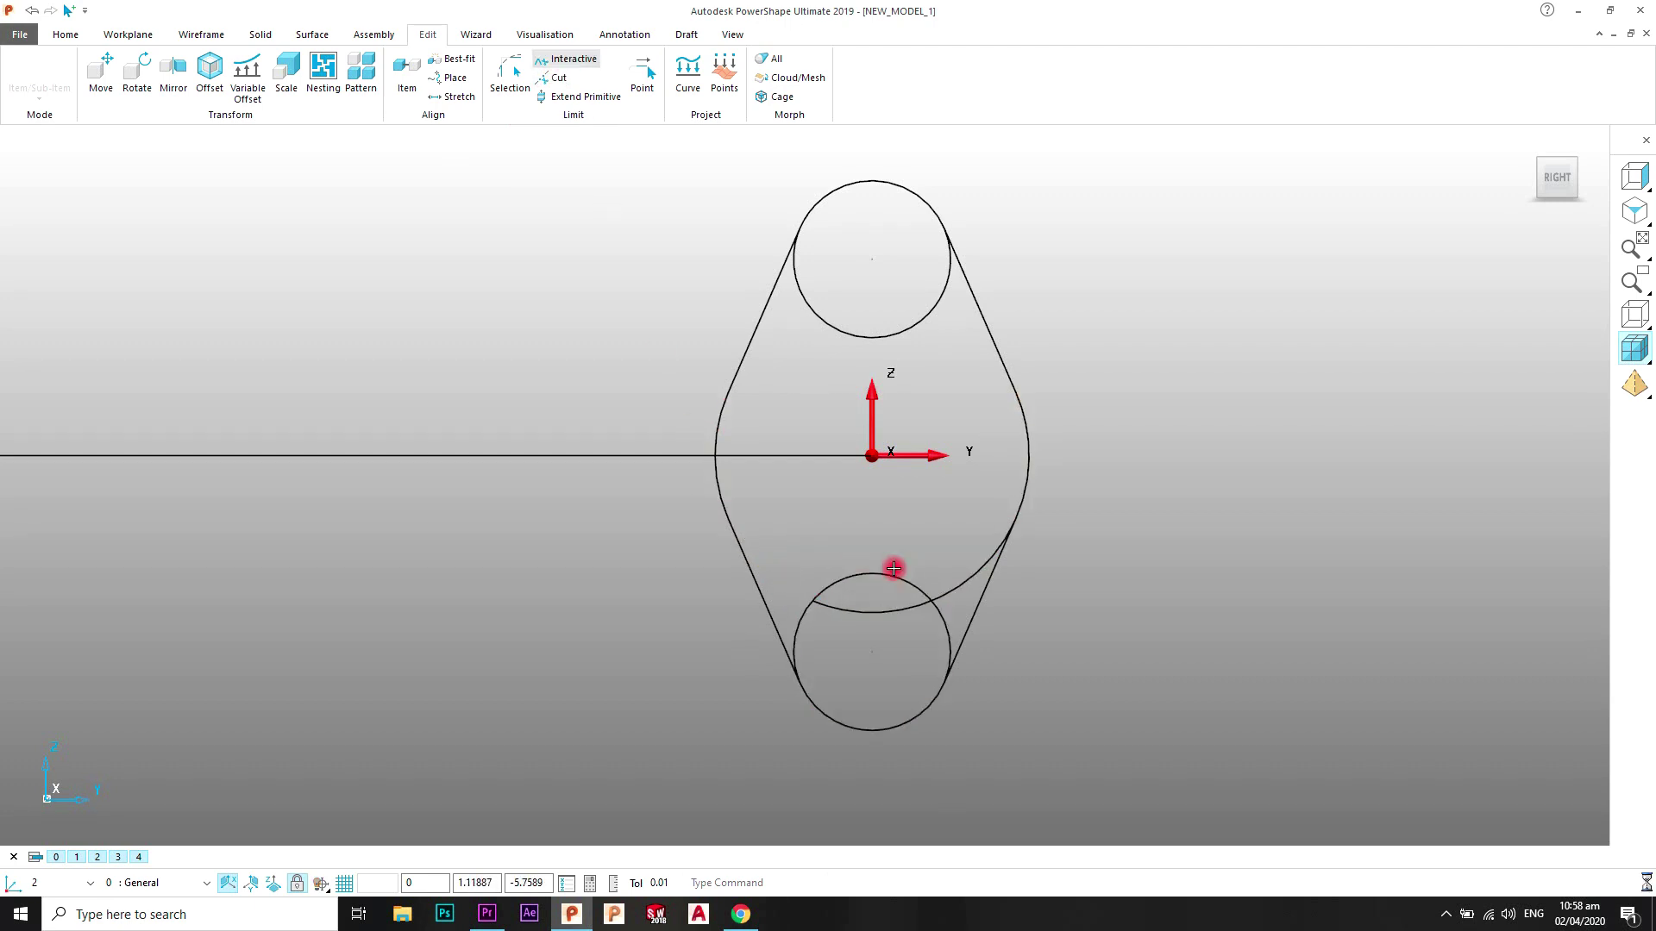
{"action": "left_click", "coordinate": [893, 569]}
{"action": "left_click", "coordinate": [949, 588]}
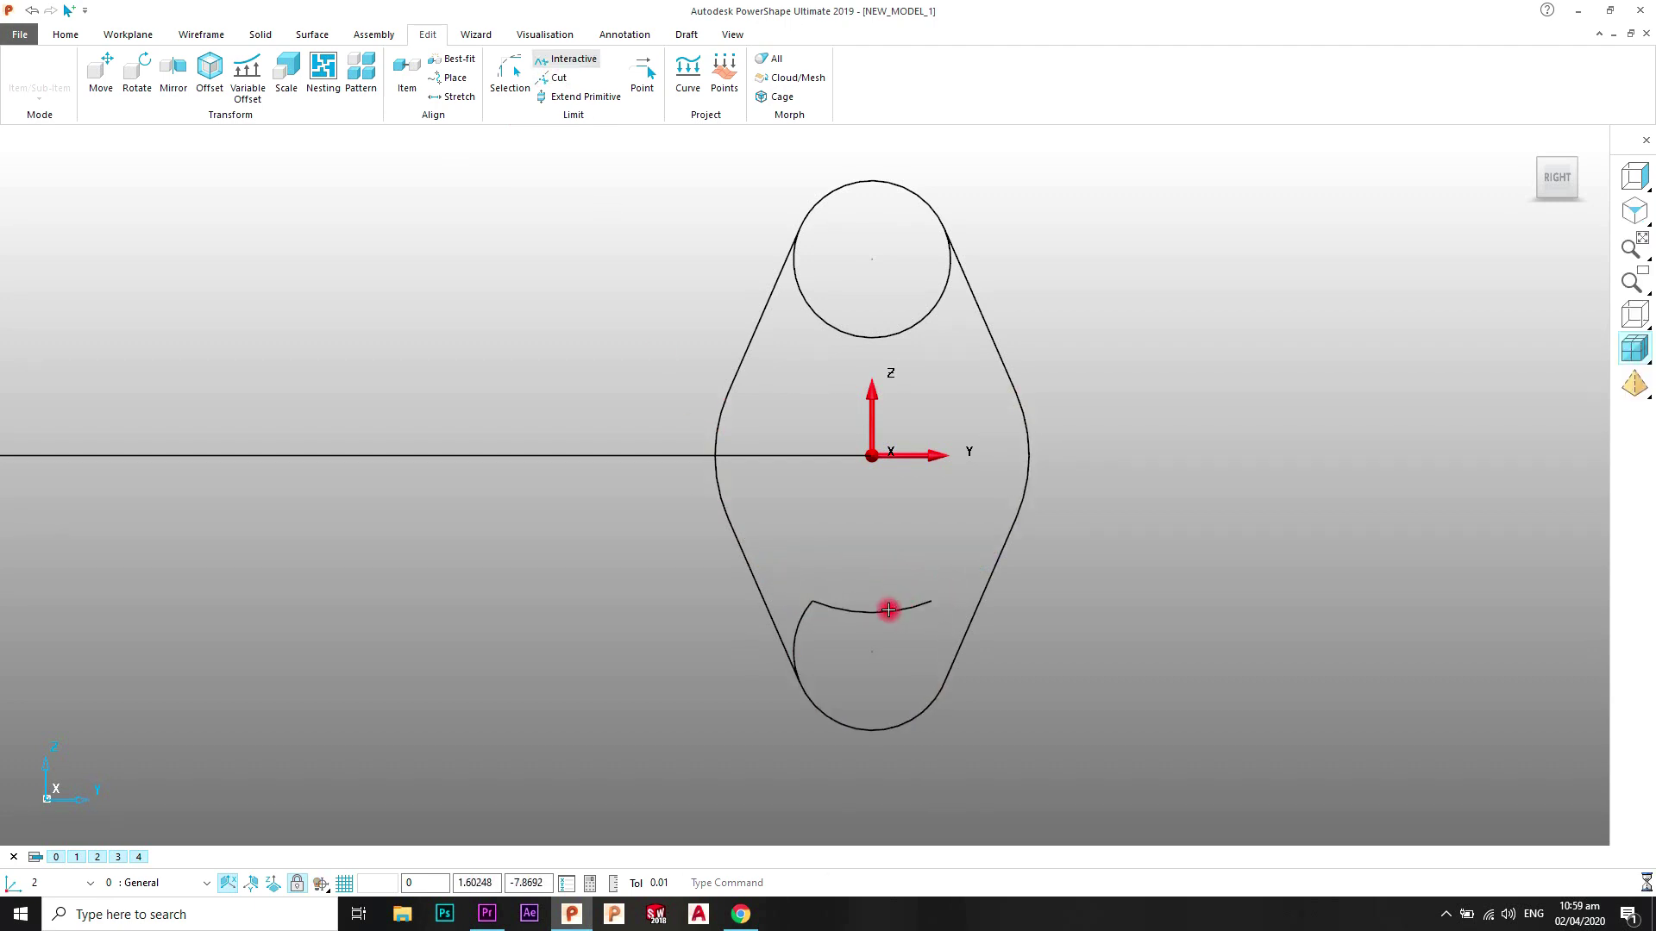
{"action": "left_click", "coordinate": [805, 610]}
{"action": "scroll", "coordinate": [898, 416], "scroll_direction": "down", "scroll_amount": 1}
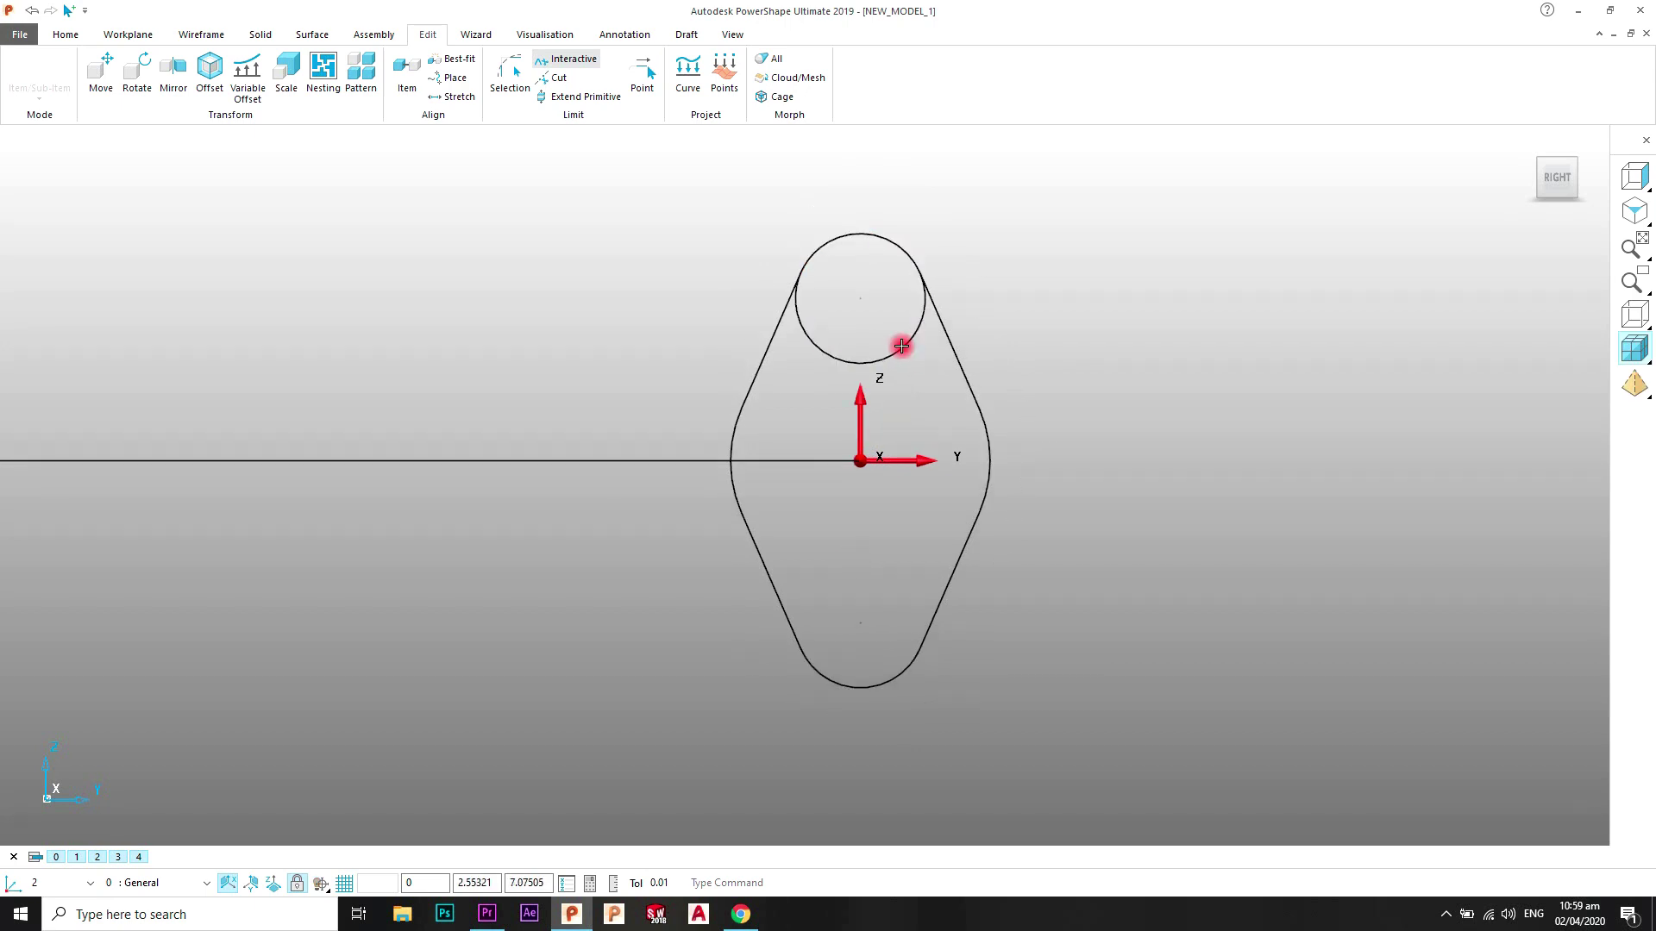
{"action": "left_click", "coordinate": [901, 346]}
{"action": "right_click", "coordinate": [972, 276]}
{"action": "left_click", "coordinate": [992, 289]}
{"action": "scroll", "coordinate": [927, 522], "scroll_direction": "up", "scroll_amount": 1}
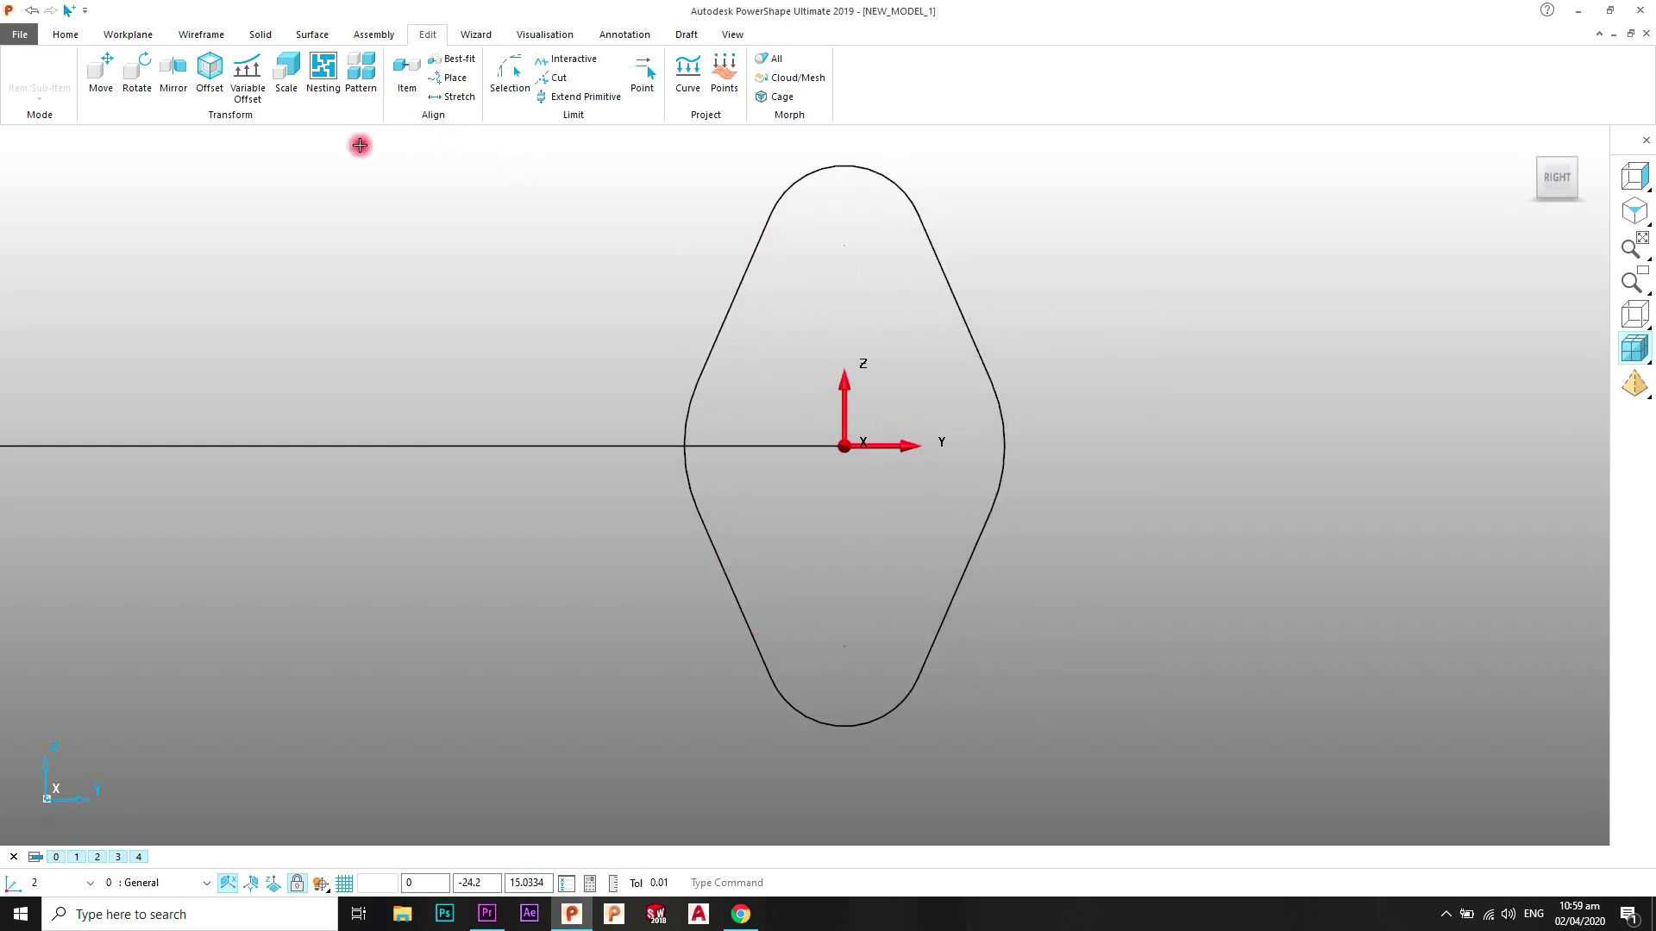
Step: Create a composite curve from the closed tangent profile outline and save it
{"action": "left_click", "coordinate": [208, 41]}
{"action": "left_click", "coordinate": [208, 82]}
{"action": "left_click", "coordinate": [726, 365]}
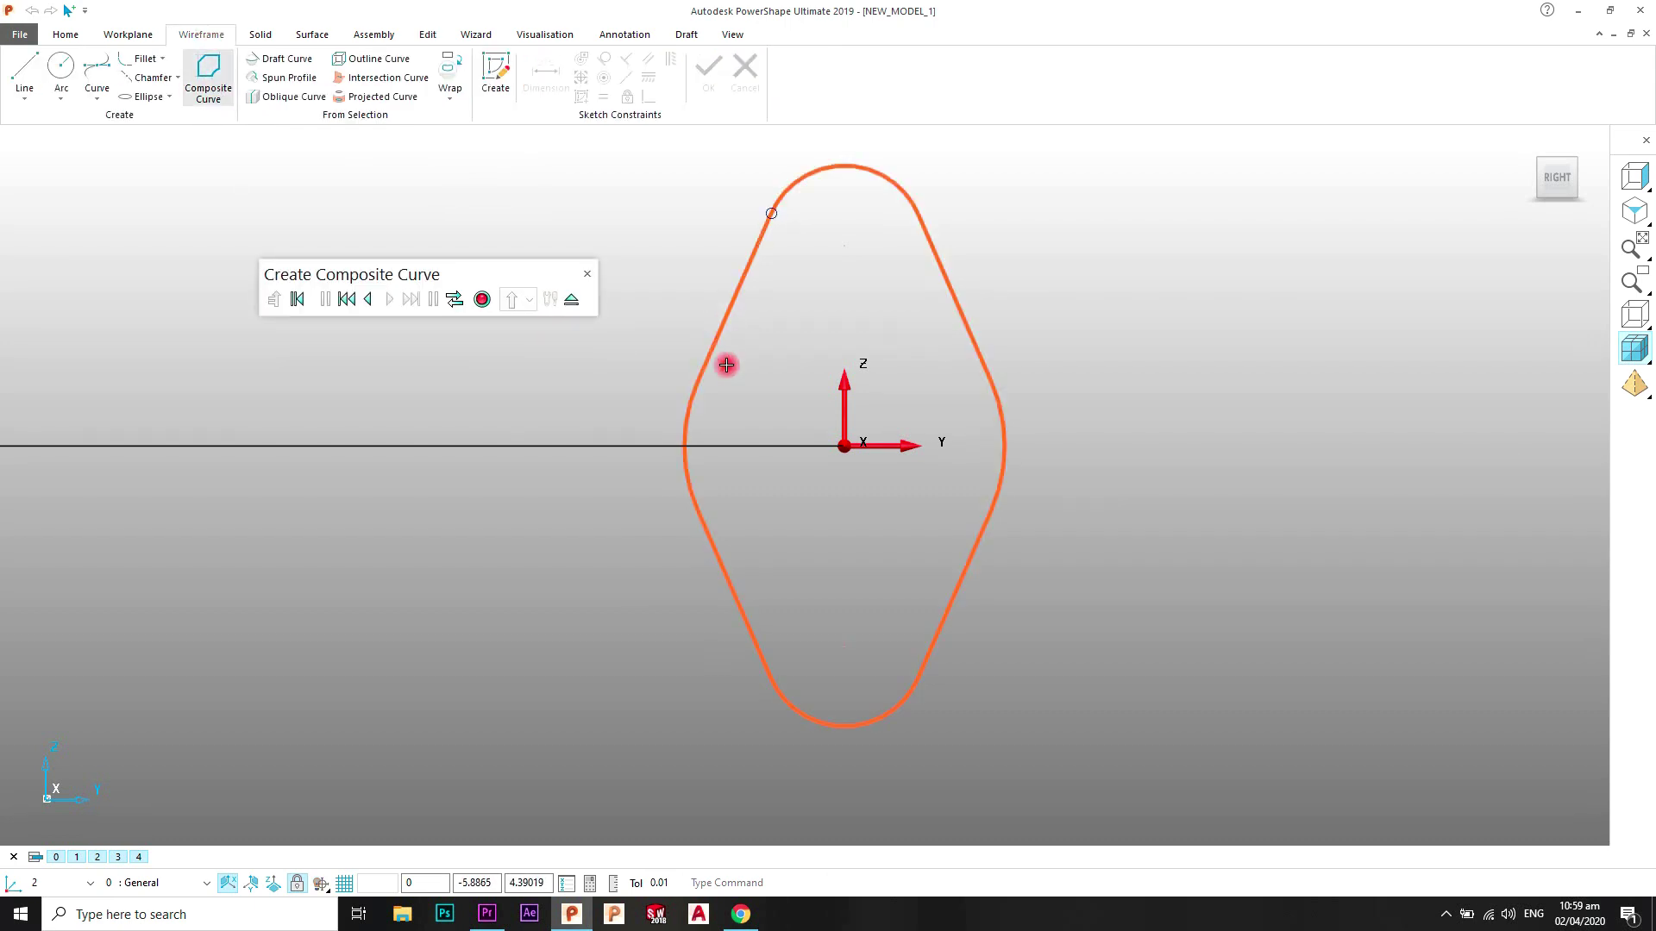
{"action": "left_click", "coordinate": [488, 300]}
{"action": "left_click", "coordinate": [569, 302]}
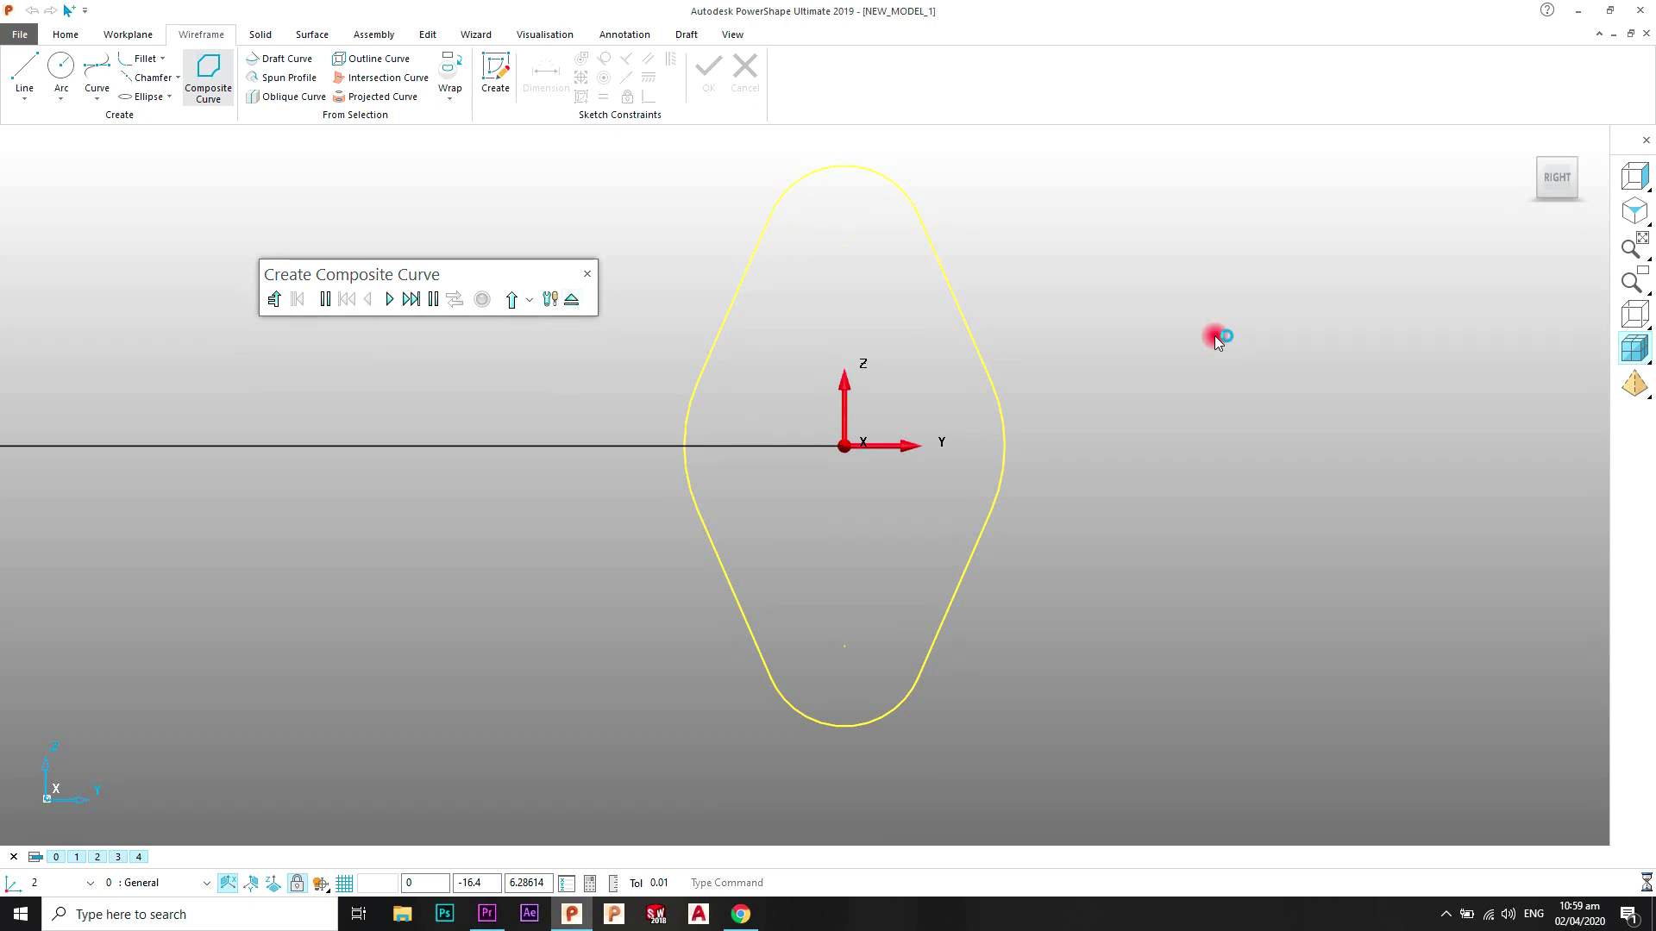
Step: Convert the teardrop-shaped path wireframe, including both straight legs, into a single composite curve in the isometric view
{"action": "left_click", "coordinate": [1628, 216]}
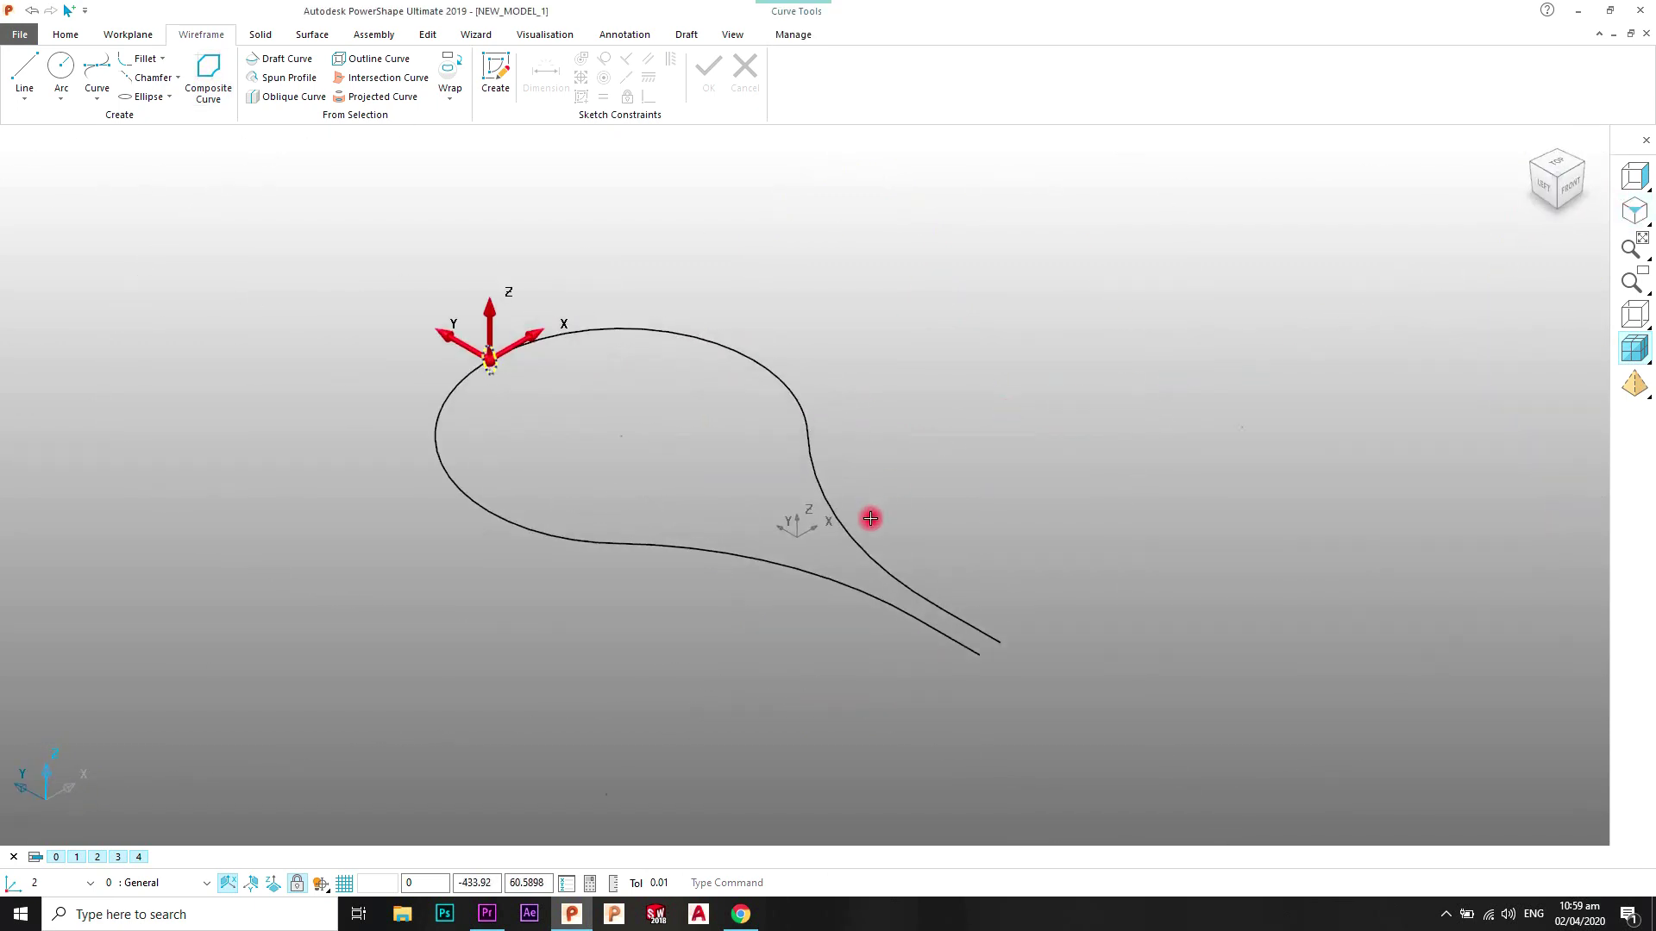
{"action": "scroll", "coordinate": [862, 541], "scroll_direction": "up", "scroll_amount": 2}
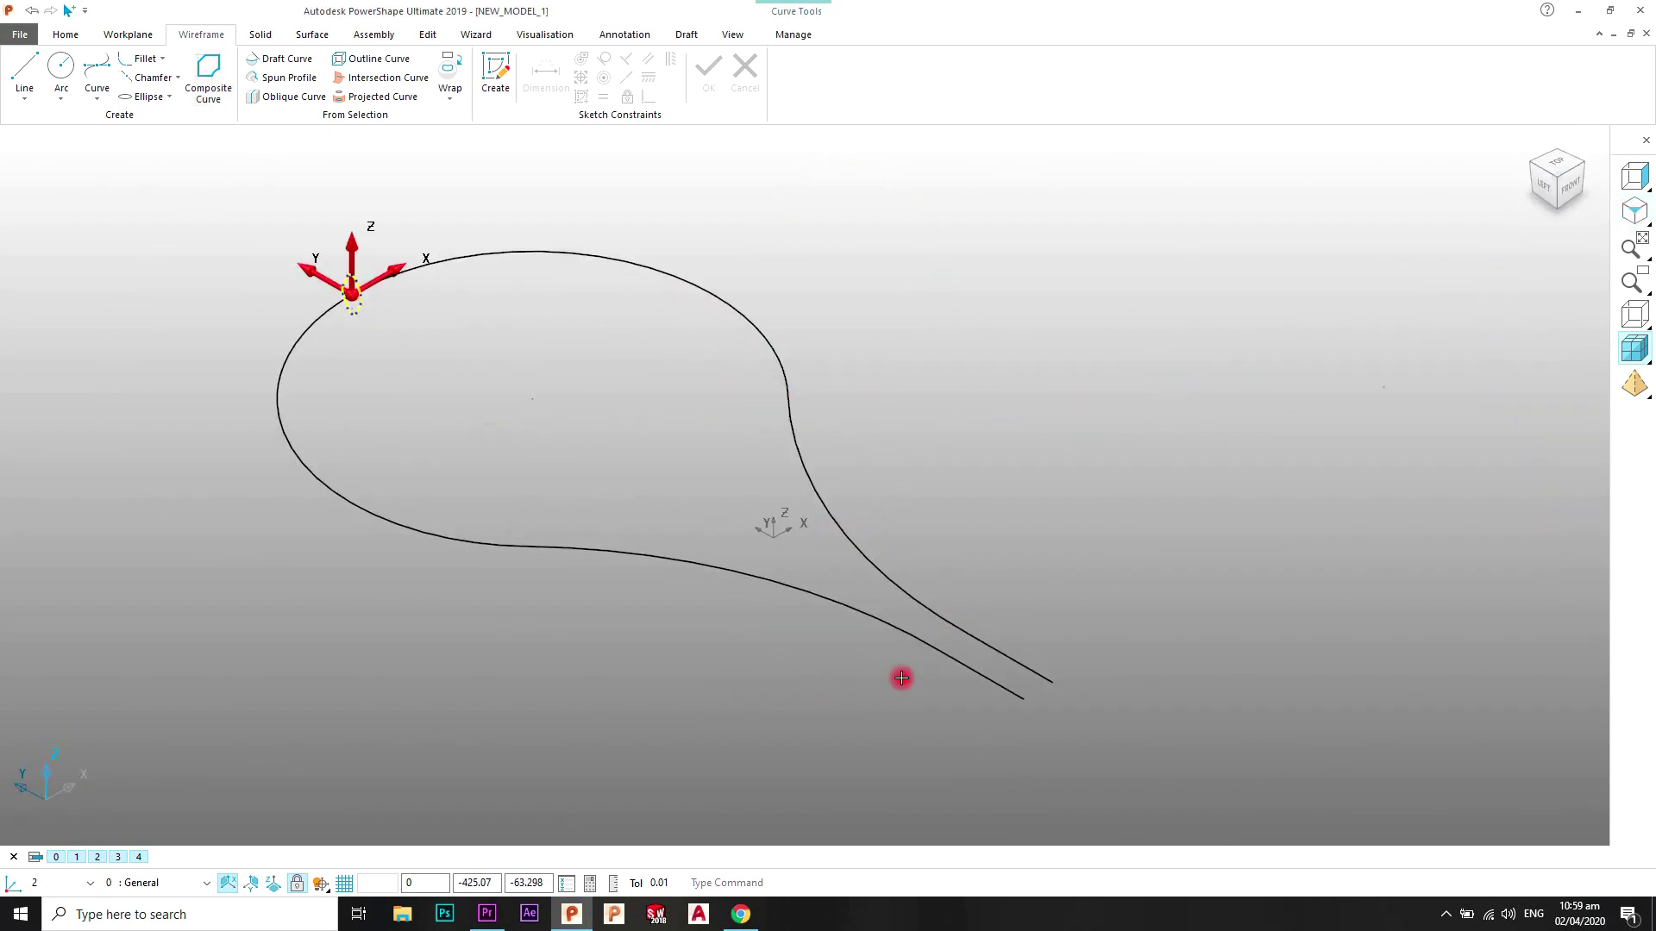
{"action": "scroll", "coordinate": [945, 583], "scroll_direction": "up", "scroll_amount": 2}
{"action": "scroll", "coordinate": [935, 585], "scroll_direction": "down", "scroll_amount": 2}
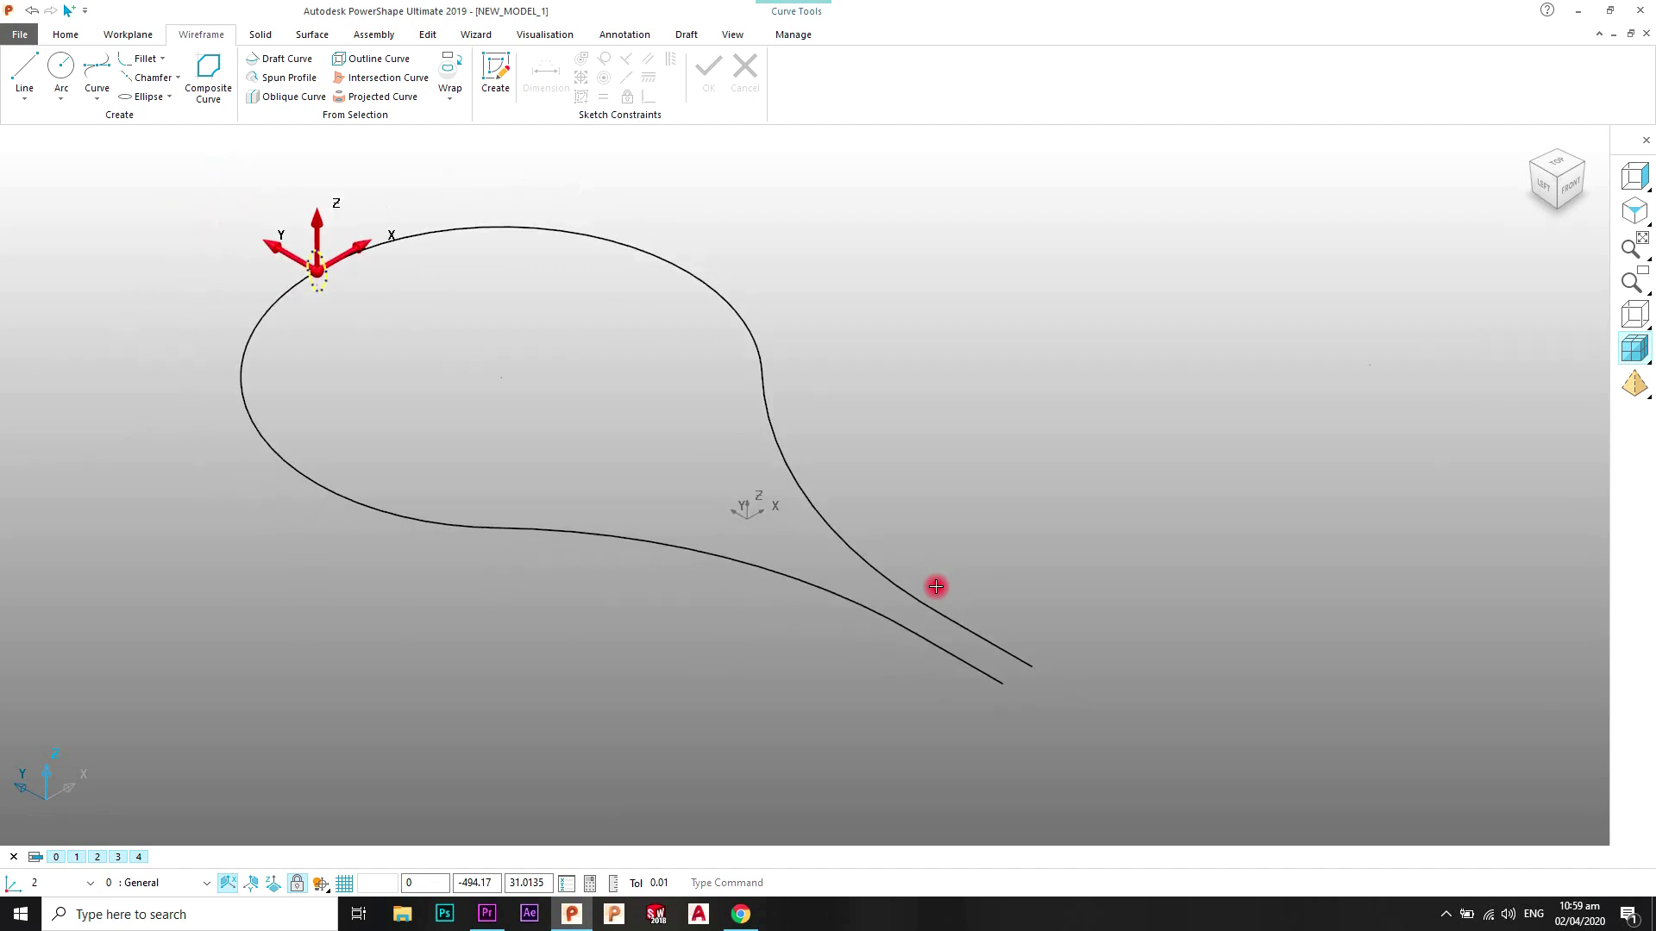
{"action": "left_click_drag", "start_coordinate": [948, 603], "coordinate": [965, 628]}
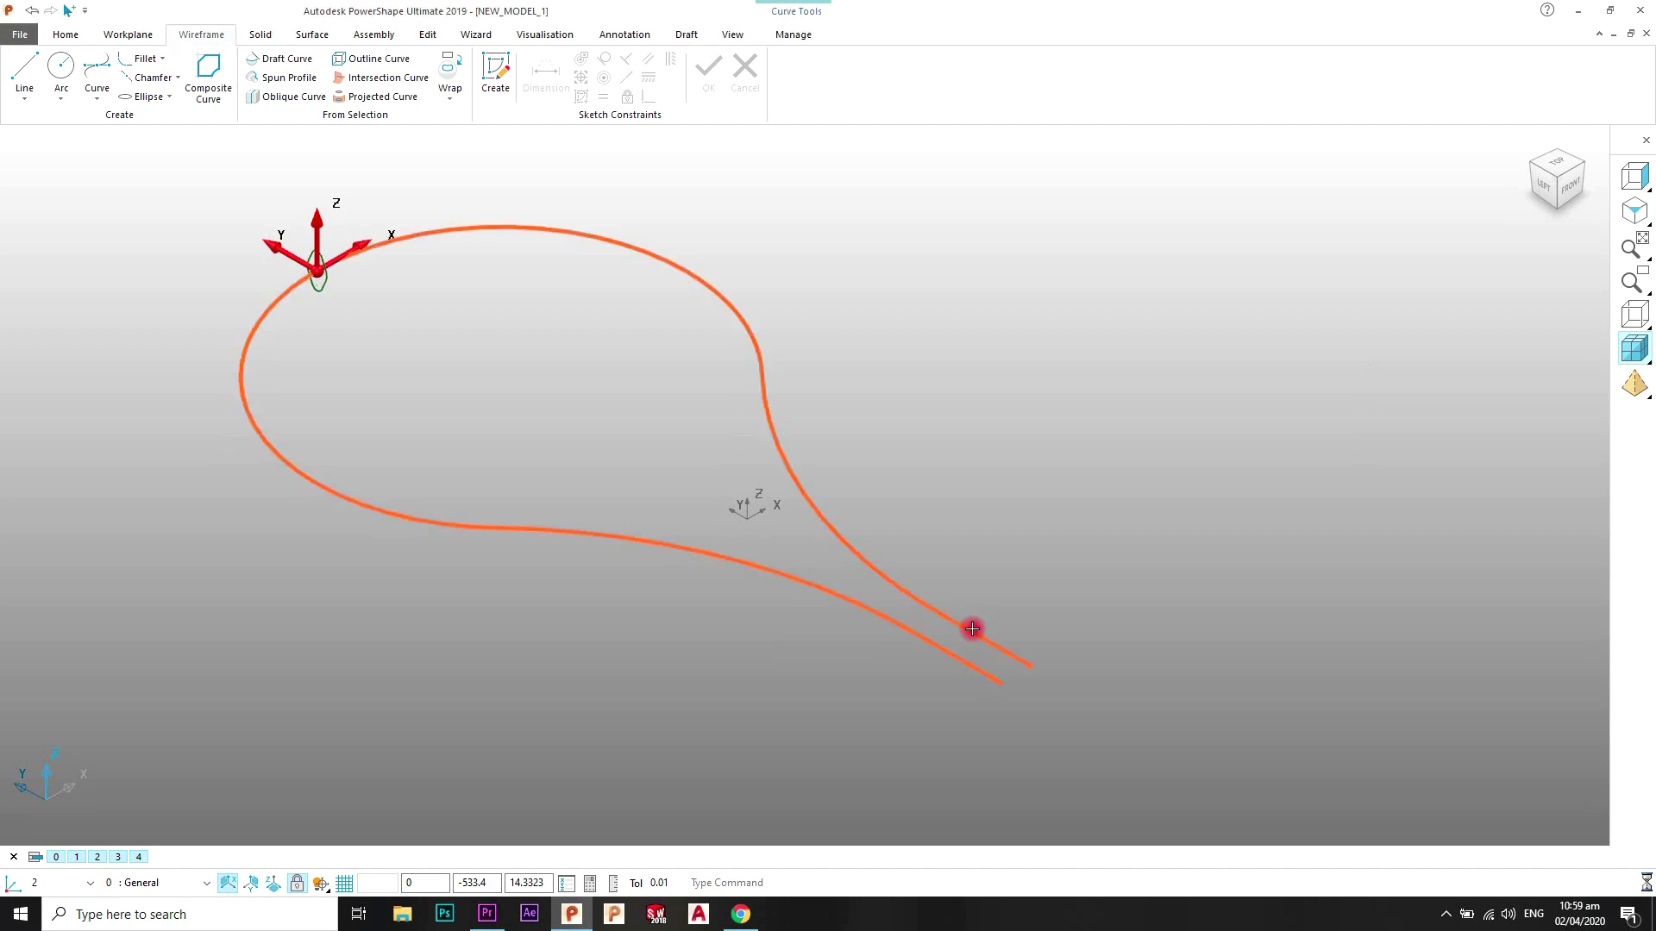
{"action": "left_click", "coordinate": [973, 629]}
{"action": "scroll", "coordinate": [774, 549], "scroll_direction": "down", "scroll_amount": 2}
{"action": "scroll", "coordinate": [819, 586], "scroll_direction": "up", "scroll_amount": 3}
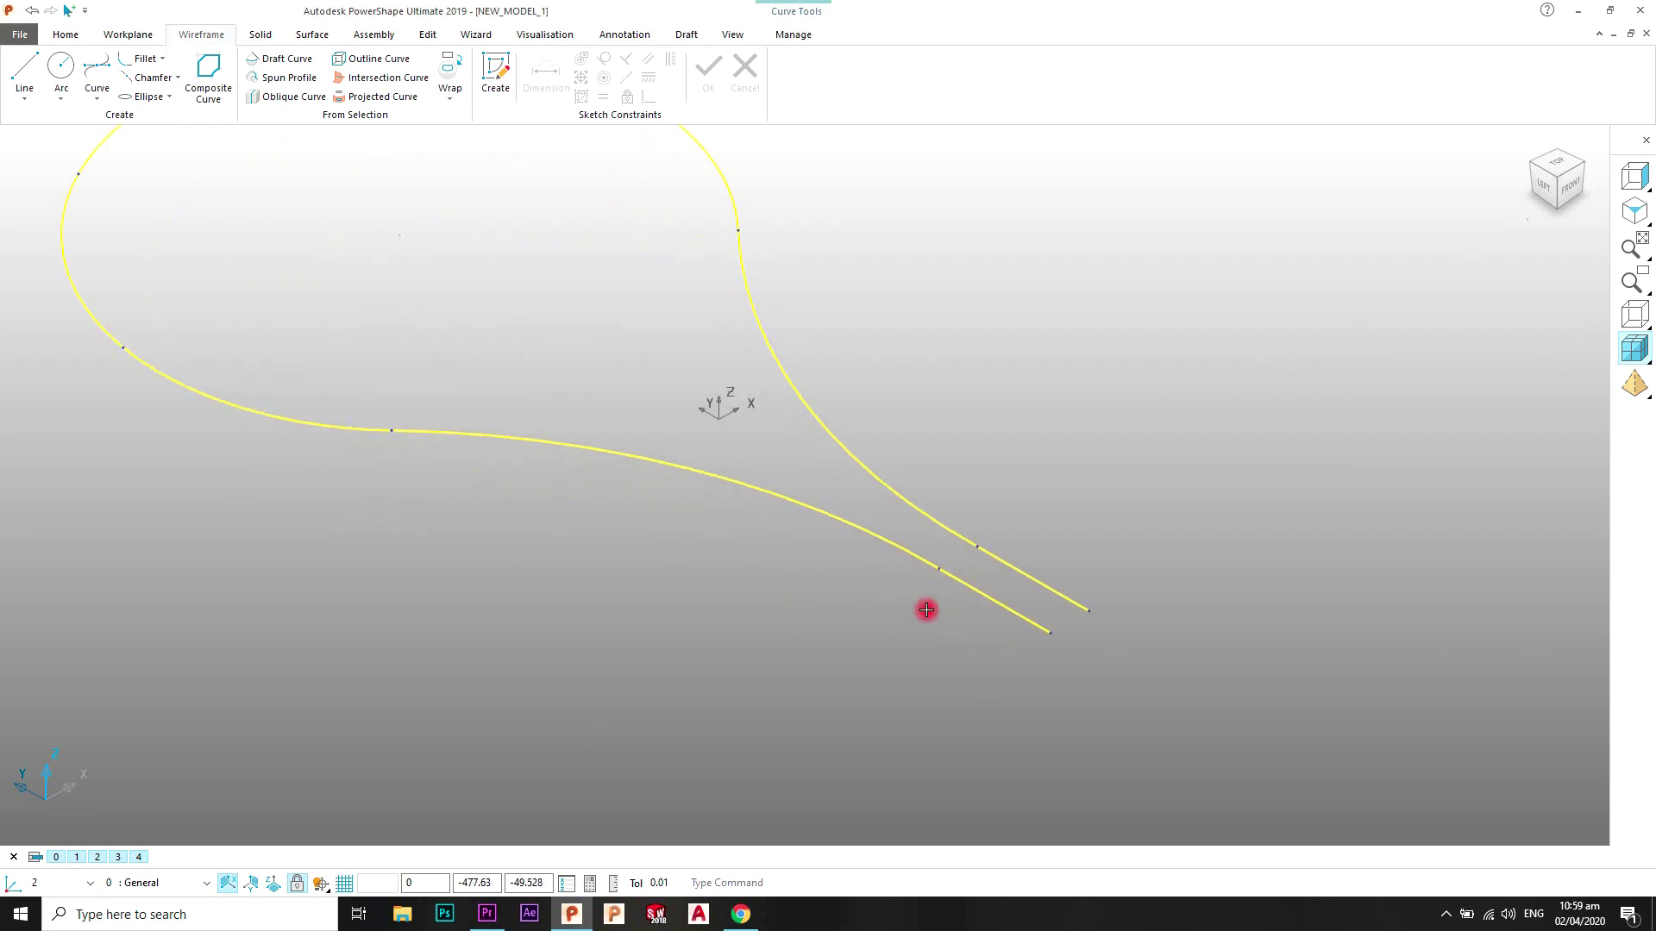
Step: Turn off the plane lock and place a full circle in the XZ plane centred on the open end of the negative X leg
{"action": "left_click", "coordinate": [92, 94]}
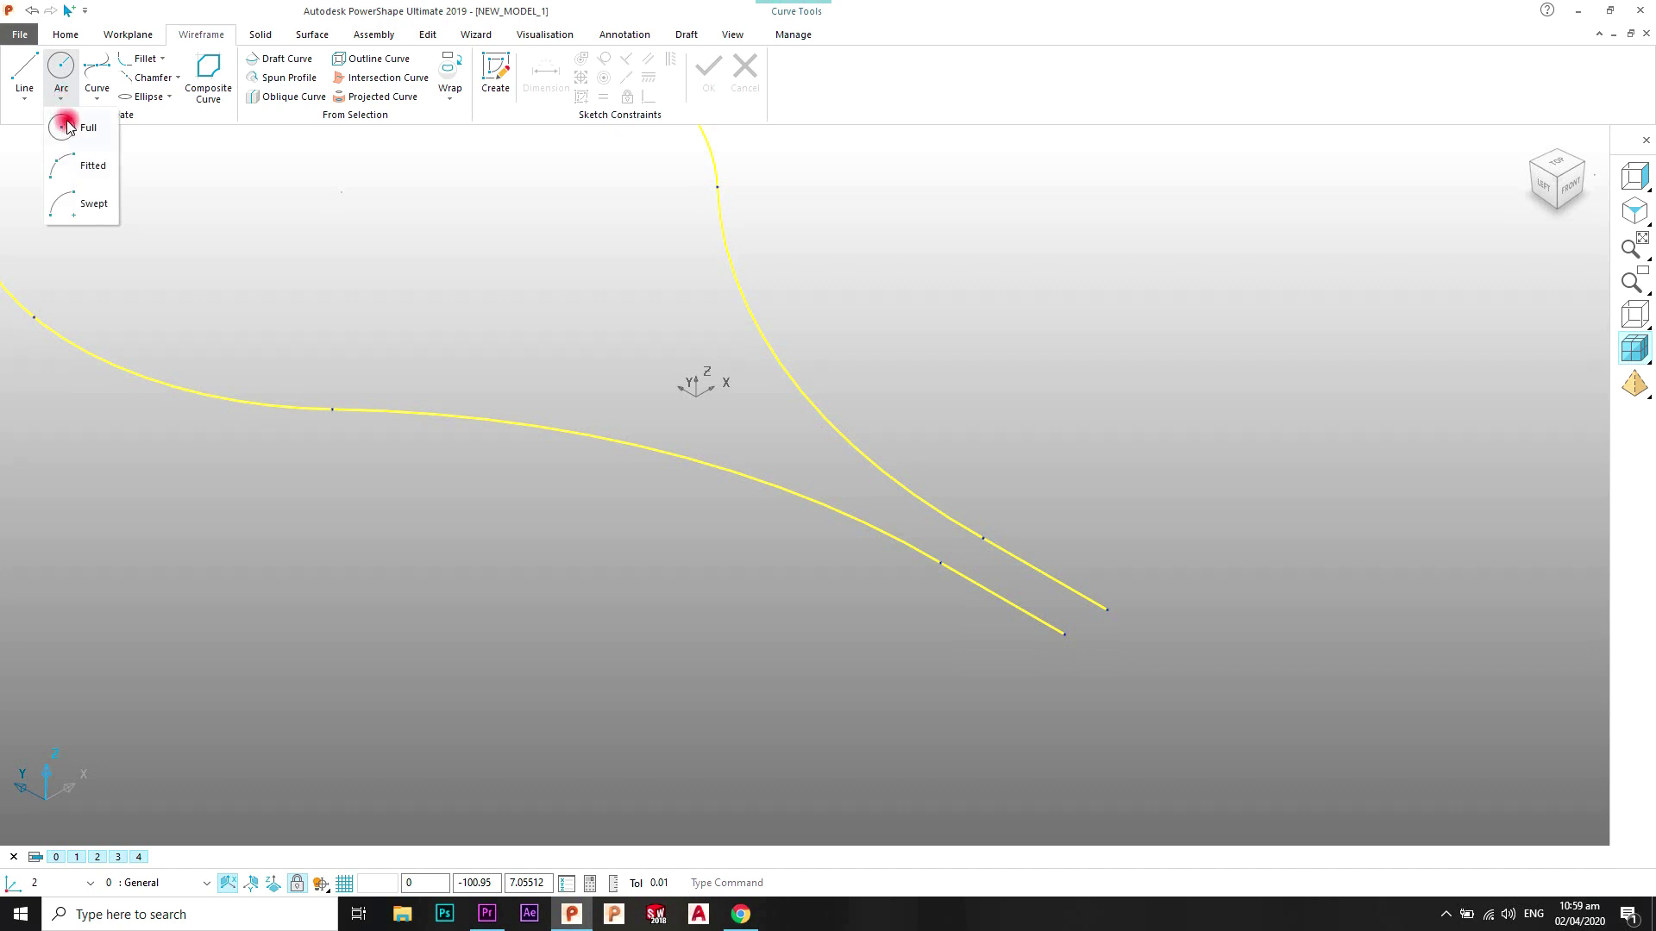
{"action": "left_click", "coordinate": [62, 121]}
{"action": "middle_click_drag", "start_coordinate": [970, 520], "coordinate": [1006, 440], "text": "shift"}
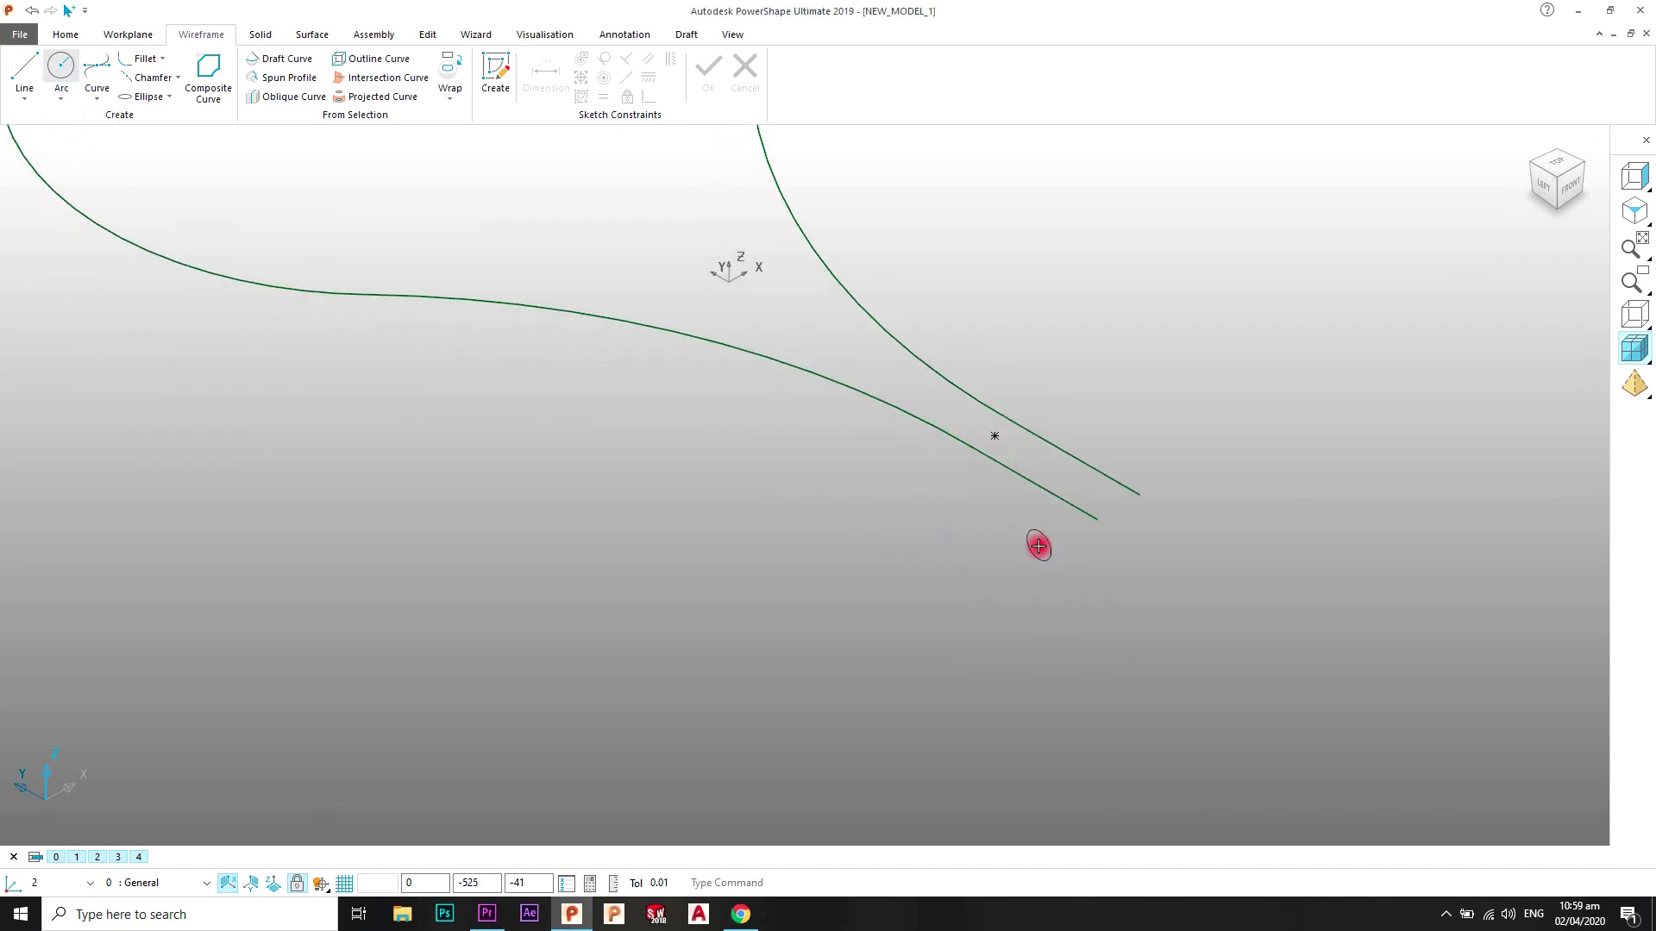
{"action": "scroll", "coordinate": [1038, 547], "scroll_direction": "up", "scroll_amount": 1}
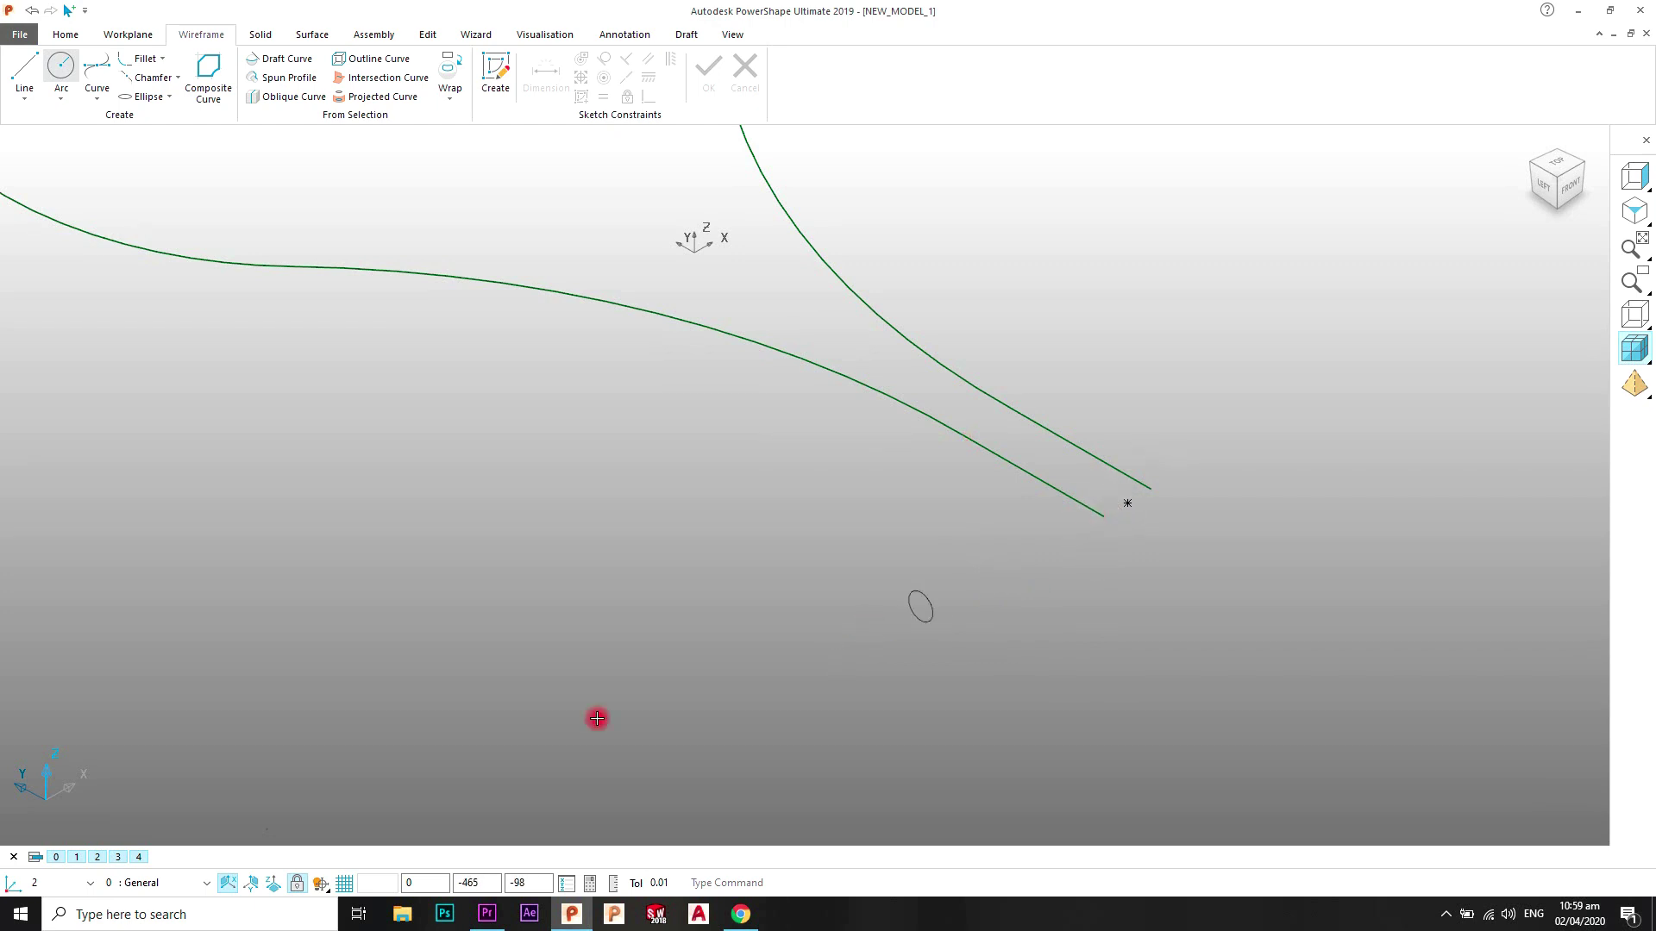
{"action": "left_click", "coordinate": [295, 883]}
{"action": "mouse_move", "coordinate": [926, 609]}
{"action": "middle_mouse_down", "text": "shift"}
{"action": "mouse_move", "coordinate": [915, 630]}
{"action": "mouse_move", "coordinate": [1061, 584]}
{"action": "mouse_move", "coordinate": [1098, 549]}
{"action": "middle_mouse_up", "text": "shift"}
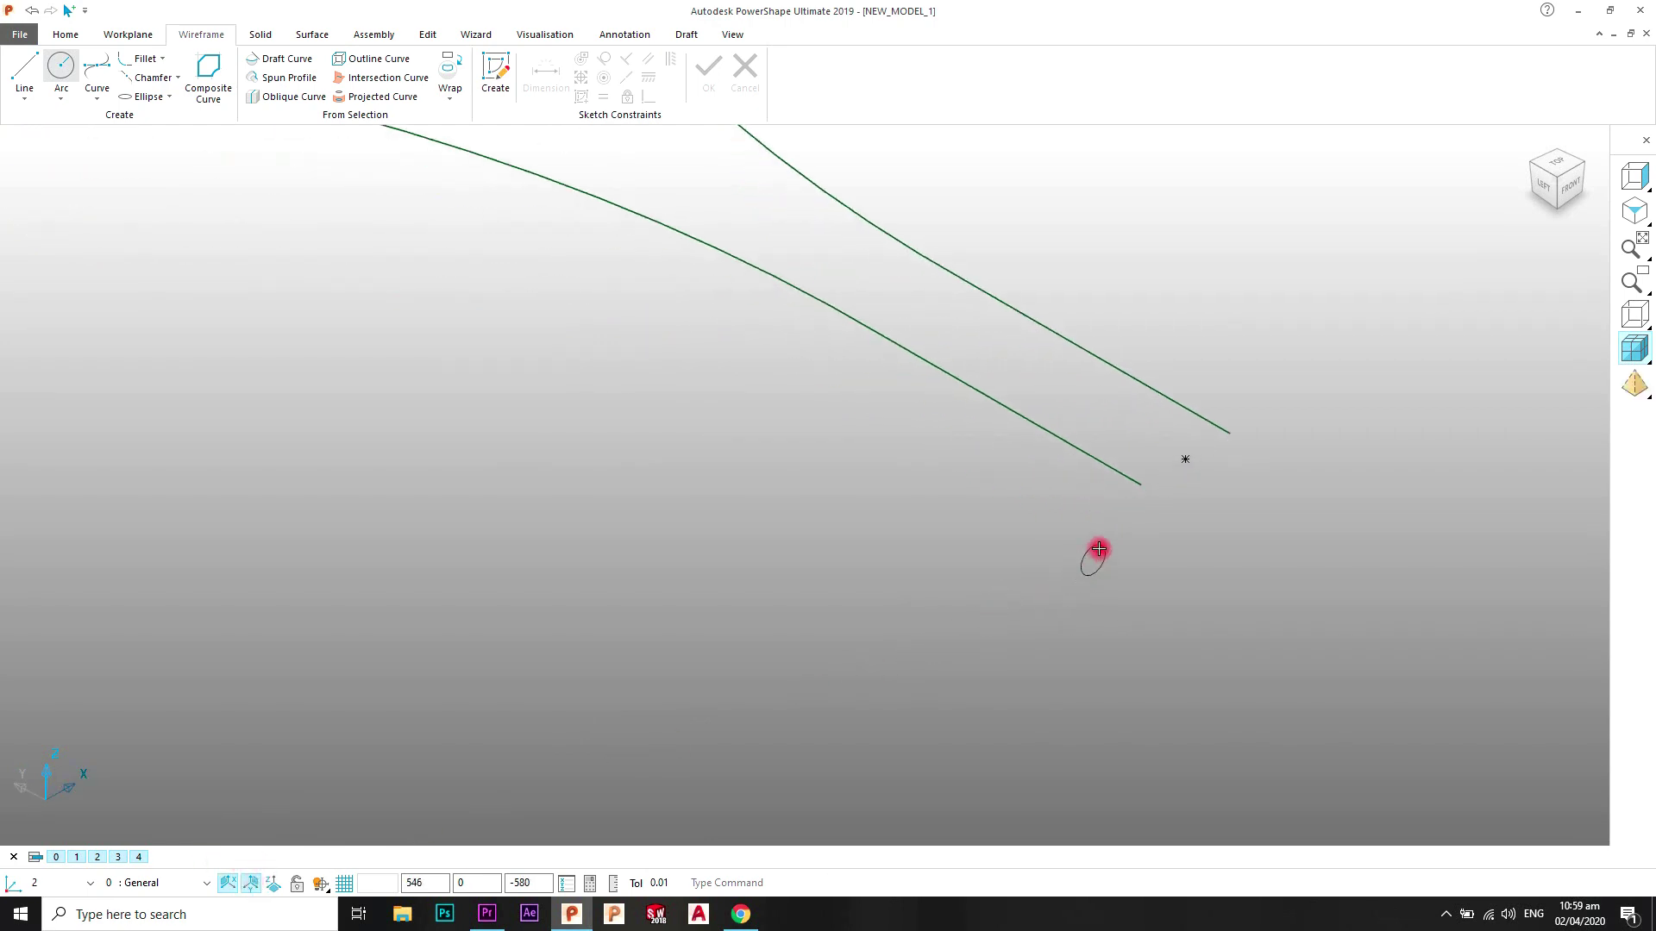
{"action": "left_click", "coordinate": [1138, 486]}
{"action": "right_click", "coordinate": [1287, 296]}
{"action": "left_click", "coordinate": [1288, 296]}
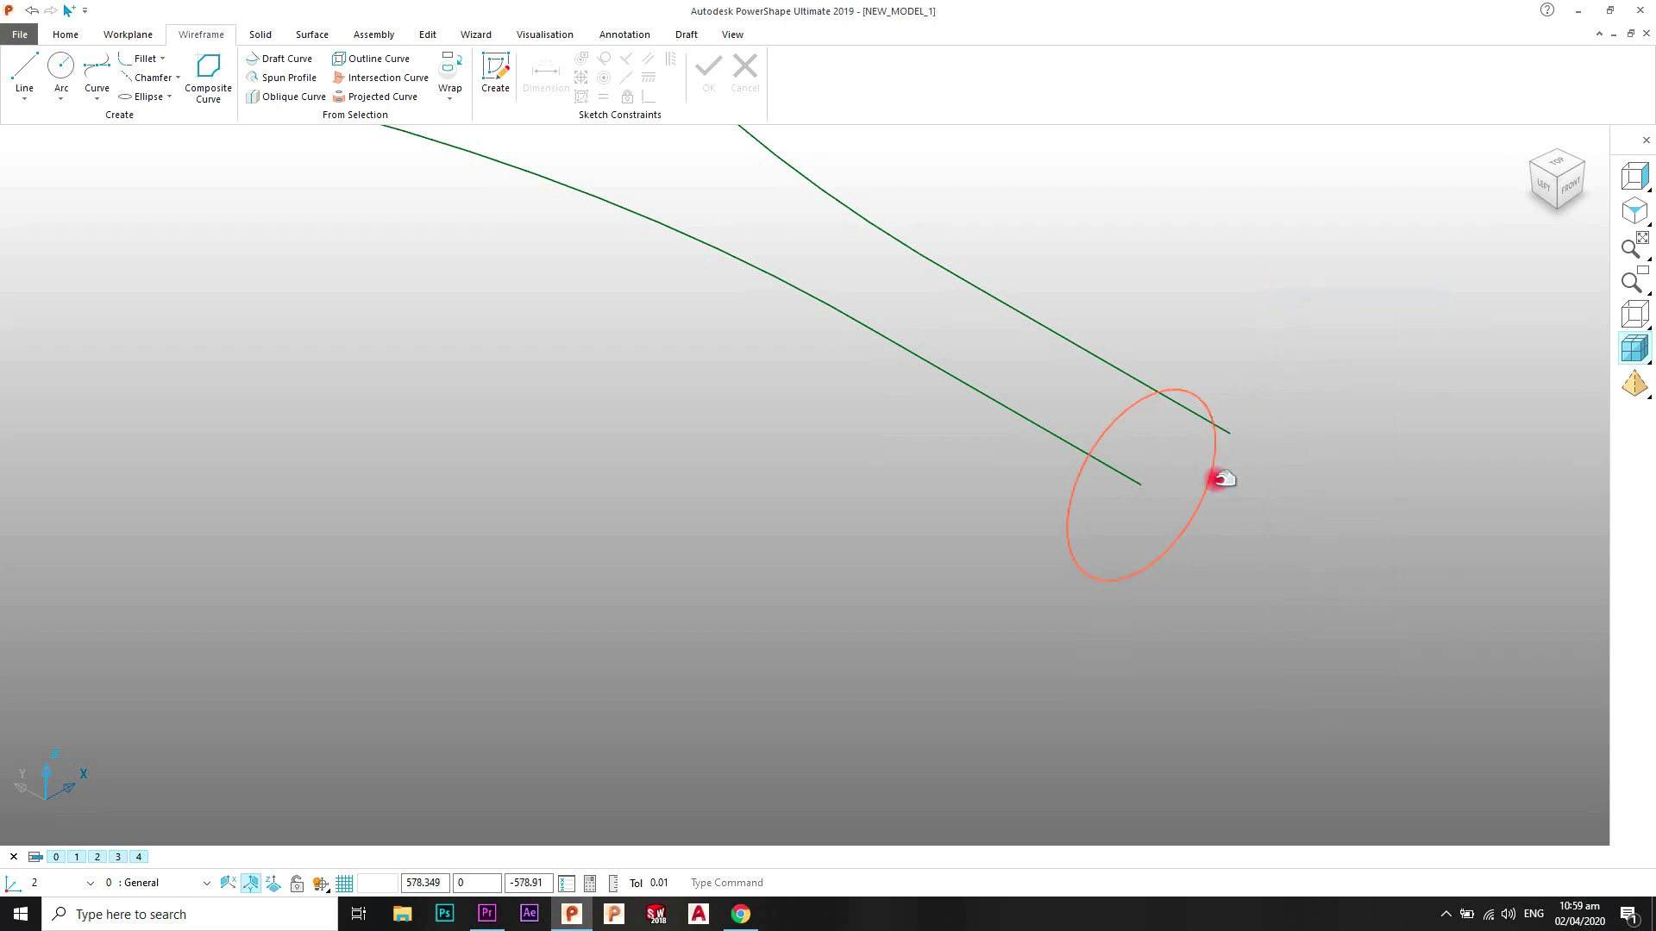
Step: Set the radius of the circle at the negative X leg's end to 10
{"action": "double_click", "coordinate": [1214, 483]}
{"action": "double_click", "coordinate": [395, 327]}
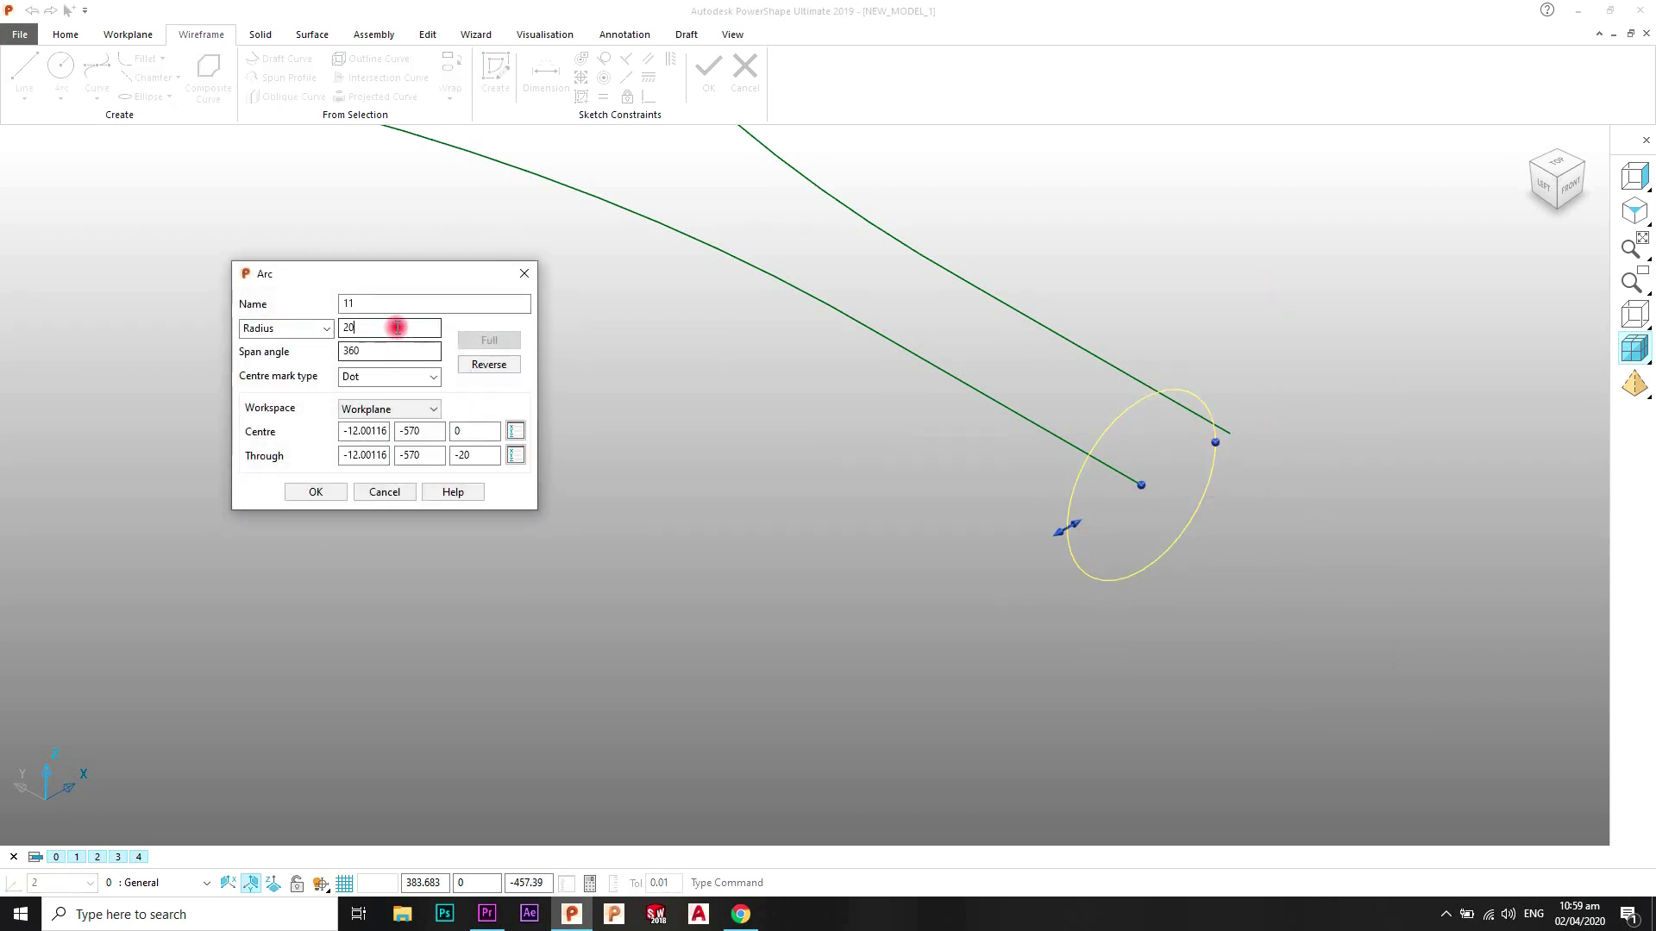
{"action": "type", "text": "10"}
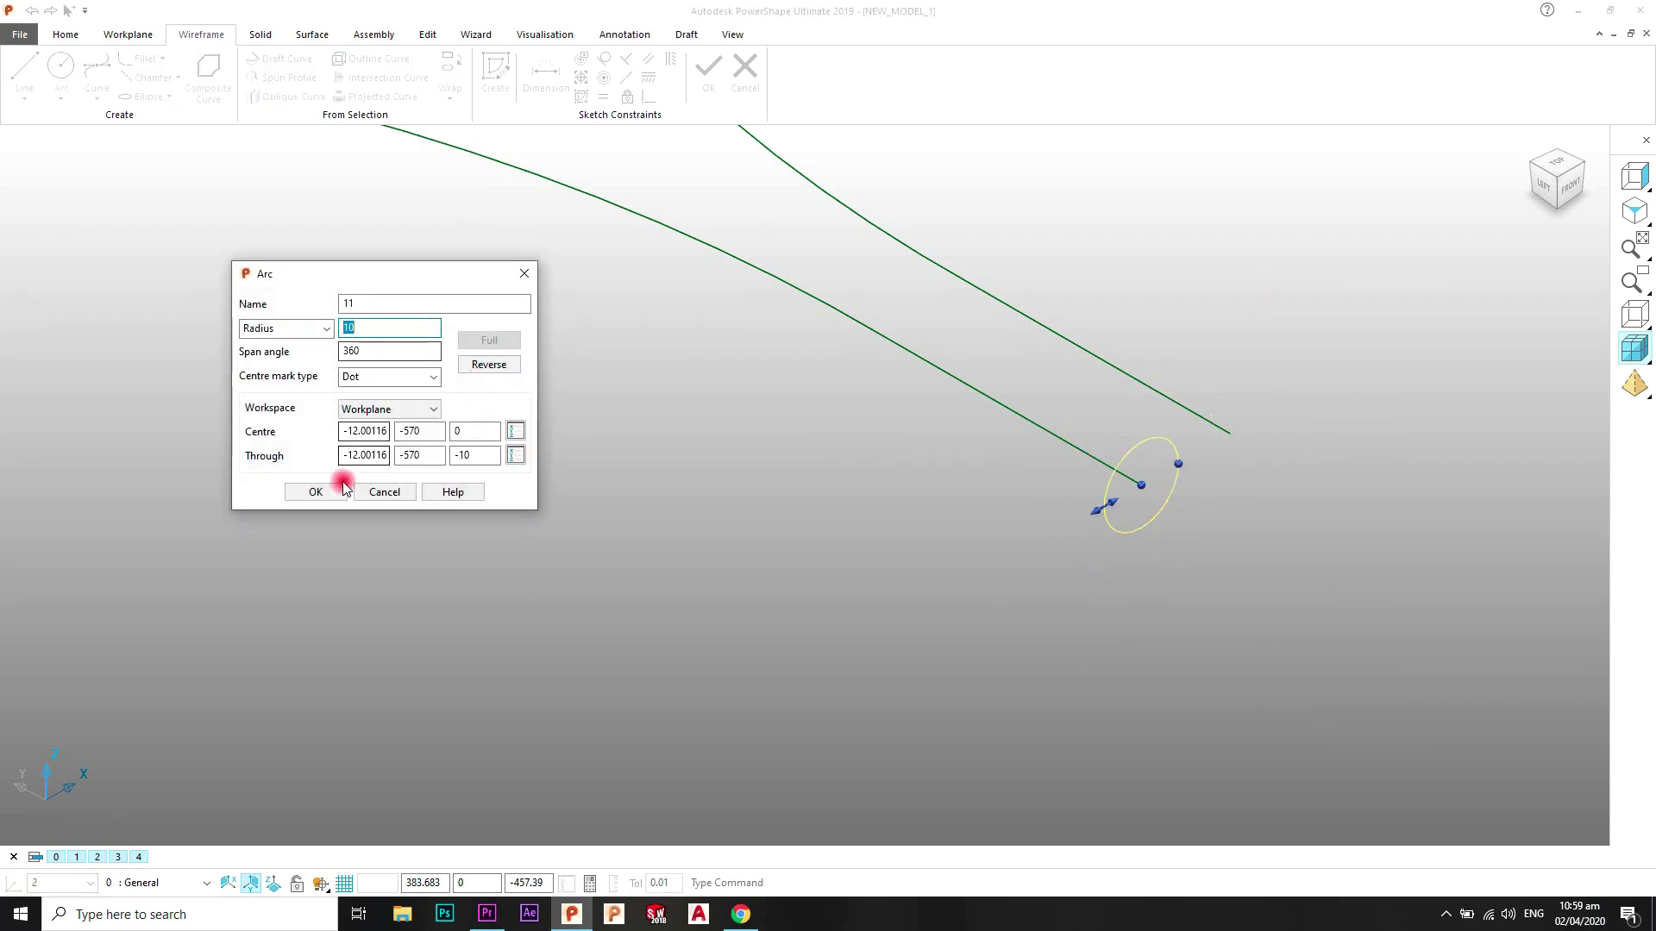
{"action": "left_click", "coordinate": [317, 491]}
Step: Draw a second full circle of the same size centred on the open end of the positive X leg
{"action": "left_click", "coordinate": [51, 64]}
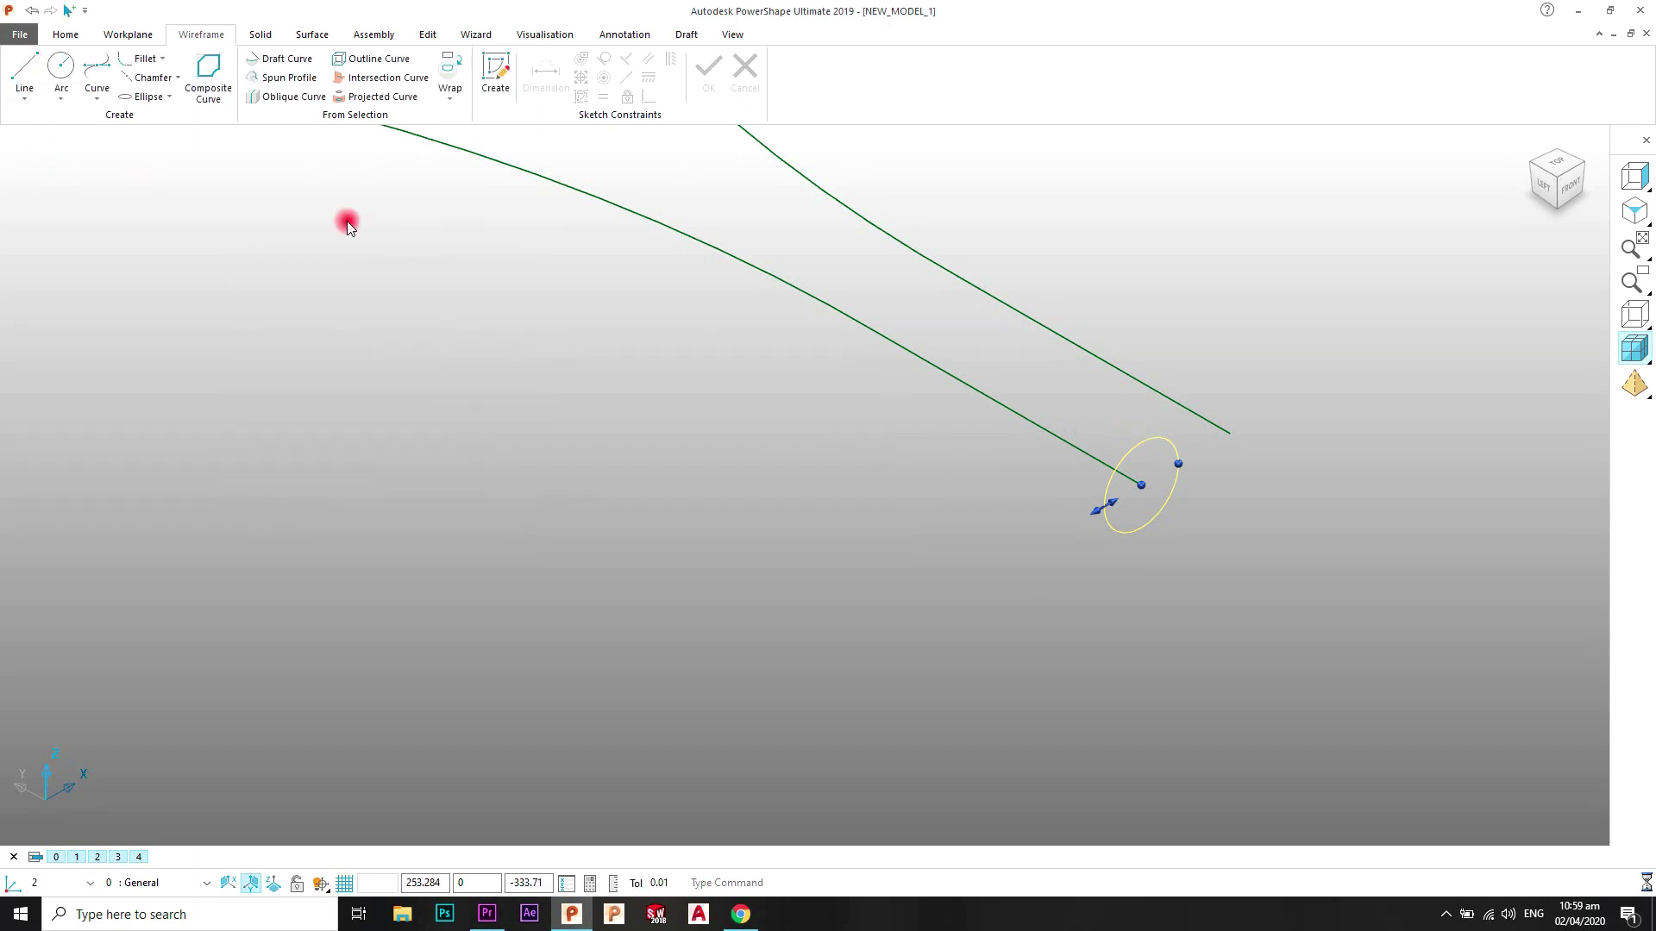
{"action": "scroll", "coordinate": [1108, 470], "scroll_direction": "up", "scroll_amount": 2}
{"action": "left_click", "coordinate": [1271, 424]}
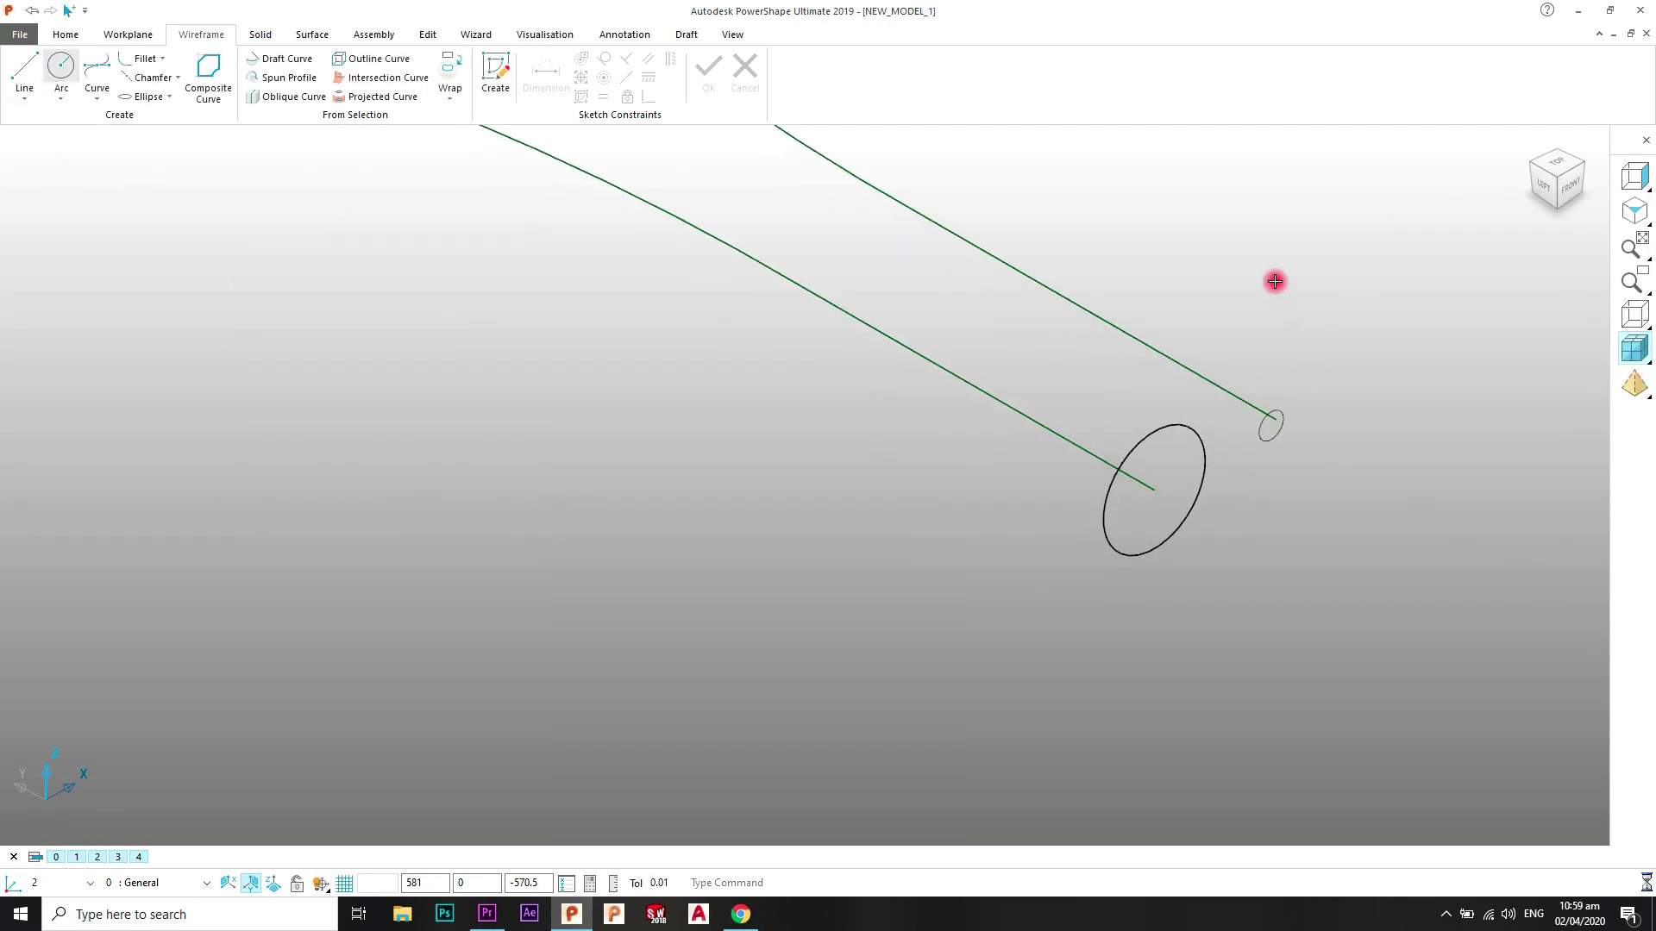
{"action": "key", "text": "ctrl+z"}
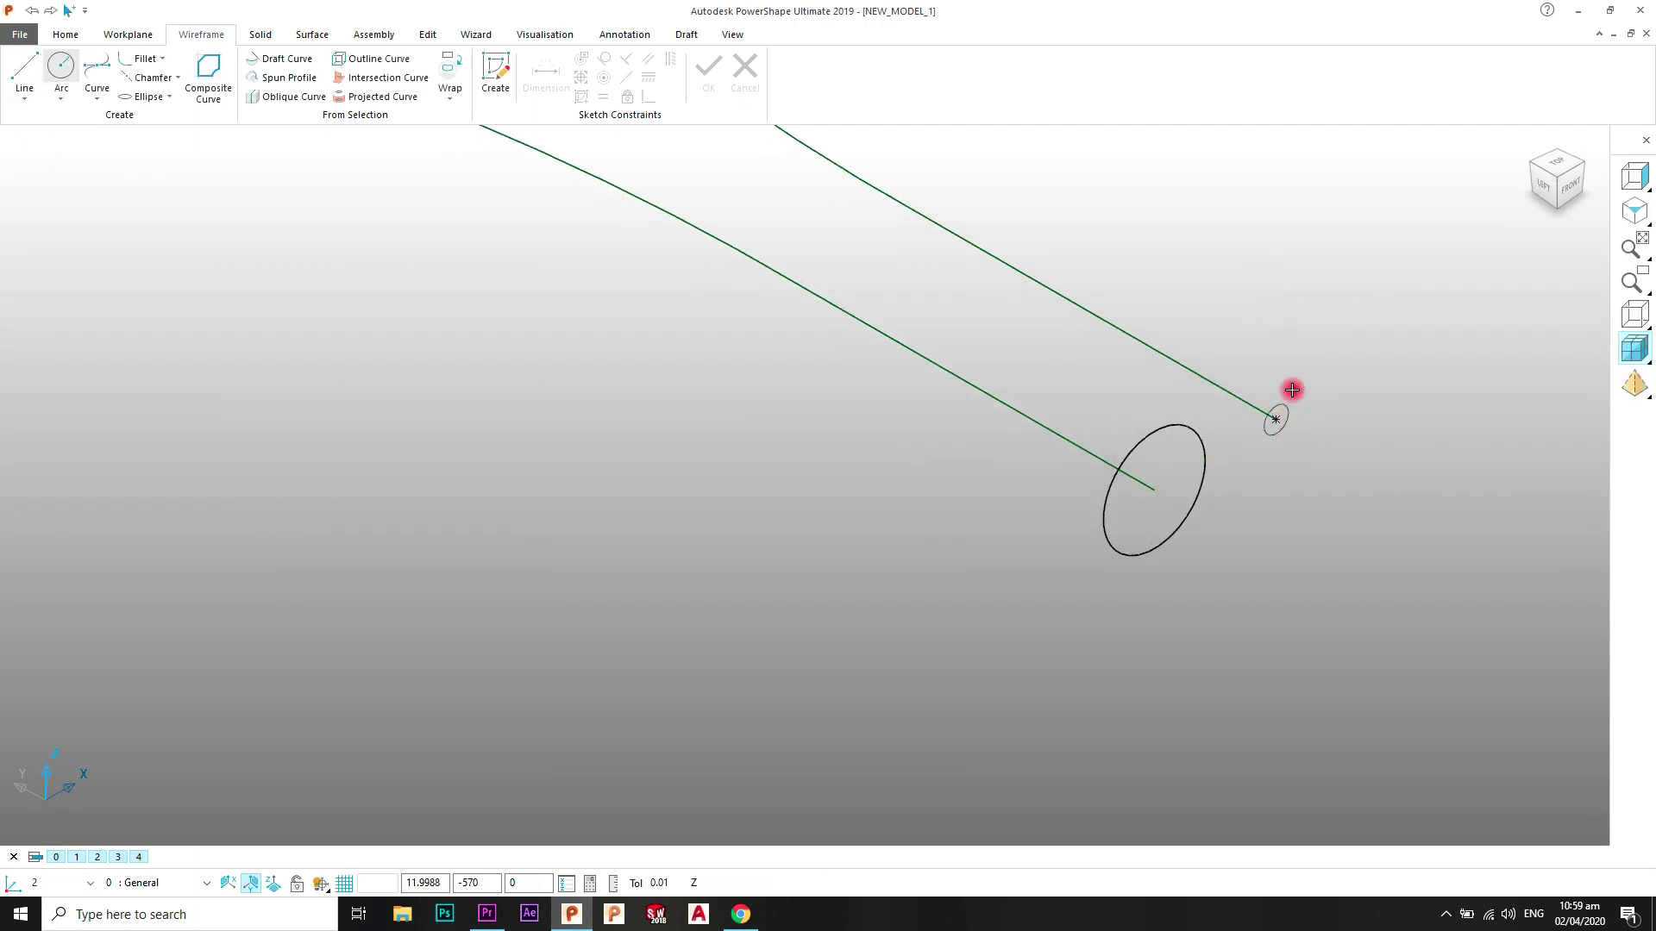
{"action": "left_click_drag", "start_coordinate": [1292, 390], "coordinate": [1224, 448]}
{"action": "right_click", "coordinate": [1302, 295]}
{"action": "left_click", "coordinate": [1328, 308]}
{"action": "scroll", "coordinate": [1279, 456], "scroll_direction": "up", "scroll_amount": 1}
{"action": "scroll", "coordinate": [1247, 424], "scroll_direction": "down", "scroll_amount": 2}
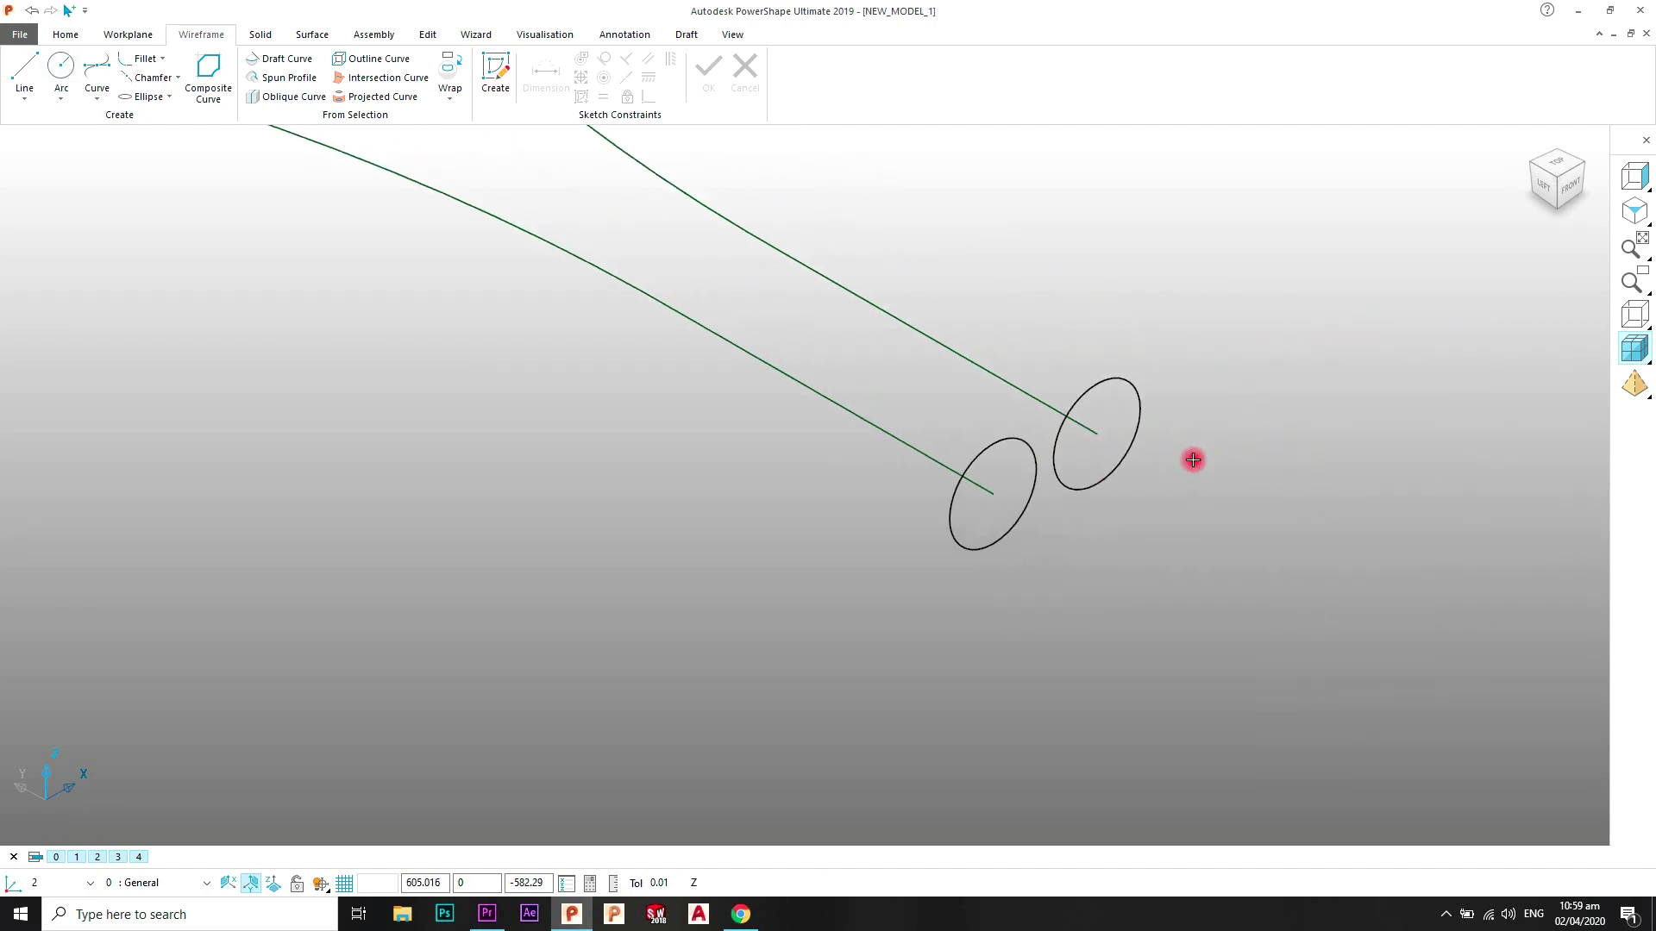
Step: Convert both circles at the leg ends into composite curves
{"action": "middle_click_drag", "start_coordinate": [1193, 459], "coordinate": [1004, 517]}
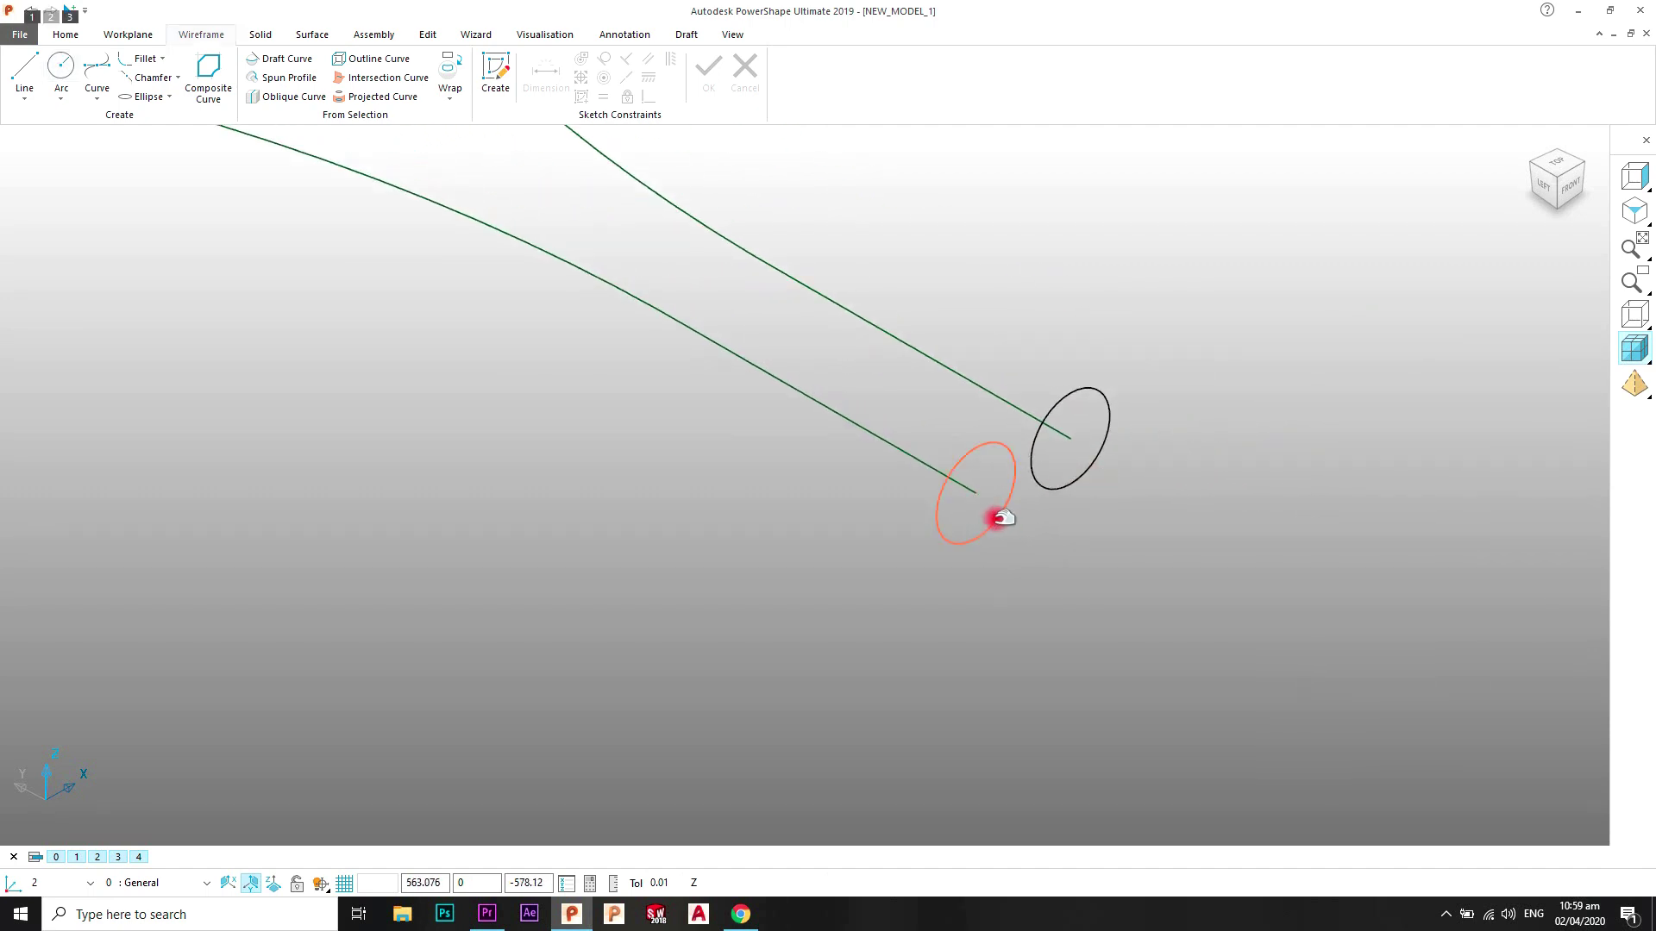
{"action": "left_click", "coordinate": [1000, 517]}
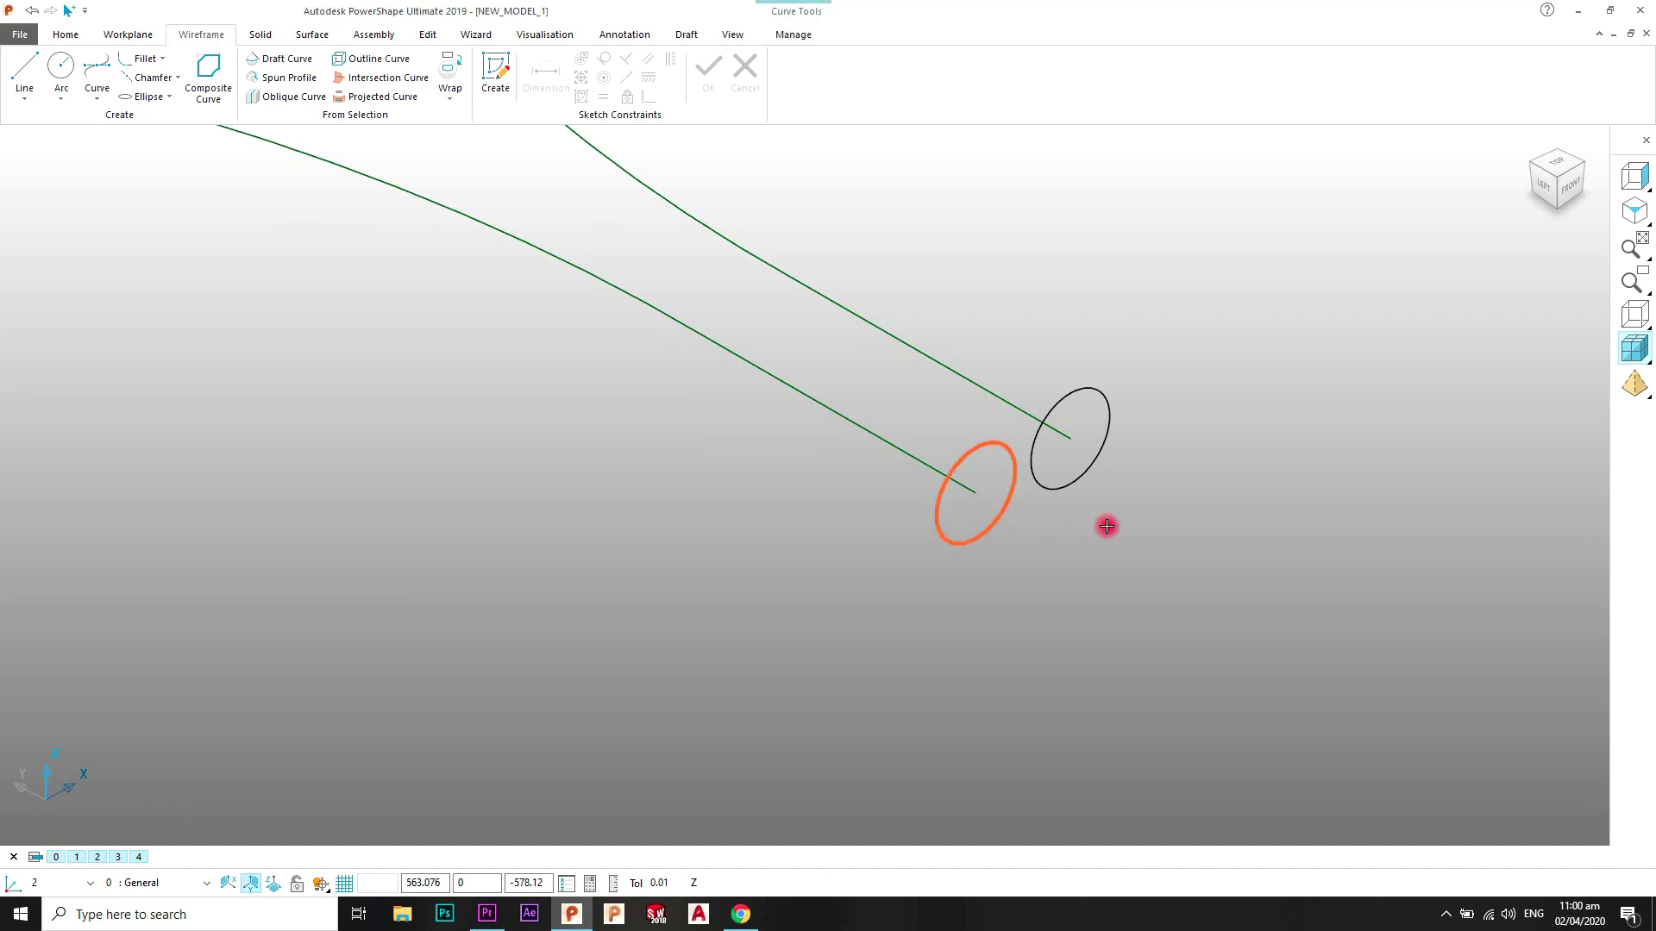
{"action": "left_click", "coordinate": [1078, 484]}
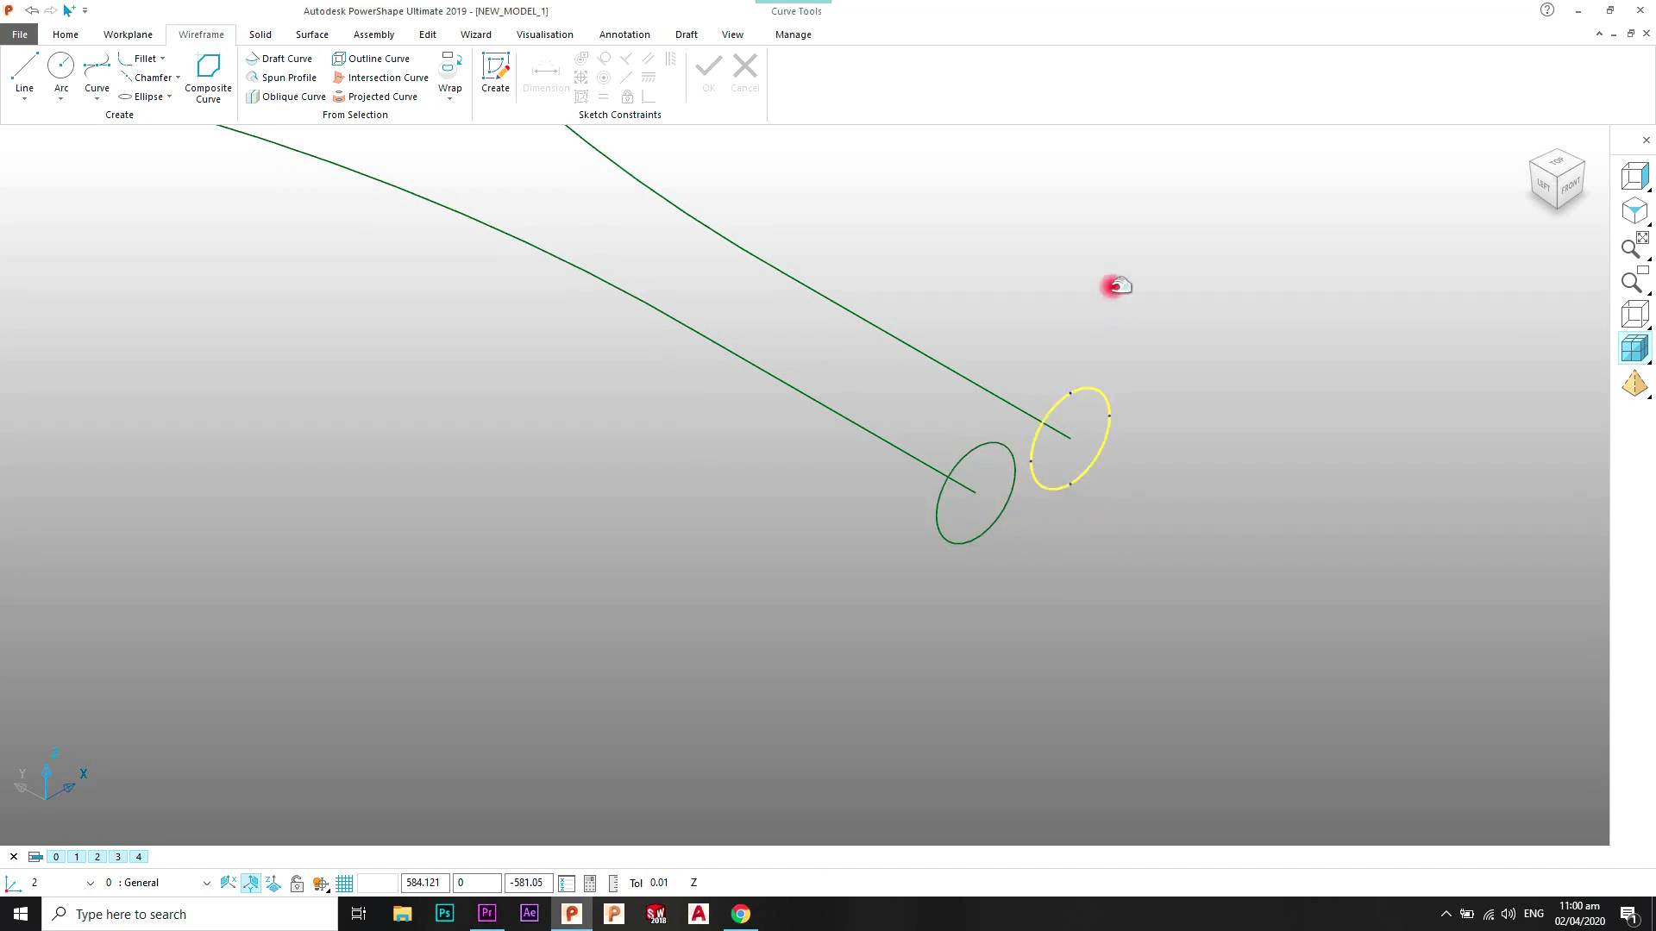
Step: Select the path, the closed profile and both end circles, and generate a Drive-curve surface with Smart Surfacer
{"action": "scroll", "coordinate": [1115, 287], "scroll_direction": "down", "scroll_amount": 7}
{"action": "scroll", "coordinate": [745, 312], "scroll_direction": "down", "scroll_amount": 4}
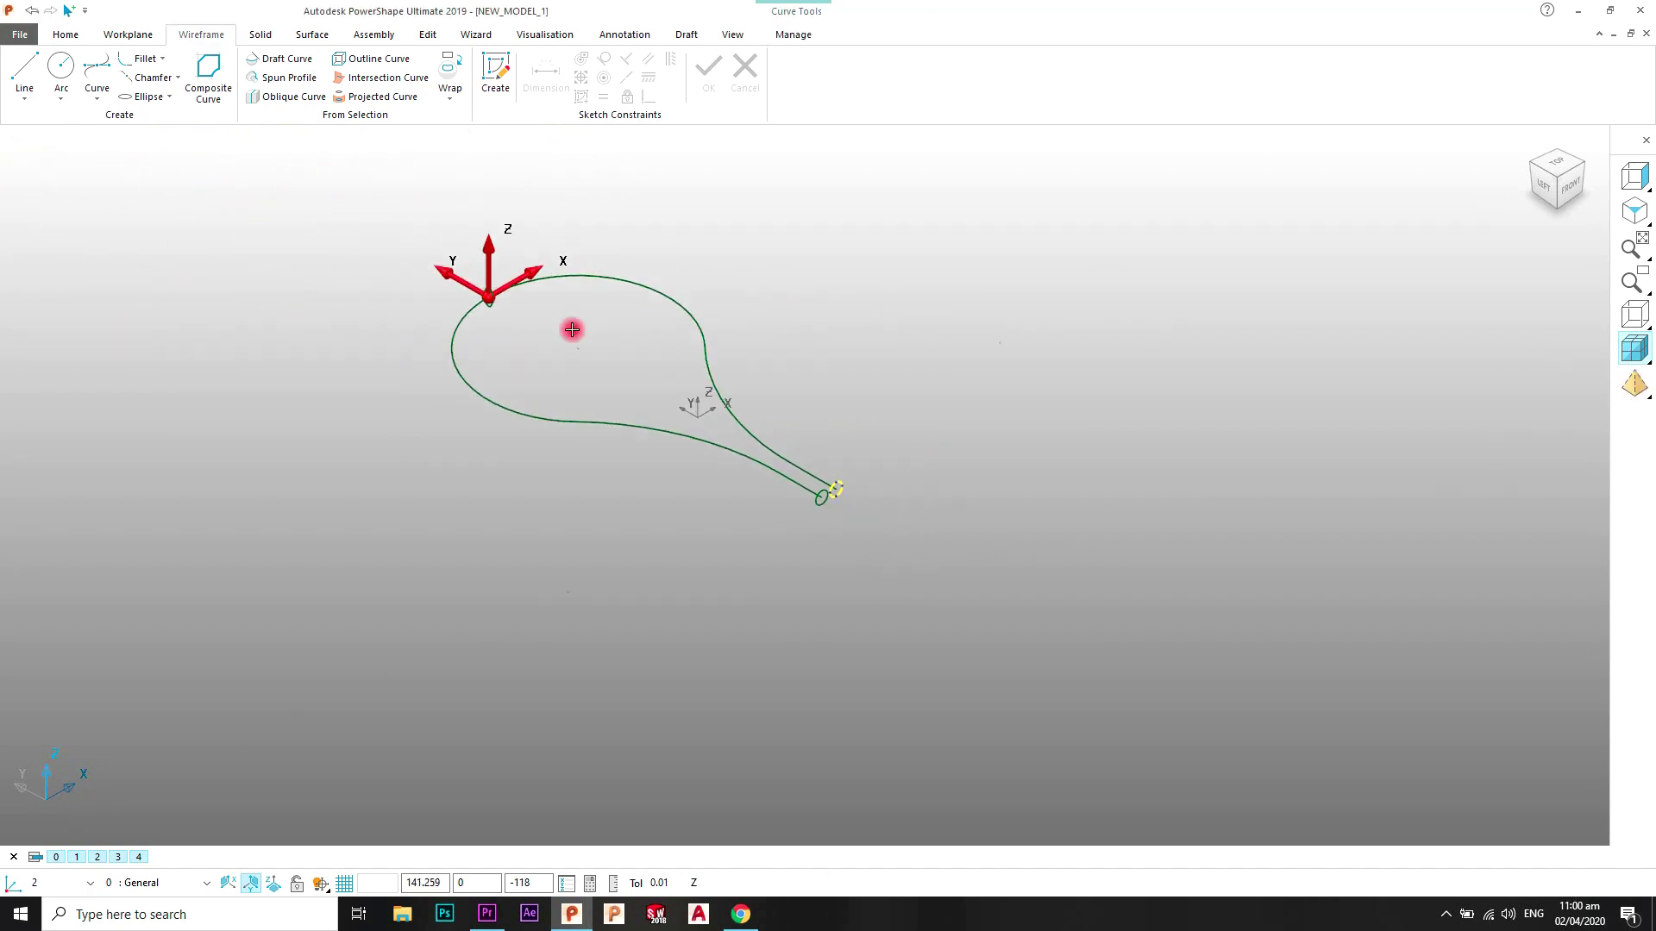
{"action": "middle_click_drag", "start_coordinate": [573, 328], "coordinate": [671, 347], "text": "shift"}
{"action": "left_click", "coordinate": [872, 311]}
{"action": "left_click_drag", "start_coordinate": [1228, 178], "coordinate": [351, 650]}
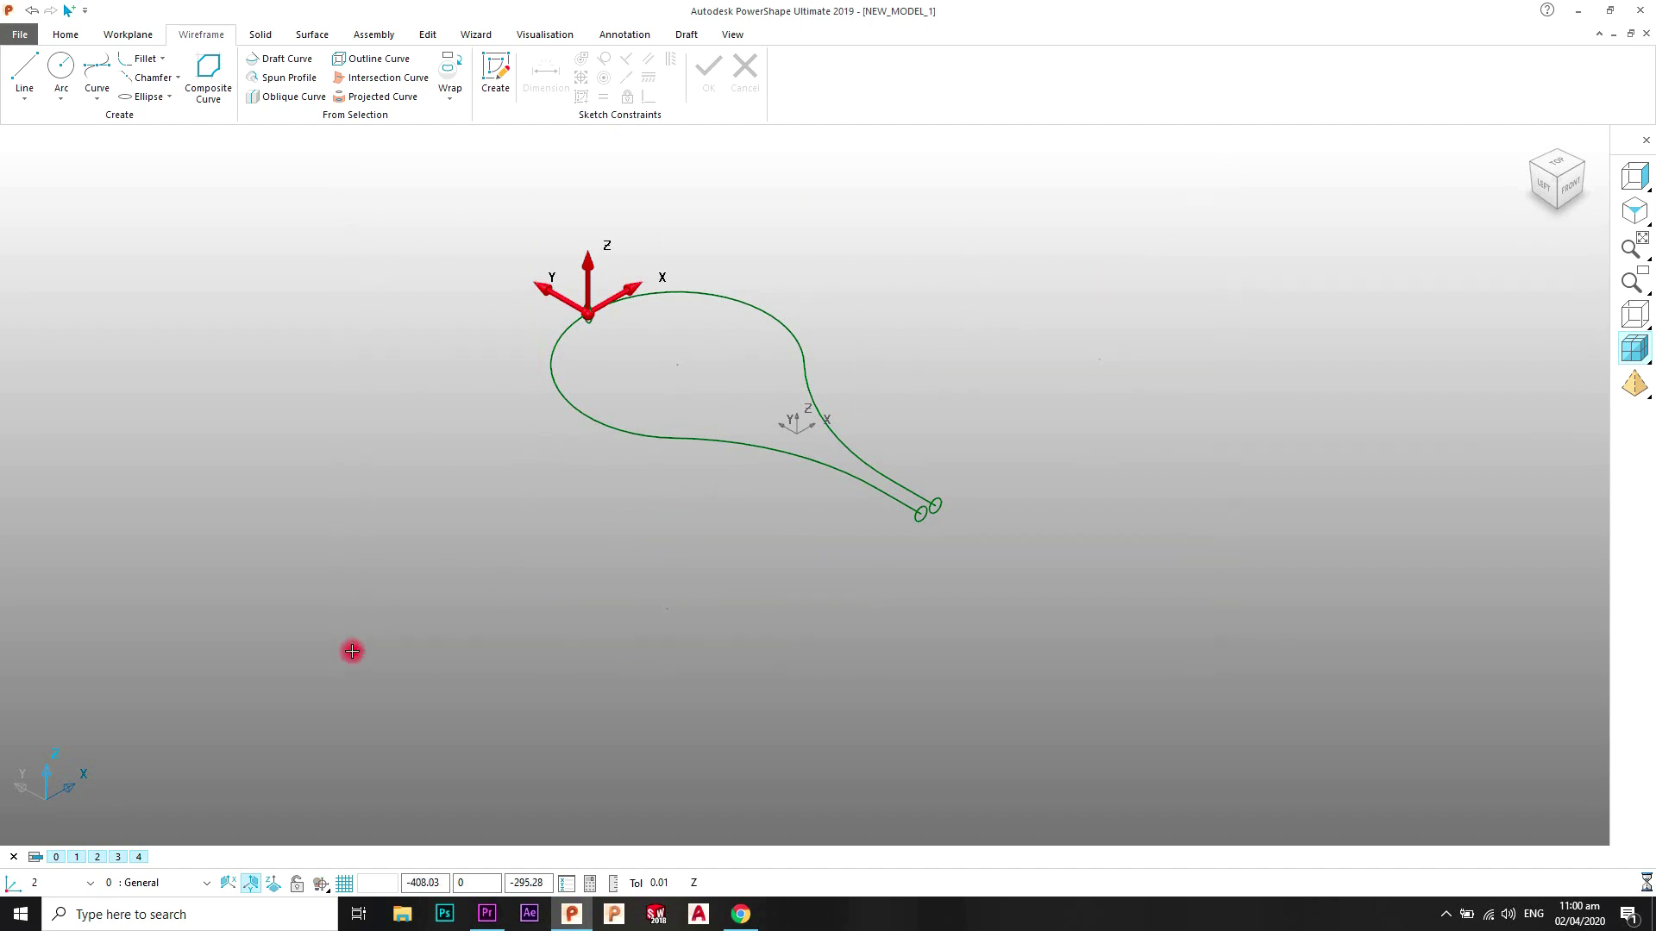
{"action": "middle_click_drag", "start_coordinate": [635, 354], "coordinate": [706, 405], "text": "shift"}
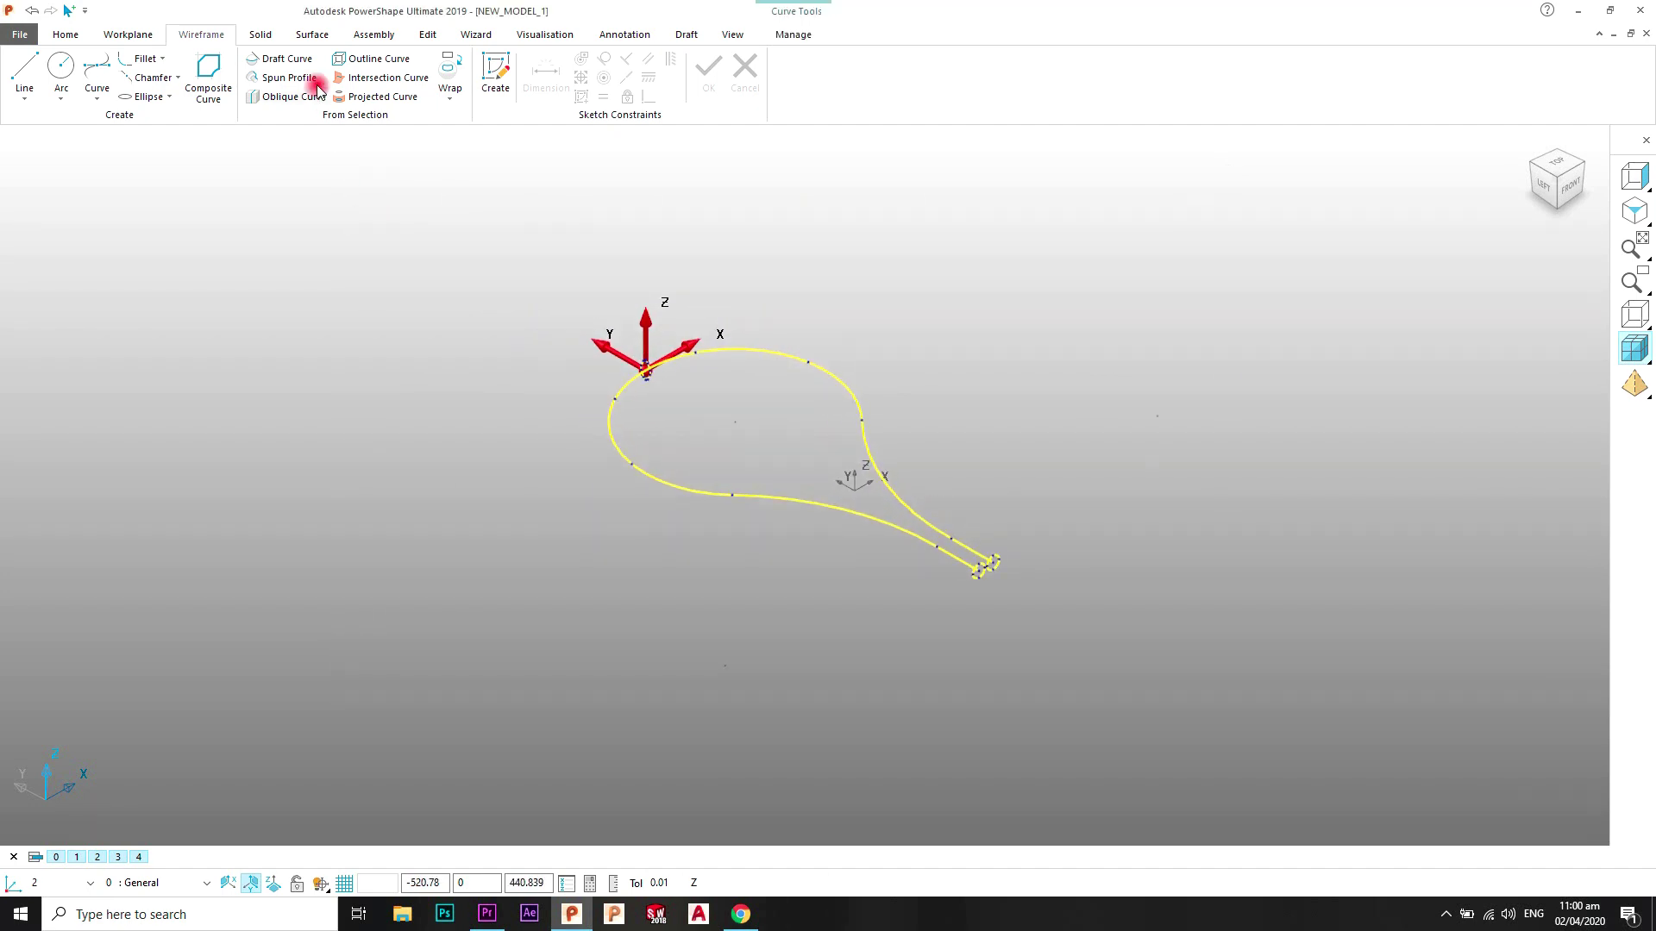
{"action": "left_click", "coordinate": [312, 34]}
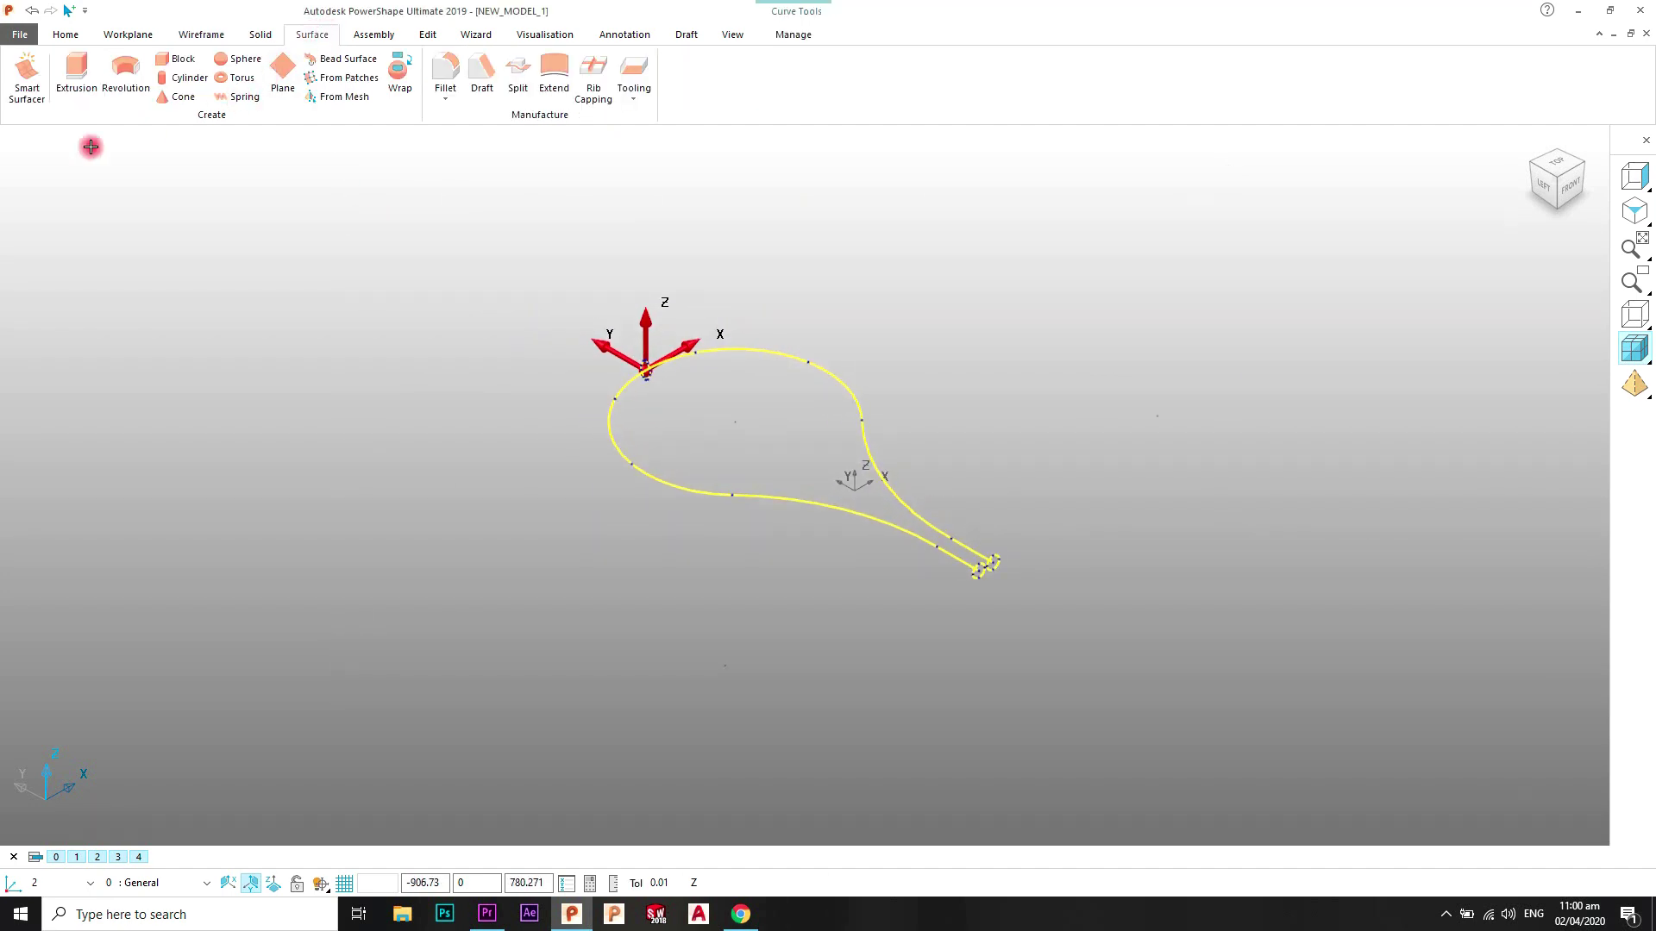
{"action": "left_click", "coordinate": [27, 75]}
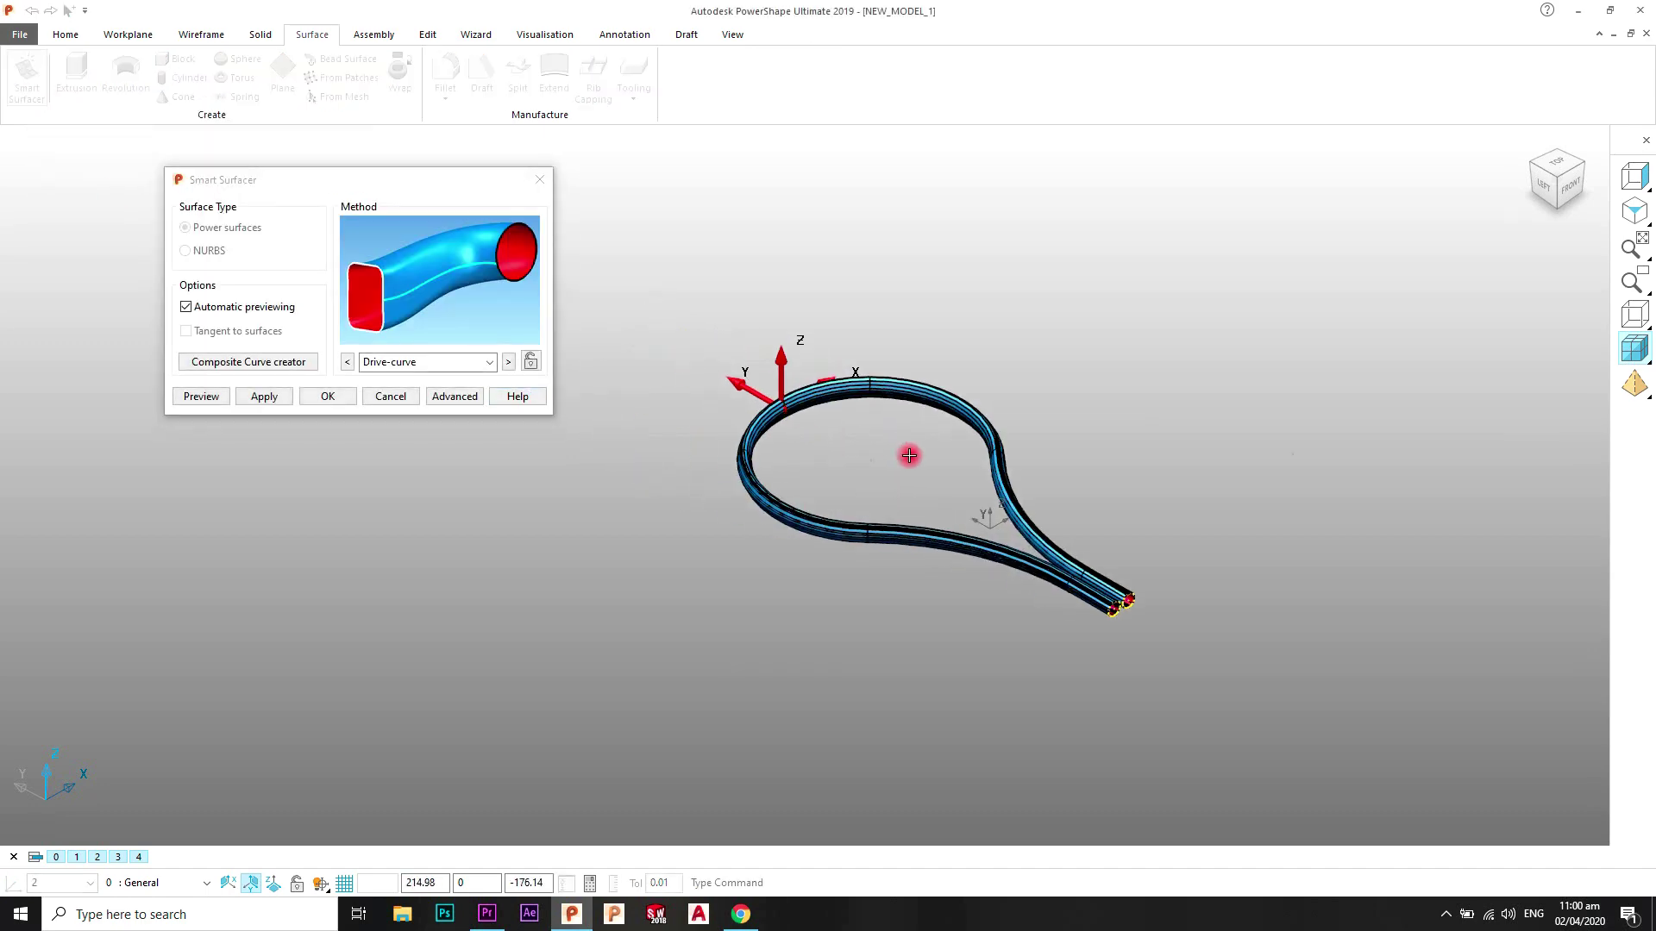
Step: Examine the previewed drive-curve surface around the loop, at the top profile and along both legs
{"action": "scroll", "coordinate": [907, 483], "scroll_direction": "up", "scroll_amount": 4}
{"action": "scroll", "coordinate": [905, 514], "scroll_direction": "down", "scroll_amount": 1}
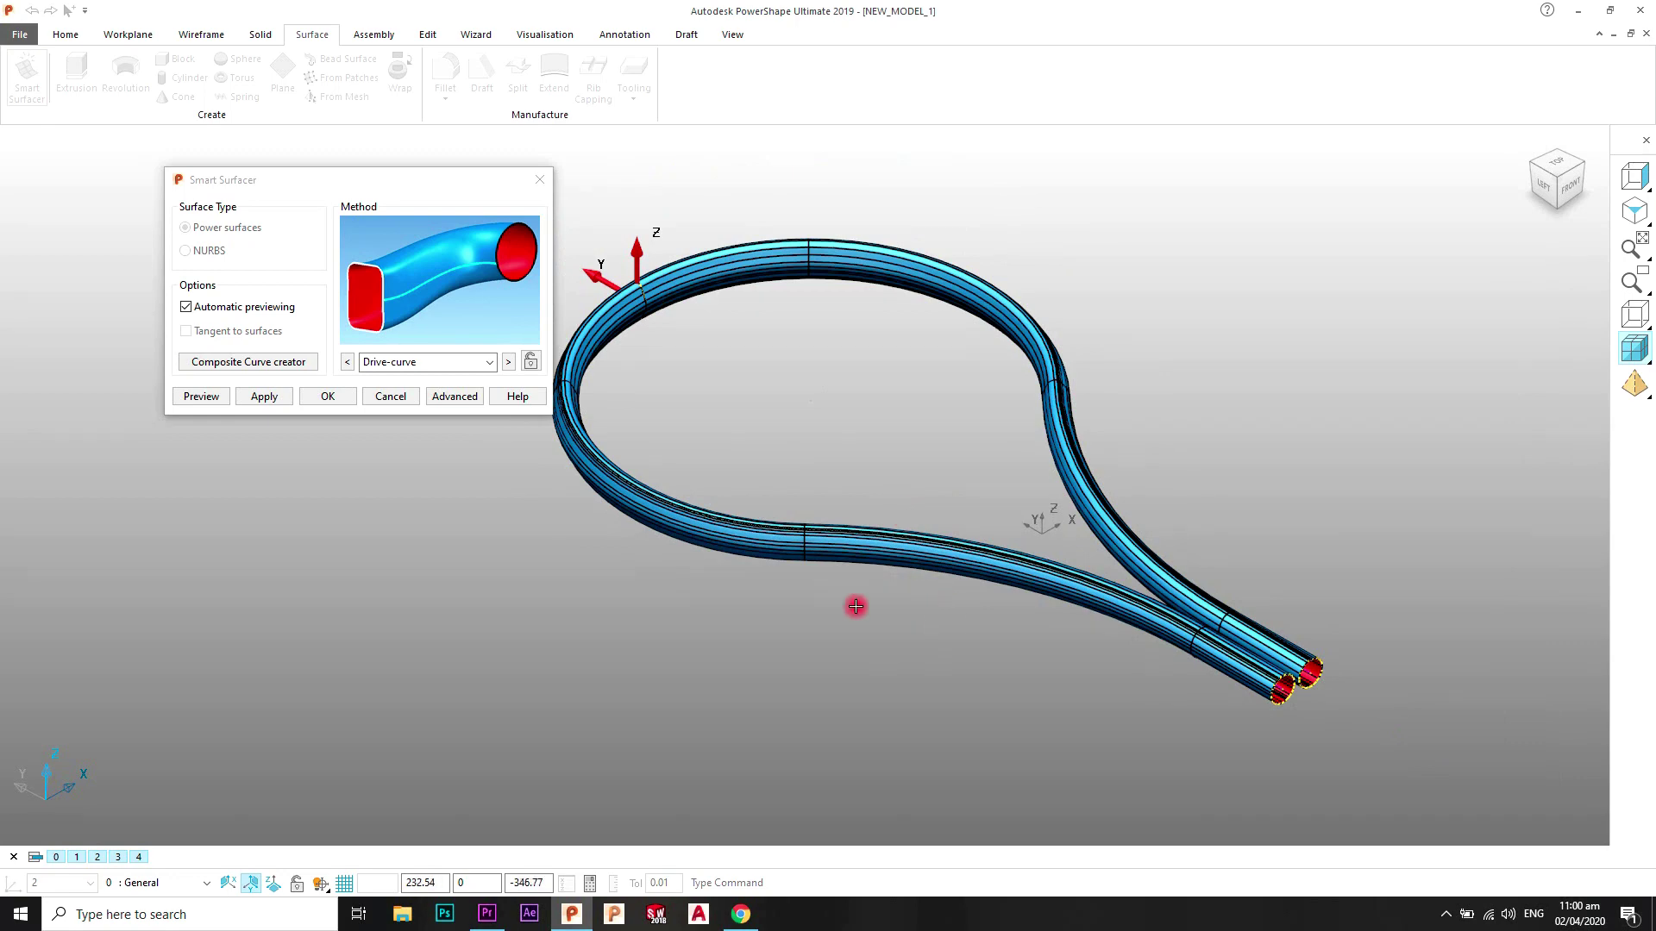
{"action": "middle_click_drag", "start_coordinate": [855, 607], "coordinate": [898, 559]}
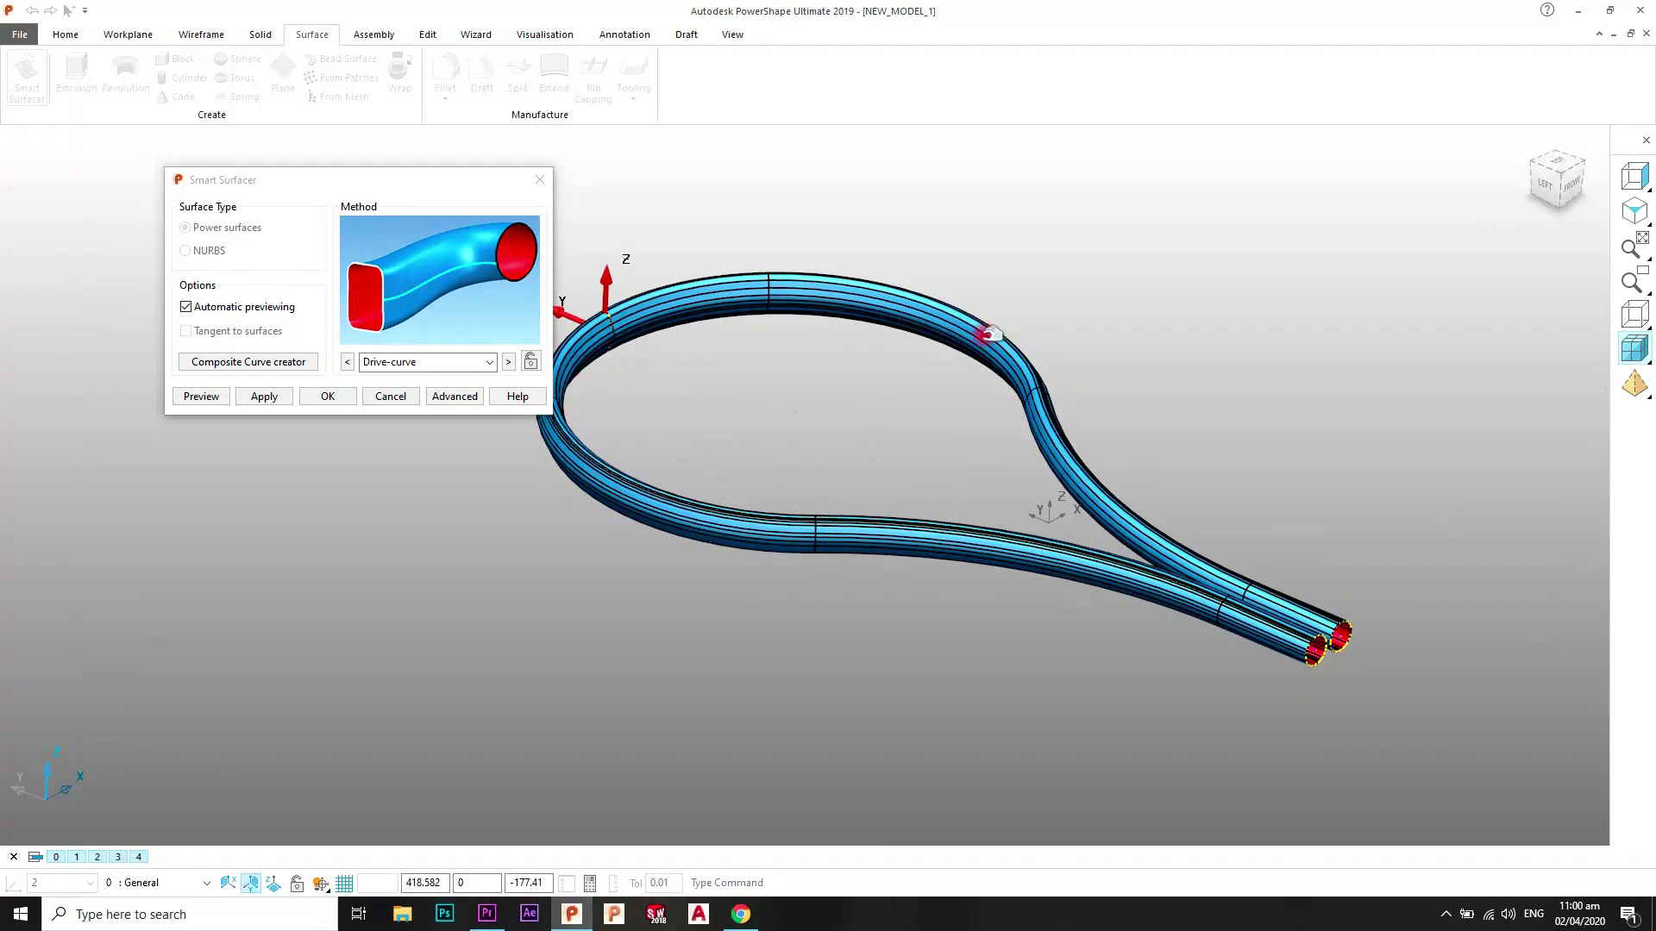
{"action": "middle_click_drag", "start_coordinate": [1064, 399], "coordinate": [1024, 473]}
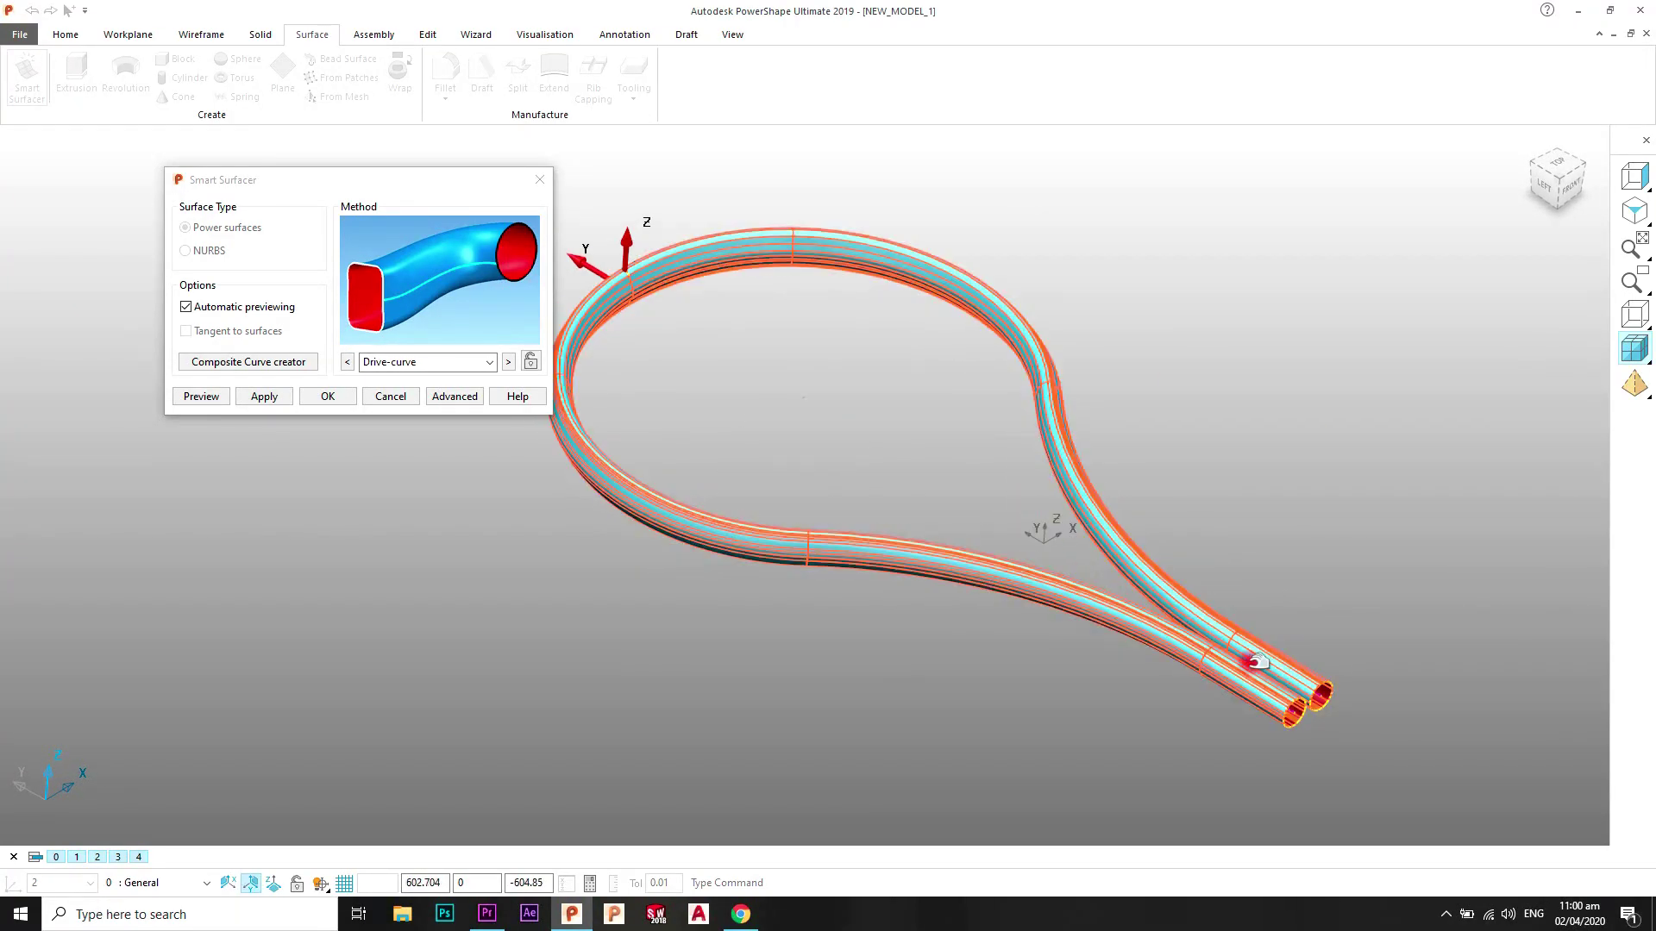
{"action": "middle_click_drag", "start_coordinate": [909, 491], "coordinate": [690, 348]}
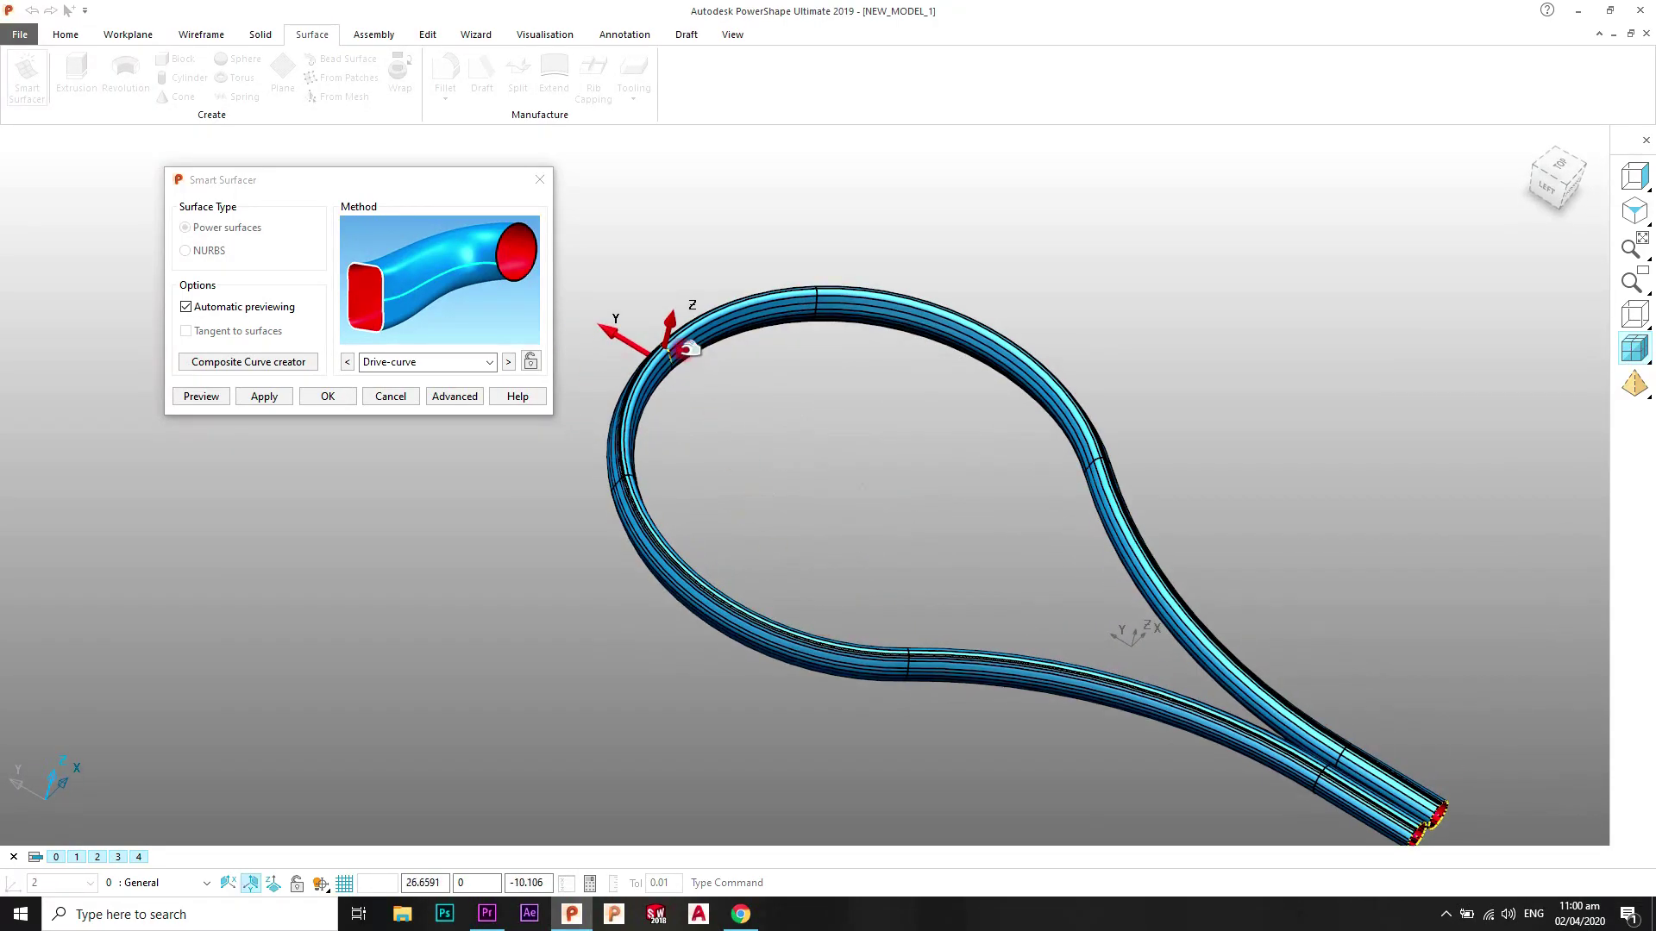
{"action": "scroll", "coordinate": [800, 367], "scroll_direction": "up", "scroll_amount": 3}
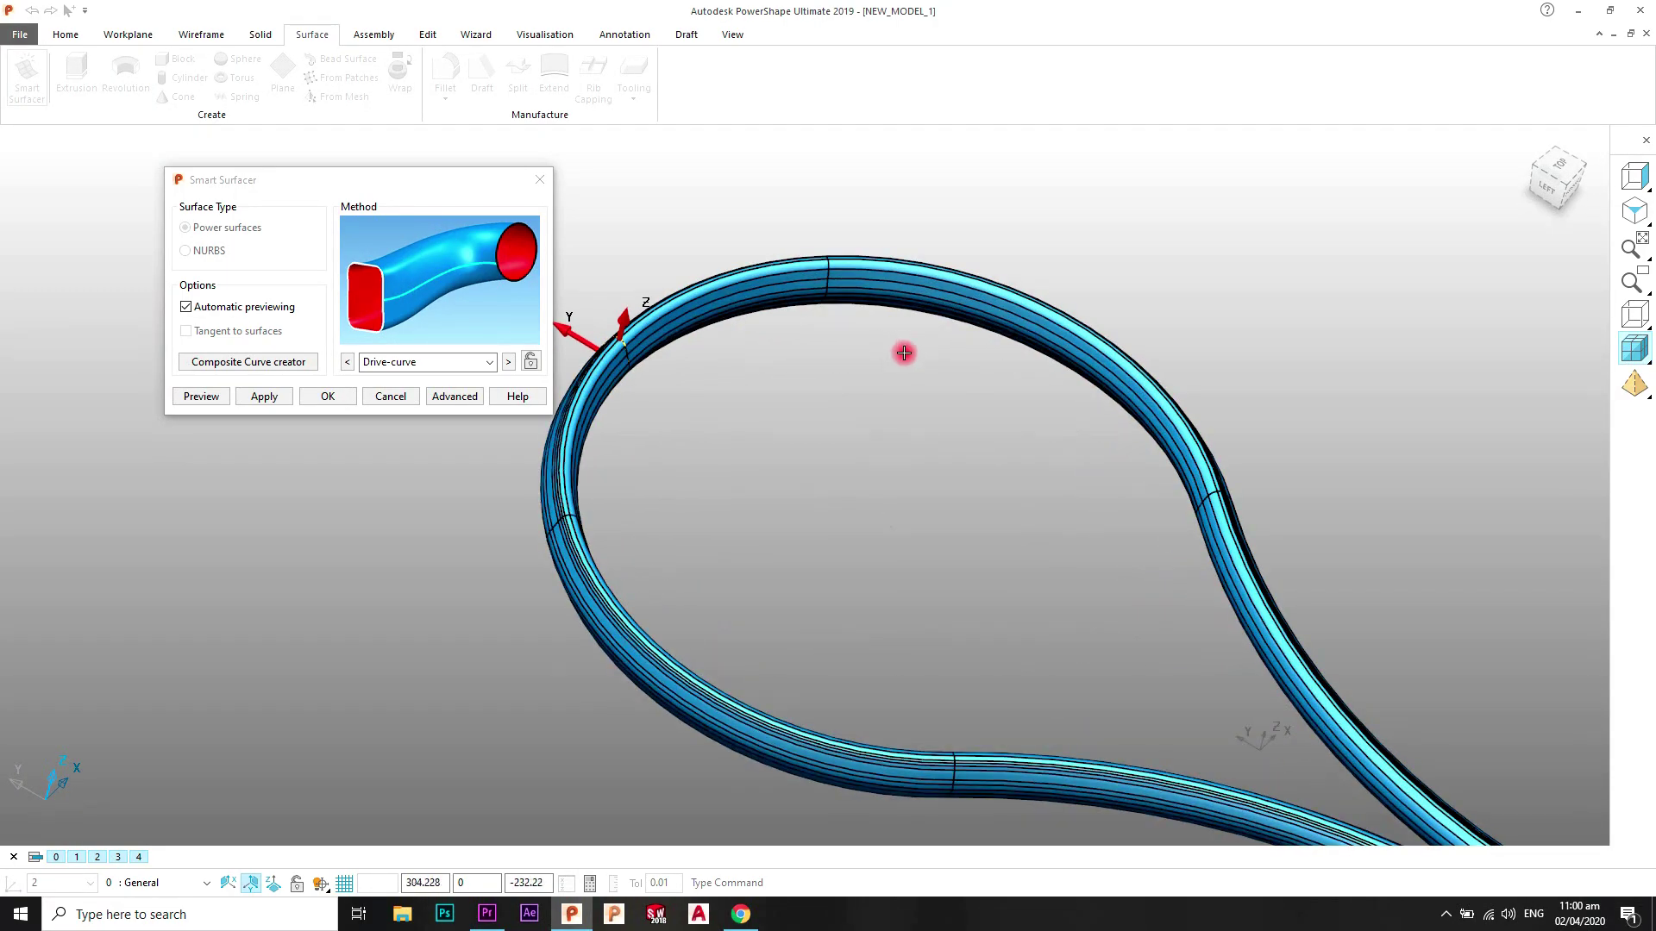
{"action": "middle_click_drag", "start_coordinate": [904, 353], "coordinate": [974, 321]}
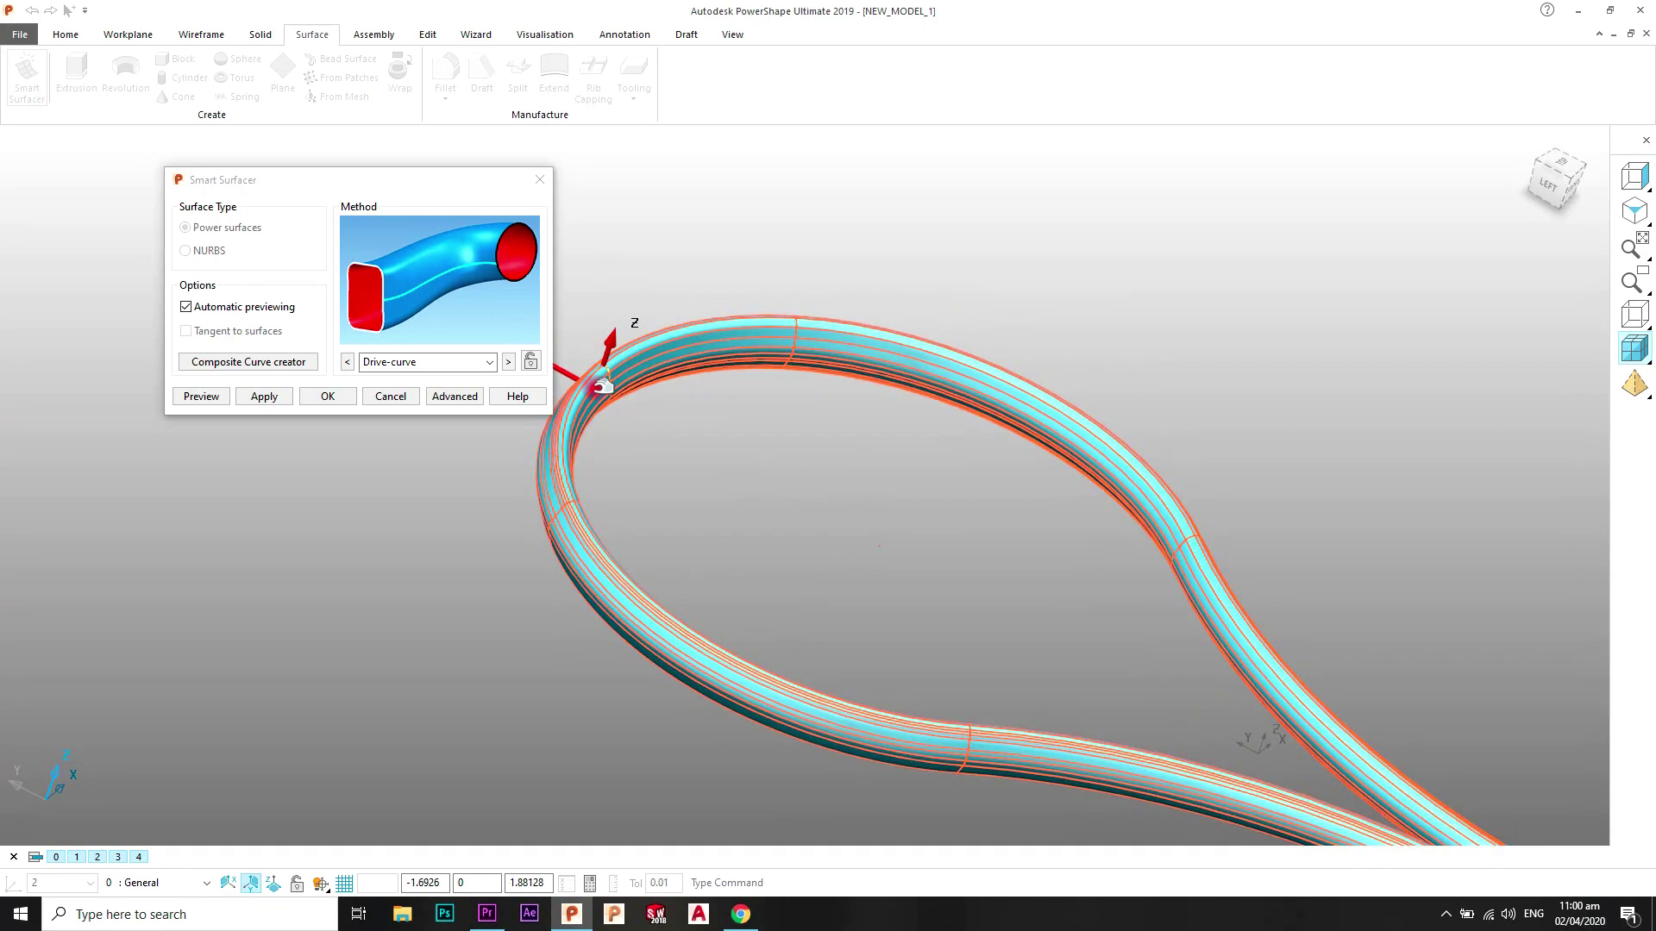
{"action": "scroll", "coordinate": [948, 399], "scroll_direction": "down", "scroll_amount": 1}
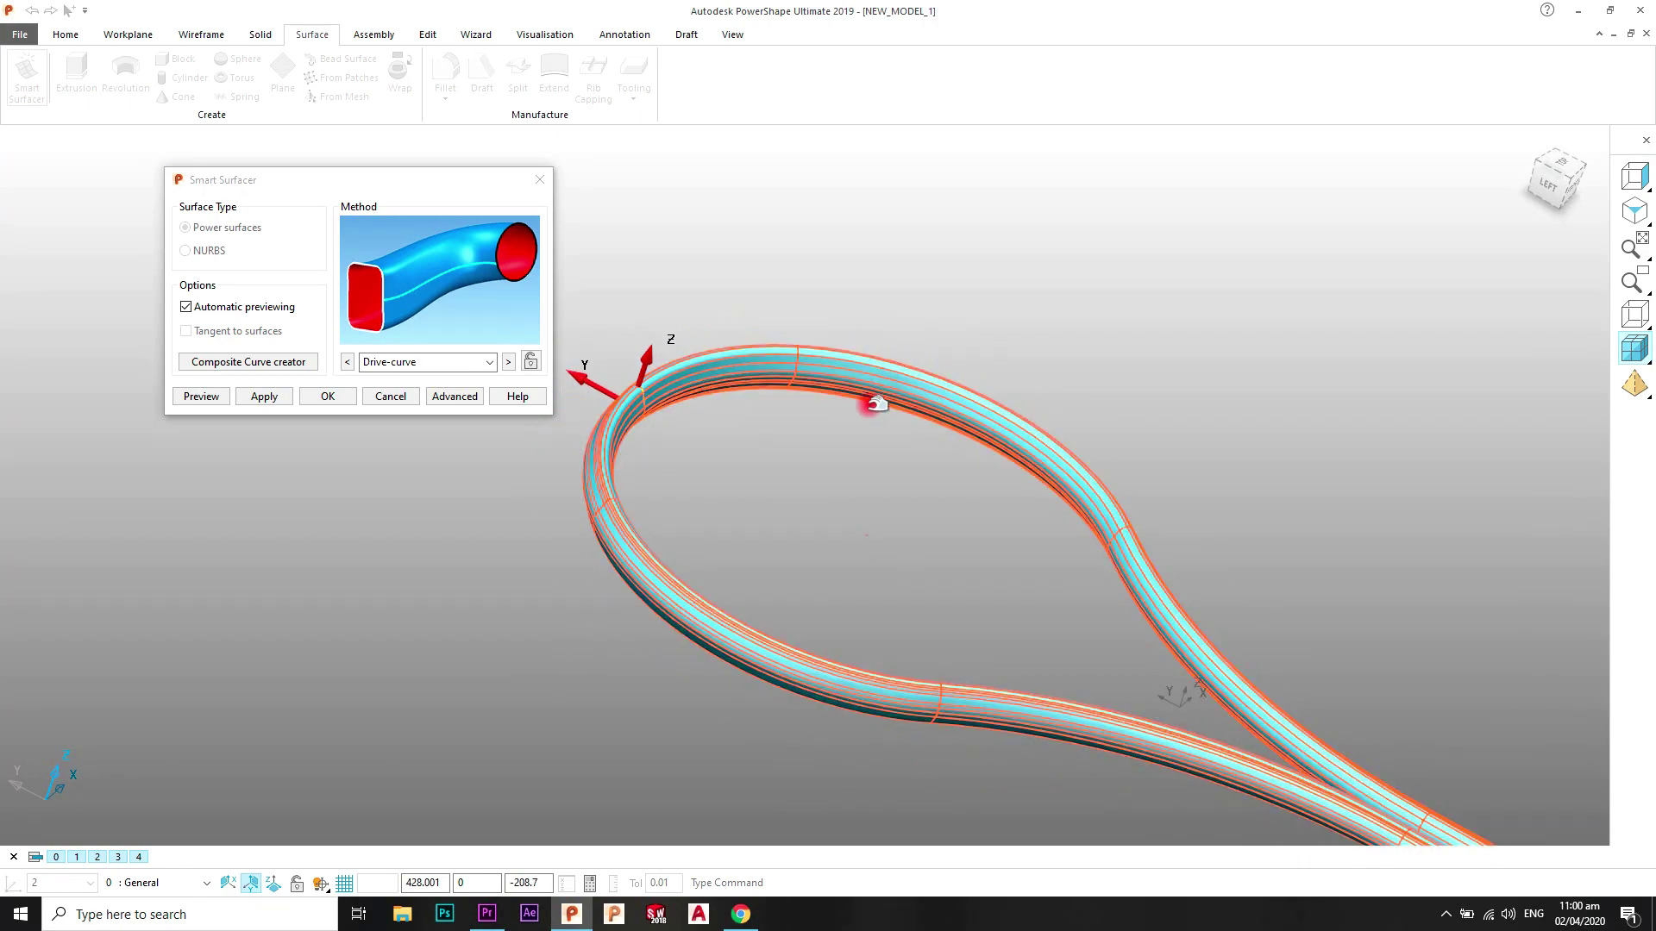
{"action": "left_click", "coordinate": [618, 433]}
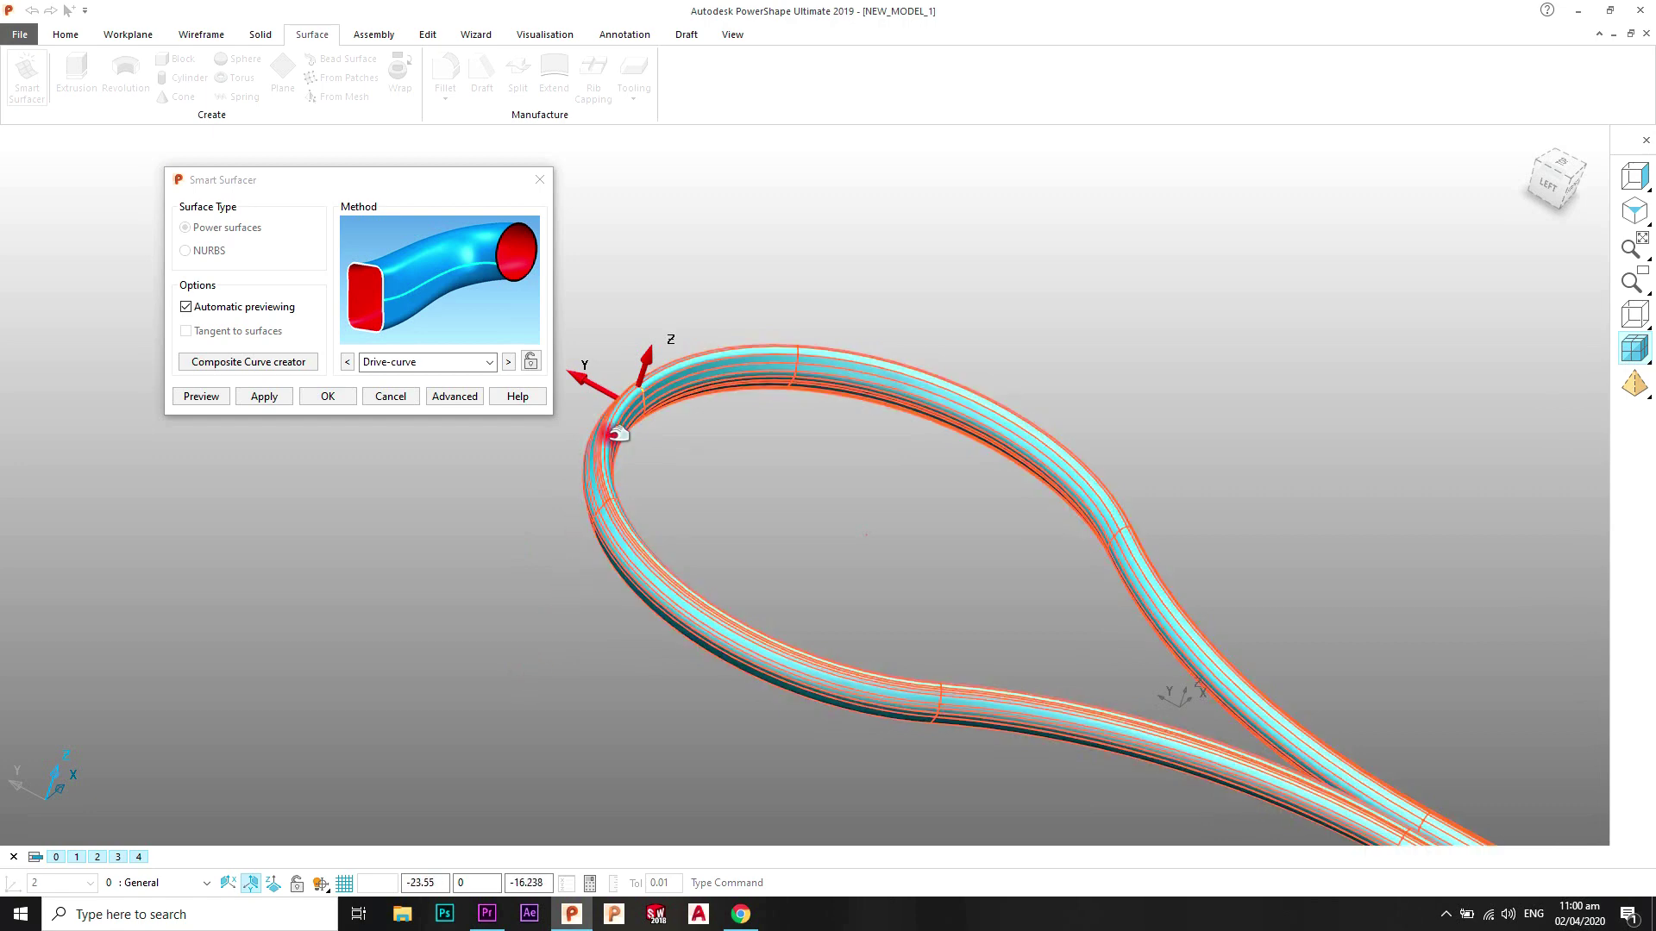
{"action": "left_click", "coordinate": [695, 598]}
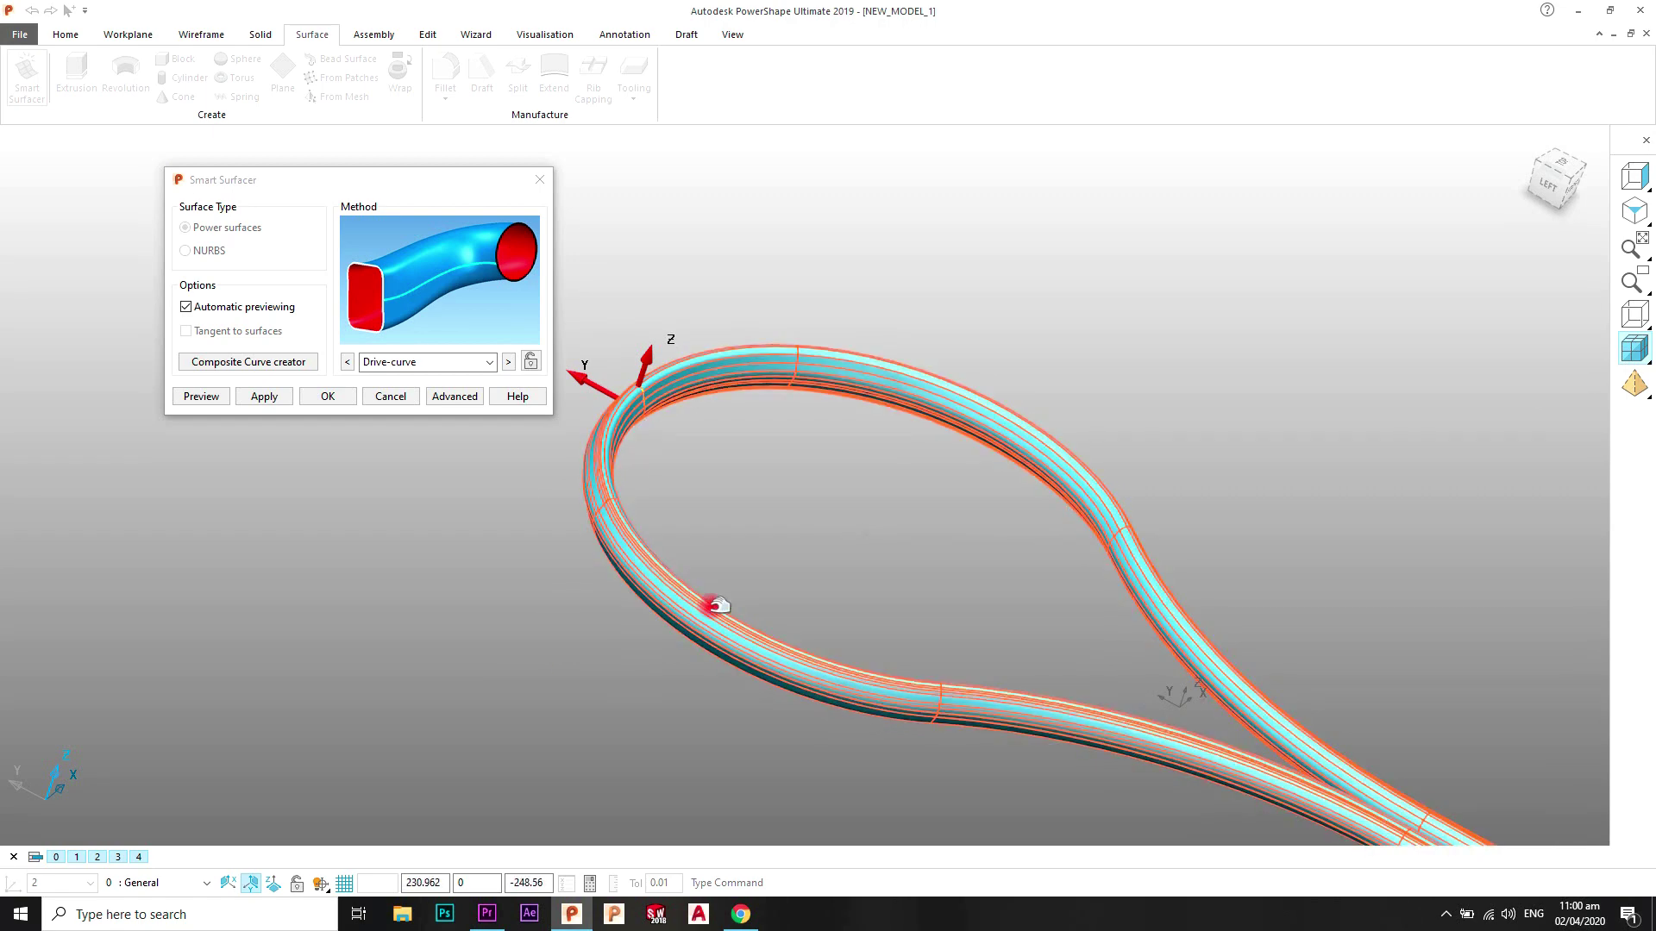
Step: Inspect the previewed drive-curve surface from several angles, from the loop's sides to the two end circles
{"action": "left_click", "coordinate": [647, 443]}
{"action": "left_click", "coordinate": [866, 376]}
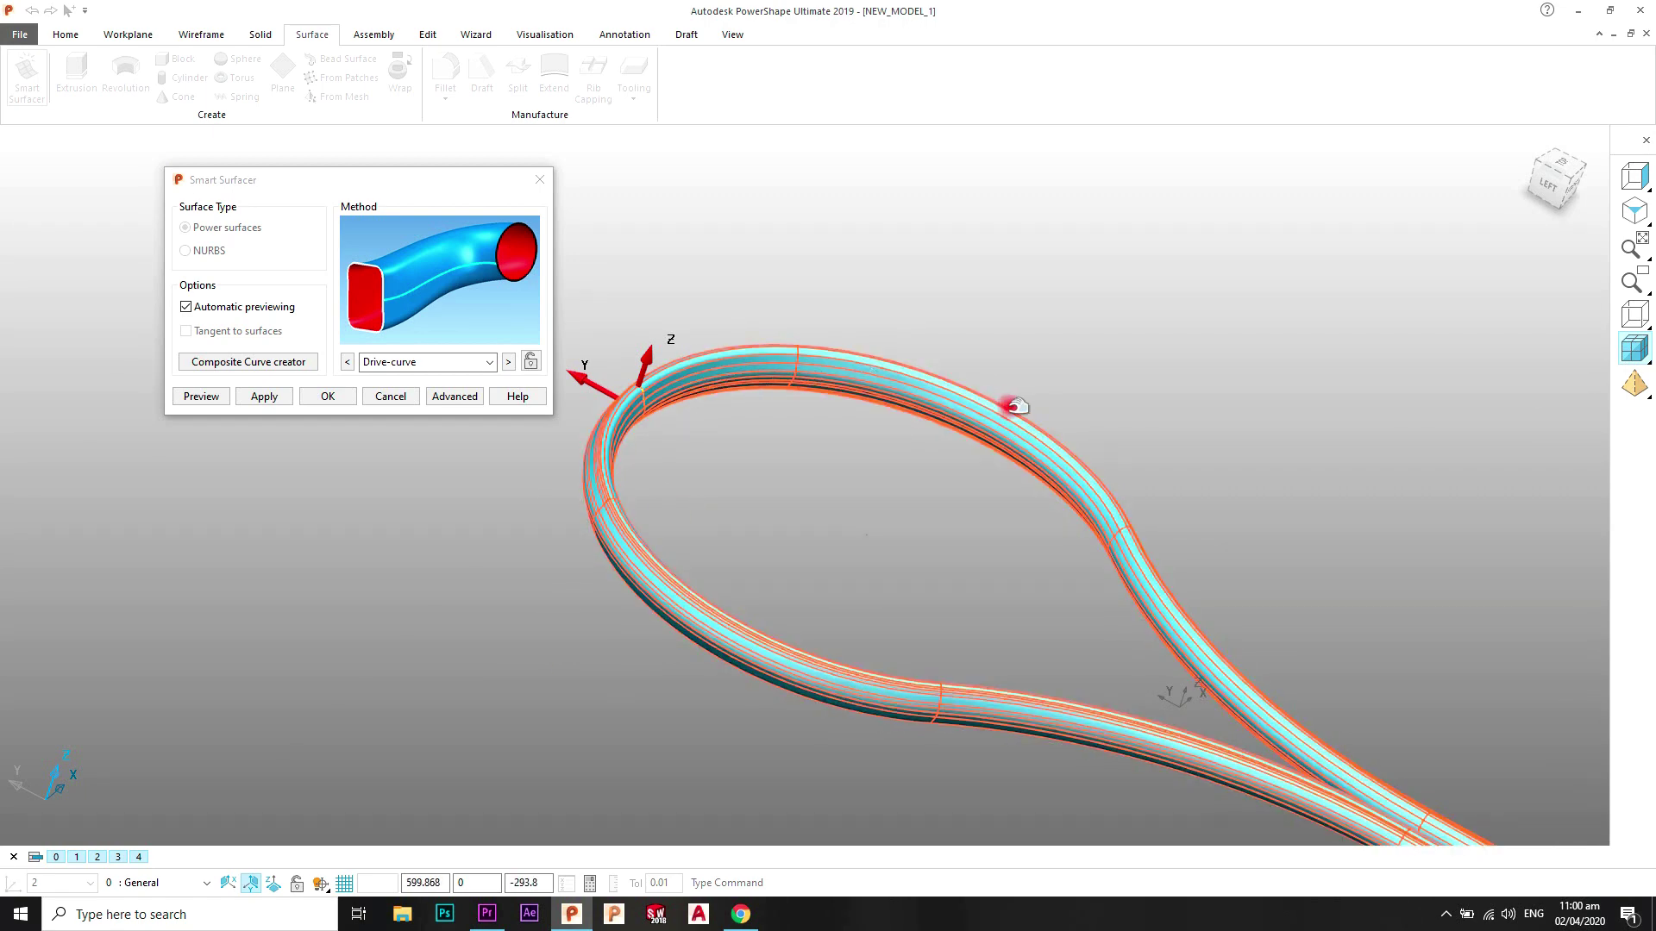
{"action": "middle_click_drag", "start_coordinate": [773, 638], "coordinate": [883, 431]}
{"action": "middle_click_drag", "start_coordinate": [750, 544], "coordinate": [943, 547]}
{"action": "scroll", "coordinate": [943, 509], "scroll_direction": "up", "scroll_amount": 5}
{"action": "scroll", "coordinate": [859, 589], "scroll_direction": "down", "scroll_amount": 4}
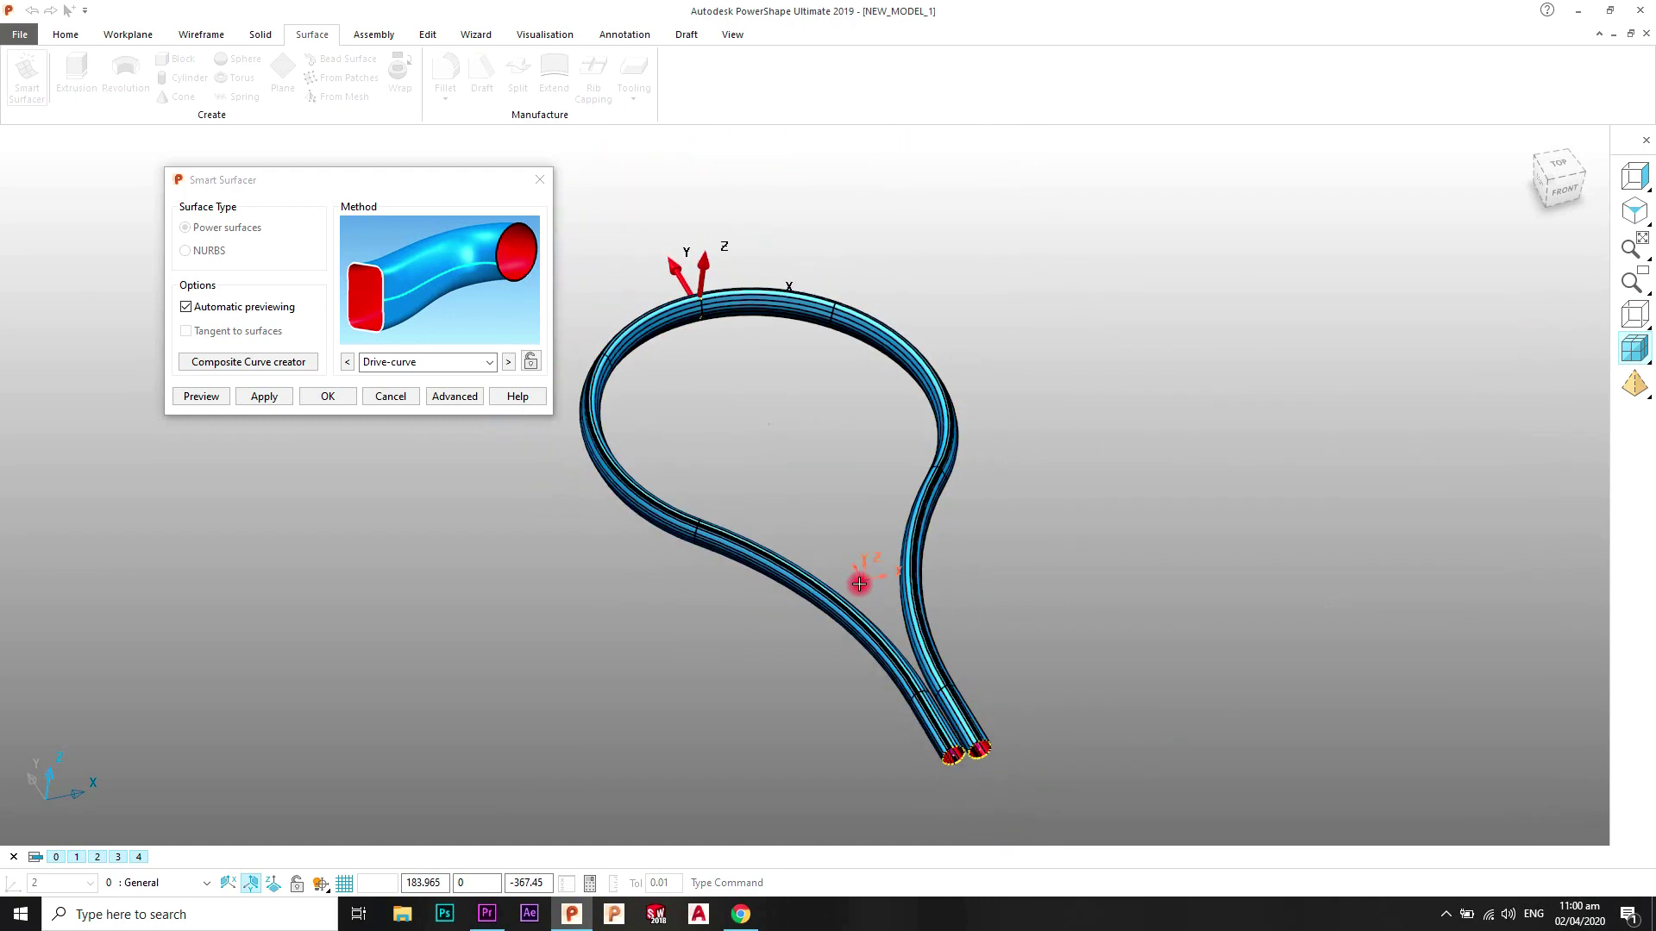
{"action": "middle_click_drag", "start_coordinate": [862, 580], "coordinate": [861, 529]}
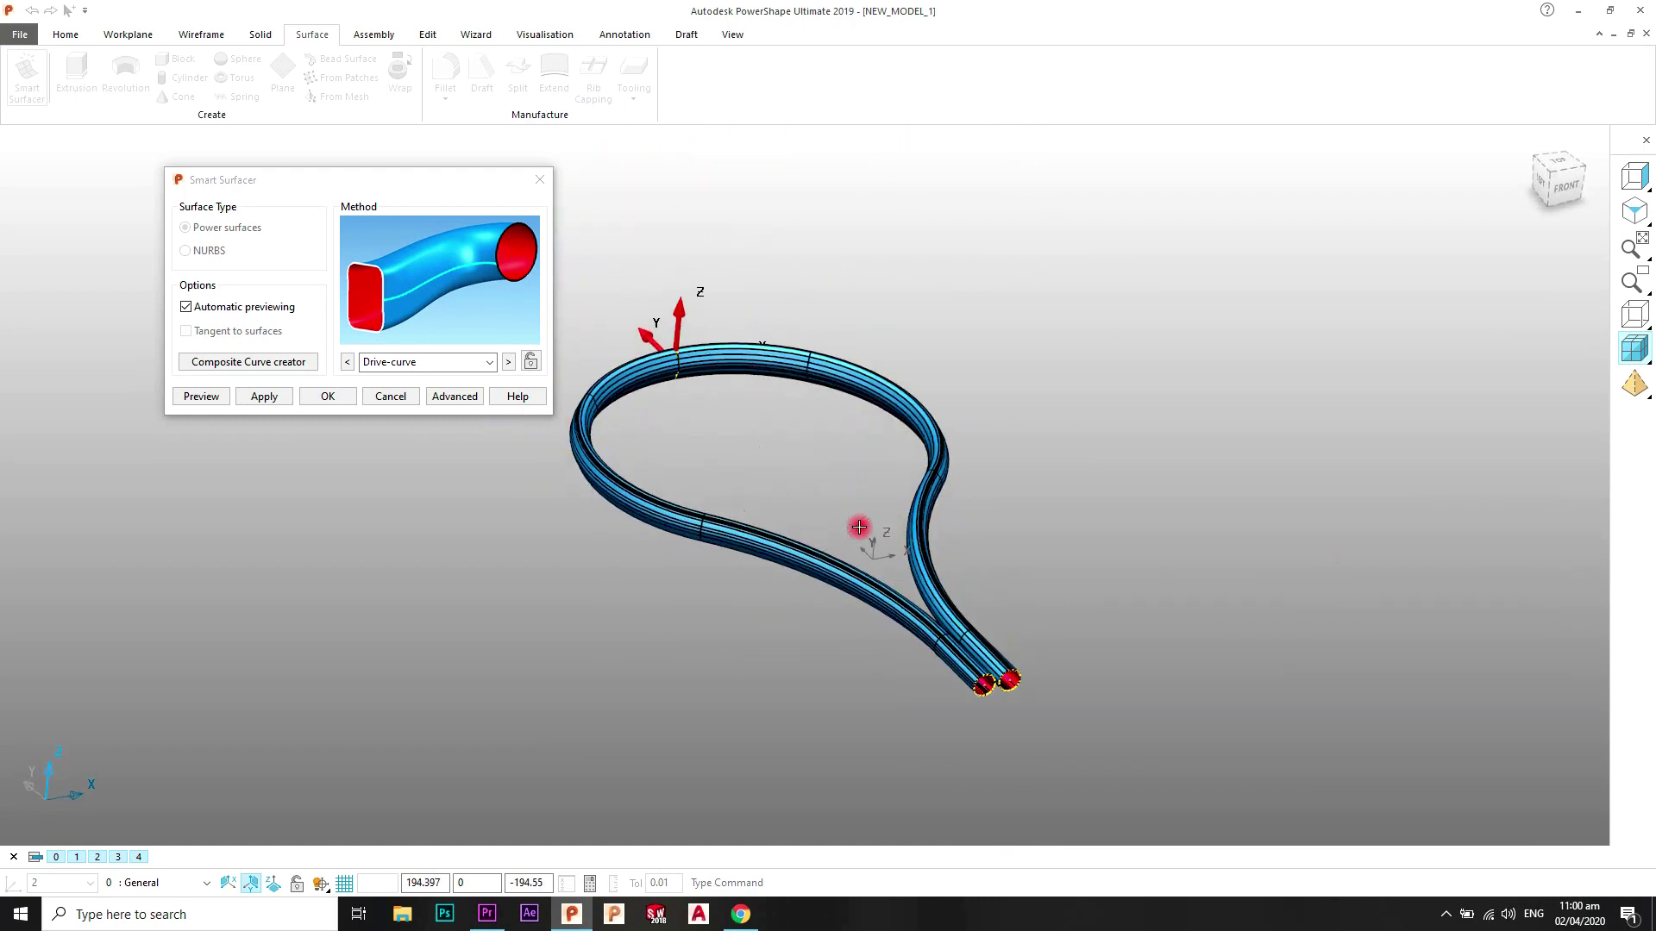
{"action": "scroll", "coordinate": [860, 526], "scroll_direction": "up", "scroll_amount": 2}
{"action": "middle_click_drag", "start_coordinate": [765, 546], "coordinate": [909, 557], "text": "shift"}
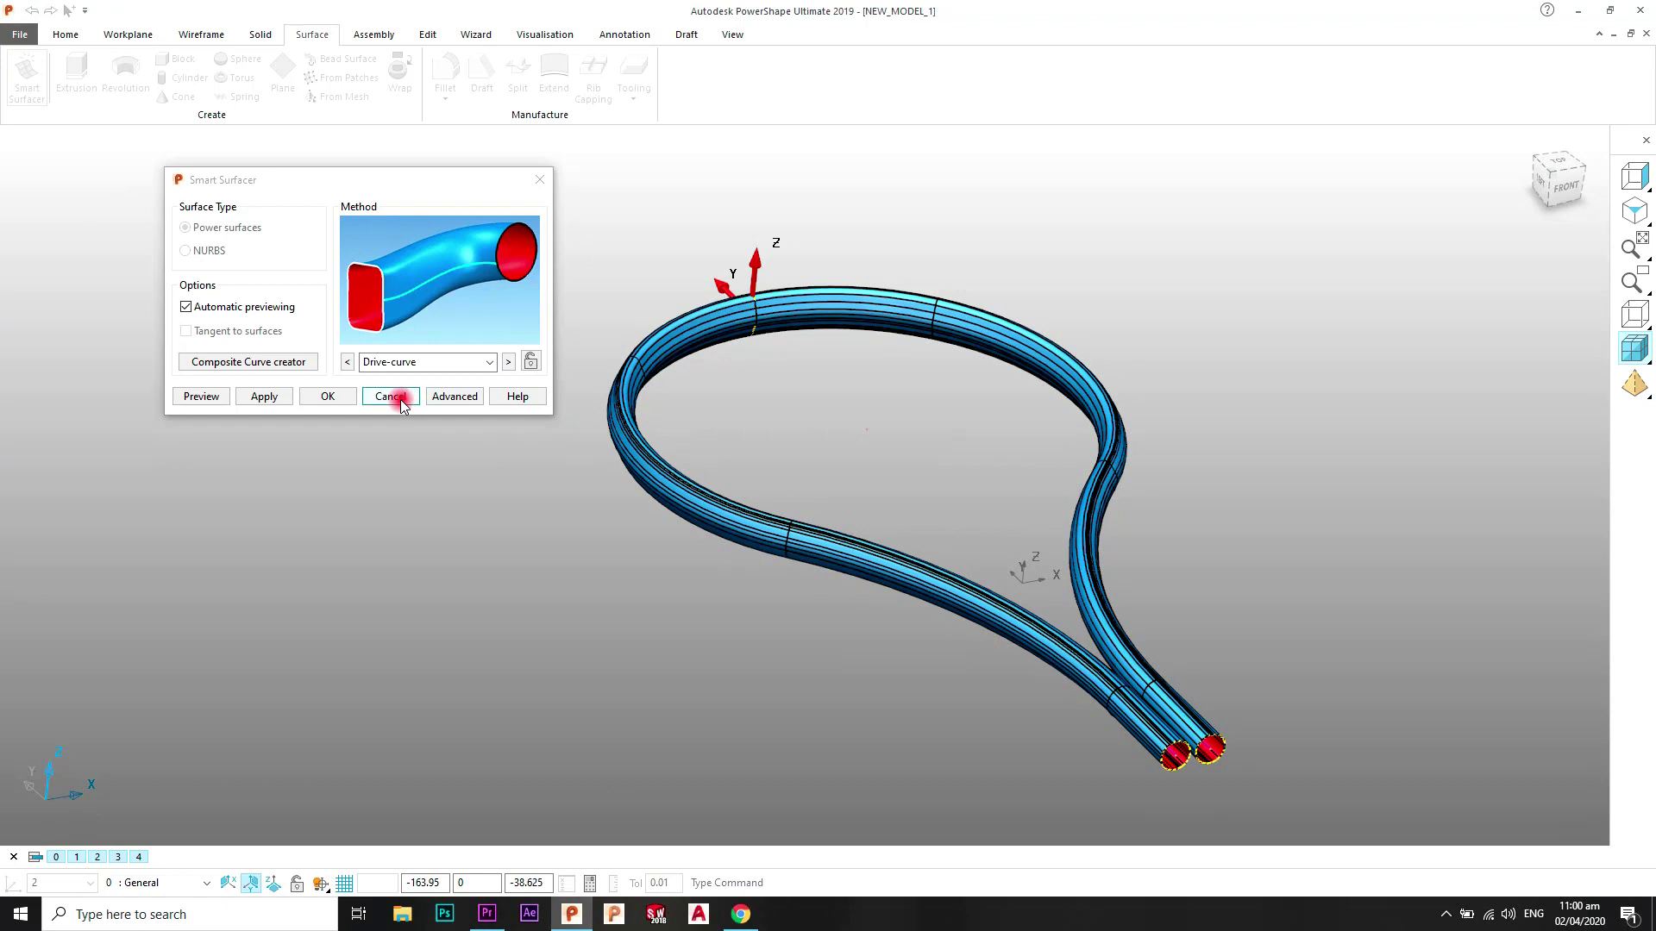
Step: Cancel the Smart Surfacer preview and deselect the path, profile and end circles
{"action": "middle_click_drag", "start_coordinate": [883, 393], "coordinate": [846, 428]}
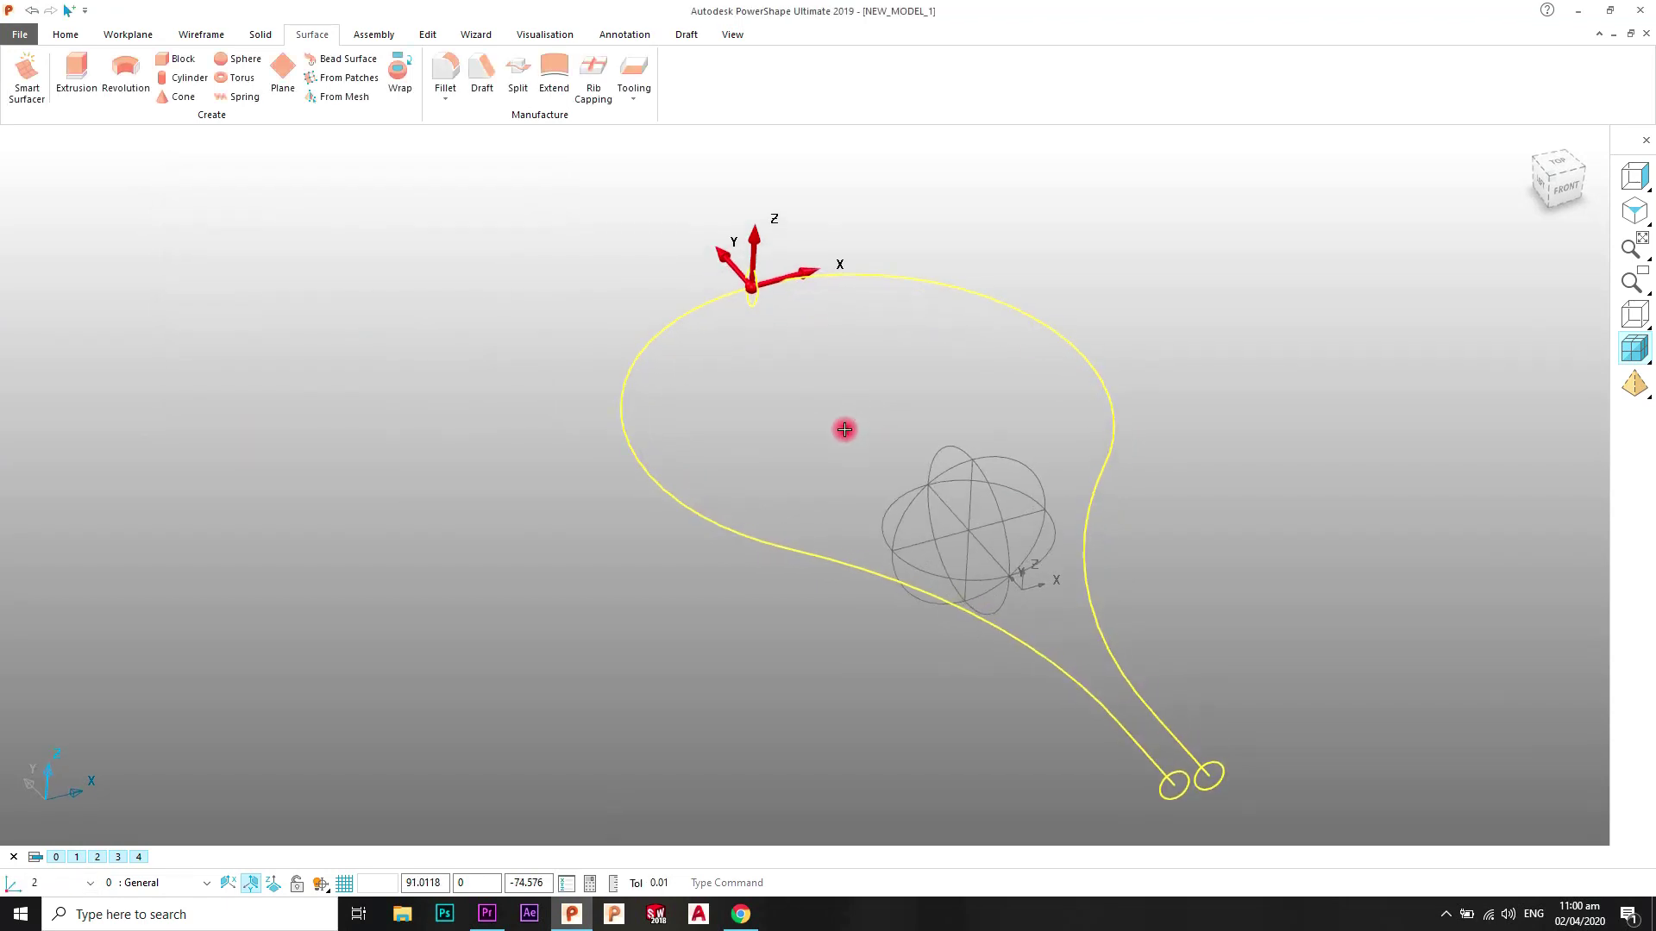
{"action": "scroll", "coordinate": [834, 417], "scroll_direction": "up", "scroll_amount": 3}
{"action": "left_click", "coordinate": [834, 417]}
{"action": "scroll", "coordinate": [773, 481], "scroll_direction": "up", "scroll_amount": 5}
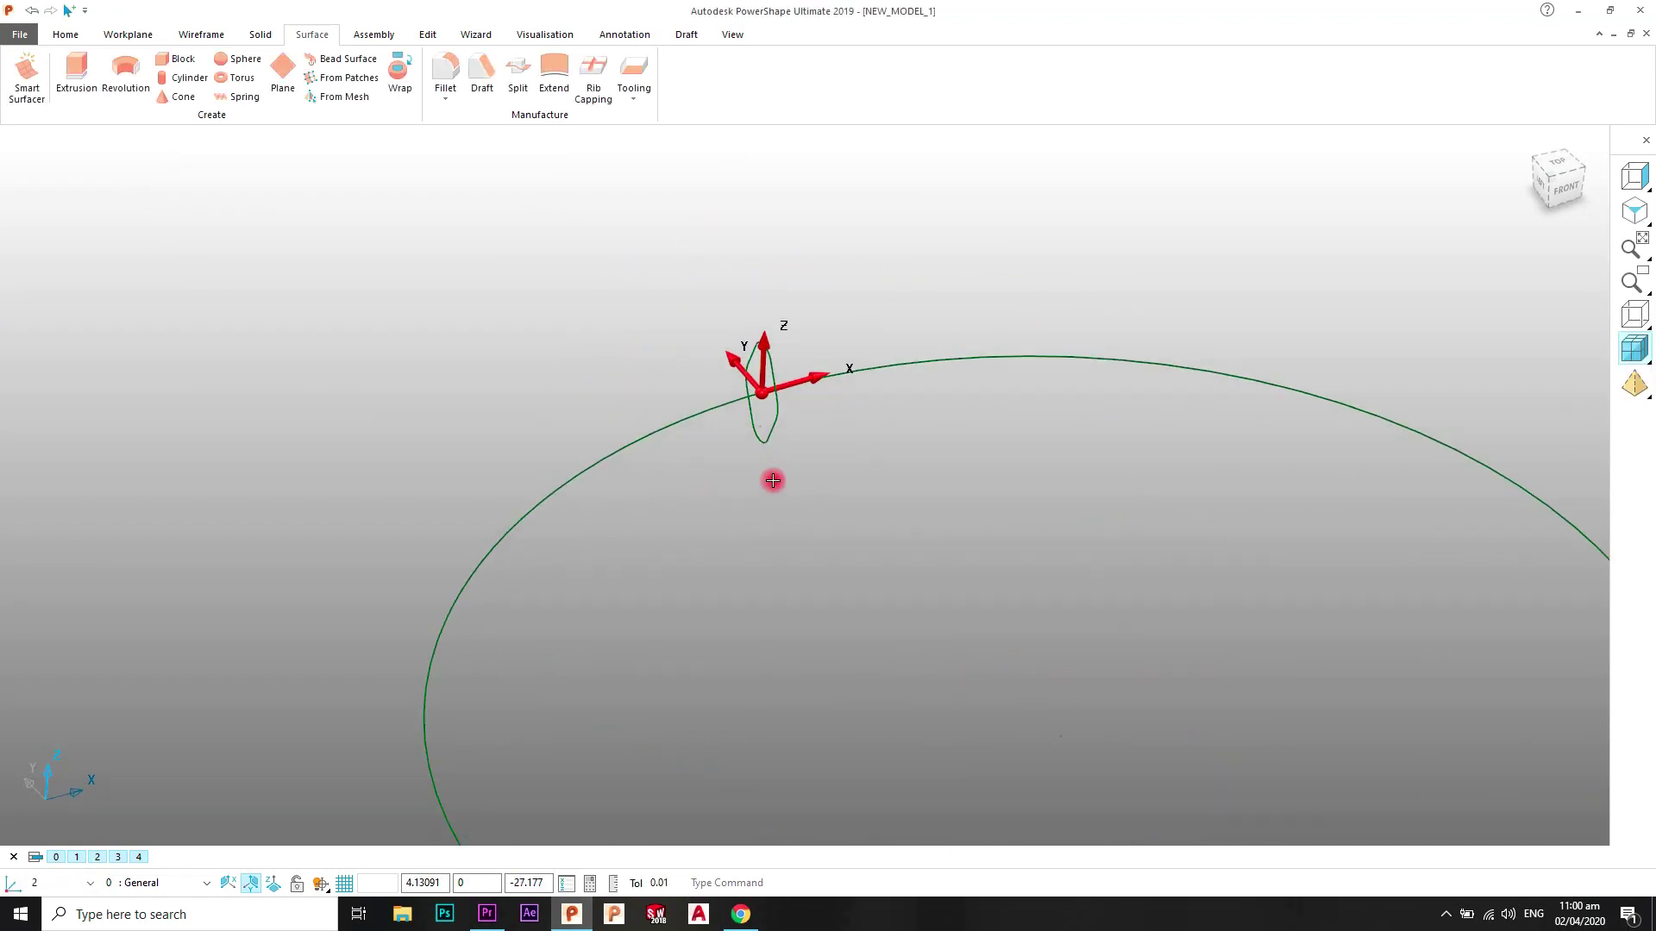
{"action": "scroll", "coordinate": [854, 551], "scroll_direction": "down", "scroll_amount": 5}
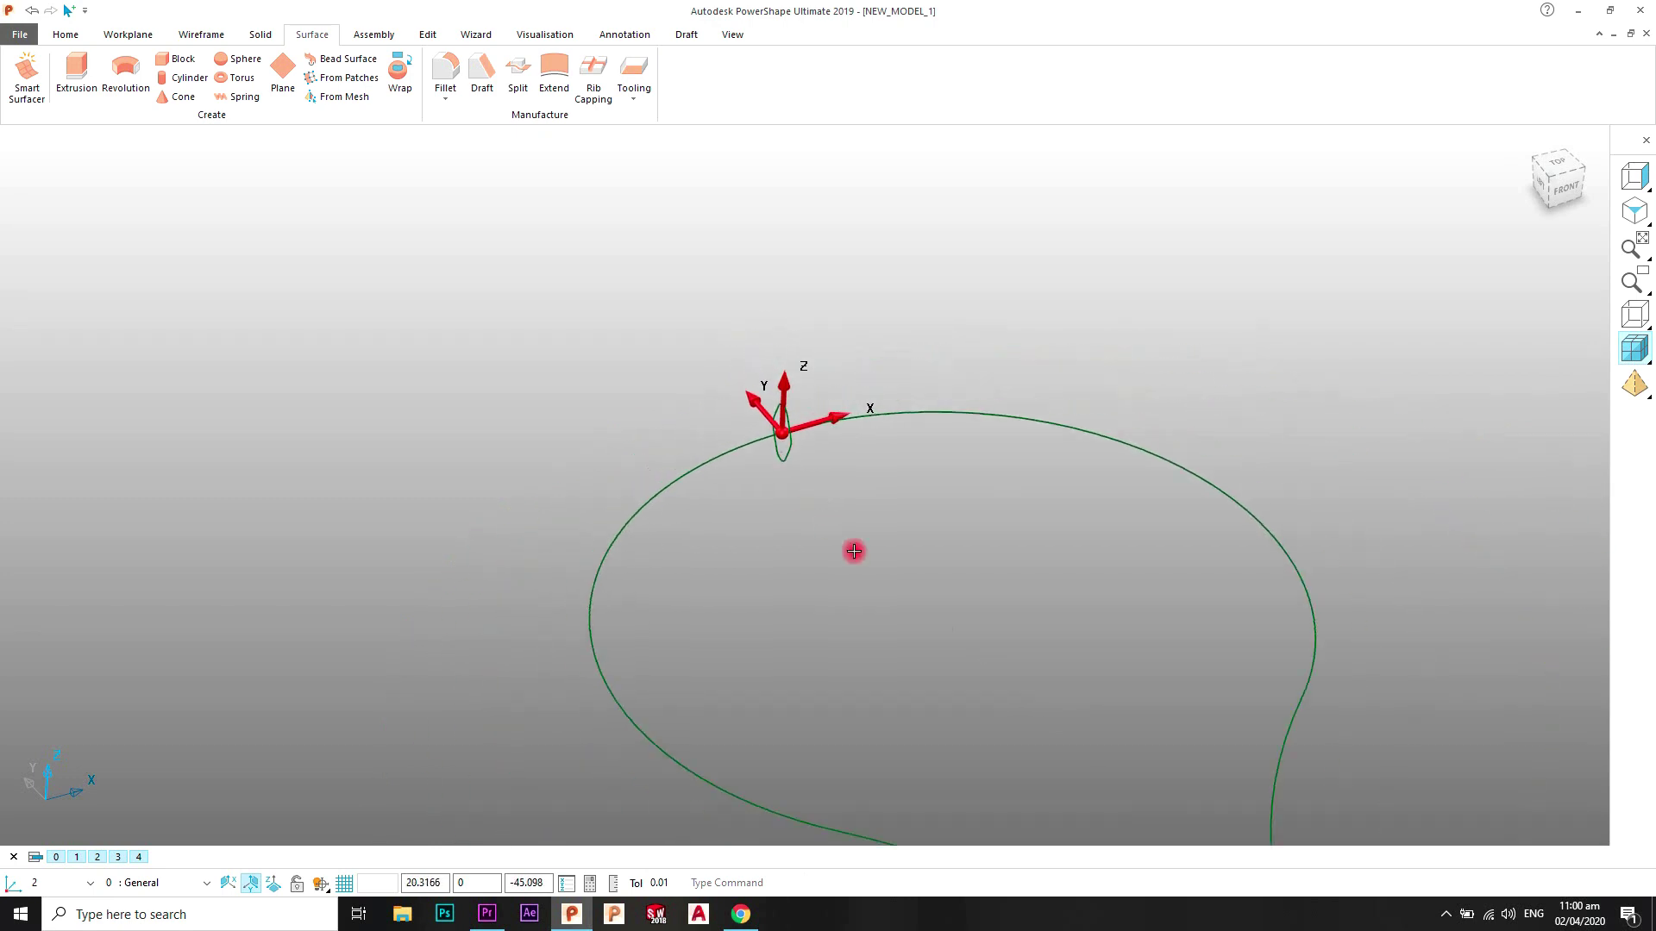
{"action": "left_click", "coordinate": [623, 588]}
{"action": "left_click", "coordinate": [1114, 428]}
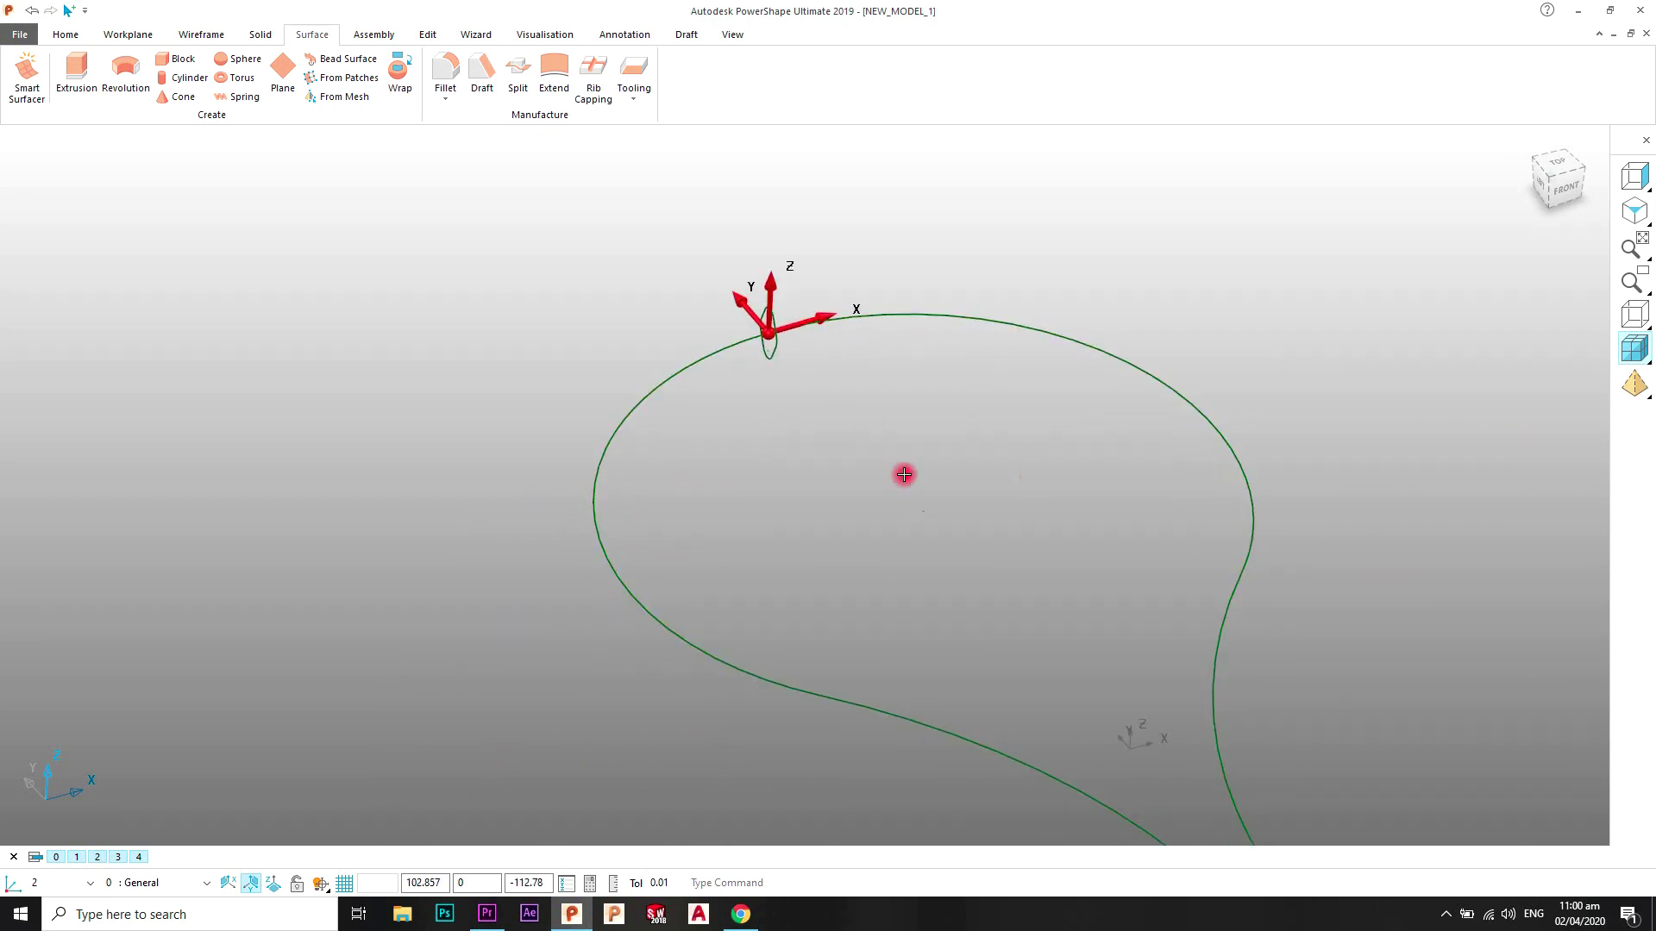
{"action": "scroll", "coordinate": [766, 440], "scroll_direction": "up", "scroll_amount": 3}
Step: Start Rotate on the closed top profile, using the XY principal plane and the loop arc's centre as the rotation origin
{"action": "left_click", "coordinate": [743, 365]}
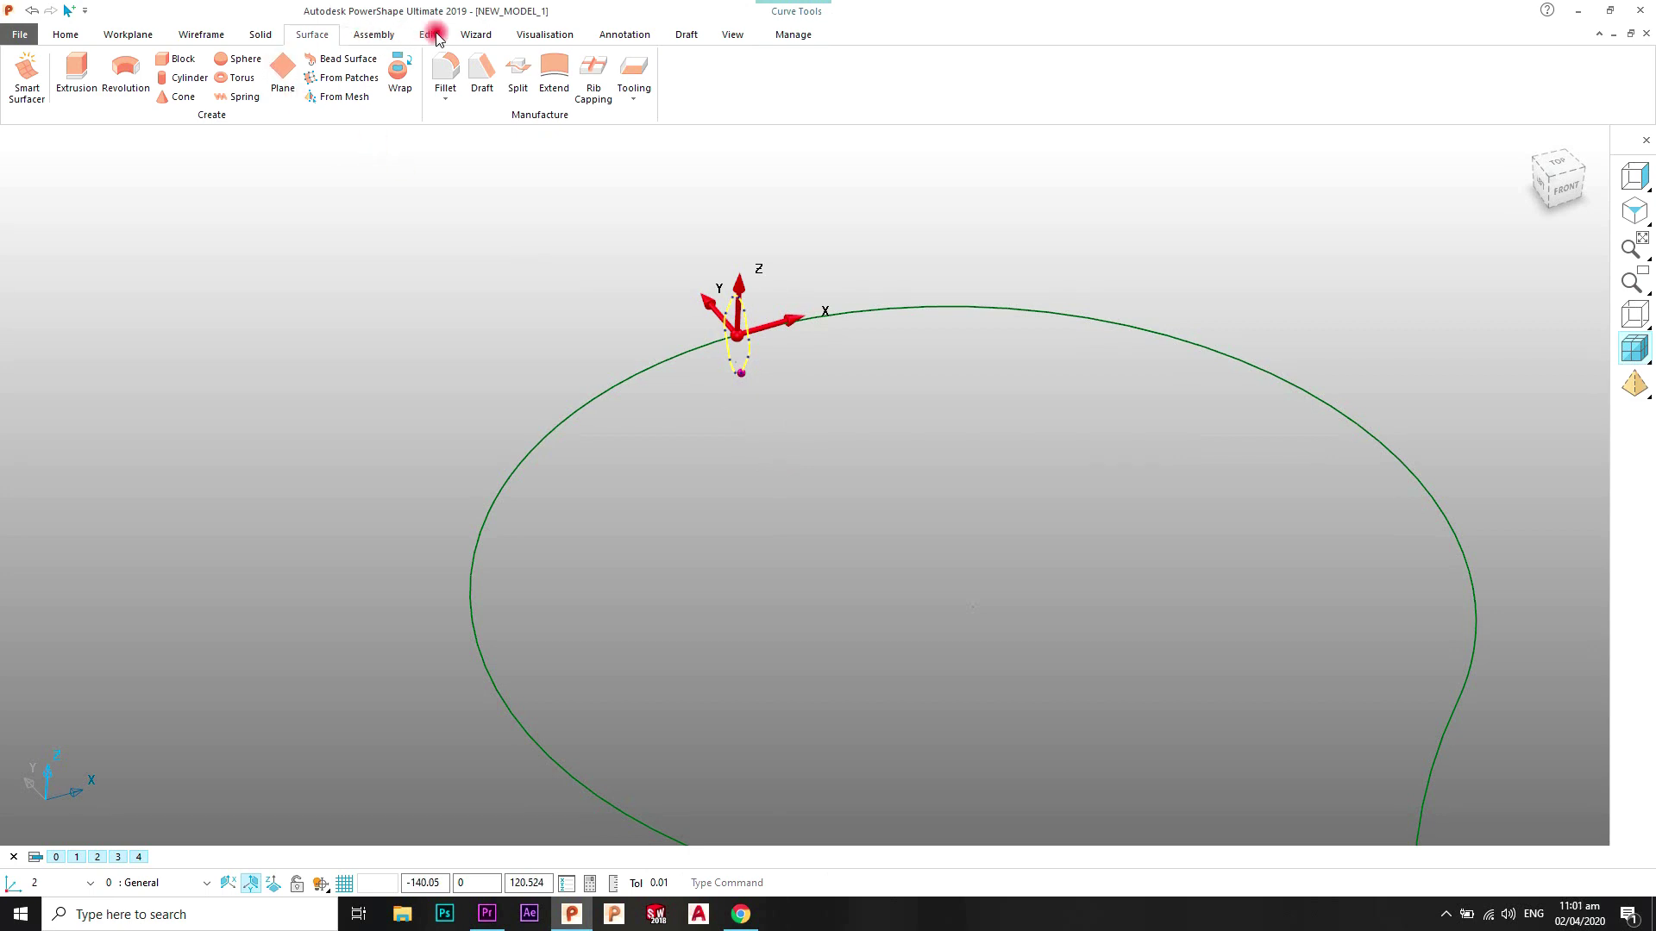
{"action": "left_click", "coordinate": [430, 34]}
{"action": "left_click", "coordinate": [151, 92]}
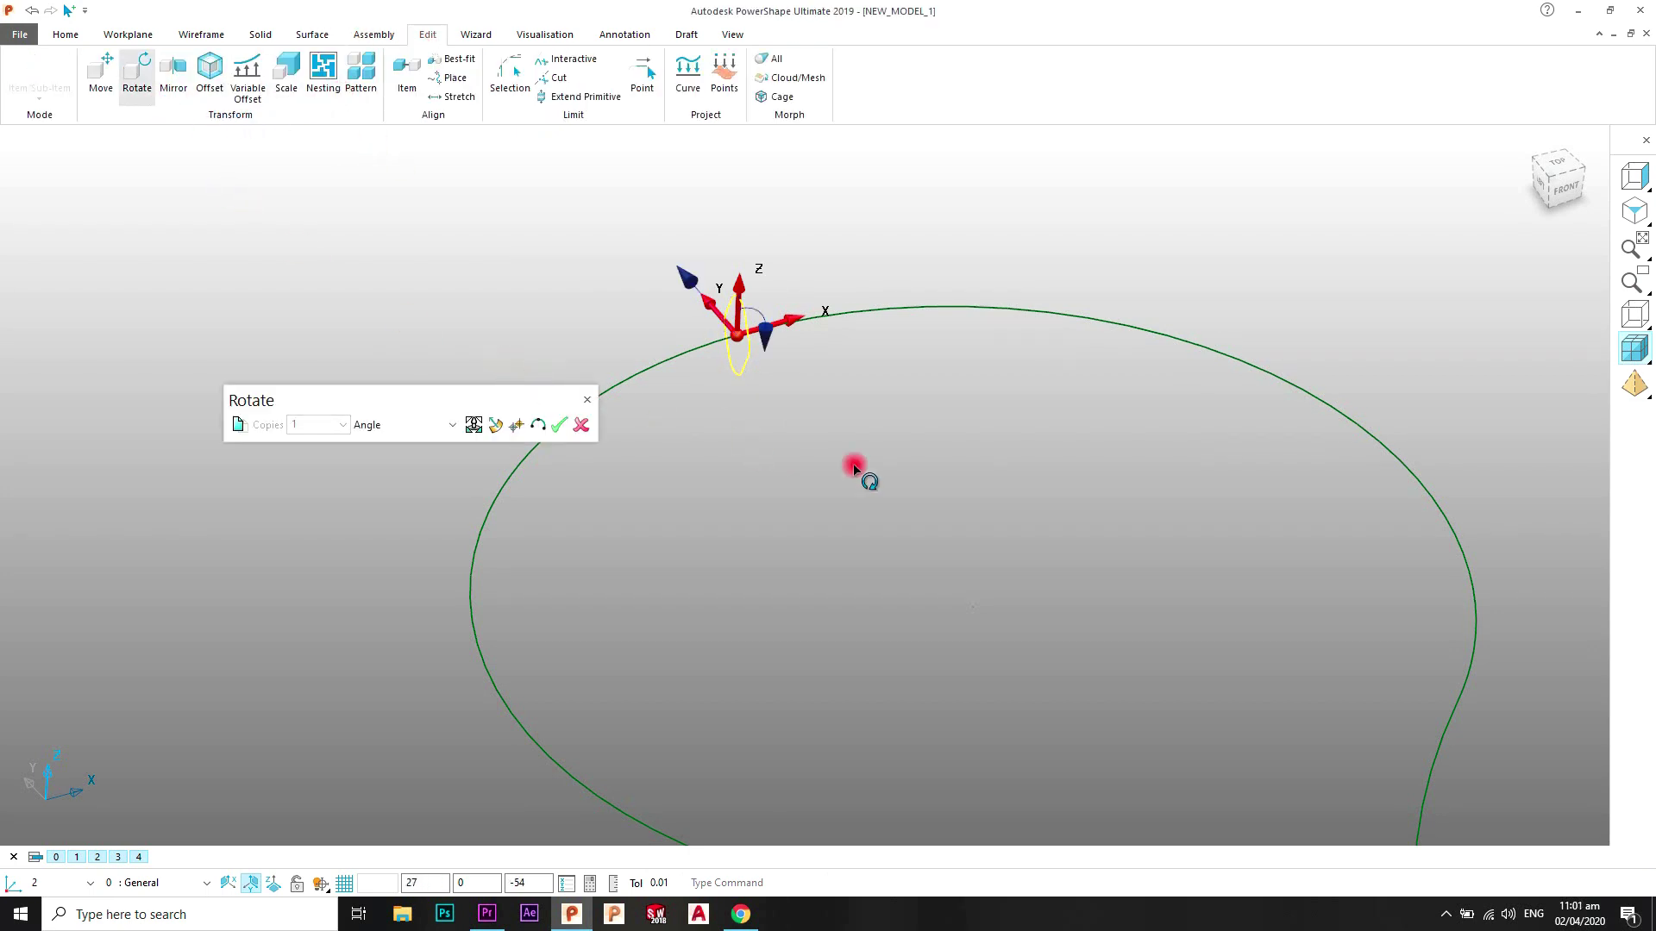
{"action": "middle_click_drag", "start_coordinate": [858, 466], "coordinate": [736, 446]}
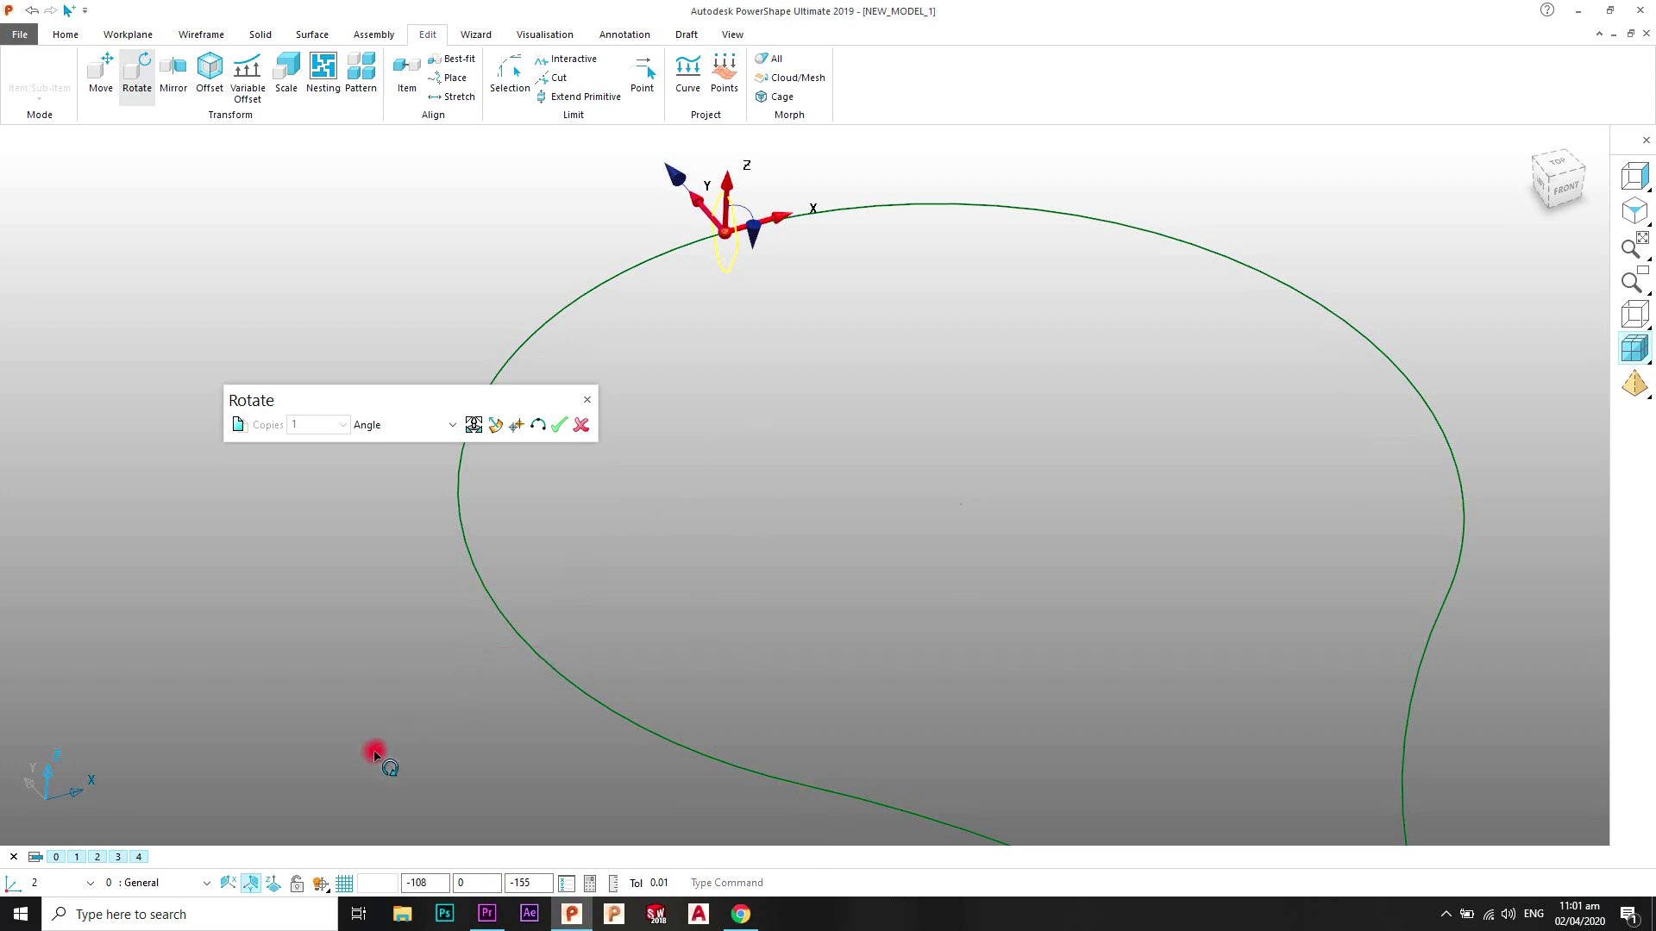
{"action": "left_click", "coordinate": [276, 883]}
{"action": "middle_click_drag", "start_coordinate": [846, 514], "coordinate": [858, 525], "text": "shift"}
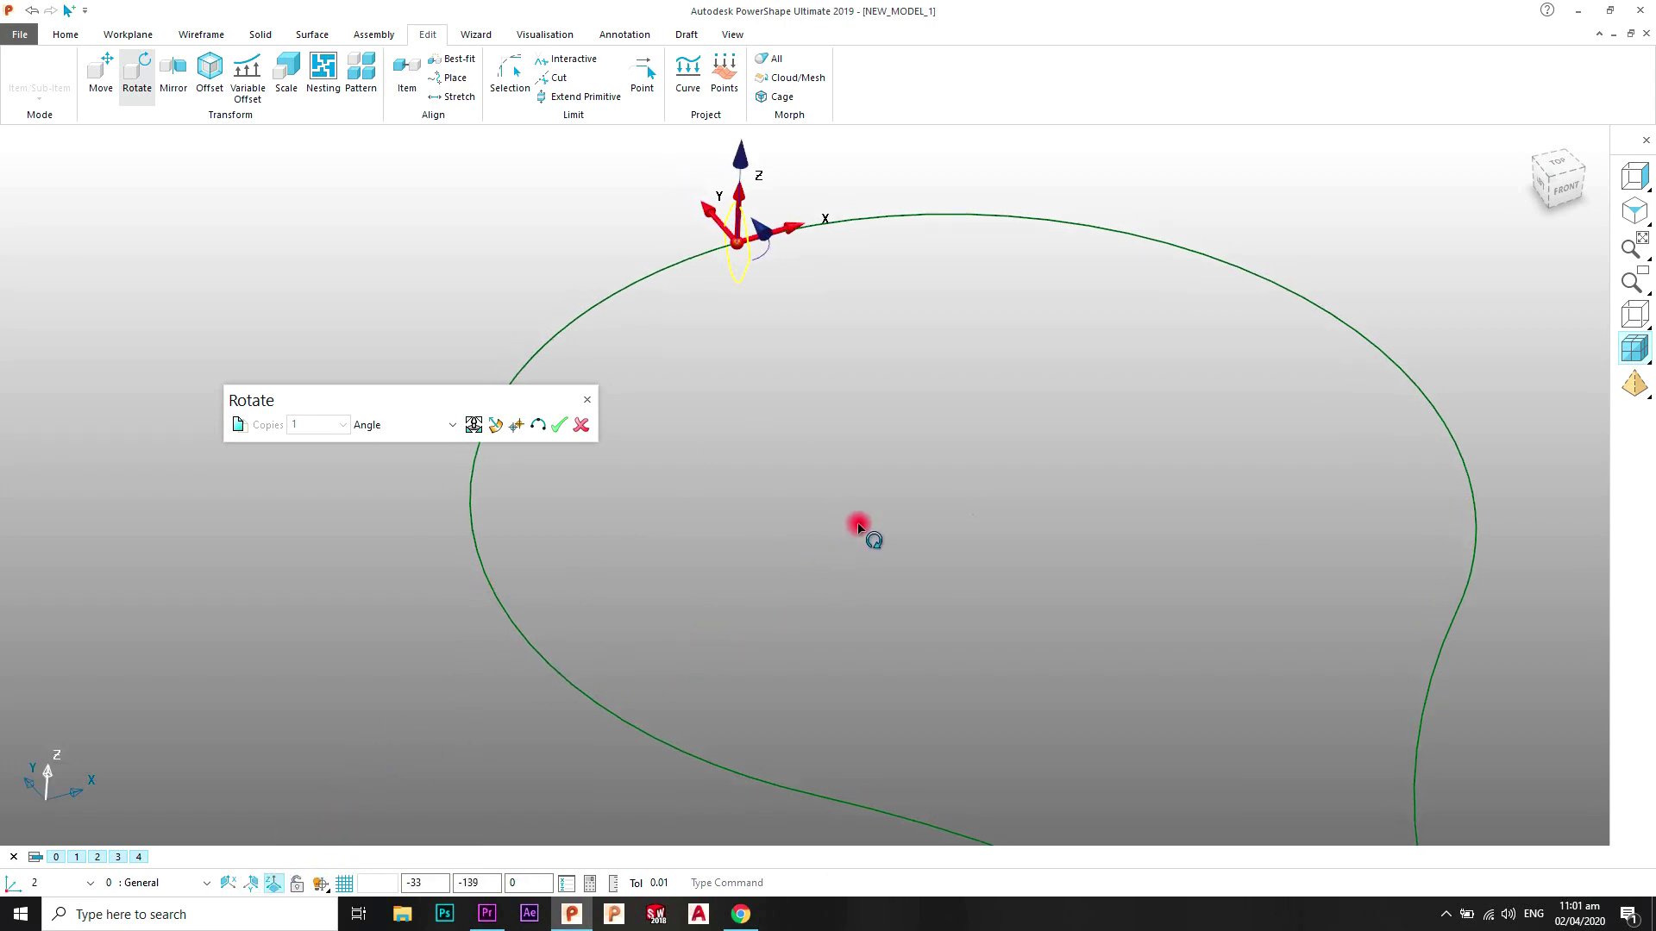
{"action": "left_click", "coordinate": [862, 252]}
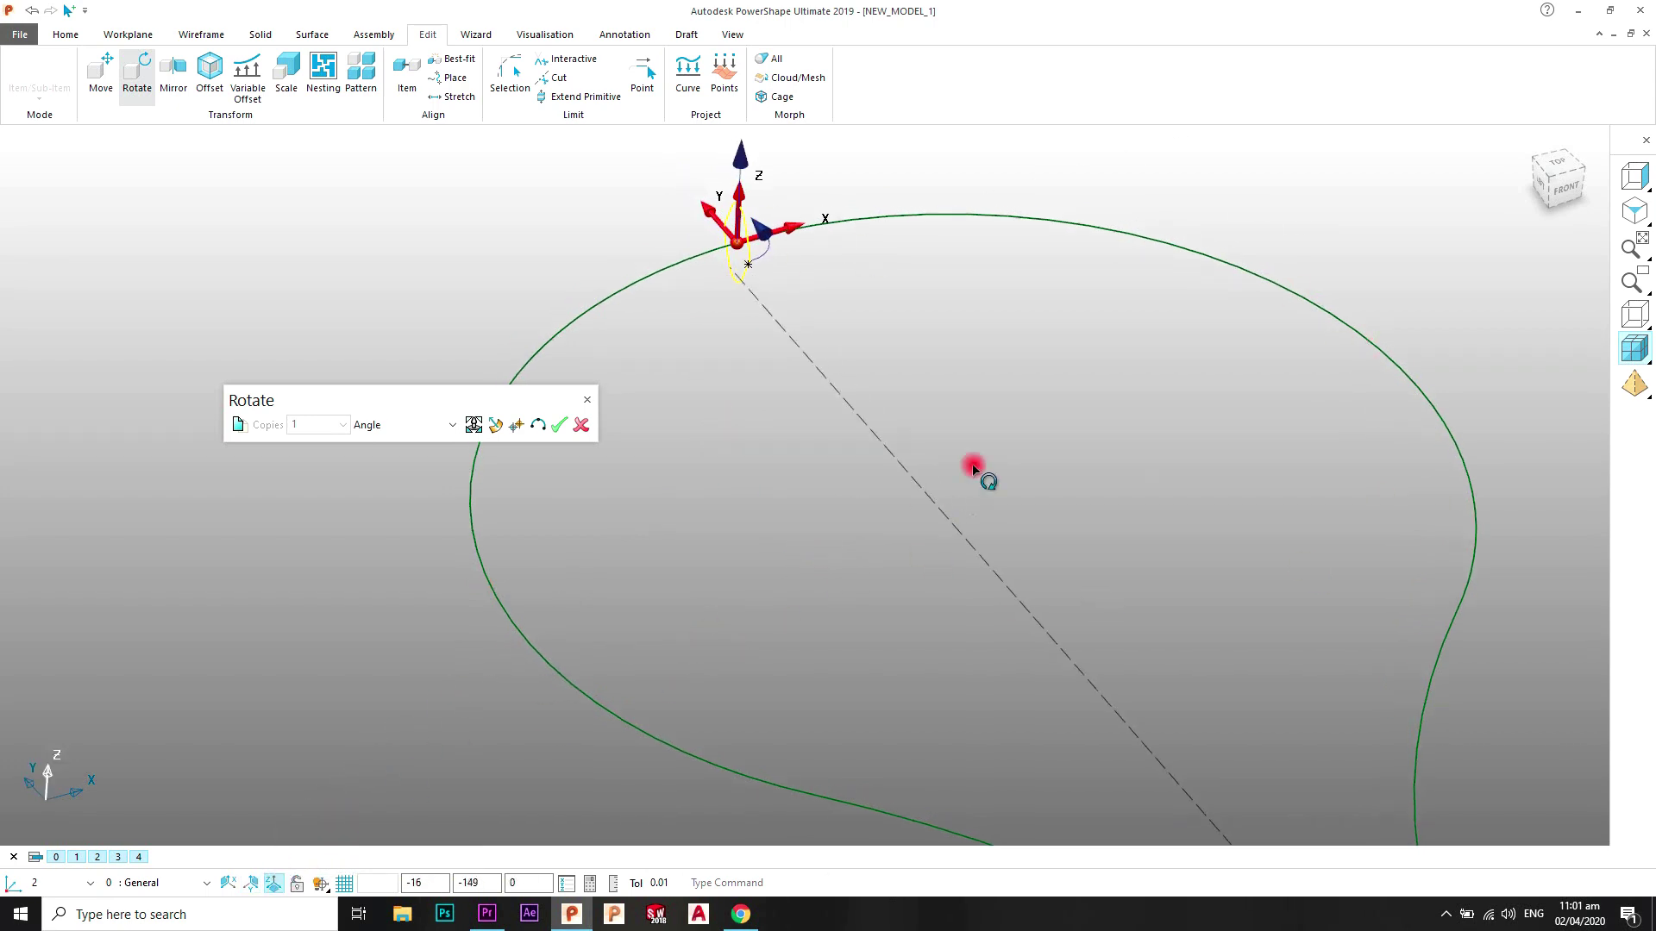
{"action": "left_click", "coordinate": [473, 425]}
{"action": "left_click", "coordinate": [973, 514]}
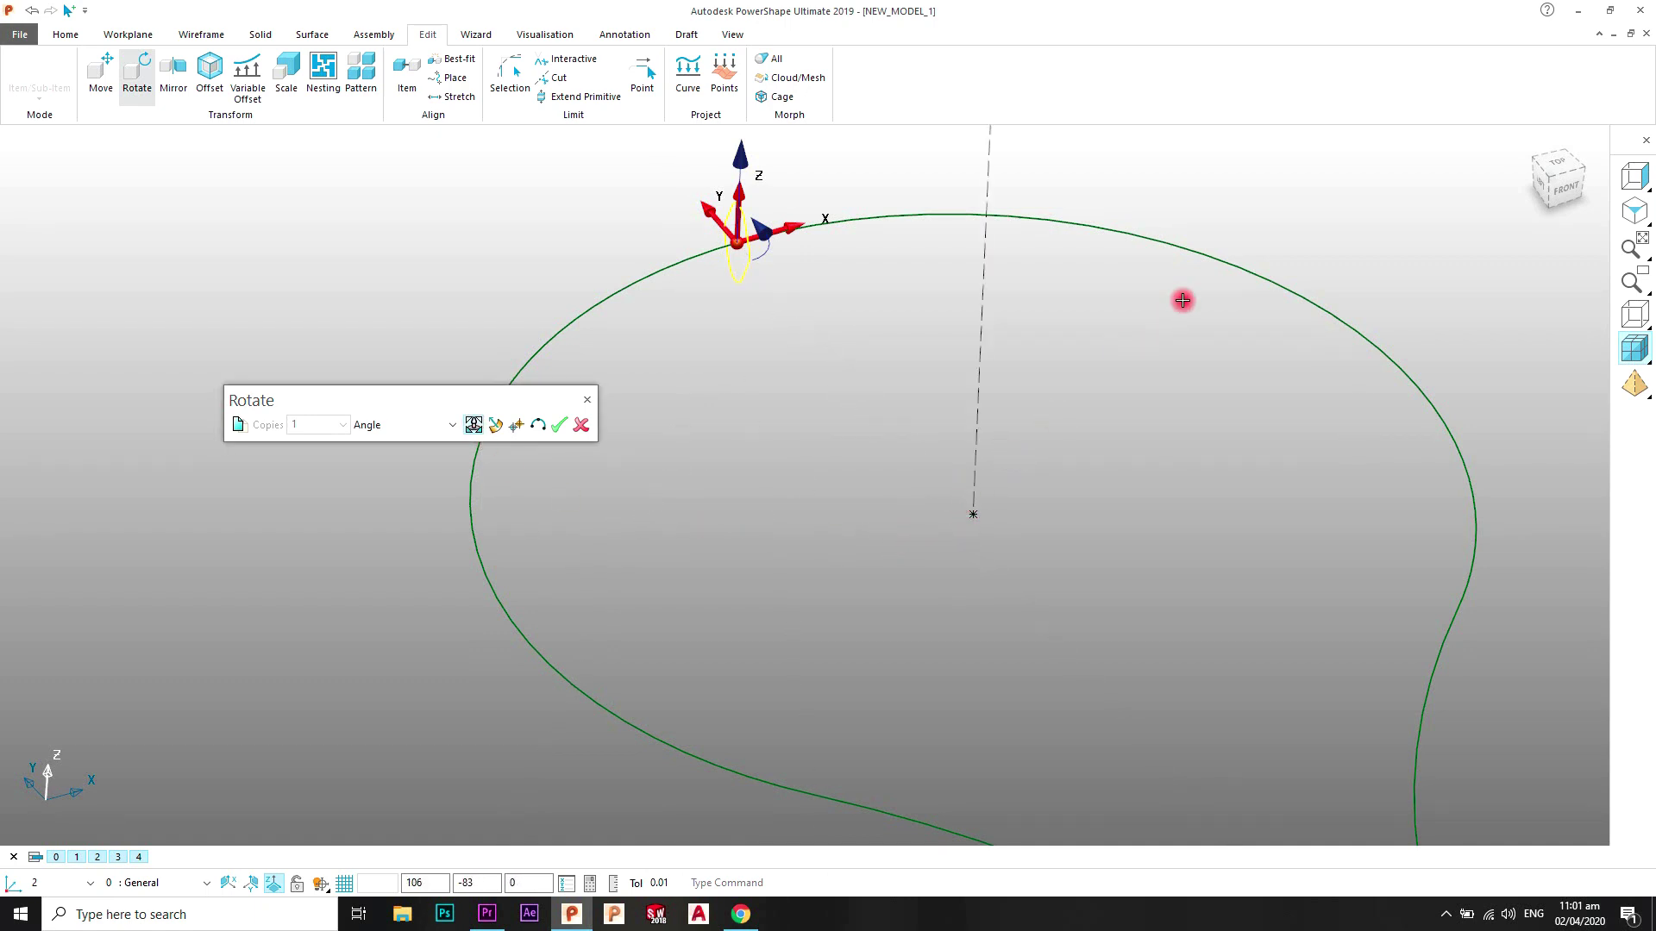
{"action": "left_click", "coordinate": [977, 515]}
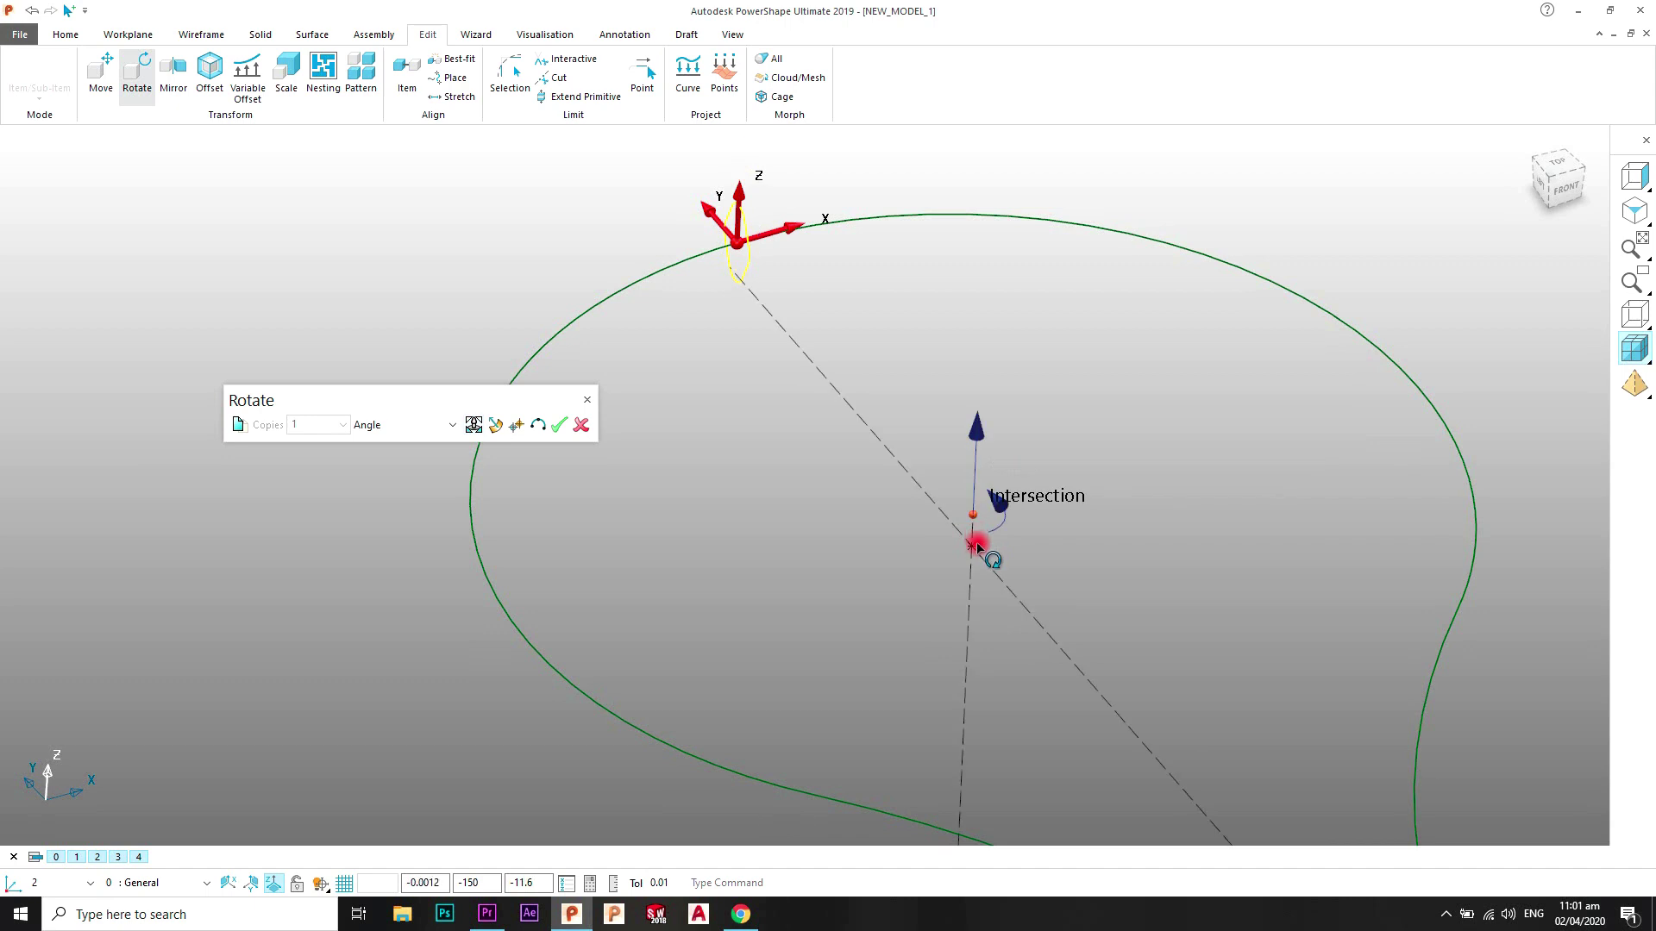
Step: Rotate one copy of the profile to the loop's negative X side and one more copy by 180 degrees to the opposite side
{"action": "left_click", "coordinate": [412, 429]}
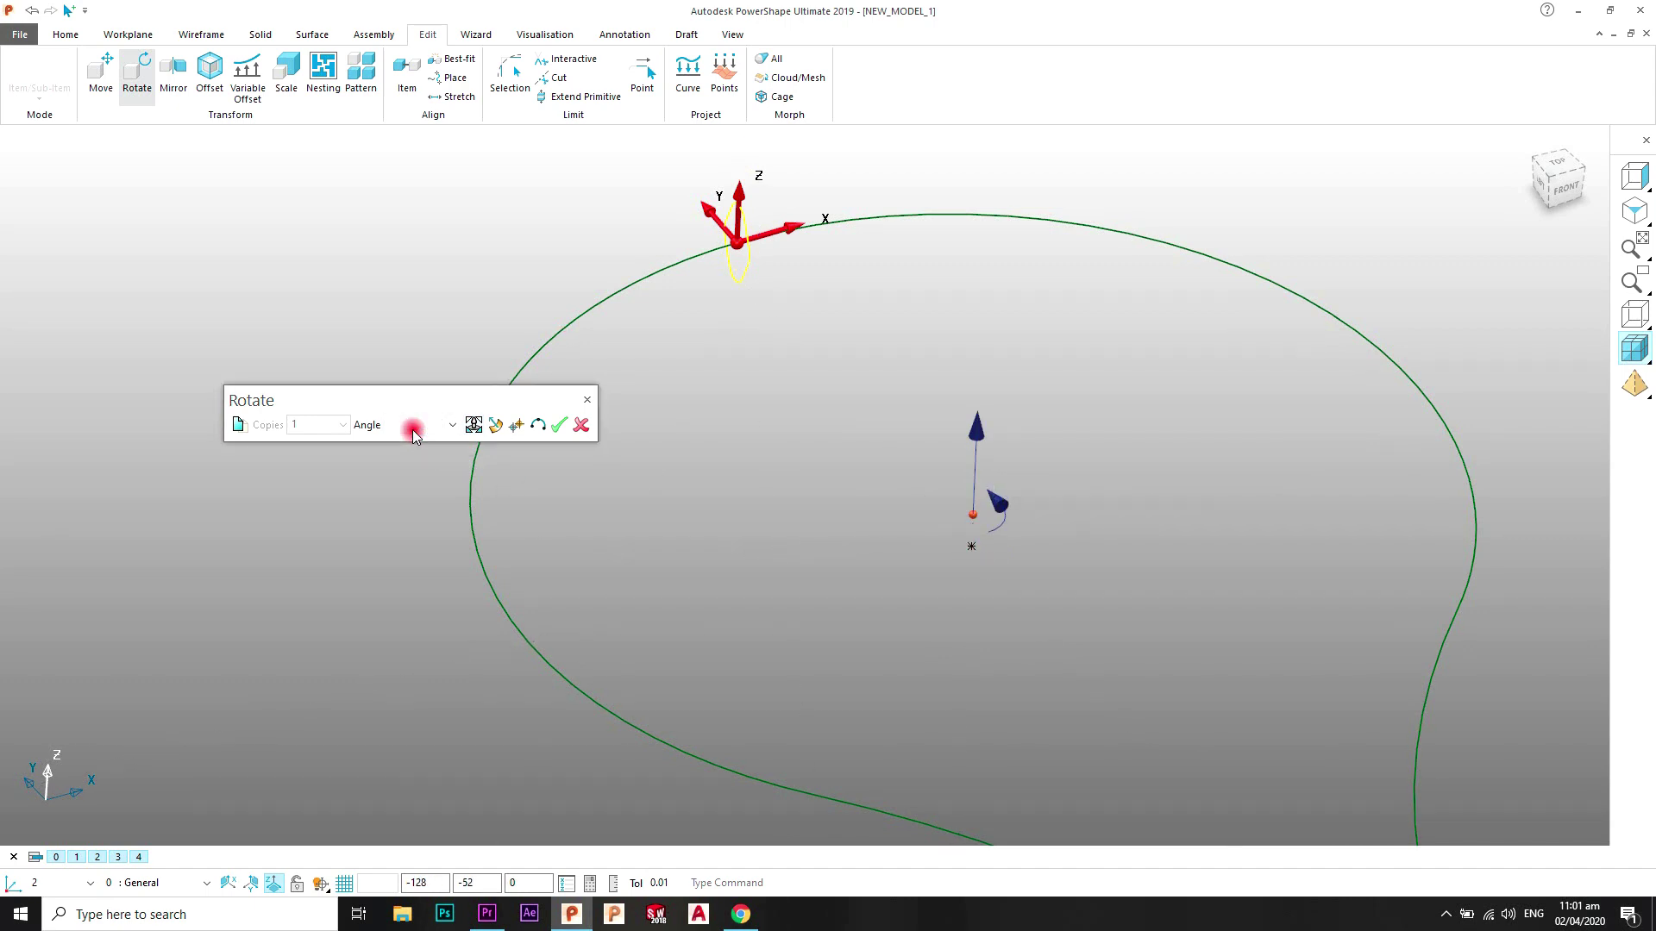
{"action": "left_click", "coordinate": [241, 425]}
{"action": "left_click", "coordinate": [518, 426]}
{"action": "left_click", "coordinate": [560, 426]}
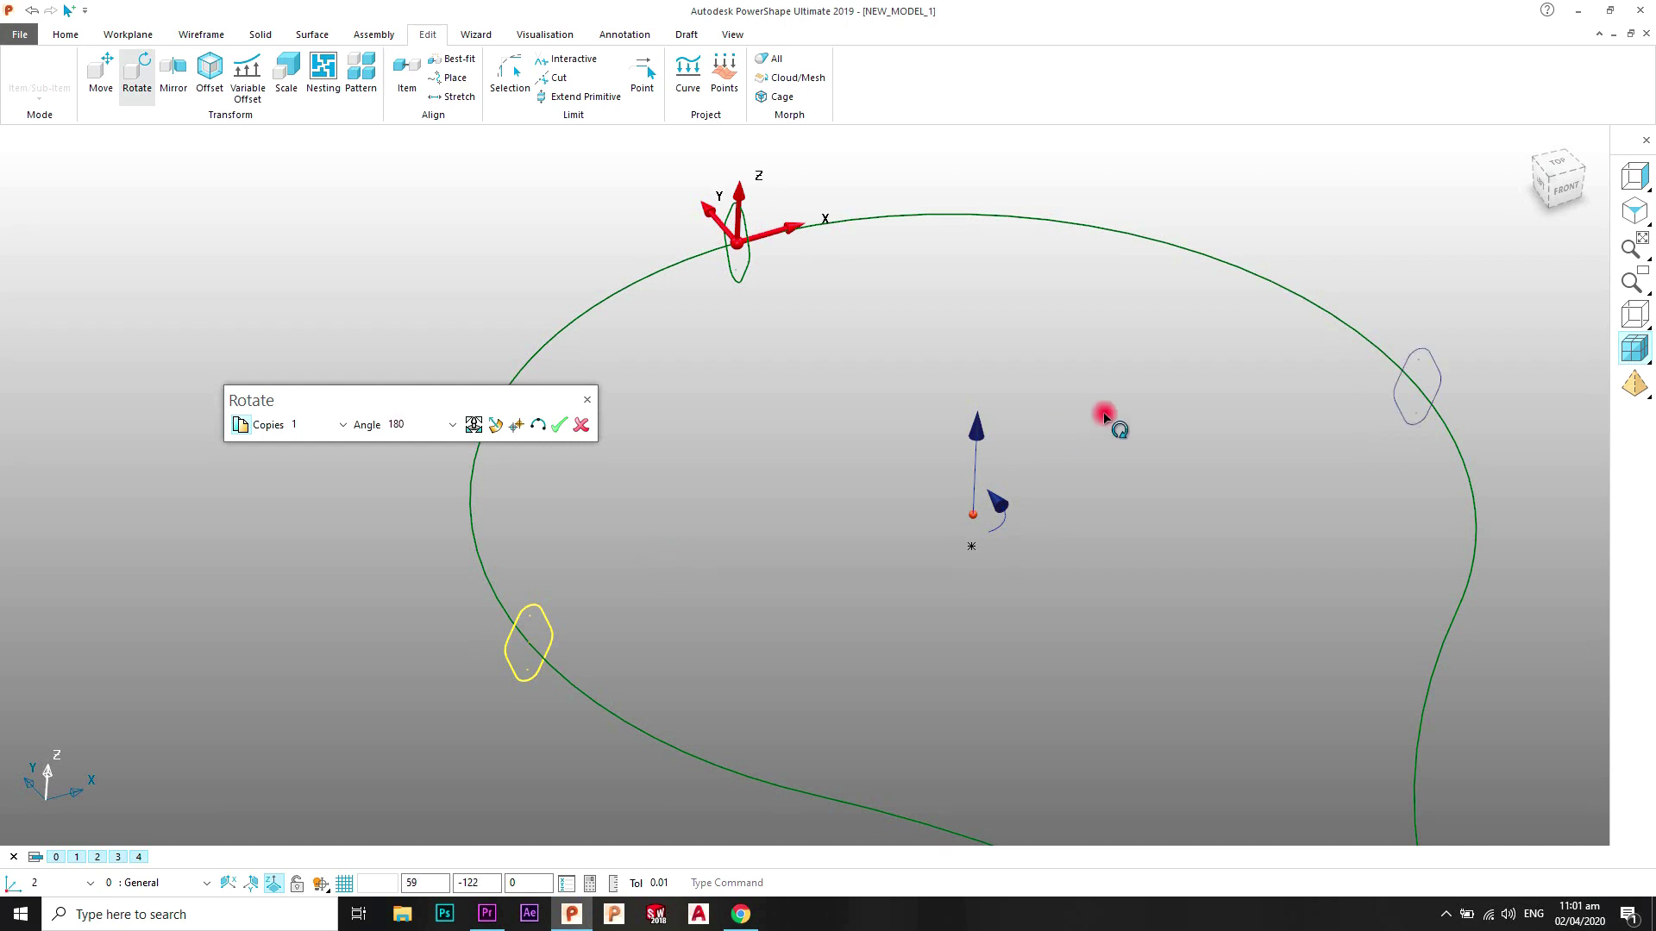
{"action": "left_click", "coordinate": [559, 426]}
{"action": "left_click", "coordinate": [581, 426]}
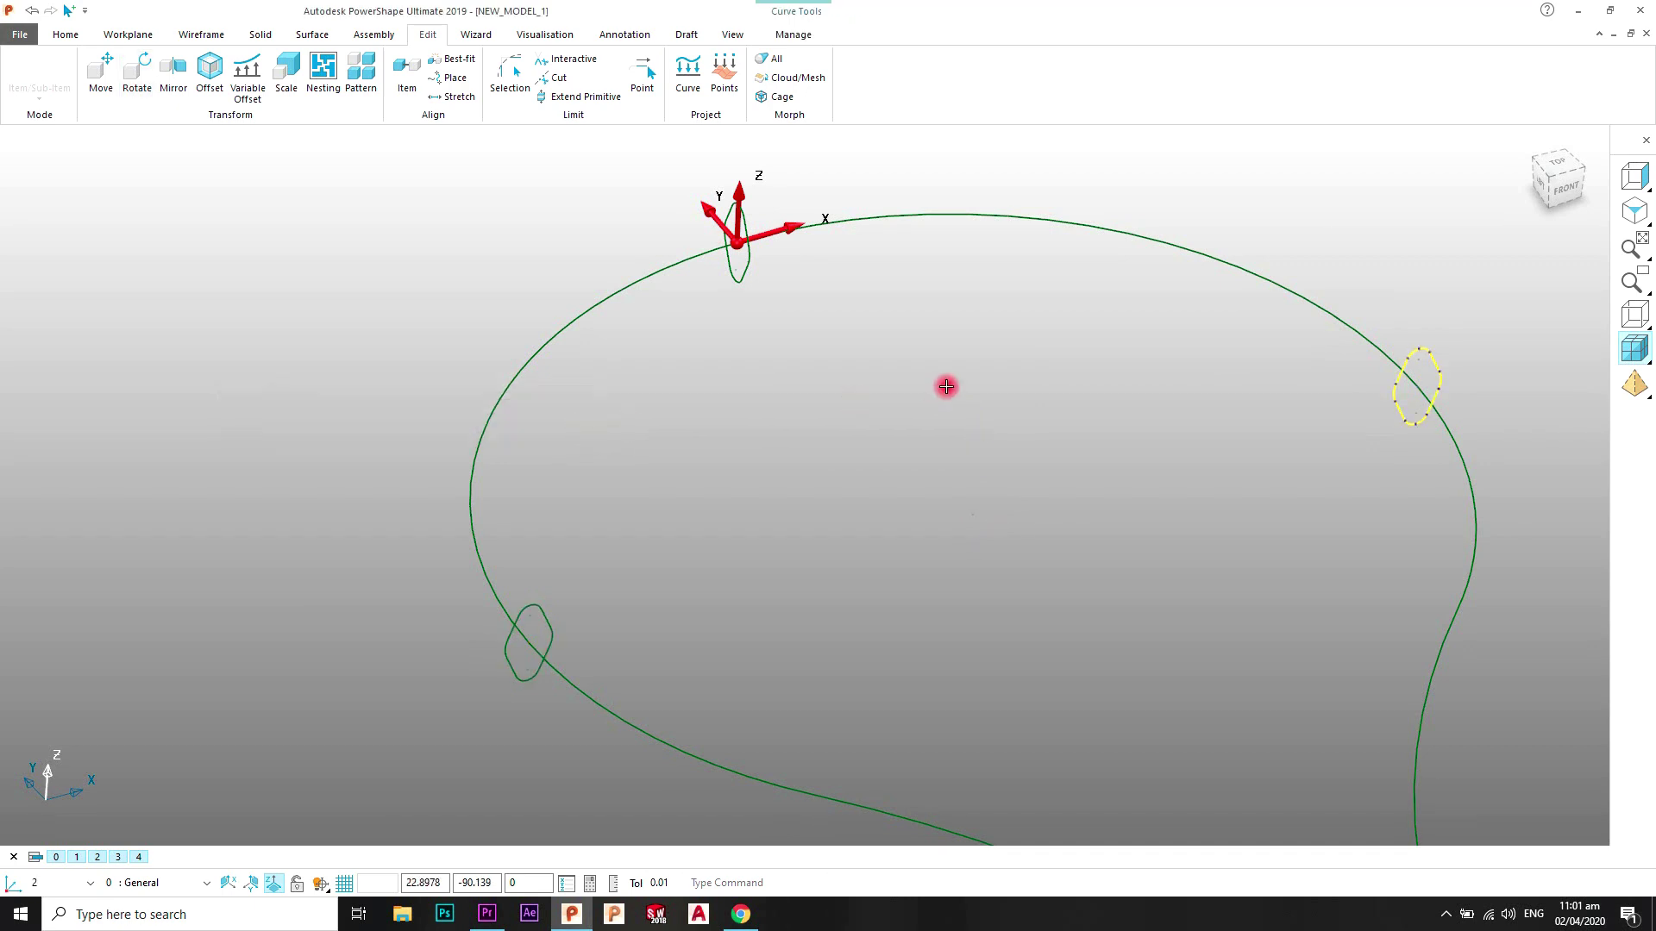
Step: Select the path, all three closed profiles and both end circles, and generate a Drive-curve surface with Smart Surfacer
{"action": "scroll", "coordinate": [961, 392], "scroll_direction": "down", "scroll_amount": 5}
{"action": "mouse_move", "coordinate": [914, 534]}
{"action": "middle_mouse_down", "text": "shift"}
{"action": "mouse_move", "coordinate": [907, 440]}
{"action": "mouse_move", "coordinate": [904, 540]}
{"action": "middle_mouse_up", "text": "shift"}
{"action": "scroll", "coordinate": [904, 540], "scroll_direction": "up", "scroll_amount": 3}
{"action": "scroll", "coordinate": [899, 535], "scroll_direction": "down", "scroll_amount": 3}
{"action": "left_click_drag", "start_coordinate": [1334, 159], "coordinate": [566, 788]}
{"action": "middle_click_drag", "start_coordinate": [860, 348], "coordinate": [788, 496]}
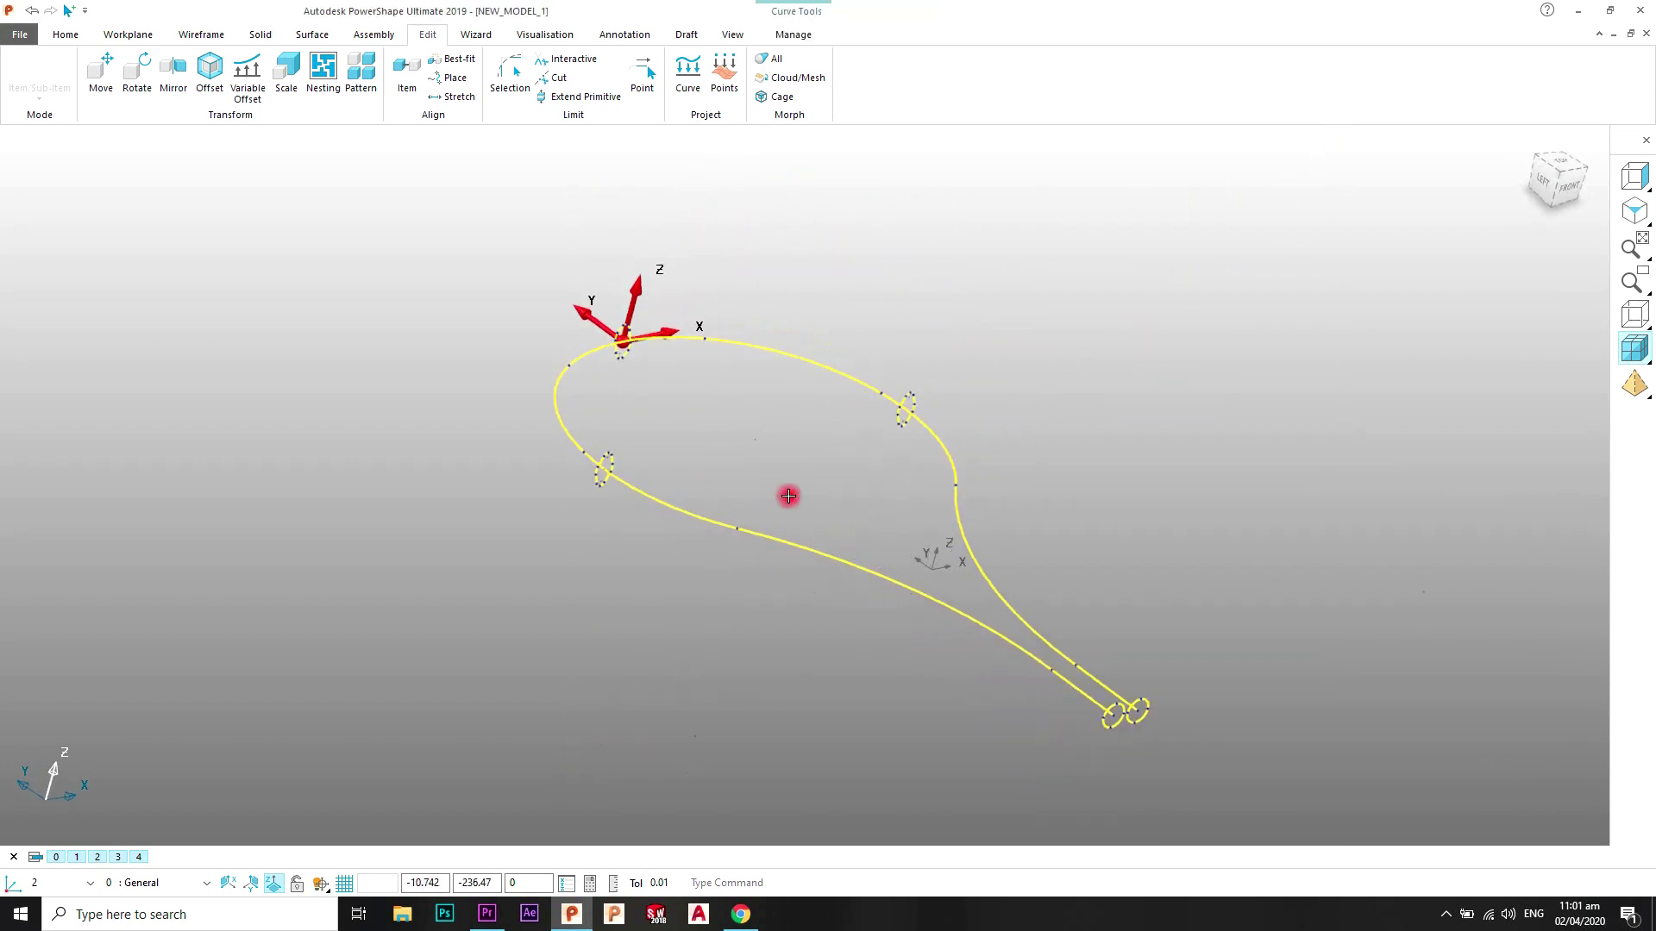
{"action": "left_click", "coordinate": [318, 39]}
{"action": "left_click", "coordinate": [77, 71]}
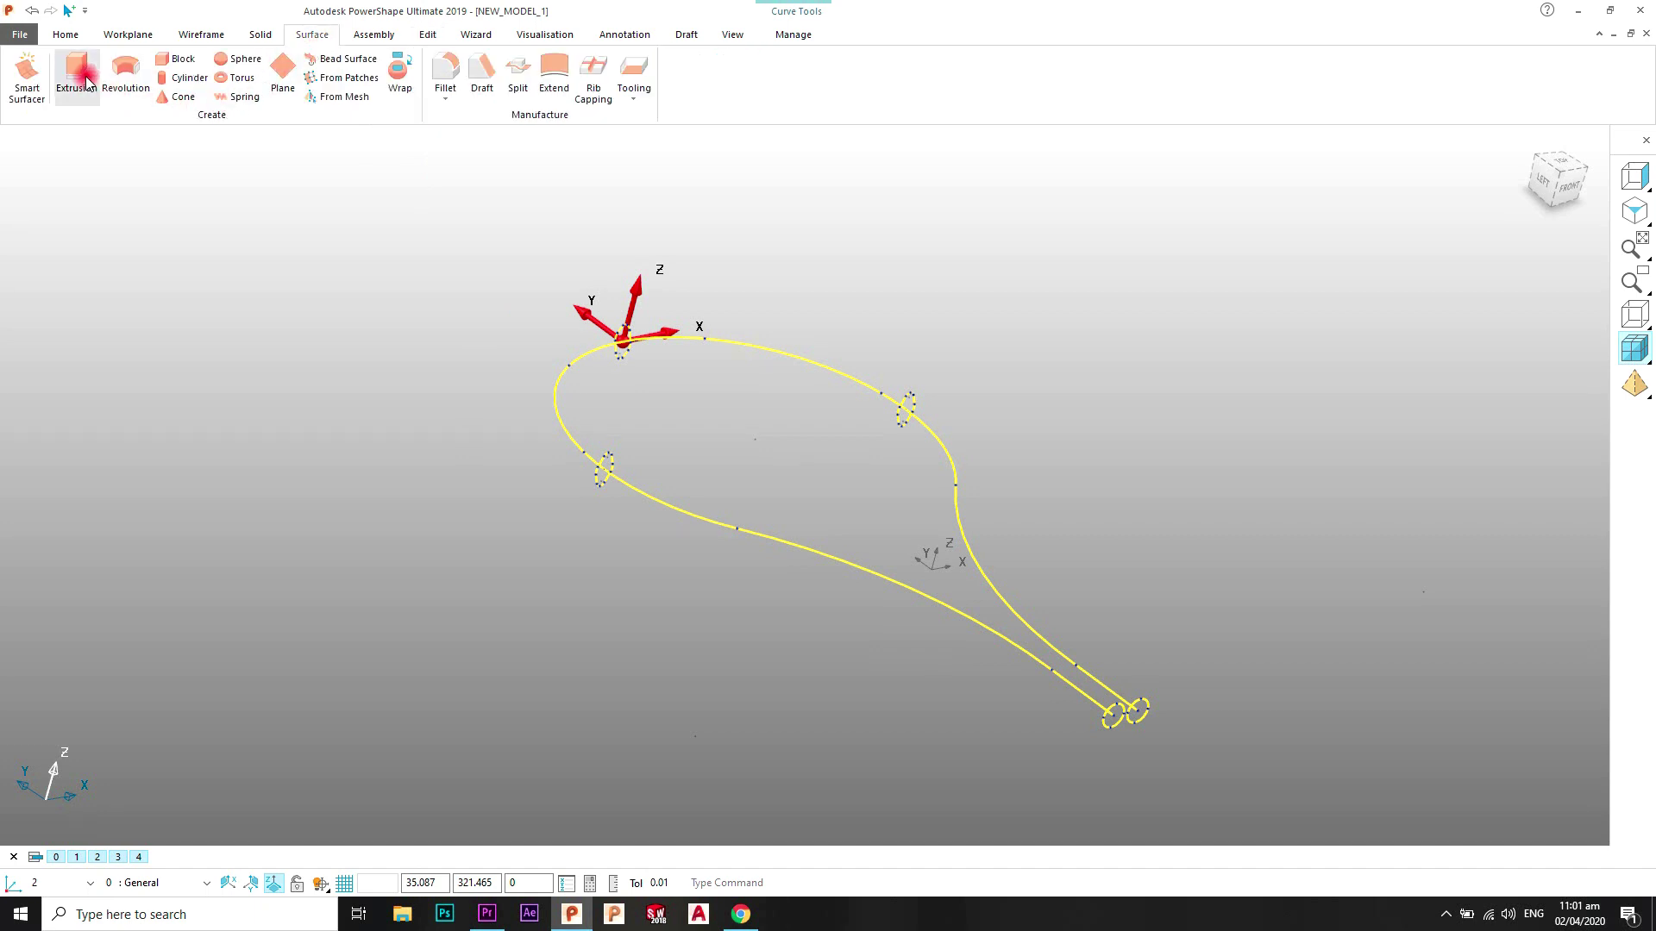
{"action": "left_click", "coordinate": [178, 193]}
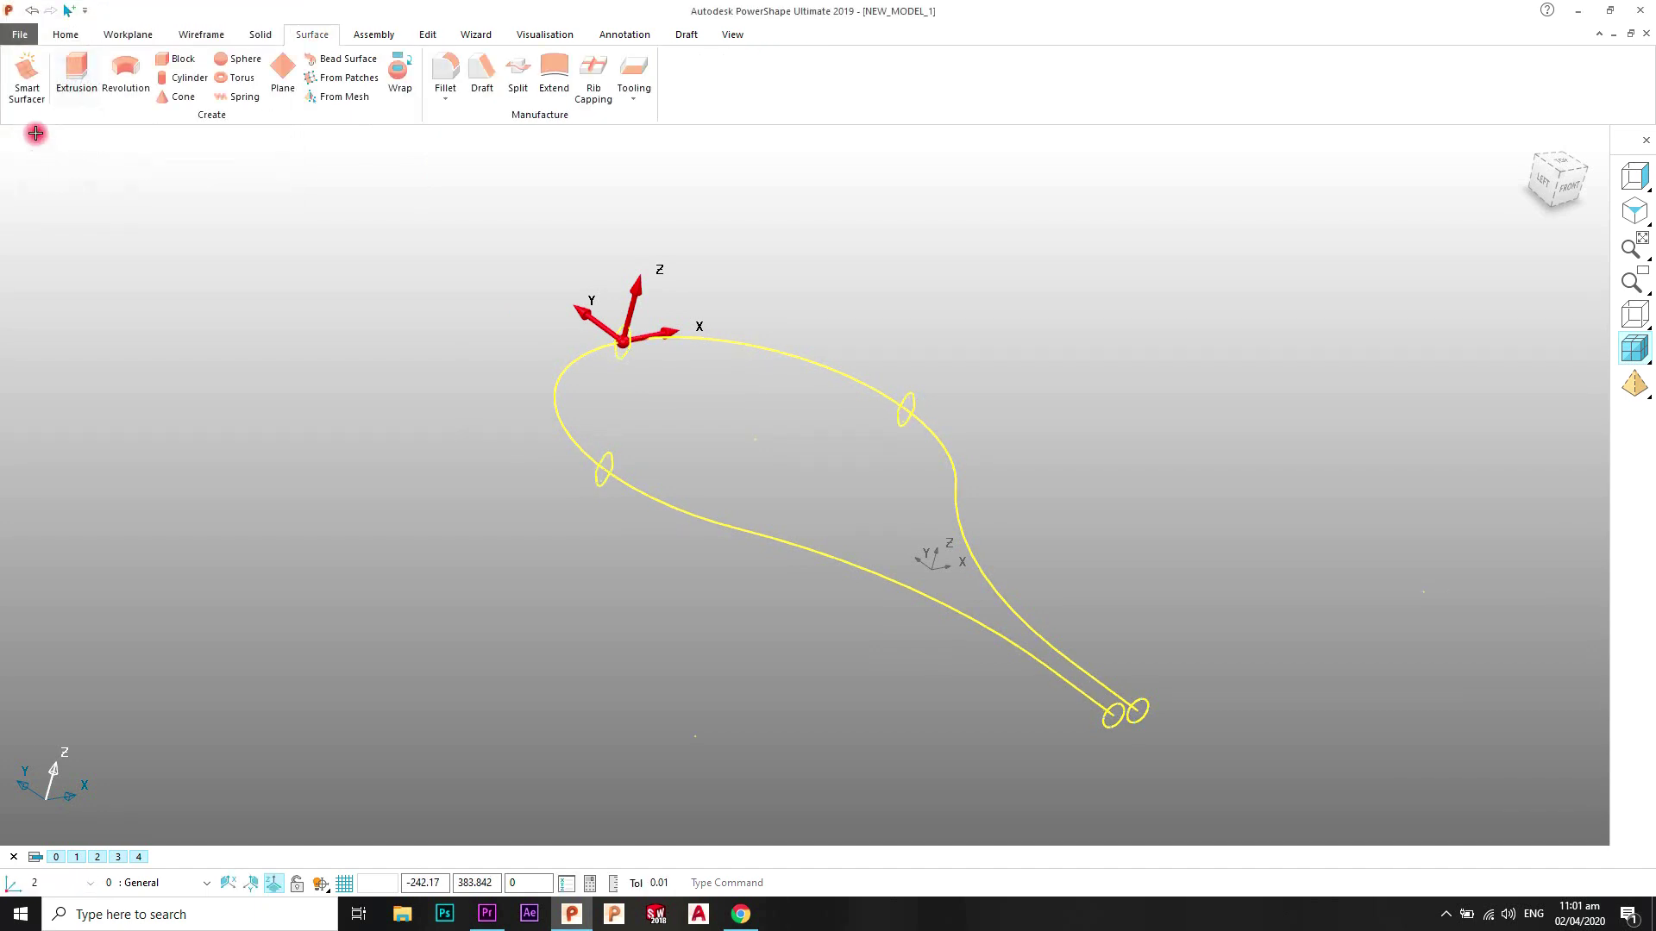
{"action": "left_click", "coordinate": [27, 73]}
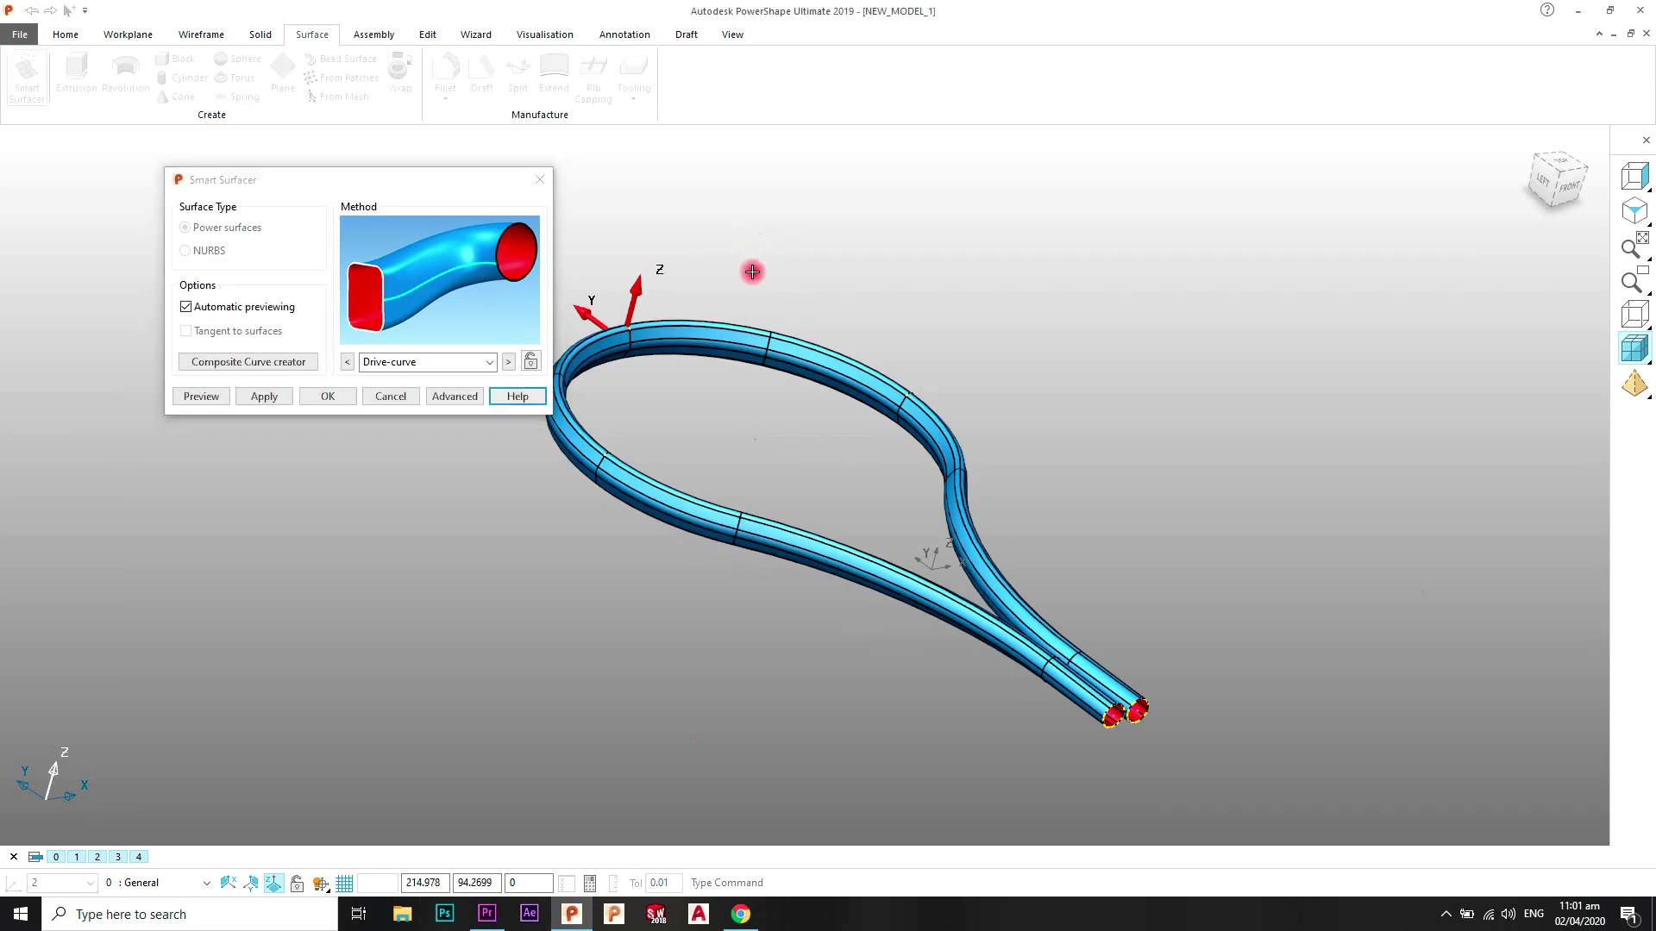
Step: Examine the new surface preview where it passes through the two copied side profiles and along both legs
{"action": "middle_click_drag", "start_coordinate": [752, 271], "coordinate": [961, 462]}
{"action": "scroll", "coordinate": [961, 463], "scroll_direction": "up", "scroll_amount": 2}
{"action": "scroll", "coordinate": [961, 463], "scroll_direction": "down", "scroll_amount": 3}
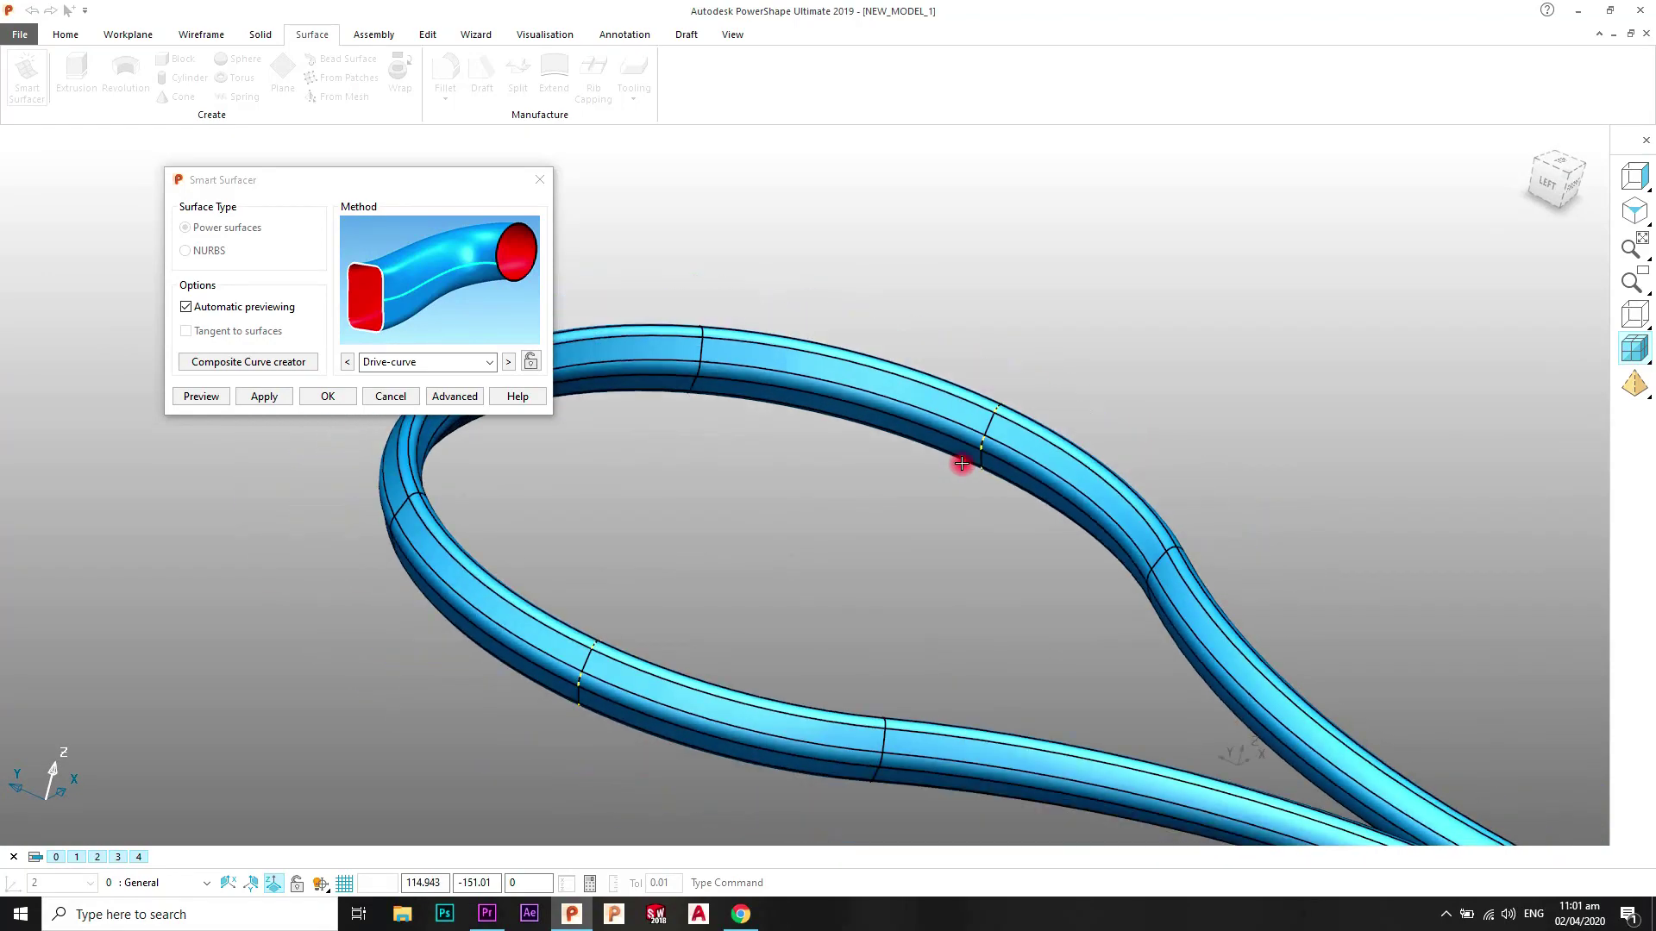
{"action": "middle_click_drag", "start_coordinate": [854, 507], "coordinate": [940, 482]}
{"action": "middle_click_drag", "start_coordinate": [940, 481], "coordinate": [888, 483], "text": "shift"}
{"action": "scroll", "coordinate": [888, 483], "scroll_direction": "up", "scroll_amount": 2}
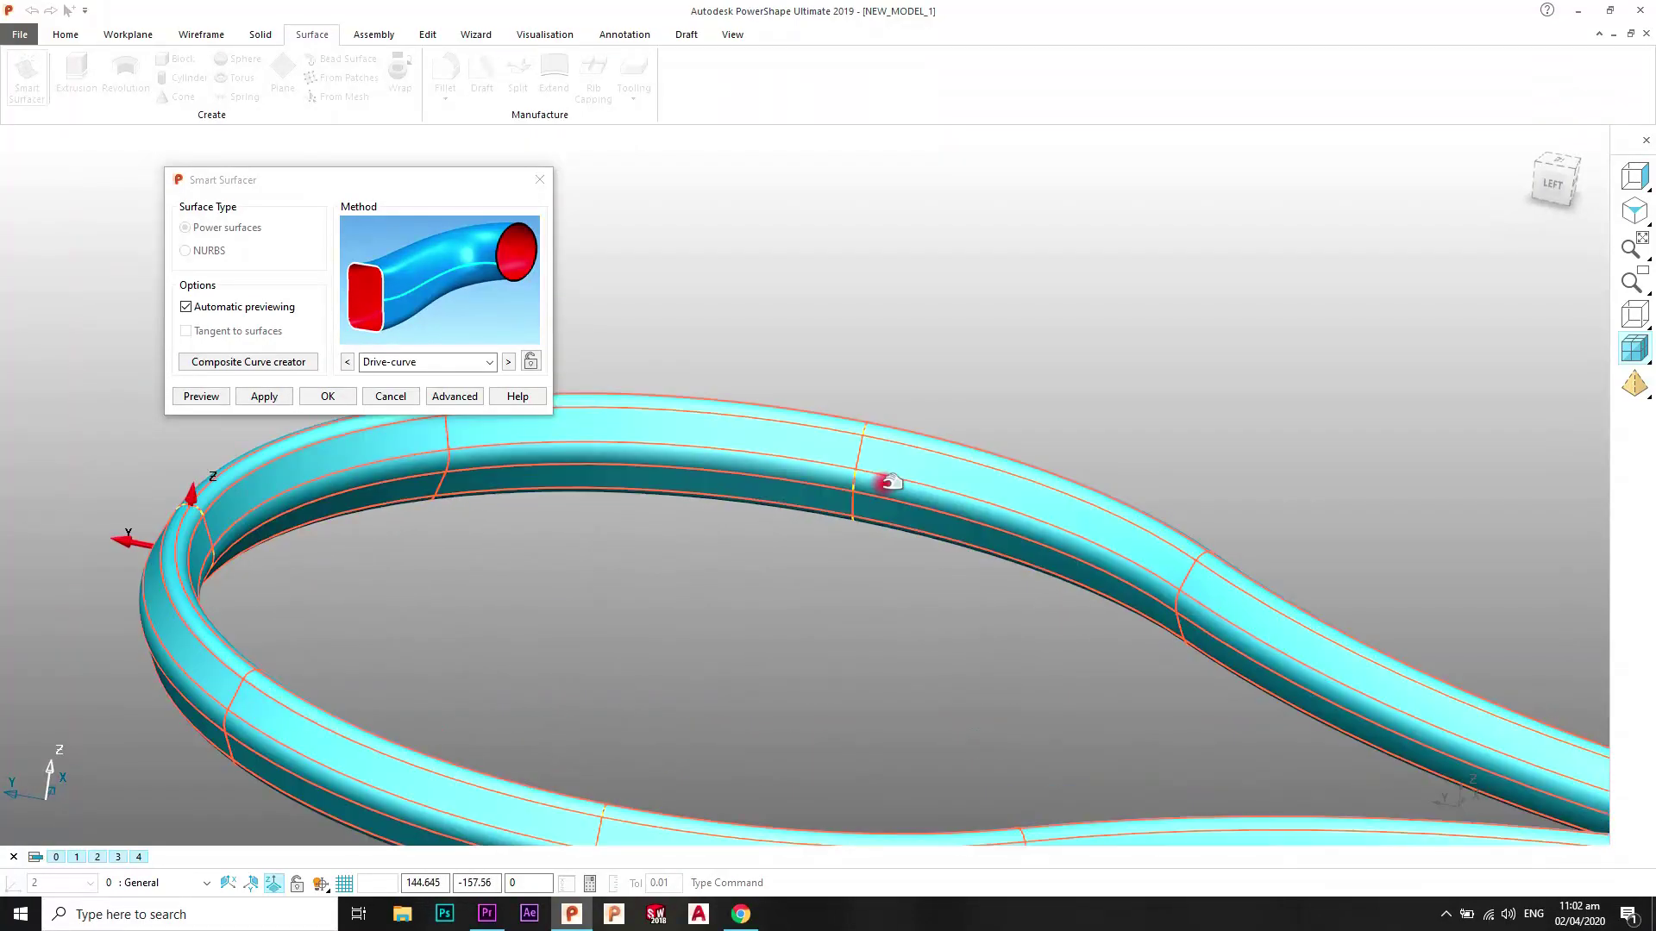
{"action": "left_click", "coordinate": [855, 498]}
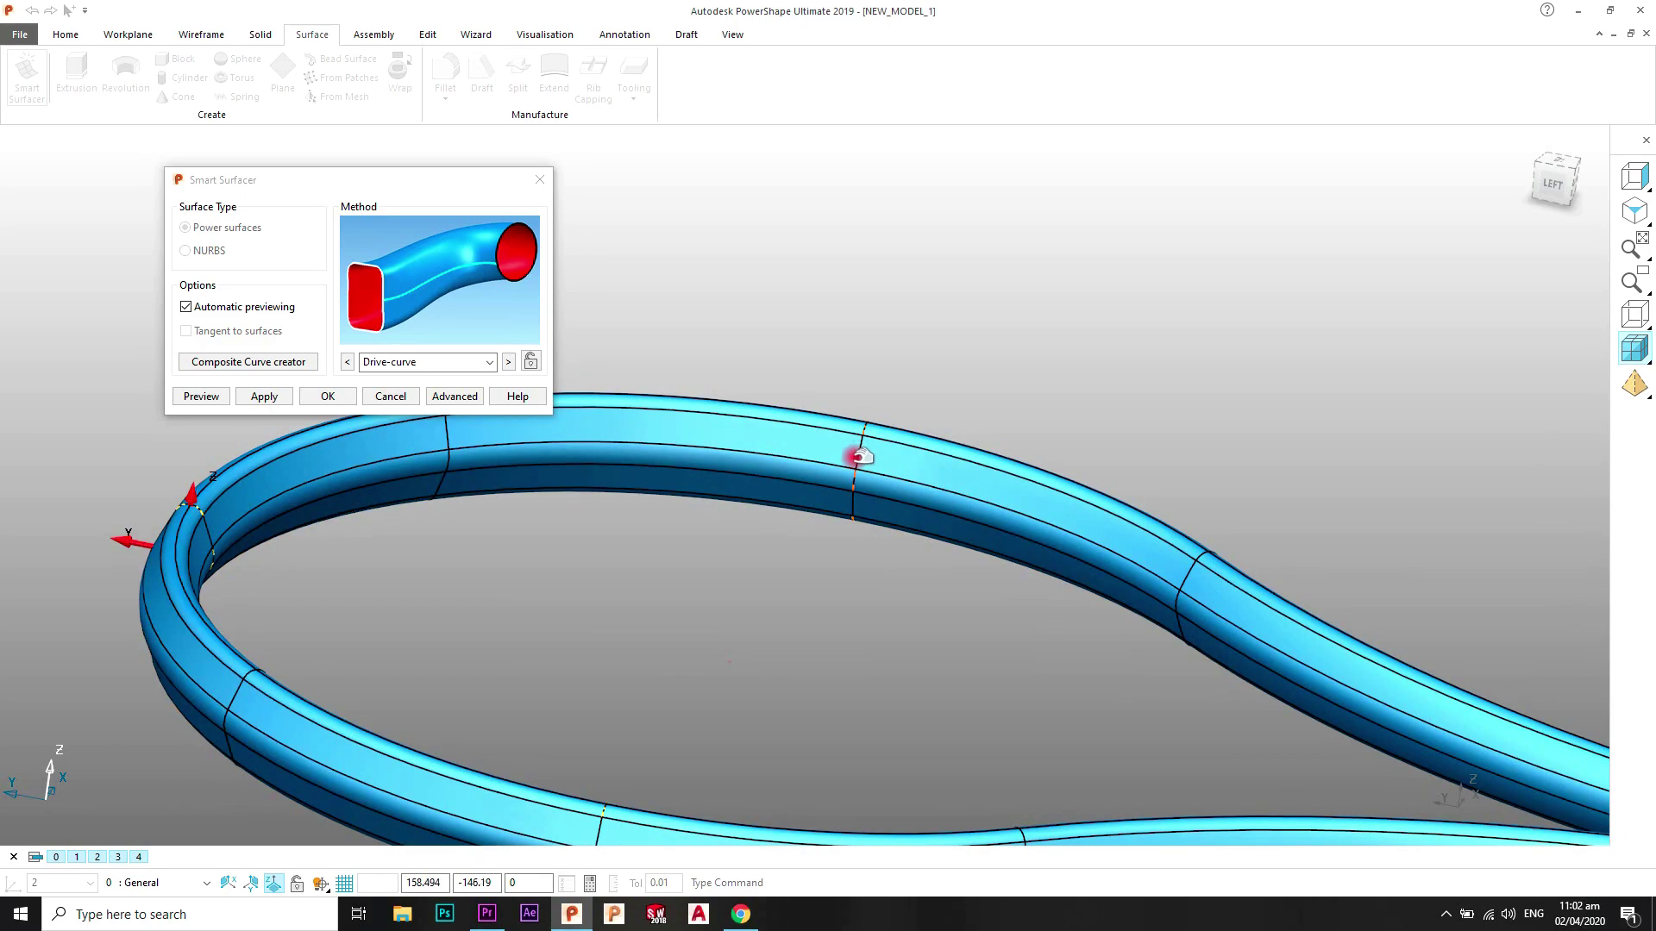
{"action": "scroll", "coordinate": [854, 458], "scroll_direction": "down", "scroll_amount": 4}
{"action": "scroll", "coordinate": [838, 519], "scroll_direction": "up", "scroll_amount": 2}
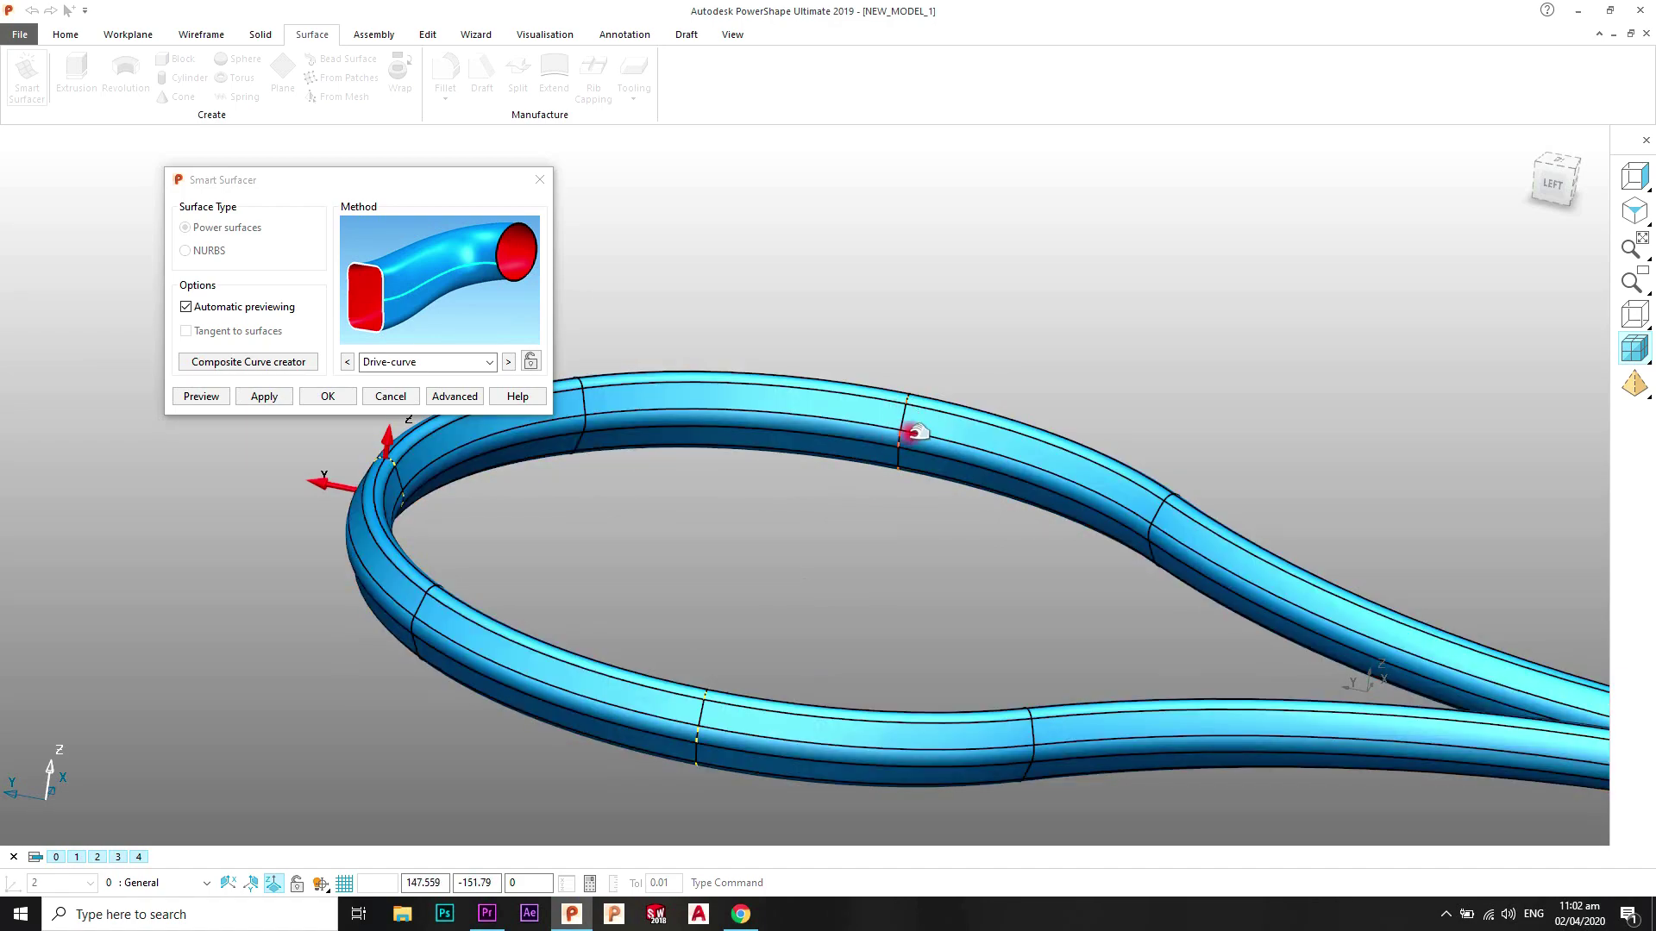
{"action": "scroll", "coordinate": [906, 435], "scroll_direction": "down", "scroll_amount": 4}
{"action": "middle_click_drag", "start_coordinate": [955, 565], "coordinate": [916, 498], "text": "shift"}
{"action": "middle_click_drag", "start_coordinate": [1084, 500], "coordinate": [887, 482]}
{"action": "scroll", "coordinate": [919, 513], "scroll_direction": "up", "scroll_amount": 1}
{"action": "scroll", "coordinate": [891, 502], "scroll_direction": "up", "scroll_amount": 1}
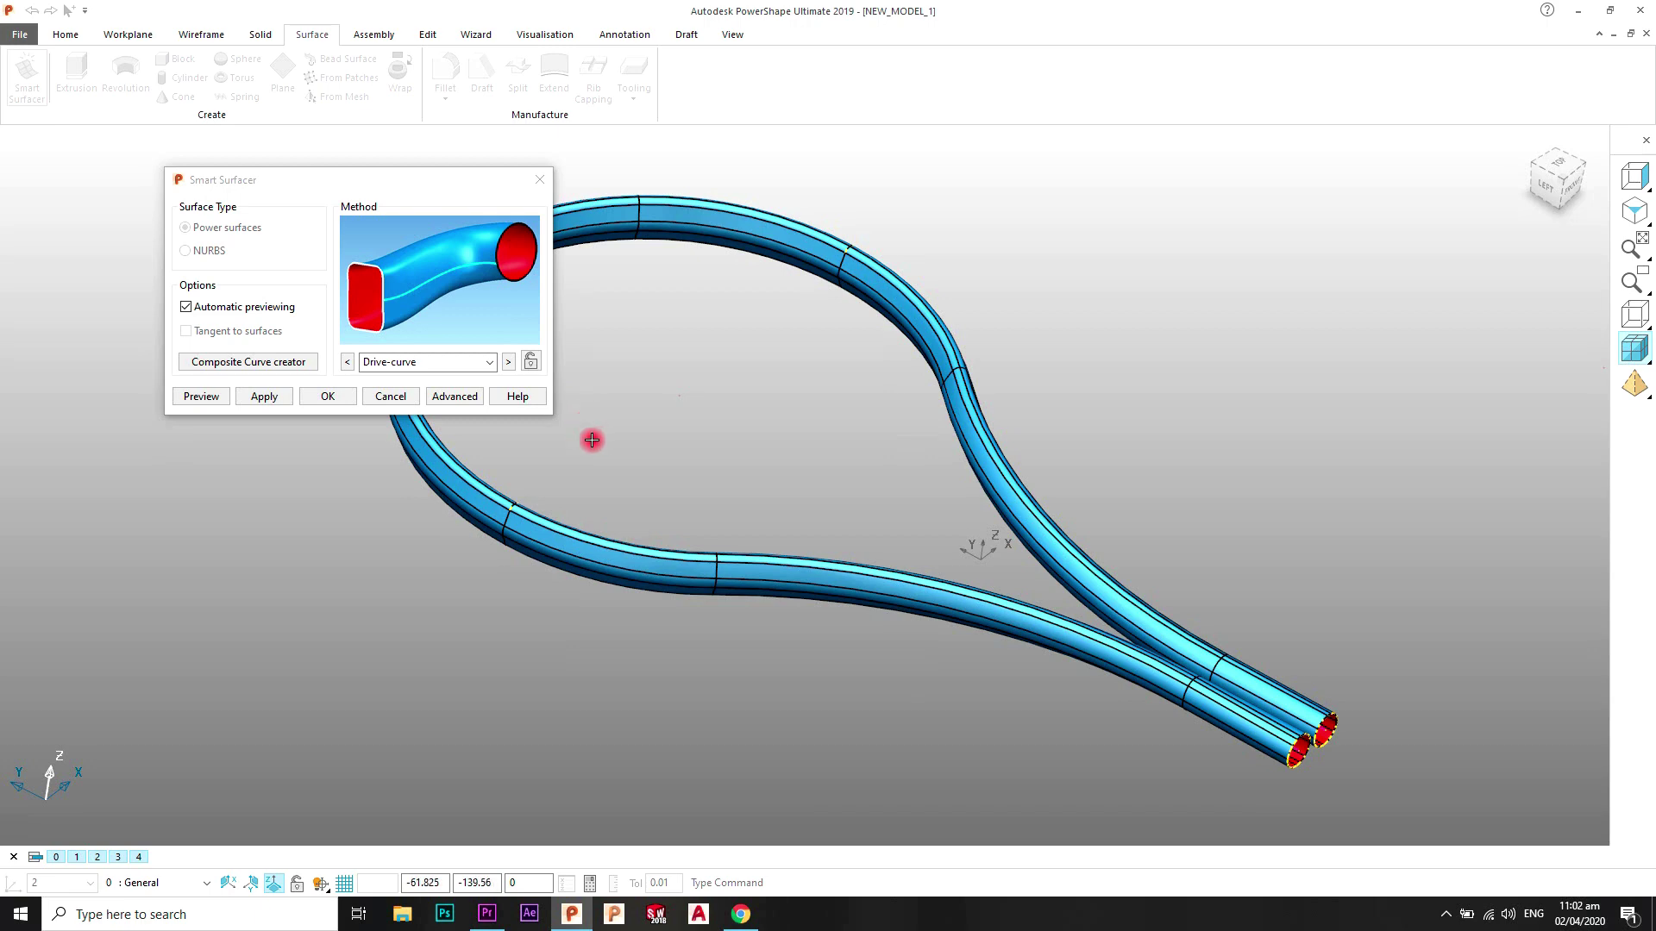
Step: Accept the drive-curve surface and deselect it
{"action": "left_click", "coordinate": [341, 396]}
{"action": "middle_click_drag", "start_coordinate": [758, 403], "coordinate": [811, 453]}
{"action": "left_click", "coordinate": [823, 425]}
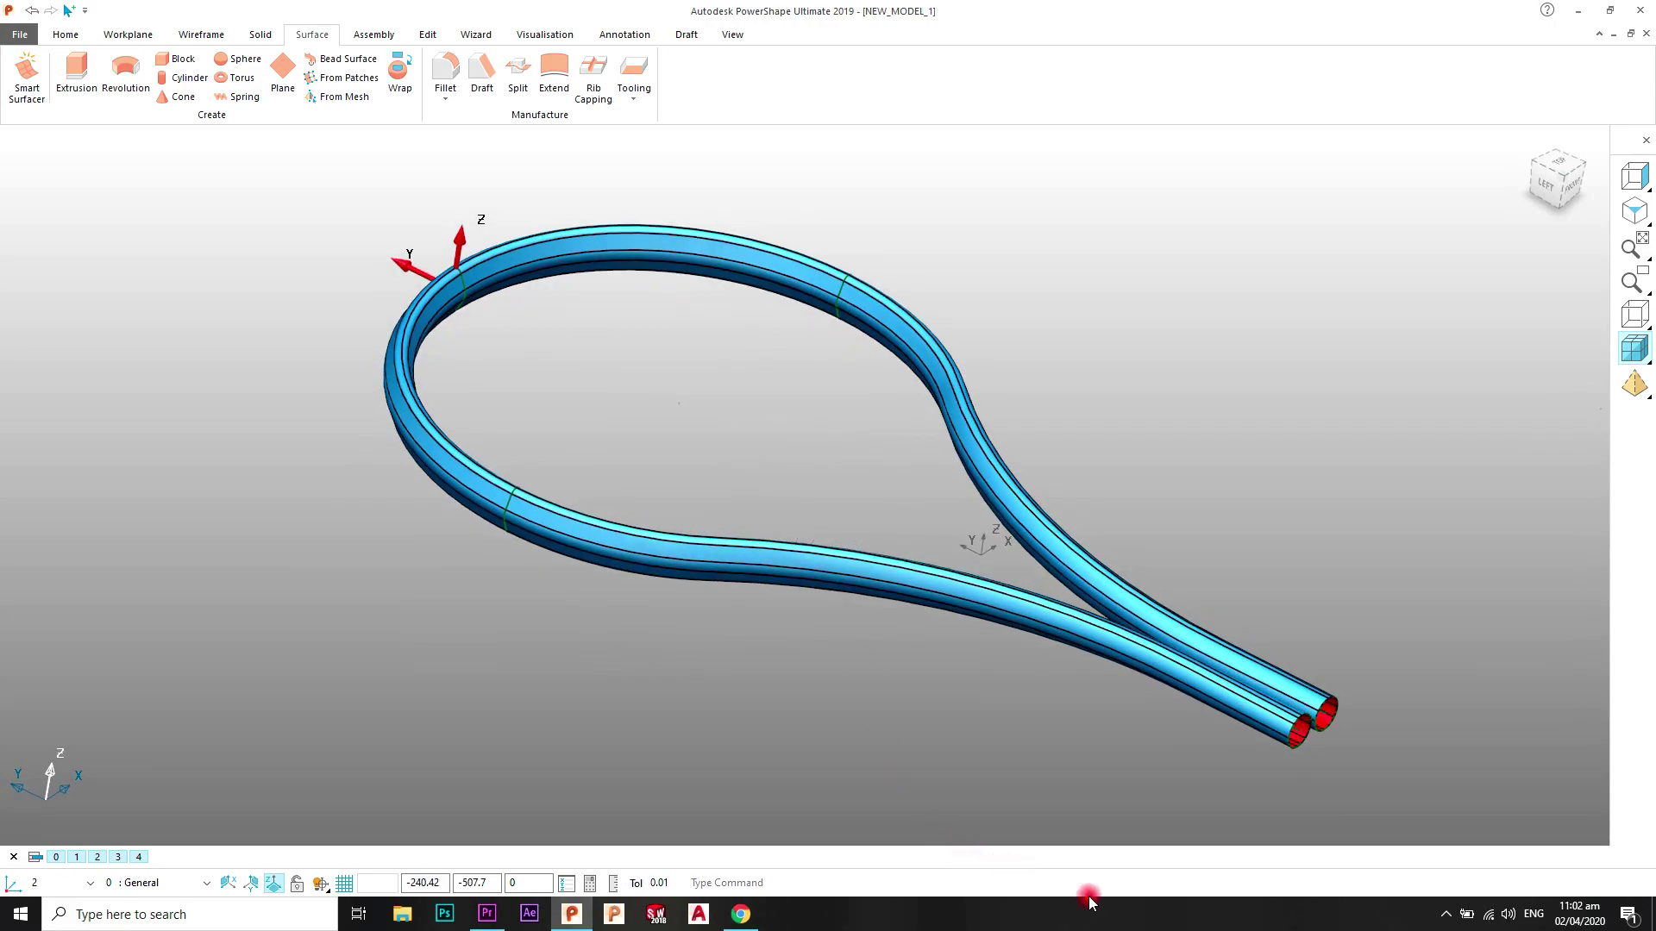